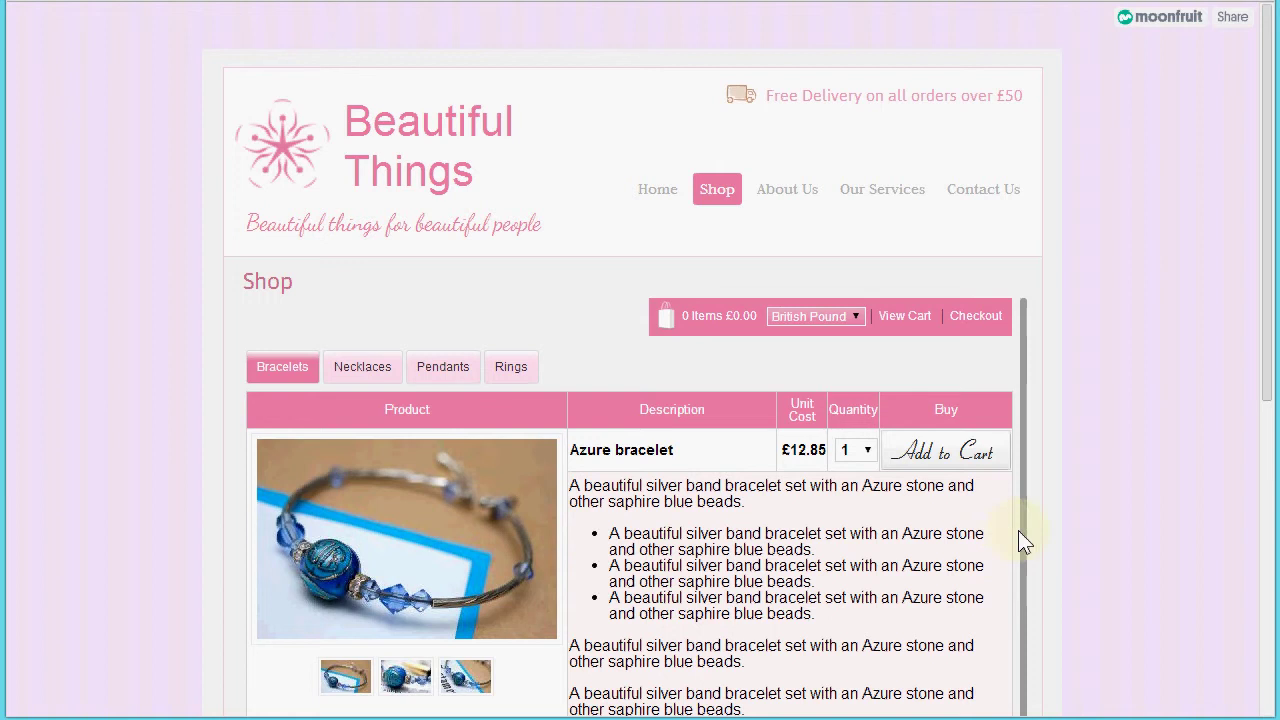
Step: Show the Azure bracelet's close-up photo and scroll through the shop's products
click(406, 680)
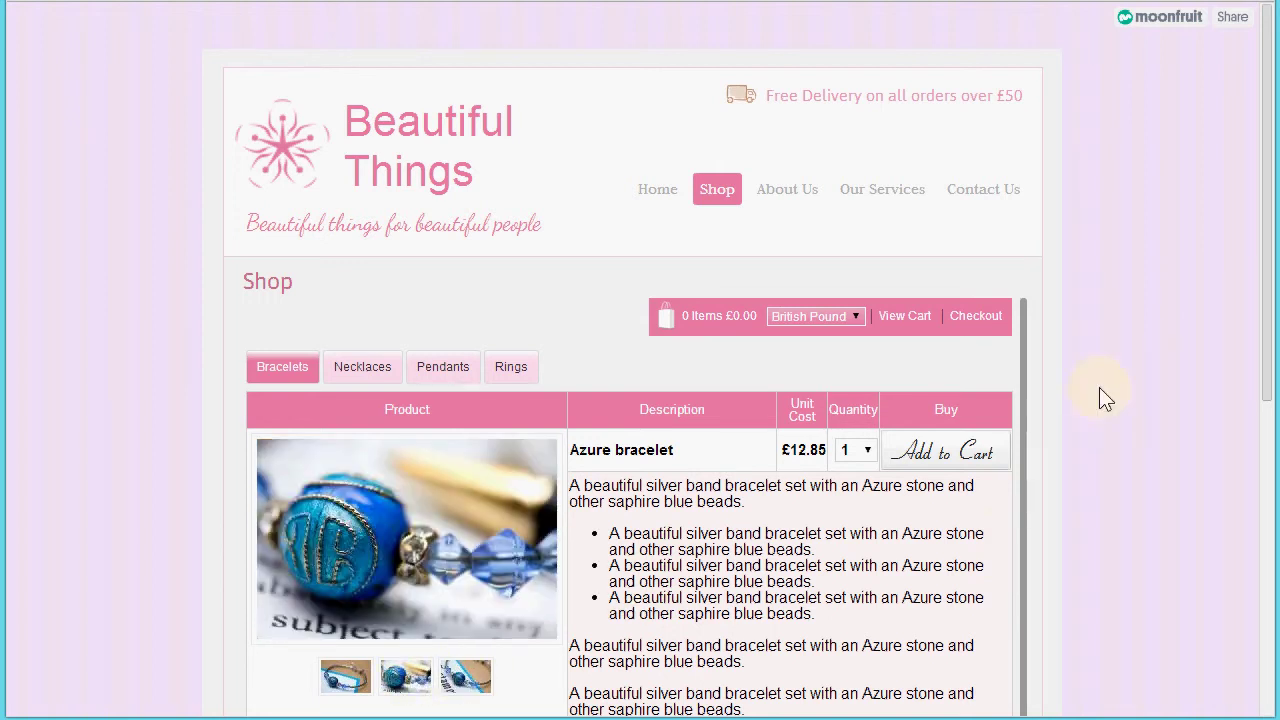
drag(1266, 300, 1260, 603)
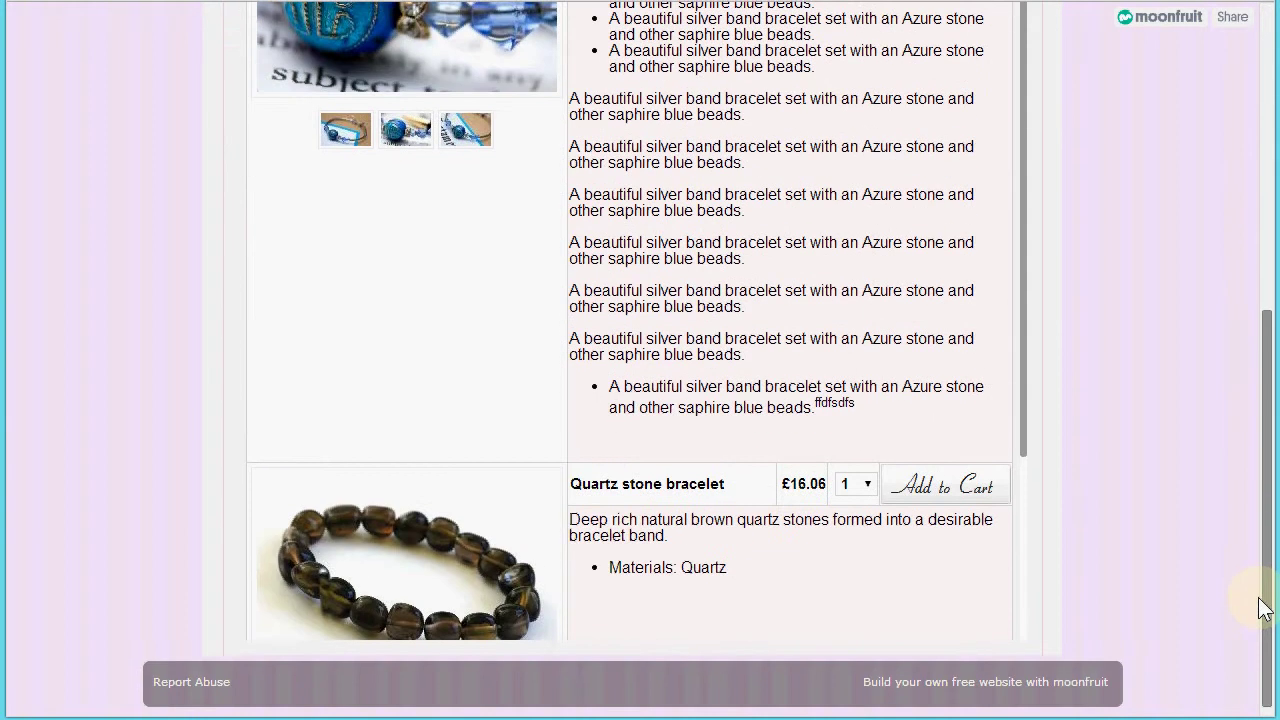
scroll(555, 229, down, 3)
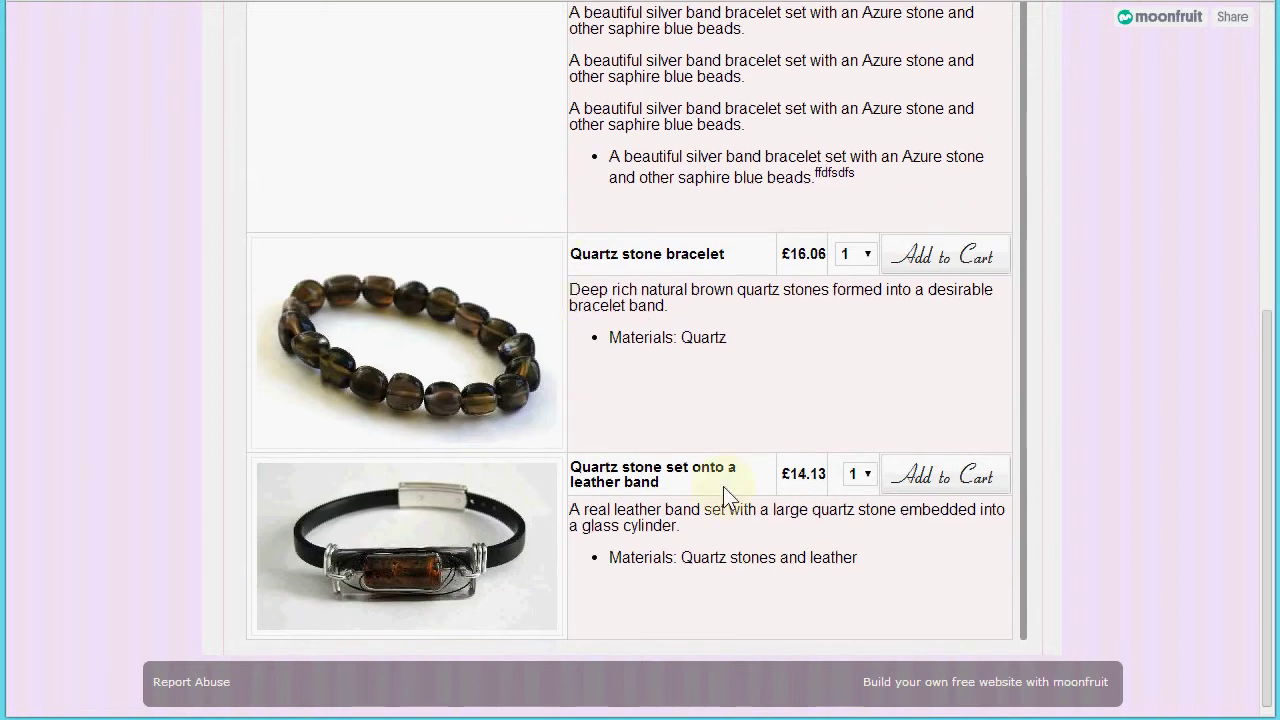
scroll(724, 467, up, 2)
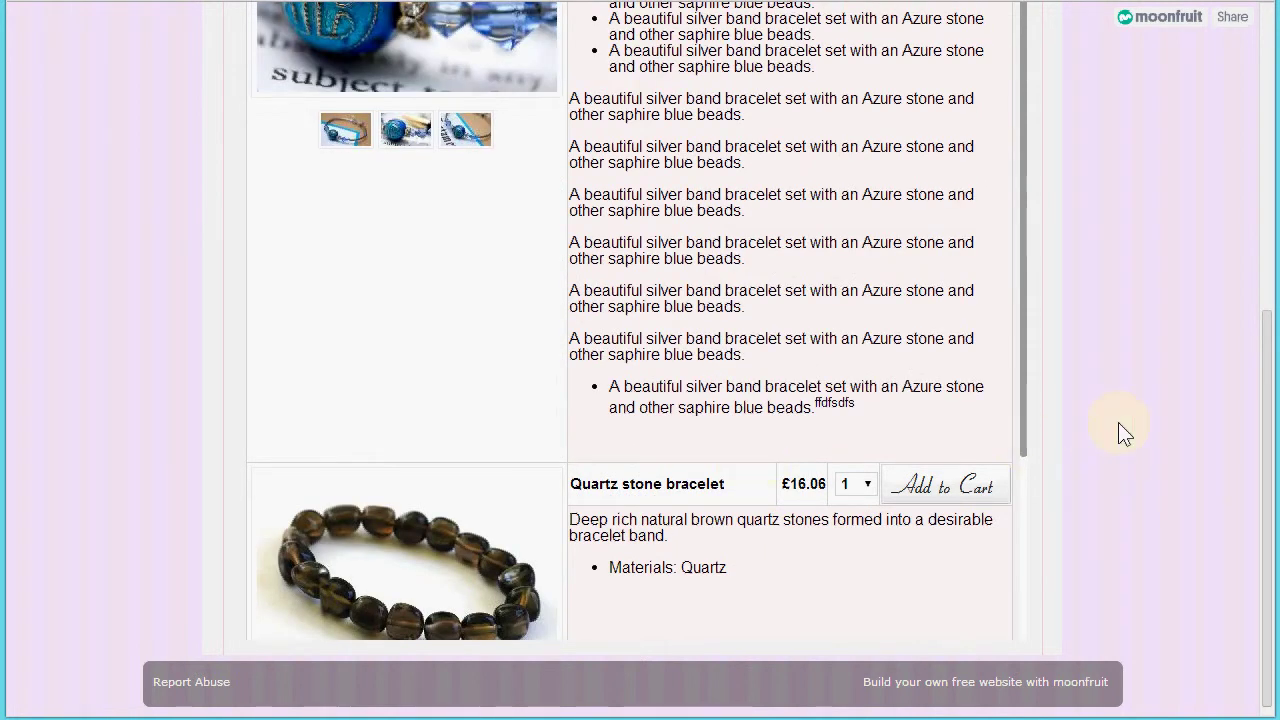
scroll(1119, 423, up, 5)
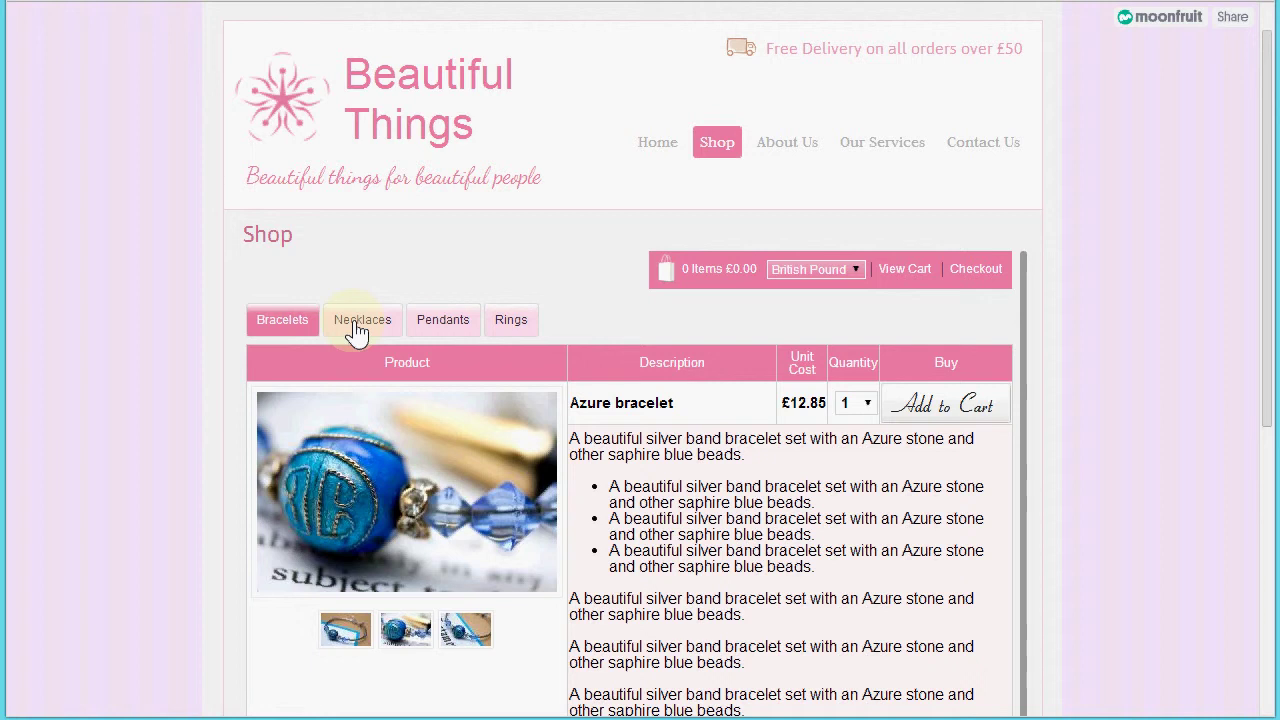
Step: Open the Necklaces category and view the necklace's second photo
click(357, 331)
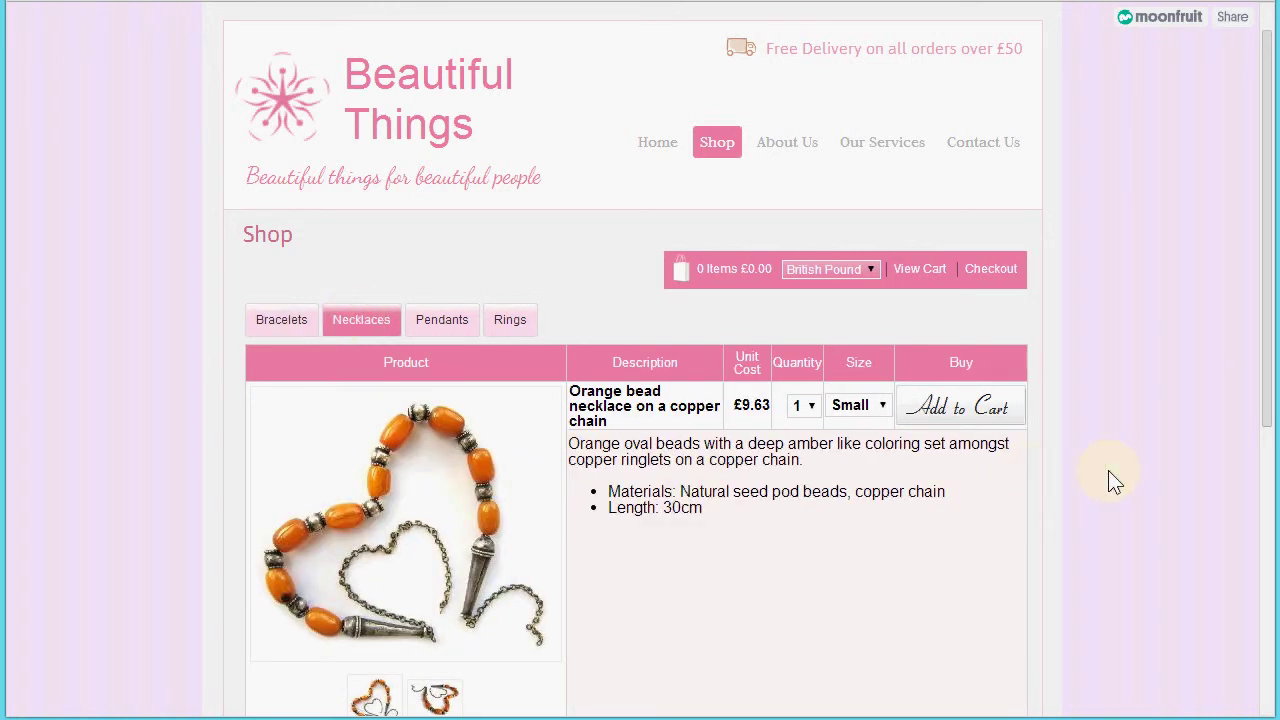
scroll(1108, 470, down, 2)
click(432, 498)
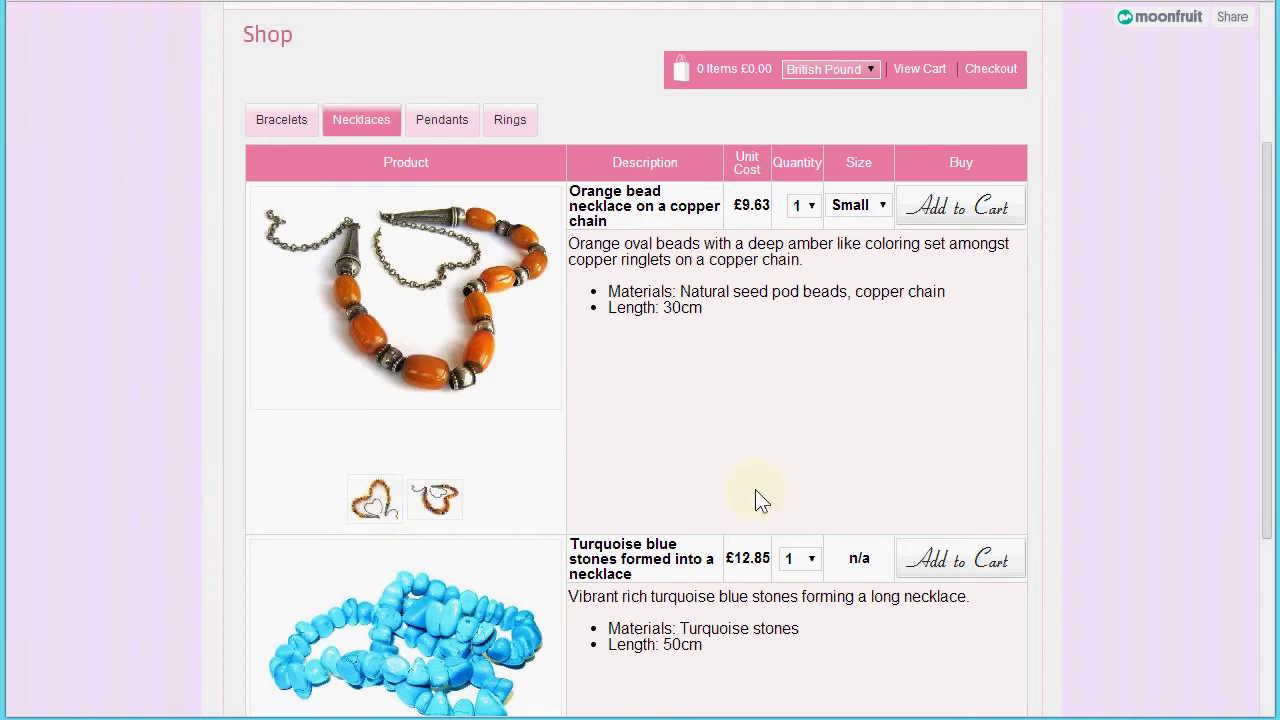
scroll(1067, 486, up, 3)
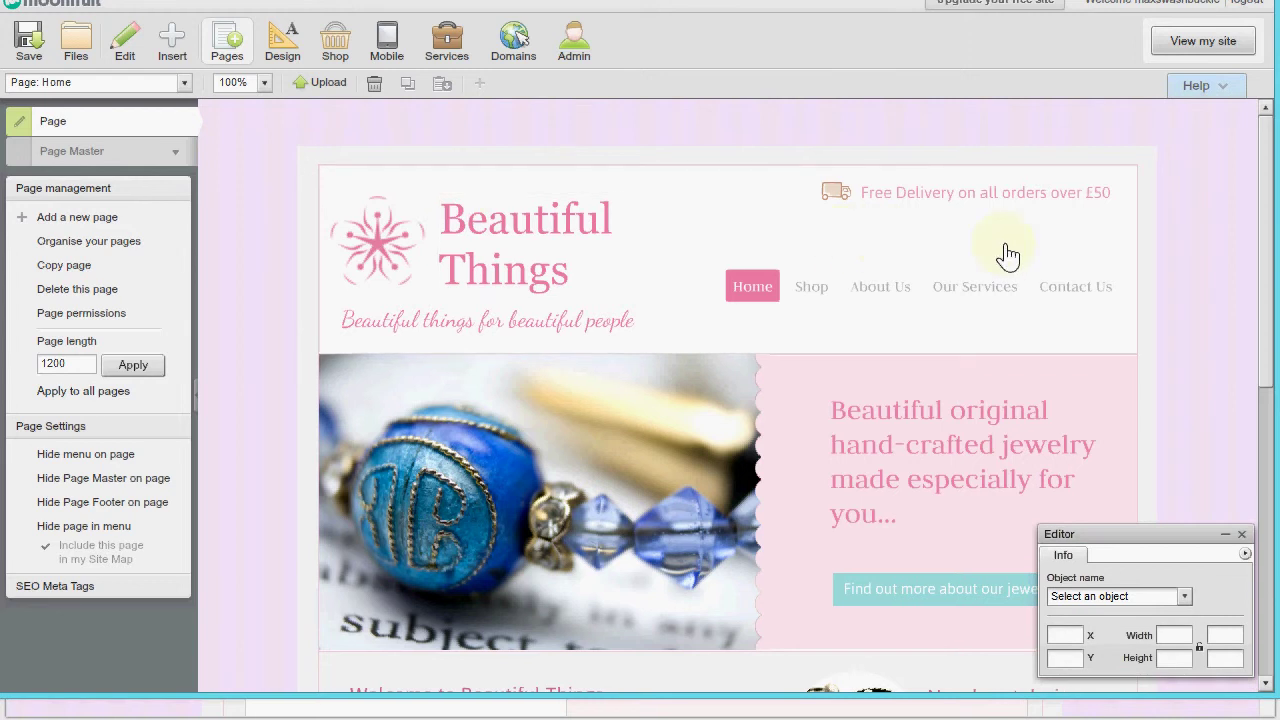
Step: Permanently delete the old Shop page from the site's page list and apply
click(89, 241)
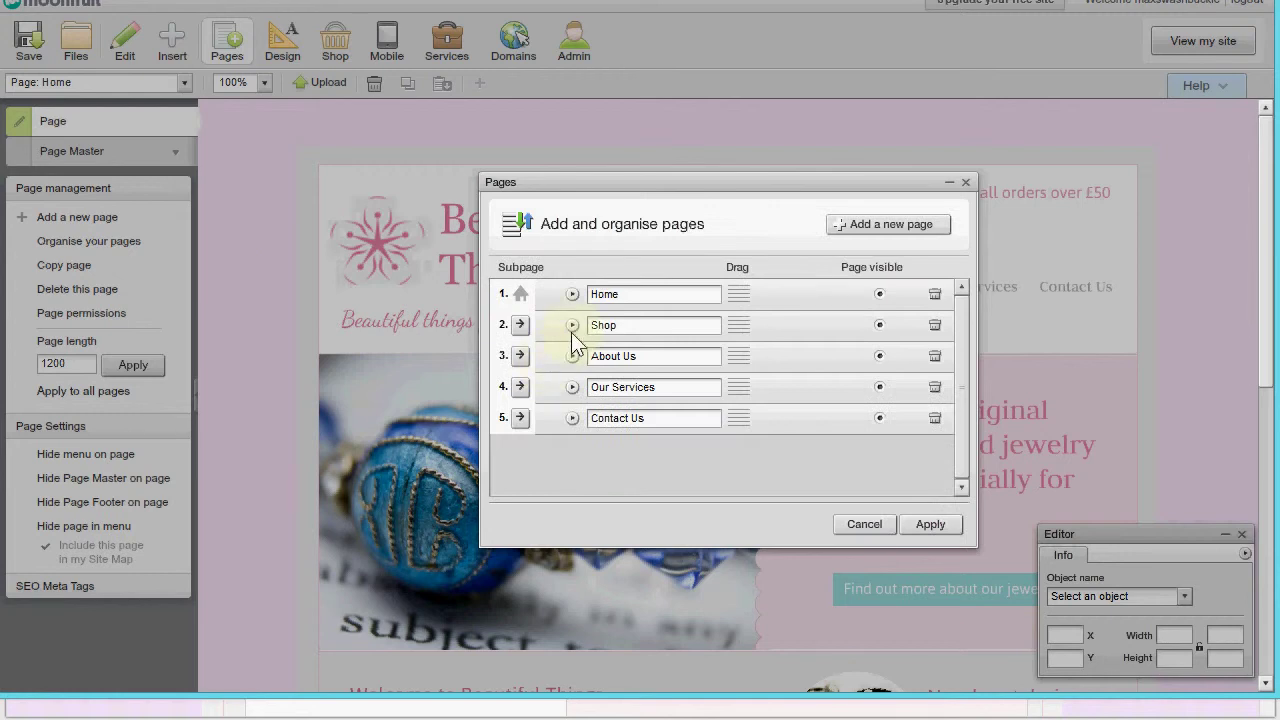
click(935, 325)
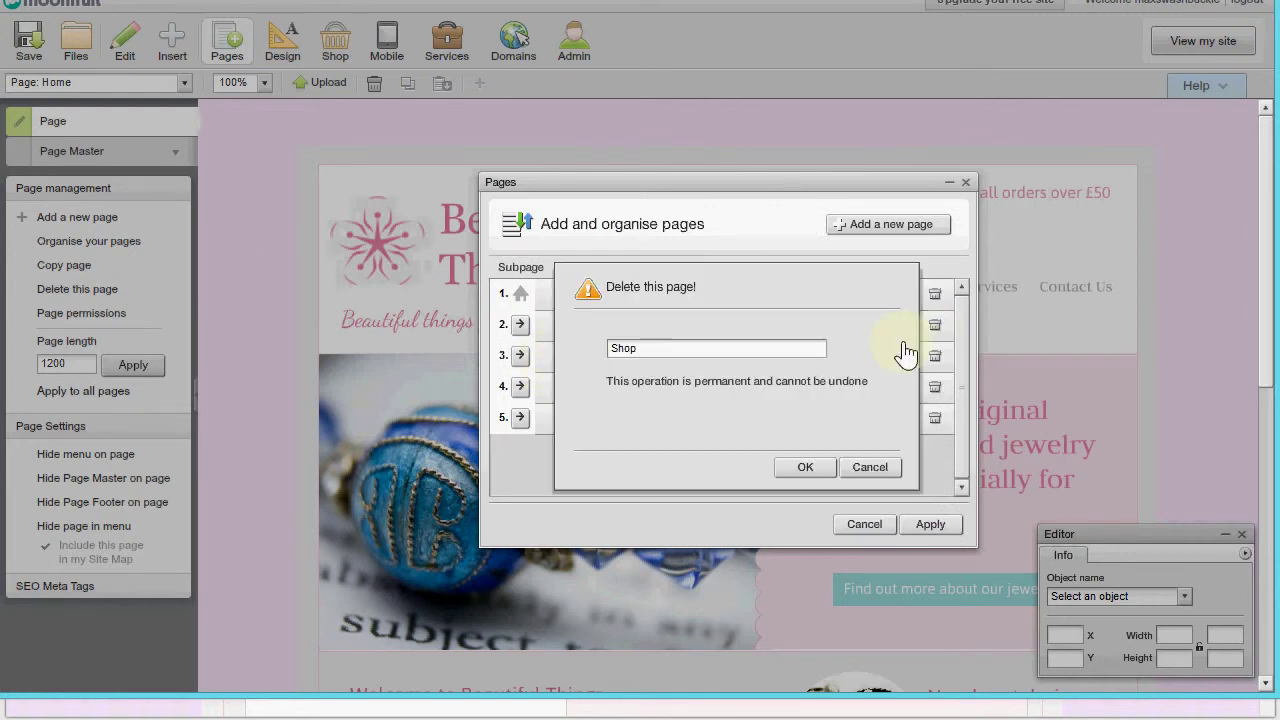
click(800, 467)
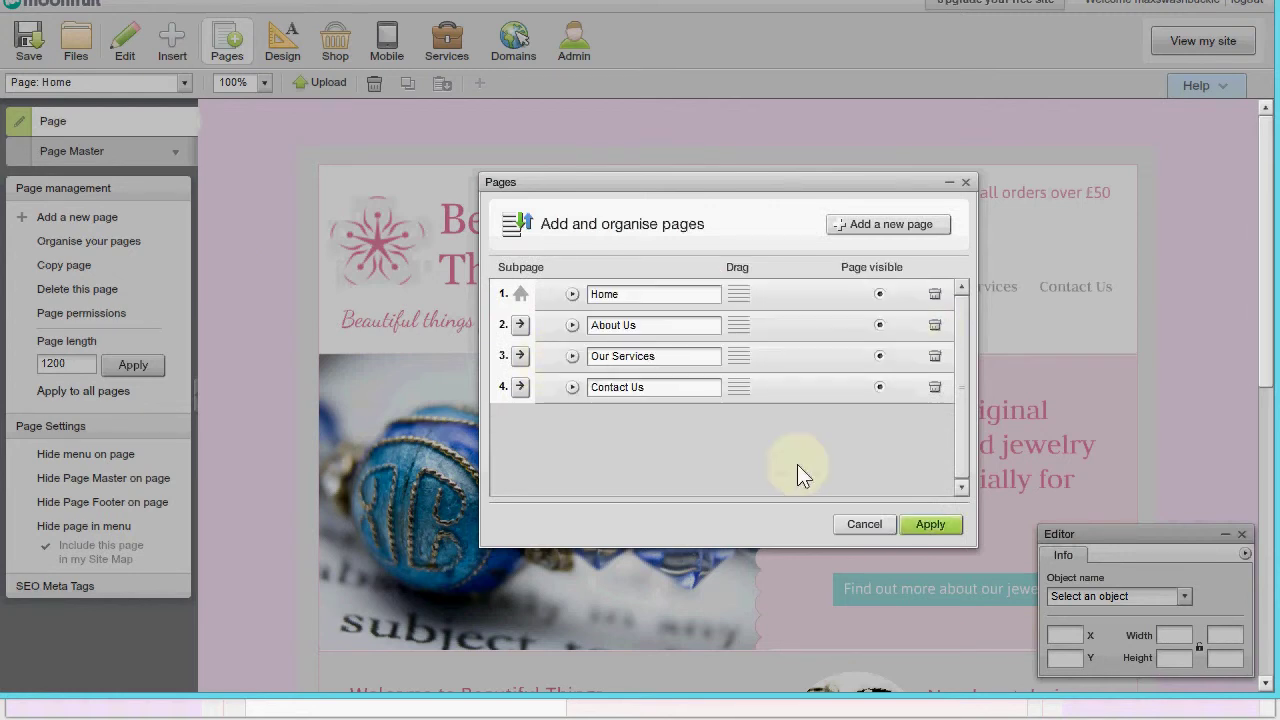
click(930, 527)
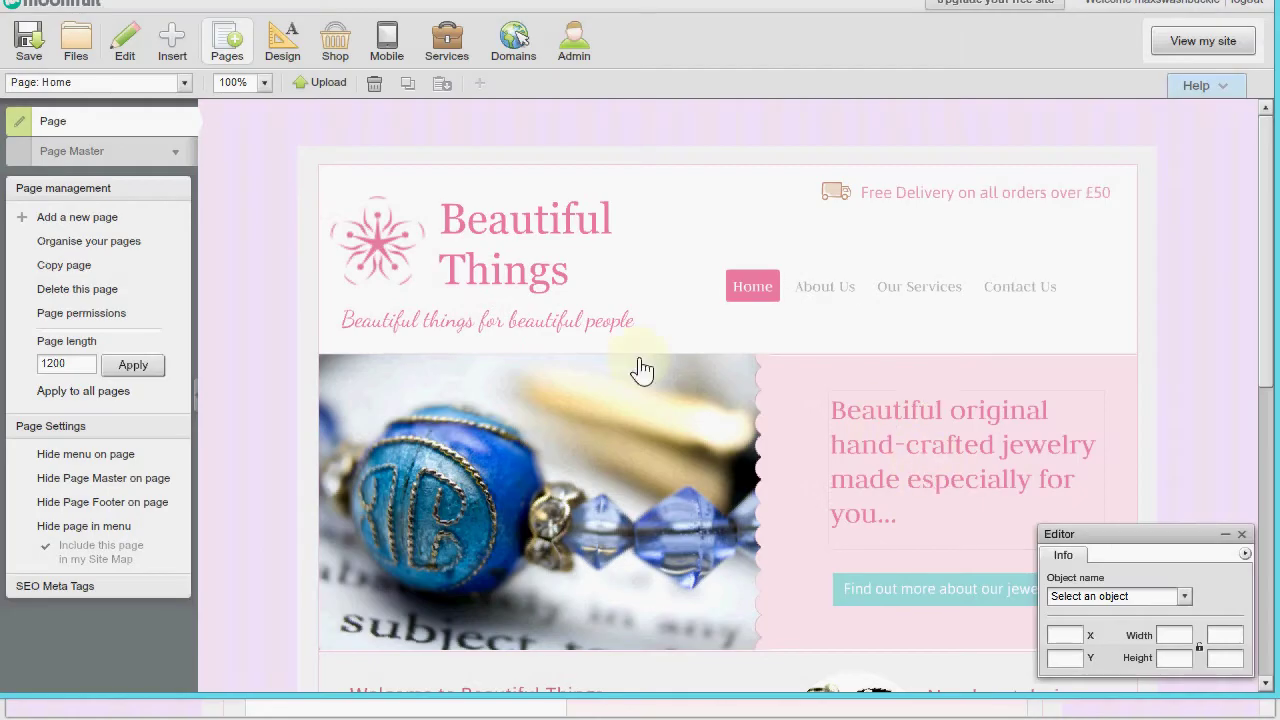
Step: Add a blank page named 'Shop' to the menu right after Home and apply
click(78, 218)
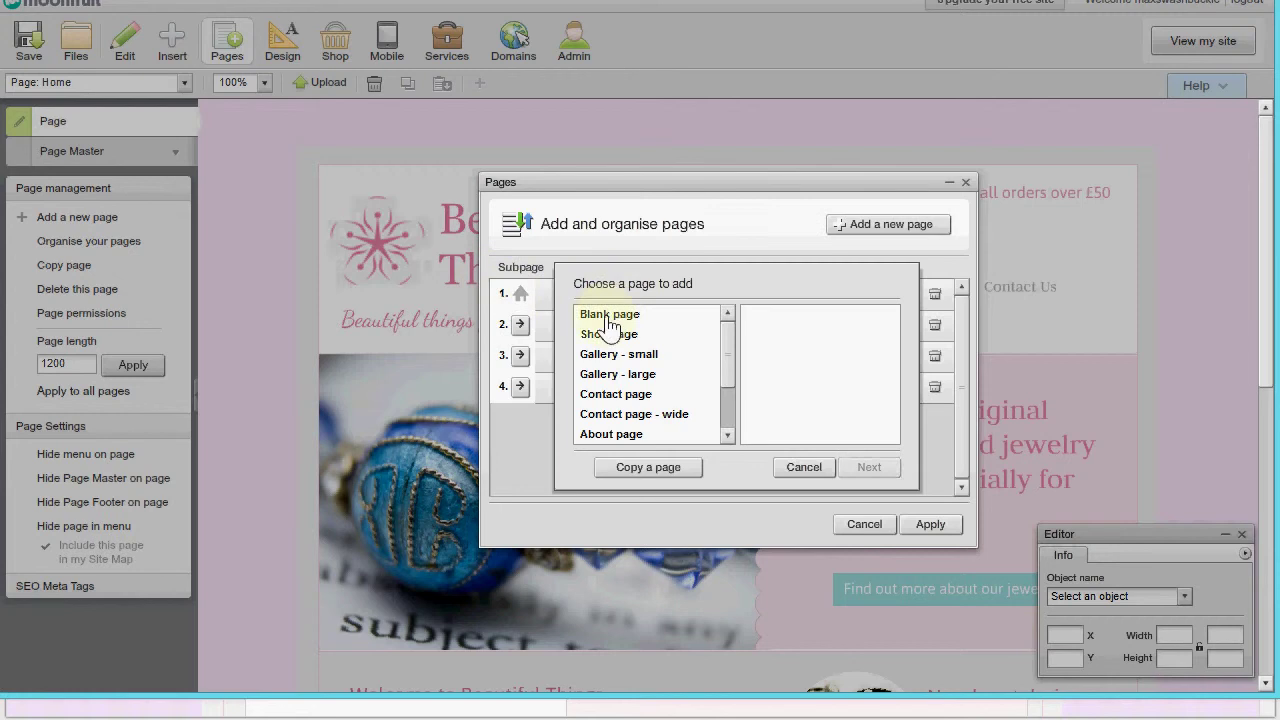
click(613, 316)
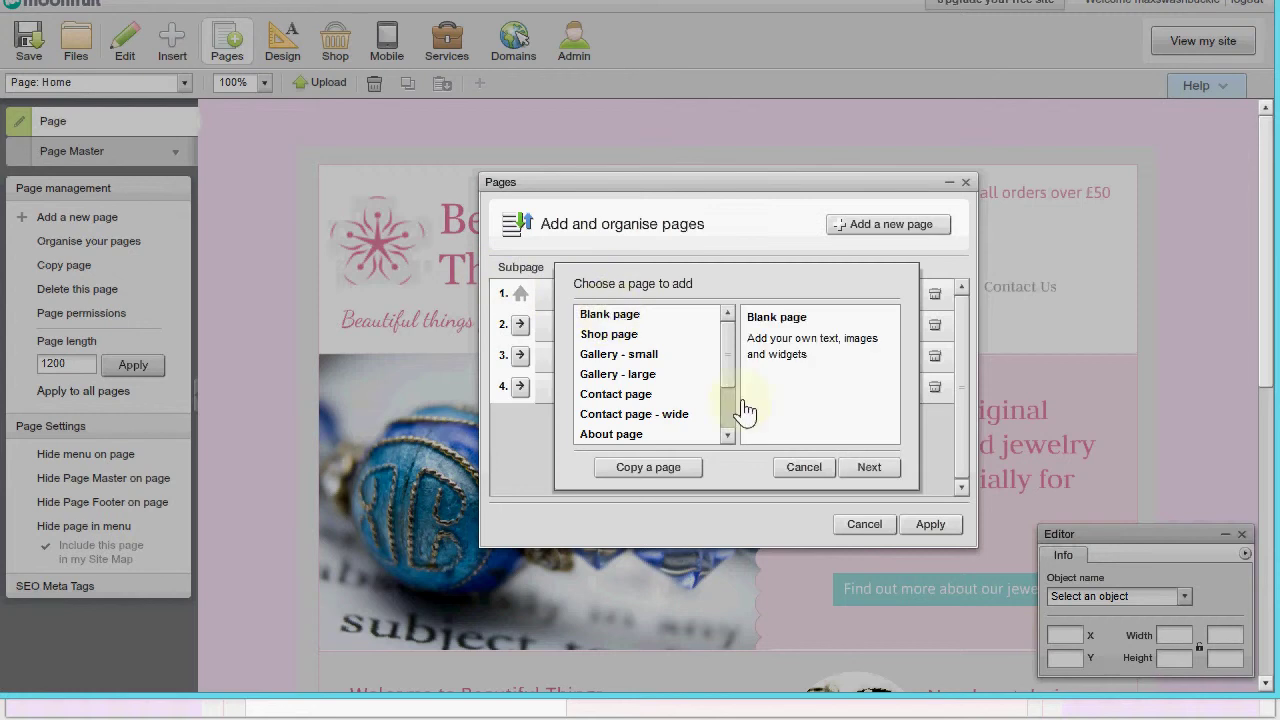
click(867, 467)
drag(691, 380, 560, 371)
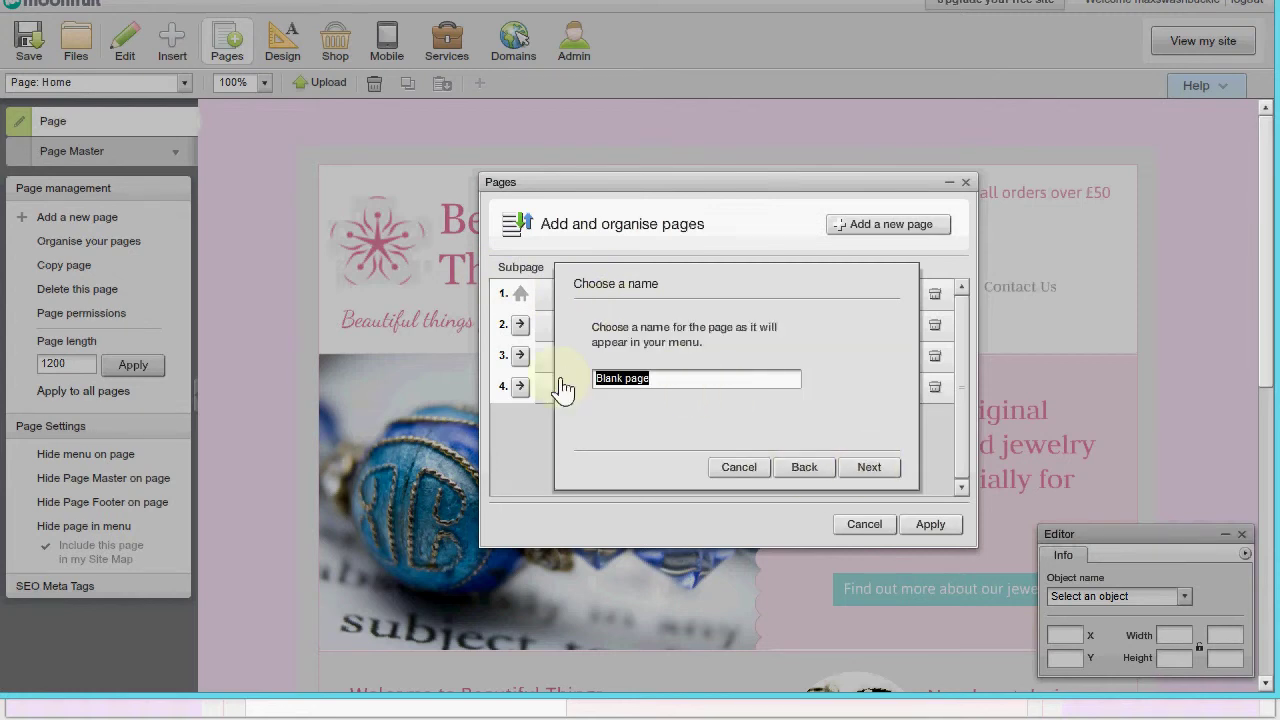
text(Shop)
click(880, 472)
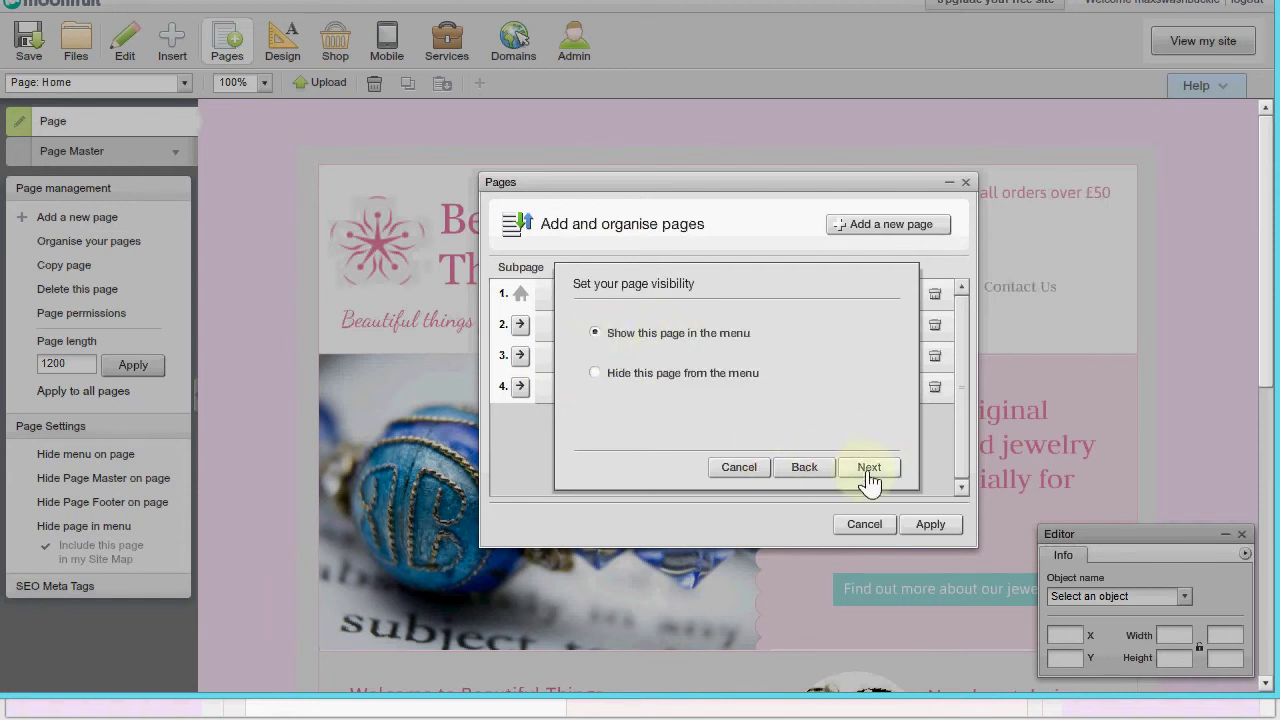
click(869, 478)
click(757, 380)
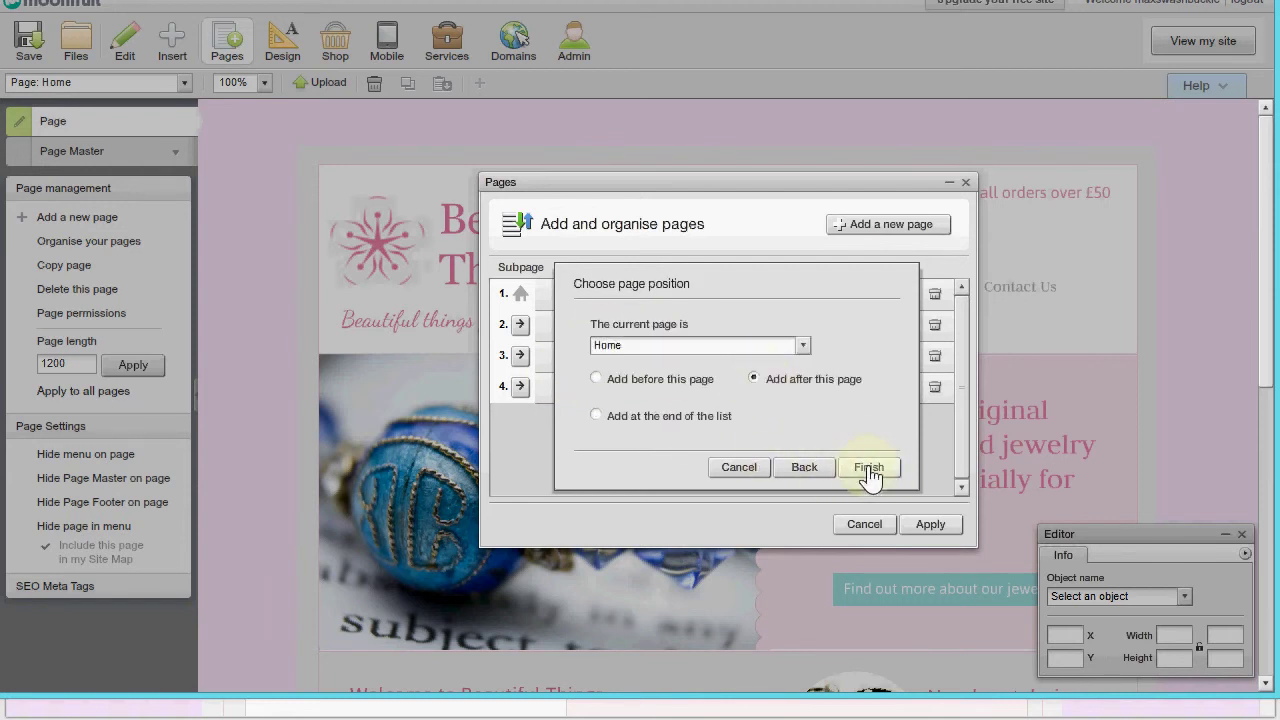
click(868, 468)
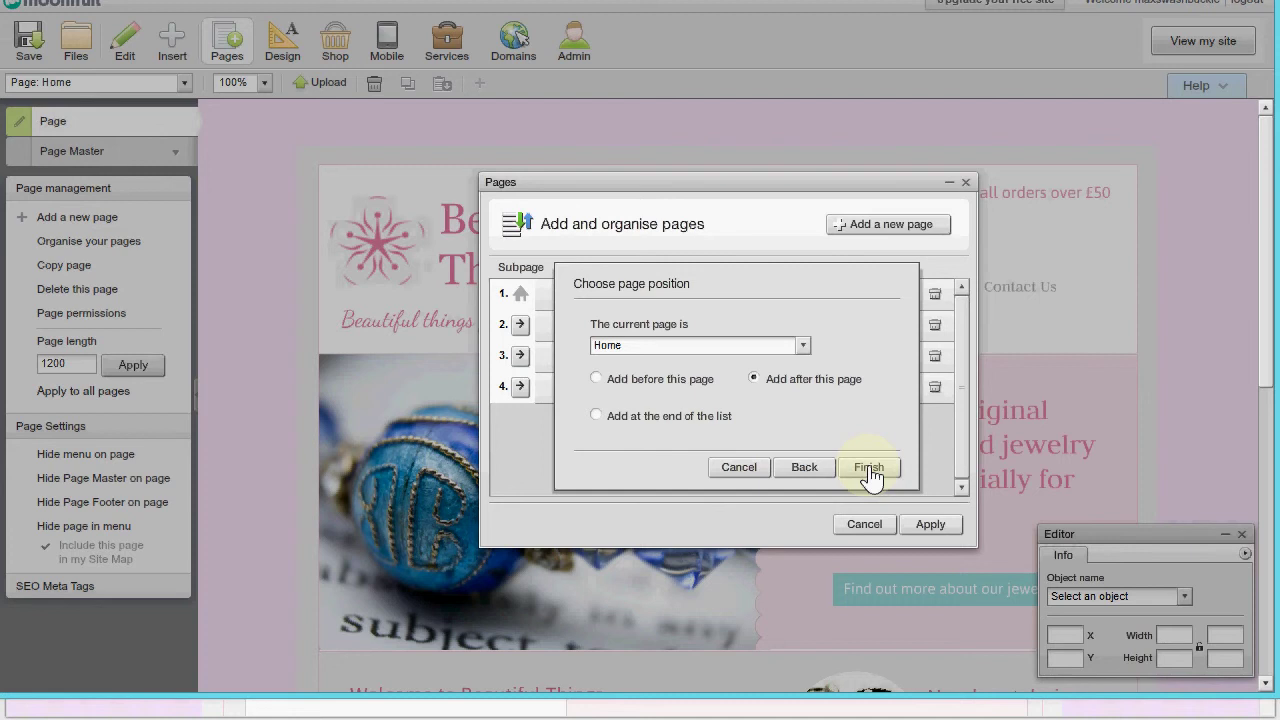
click(925, 524)
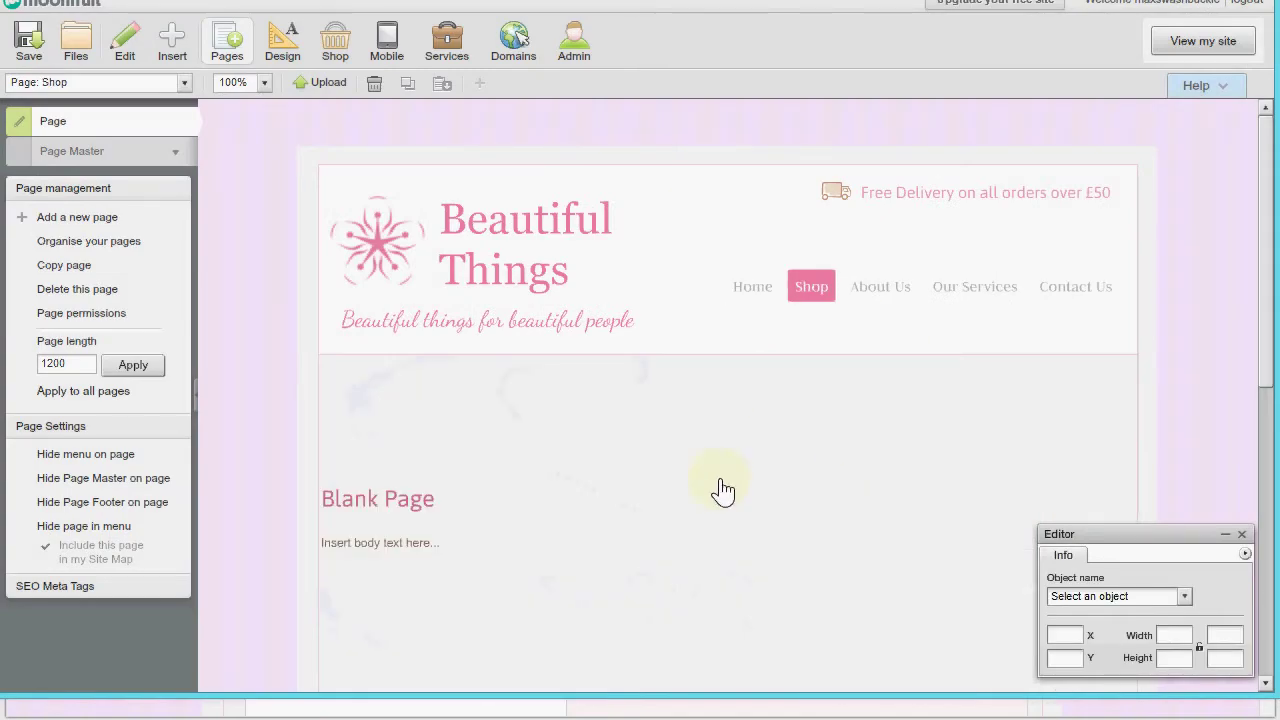
Step: Move the page title up under the header and make it read 'Shop'
drag(405, 512, 331, 391)
text(Shop)
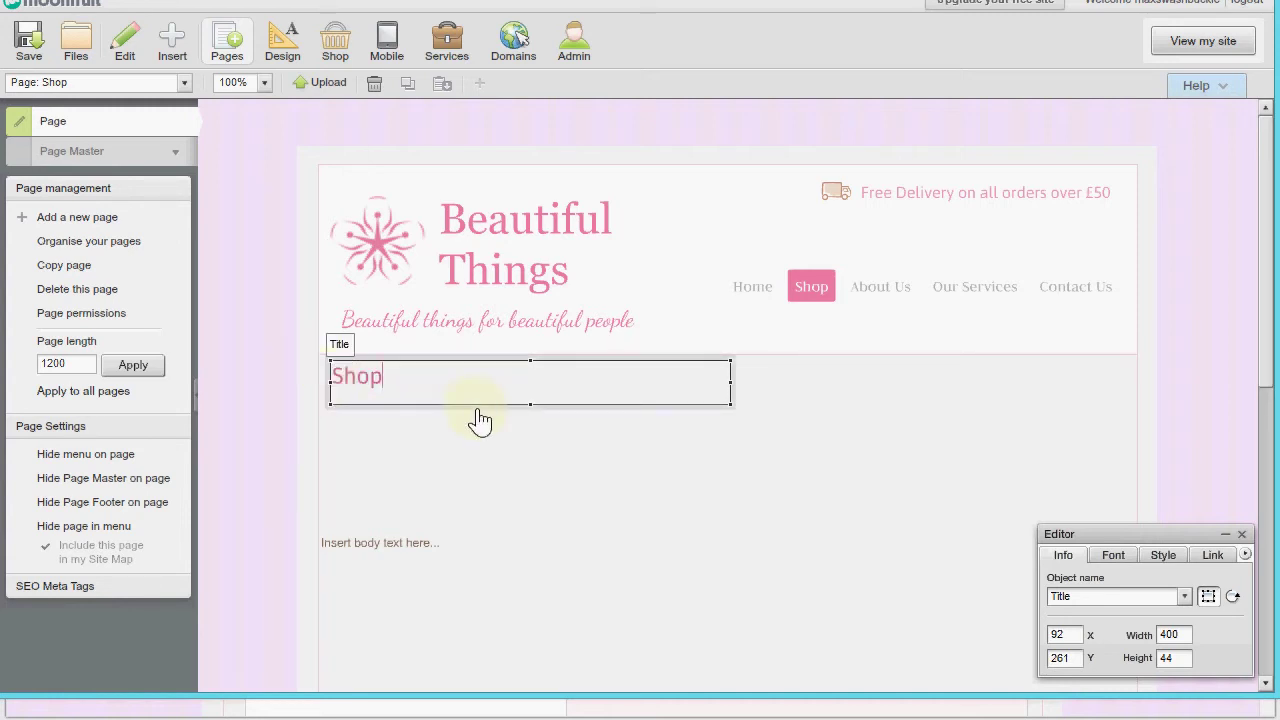
click(498, 489)
Step: Delete the placeholder body text box beneath the heading
click(418, 551)
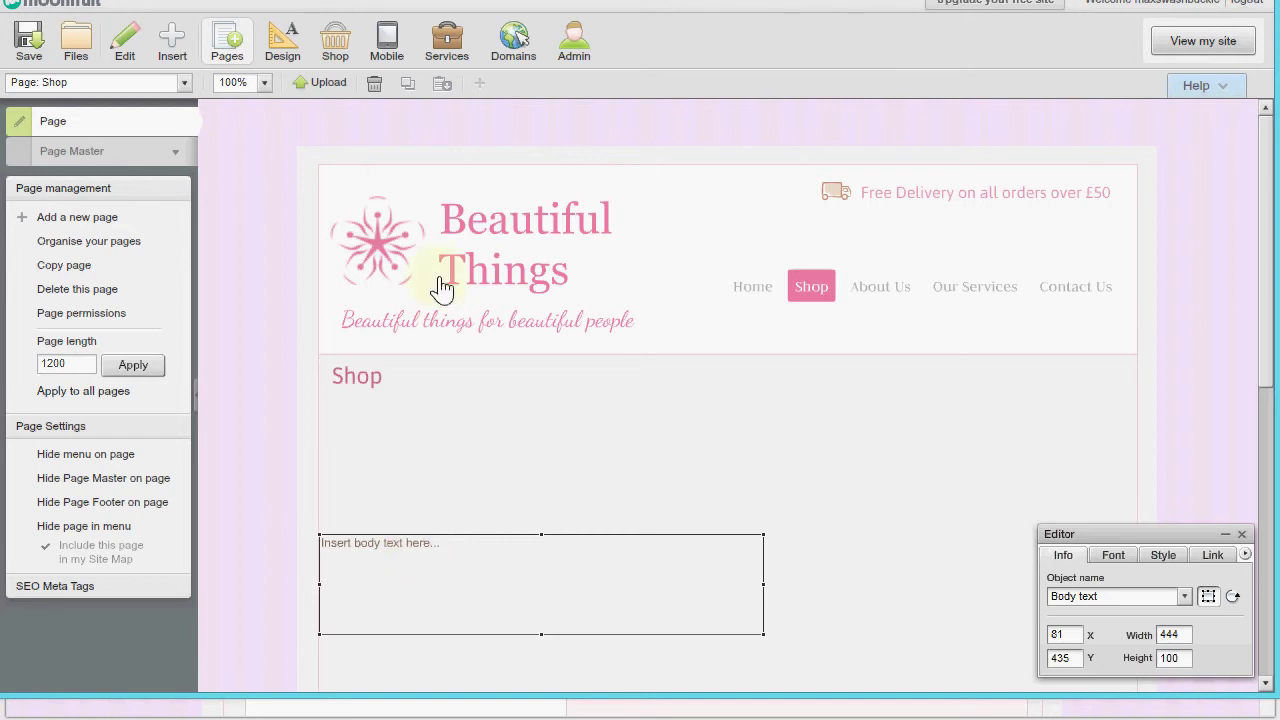
click(374, 84)
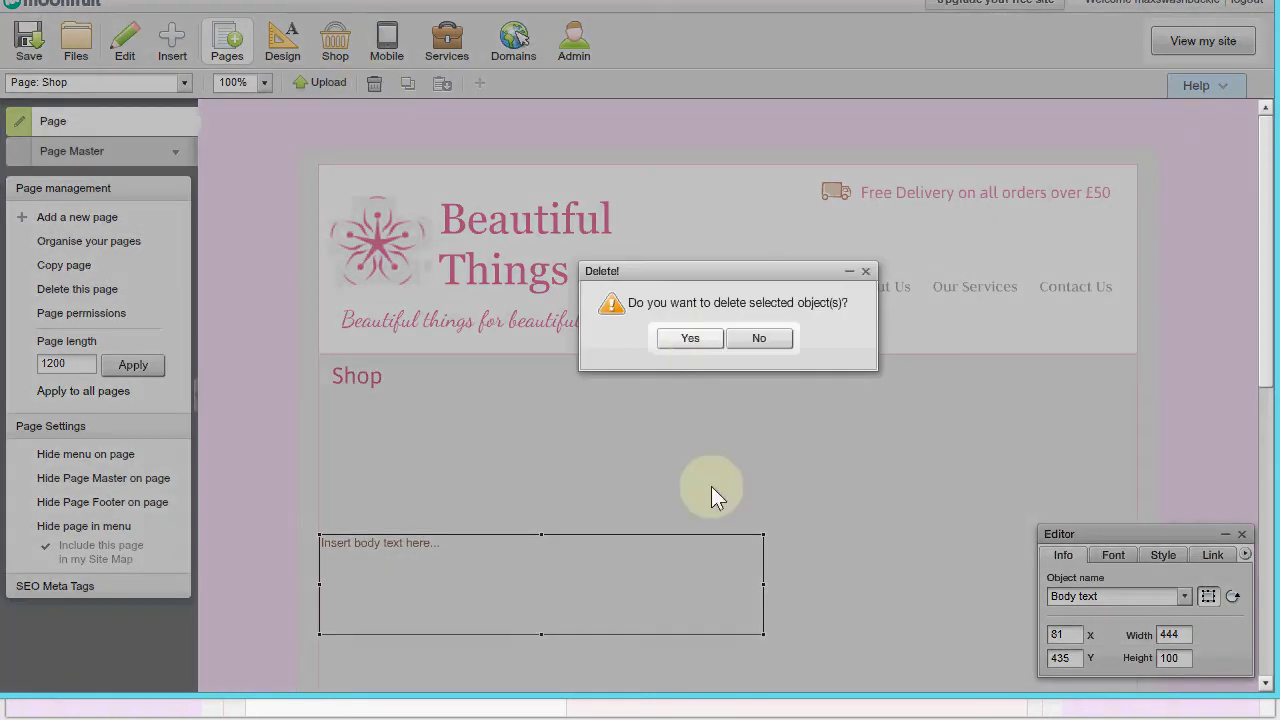
click(690, 339)
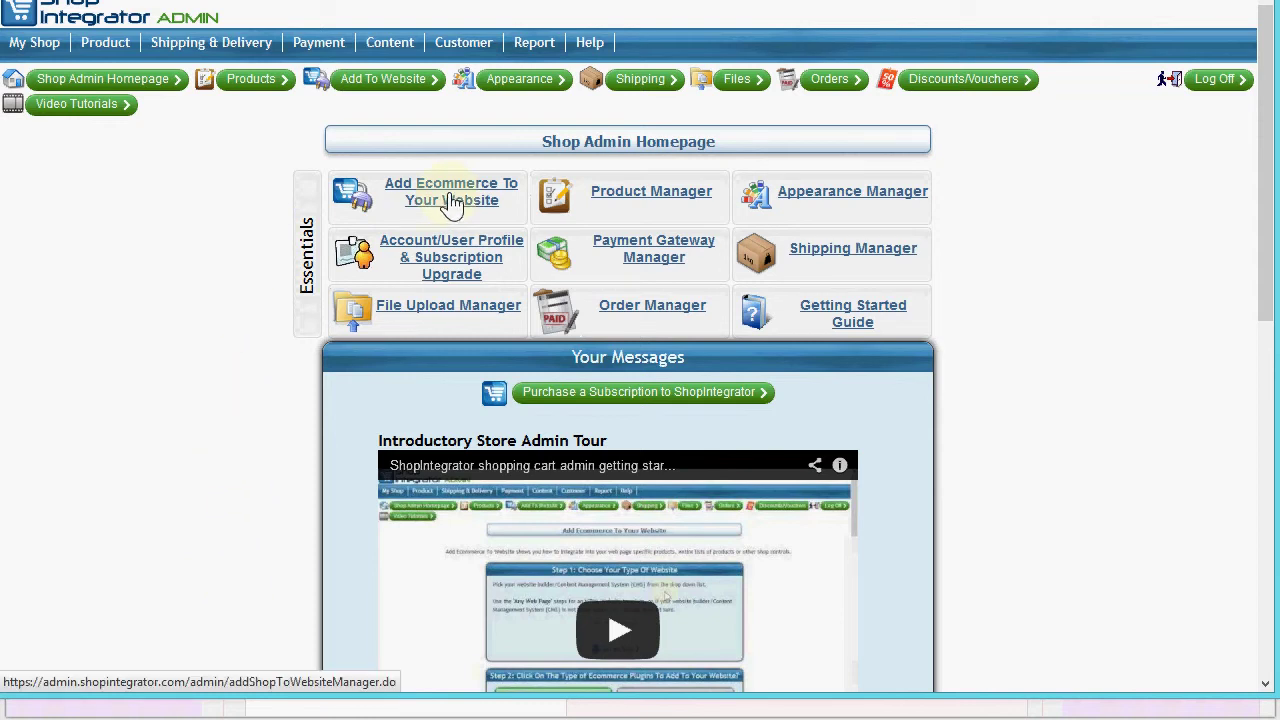
Step: In the Add Ecommerce To Your Website guide, choose Moonfruit as the website builder
click(416, 202)
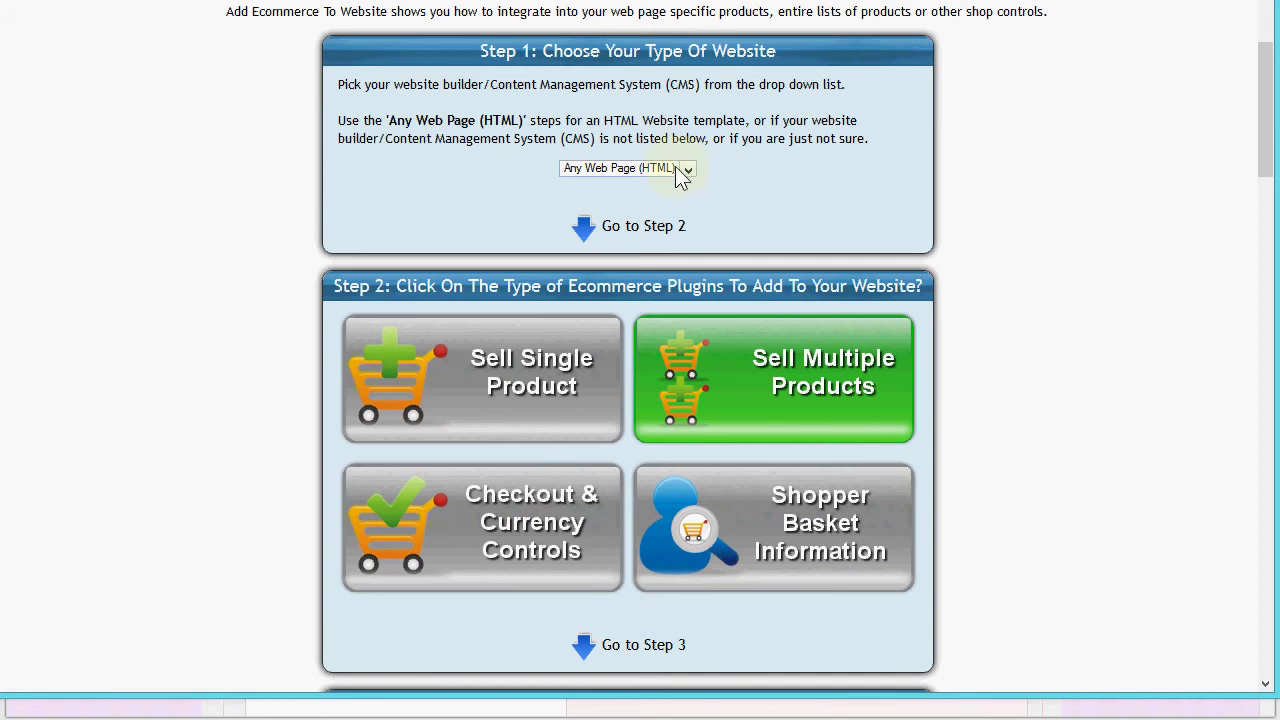
click(686, 172)
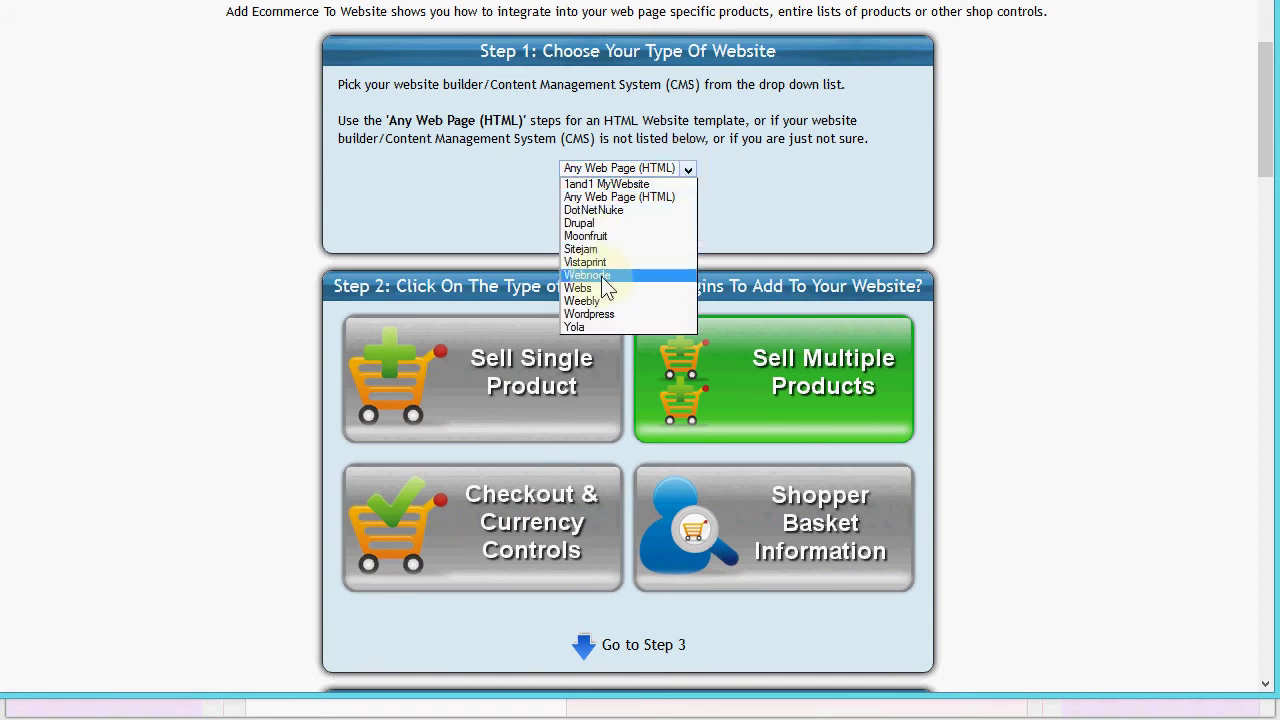
click(597, 238)
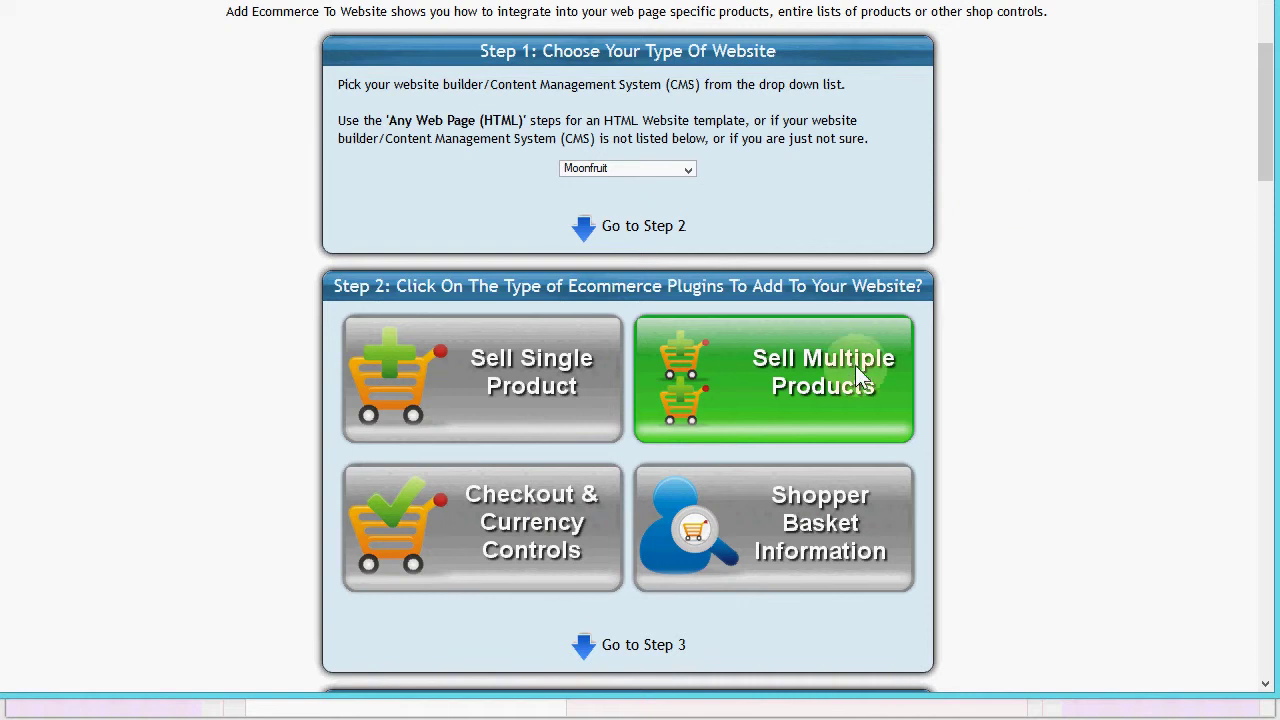
Step: Scroll to Step 5 and select the Part (i) hidden script code
drag(1266, 126, 1267, 250)
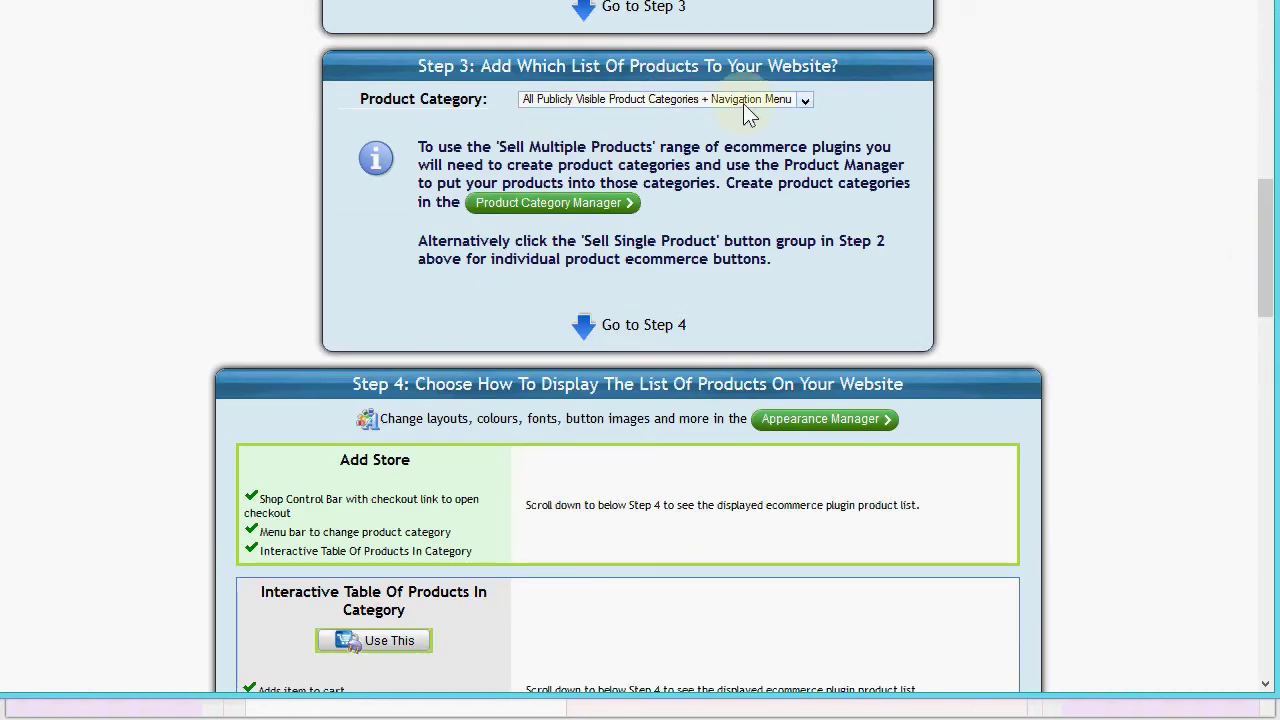
drag(1266, 234, 1268, 385)
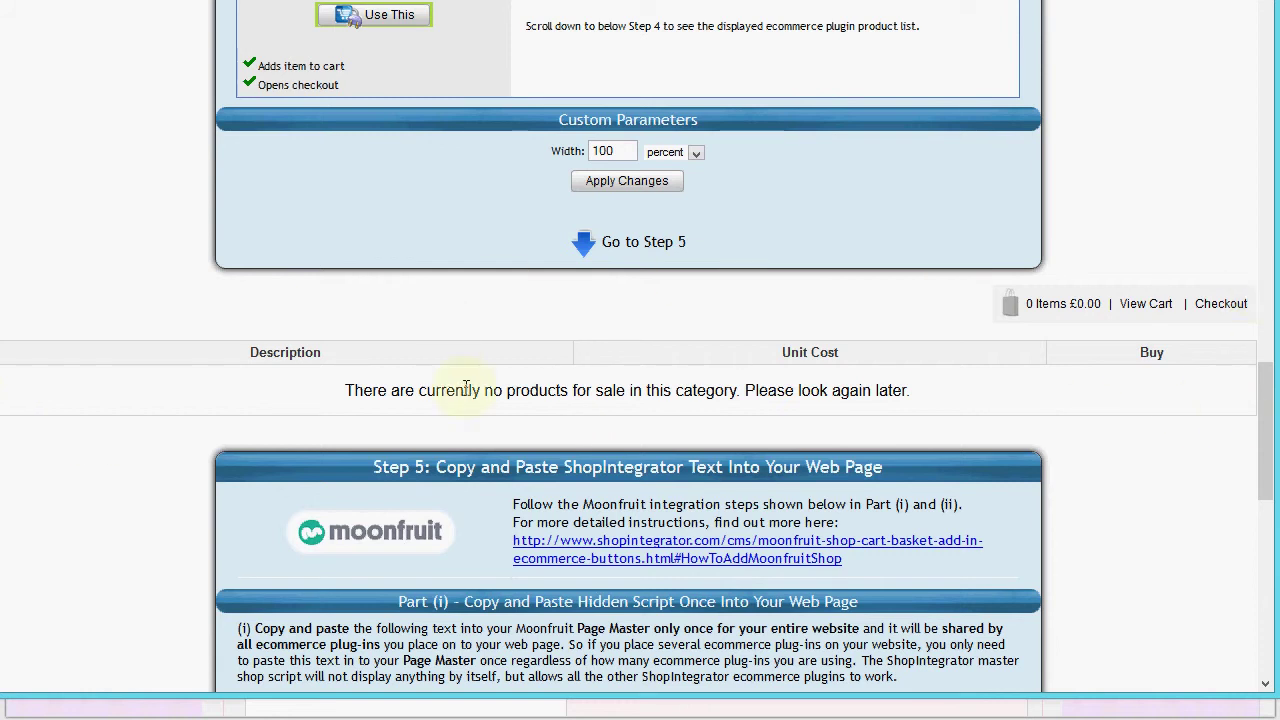
drag(1266, 414, 1268, 497)
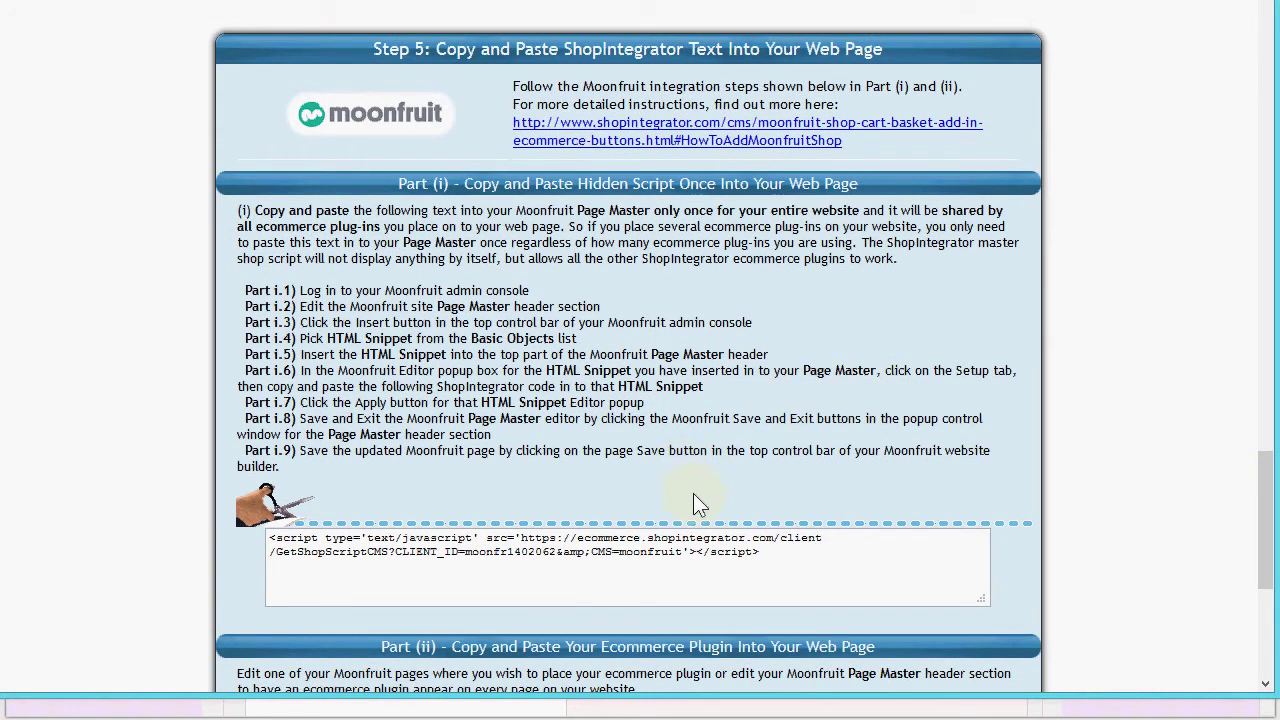
click(786, 552)
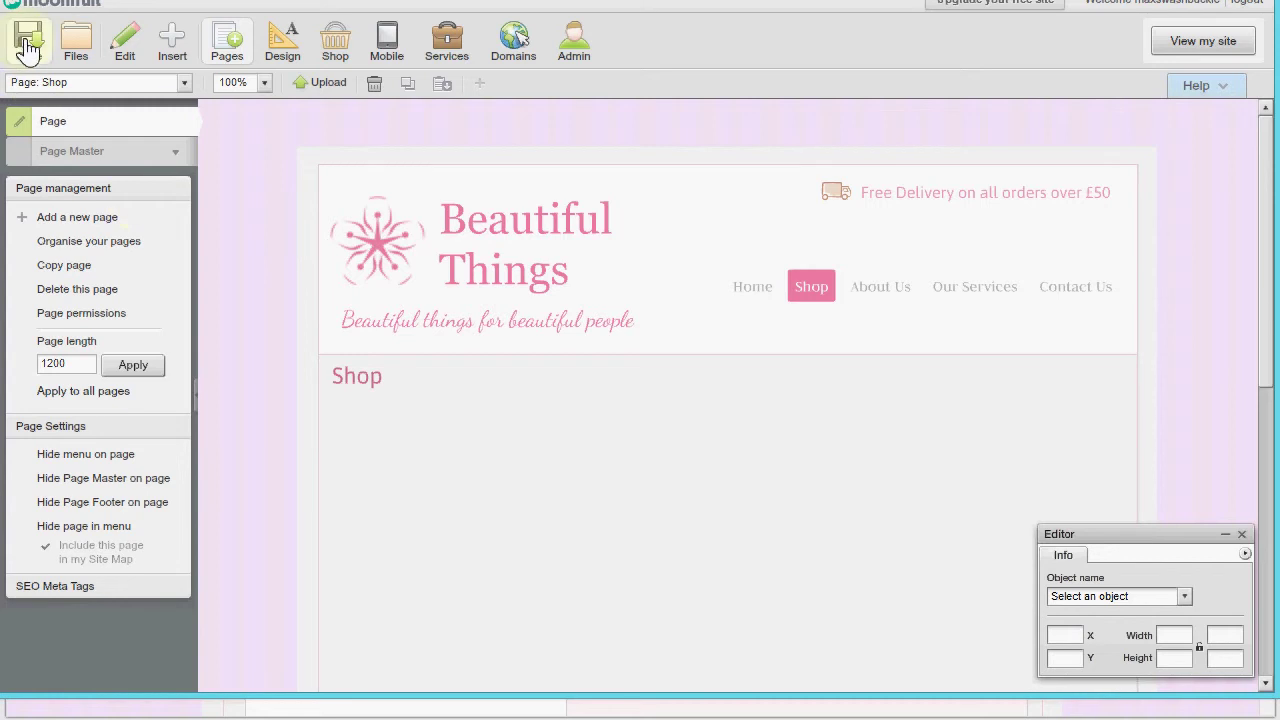
Step: On the Page Master, add an HTML snippet shrunk to 20x19 at the header's top-left corner
click(346, 386)
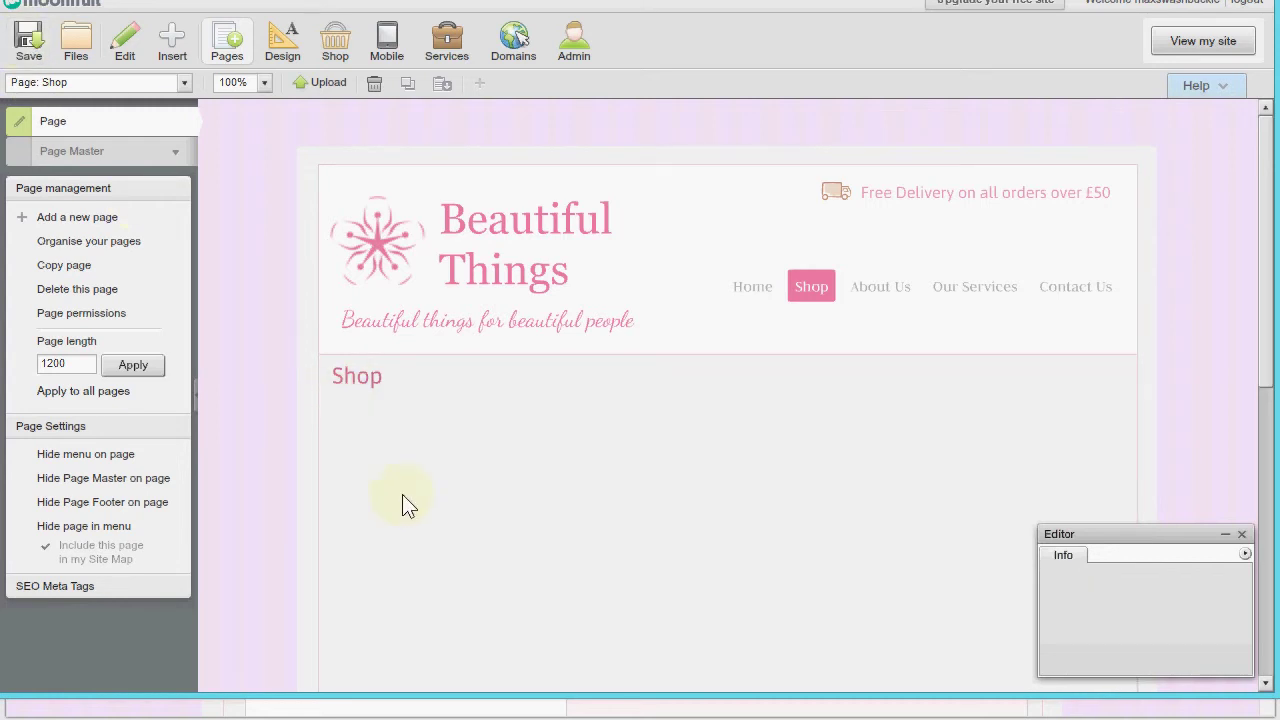
click(380, 393)
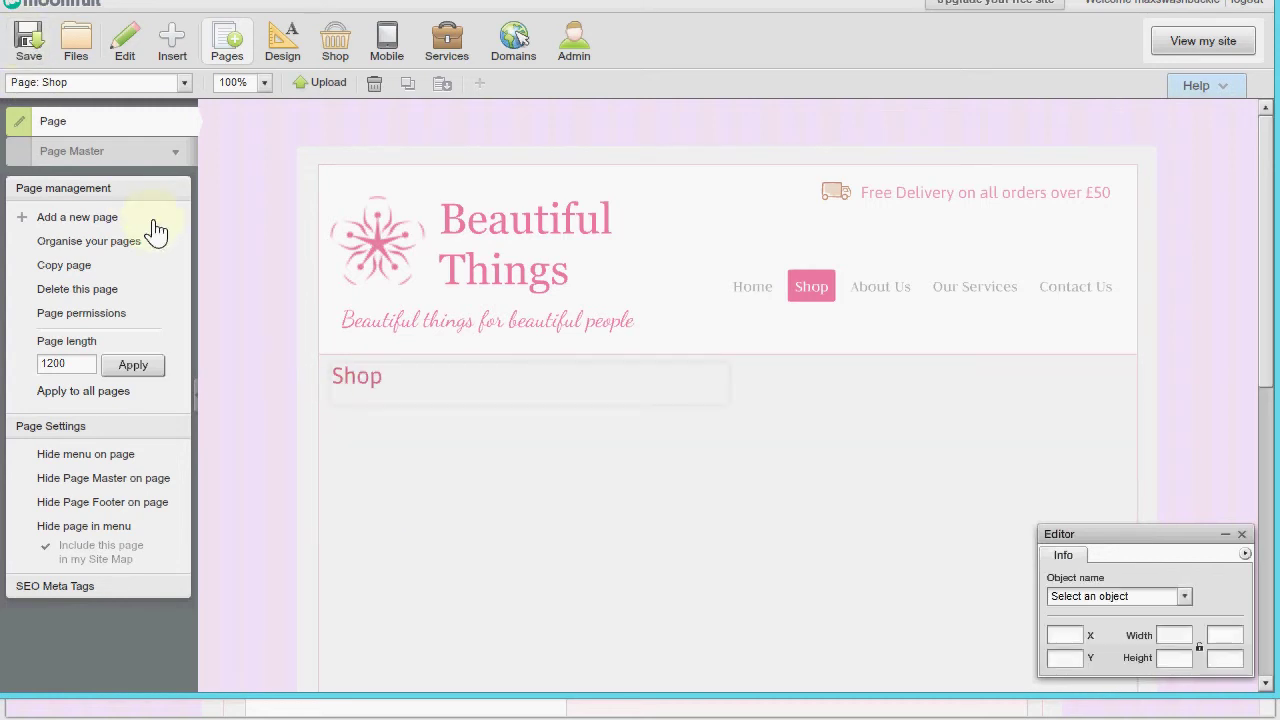
click(82, 160)
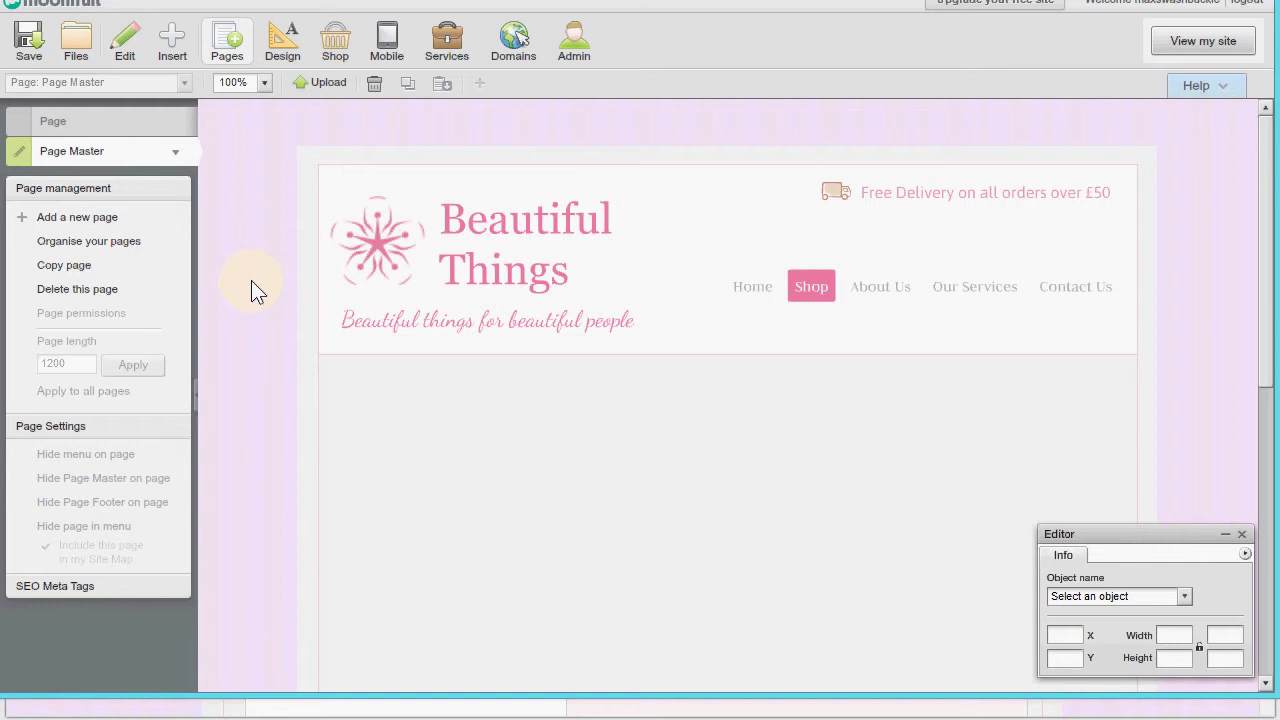
click(175, 56)
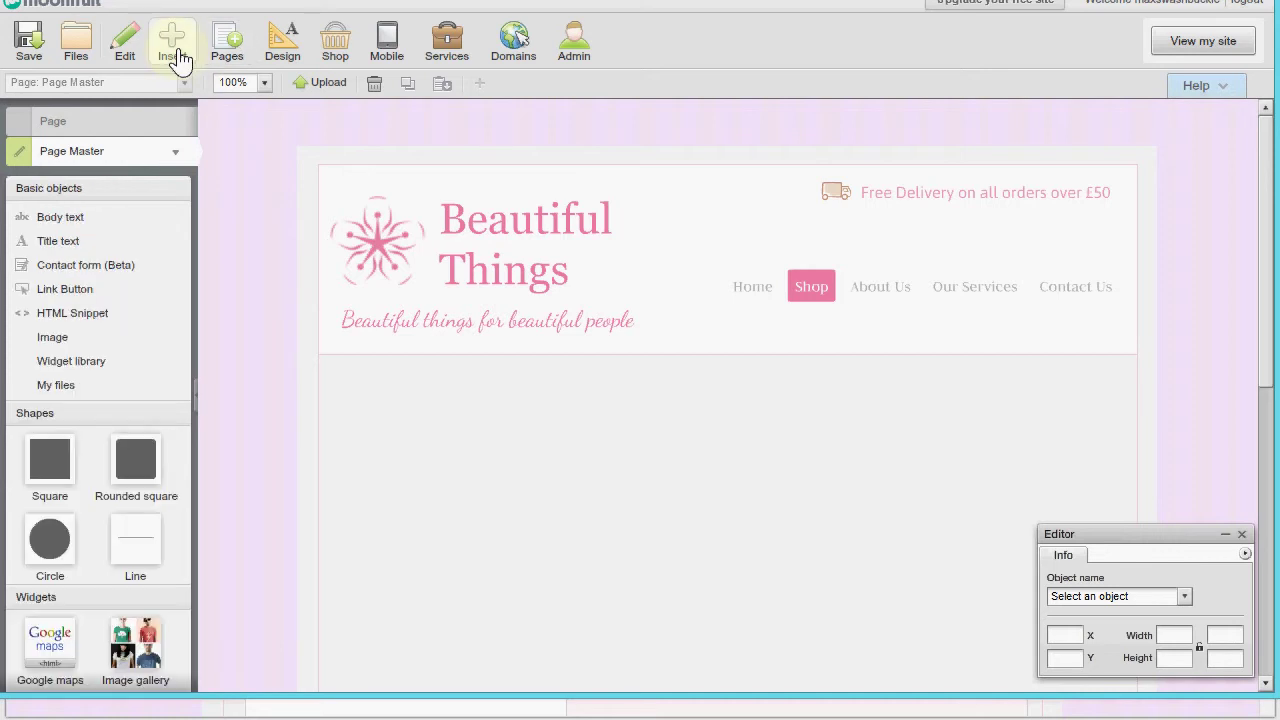
click(78, 316)
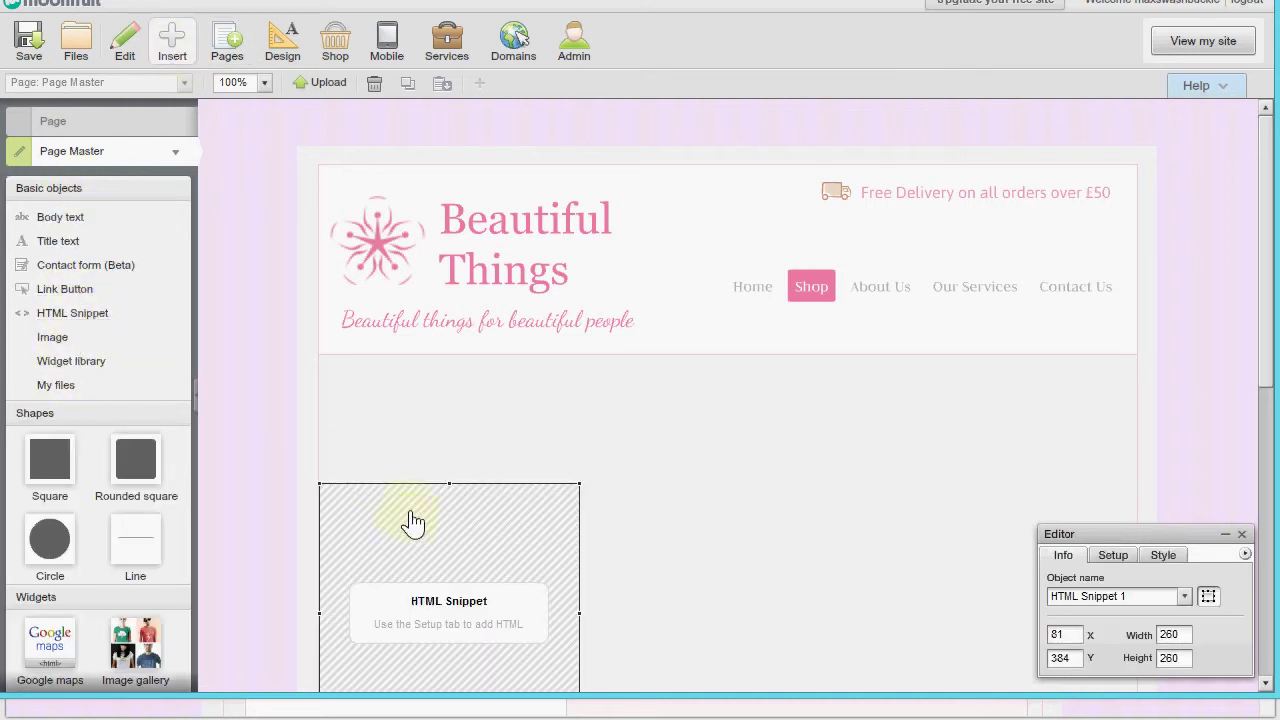
drag(413, 521, 388, 198)
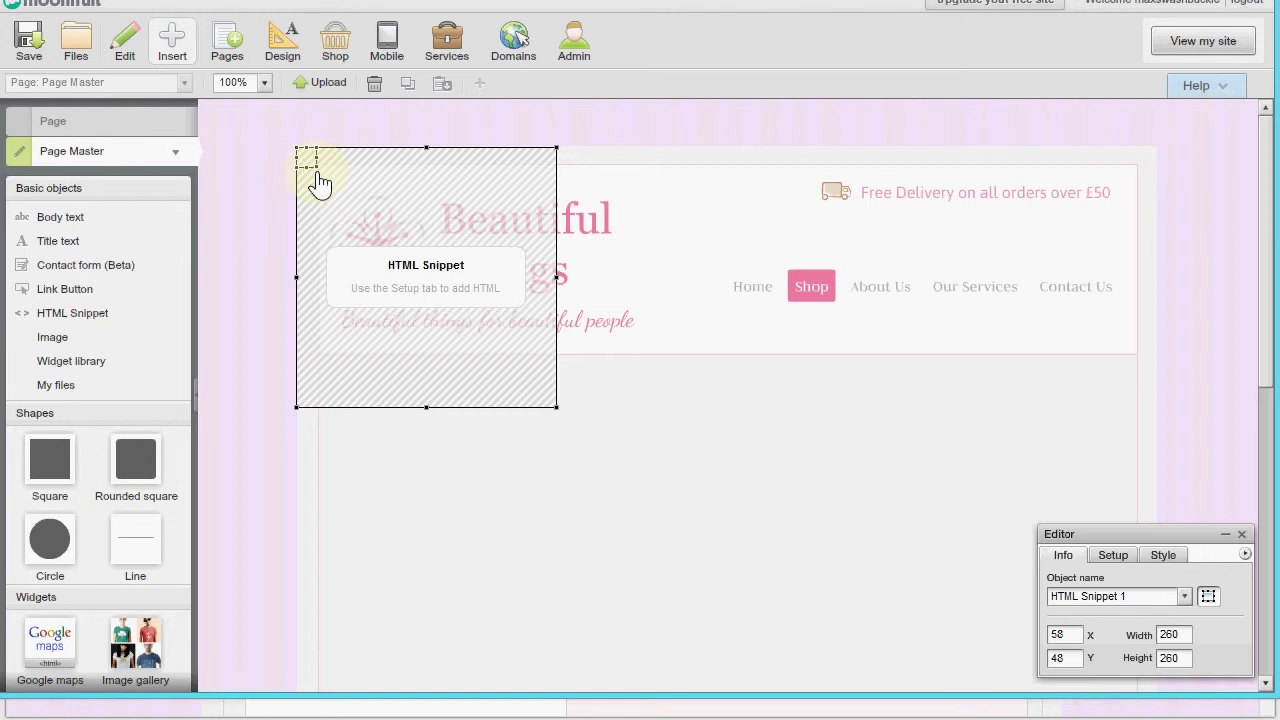
drag(318, 183, 319, 183)
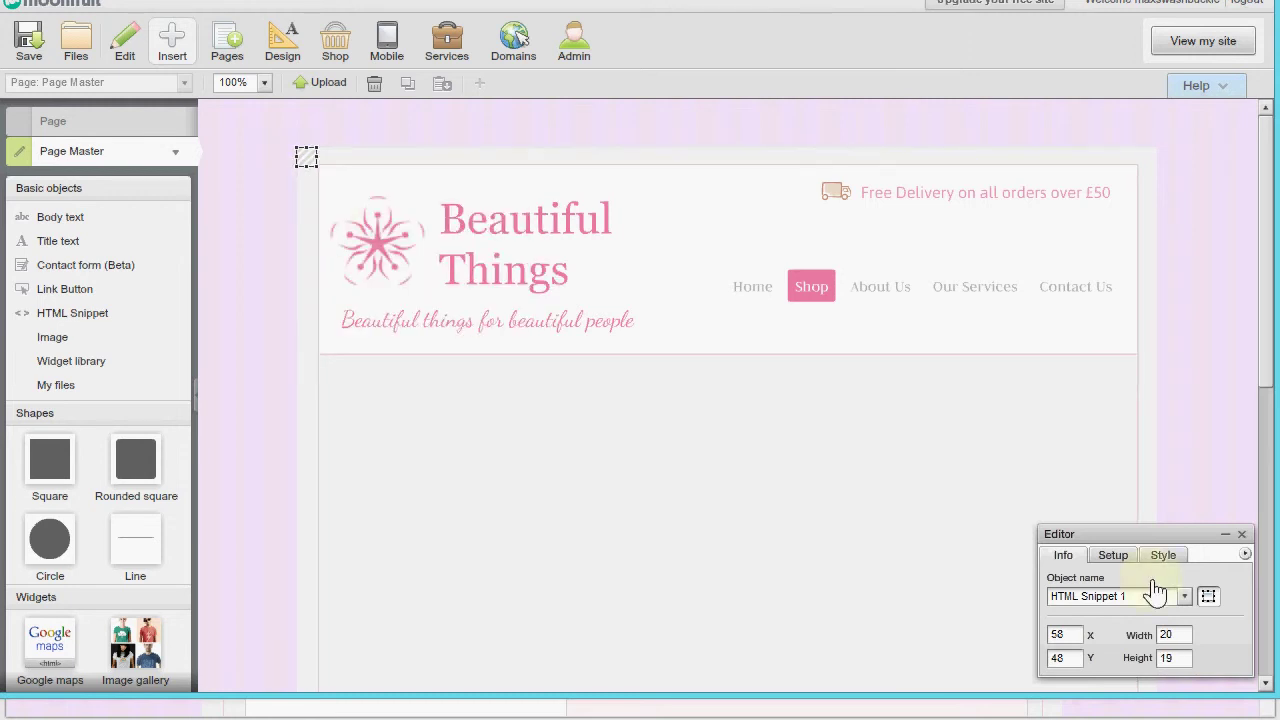
drag(1170, 538, 766, 380)
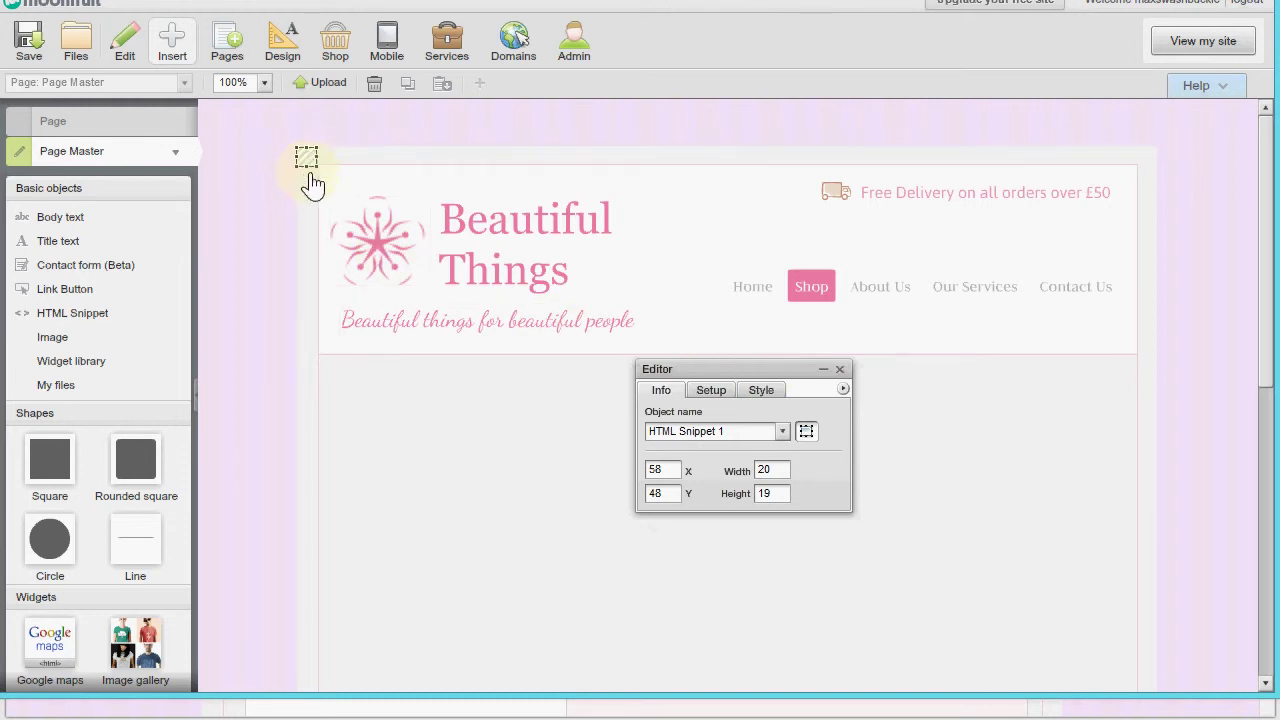
Step: Paste the master shop script into the snippet, apply, save, and return to the Shop page
click(712, 392)
key(ctrl+v)
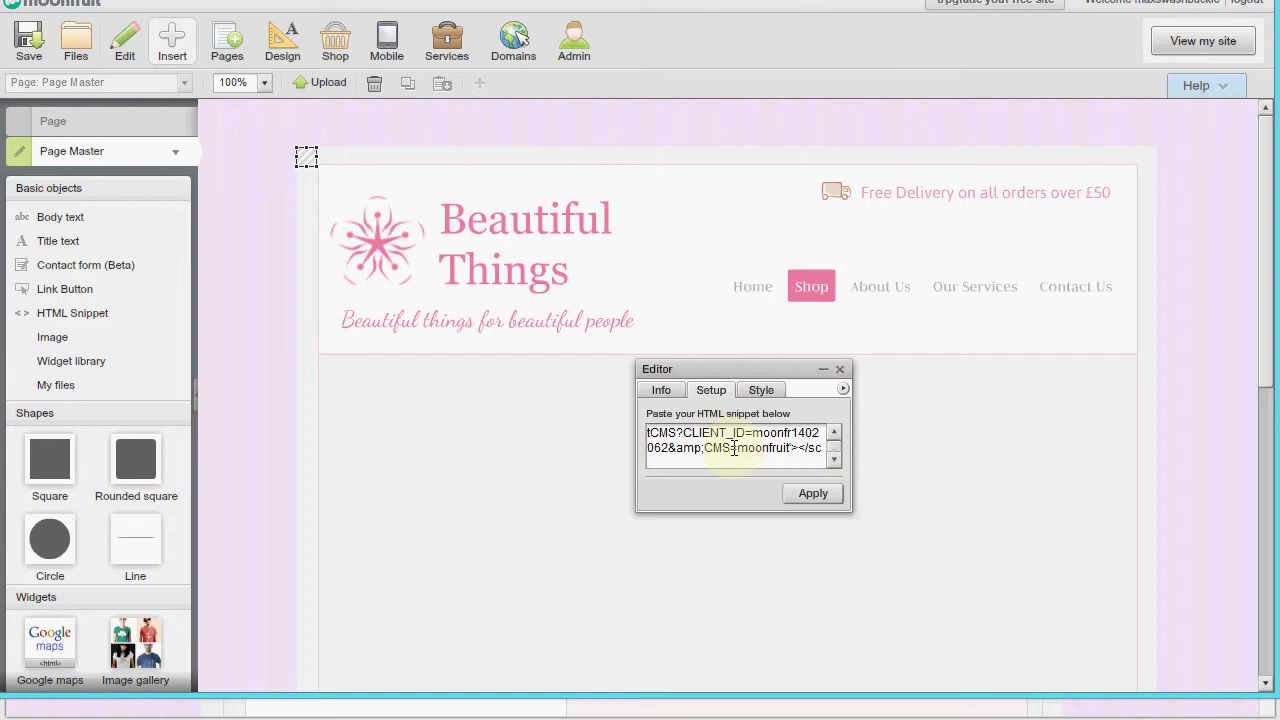
click(824, 496)
click(28, 50)
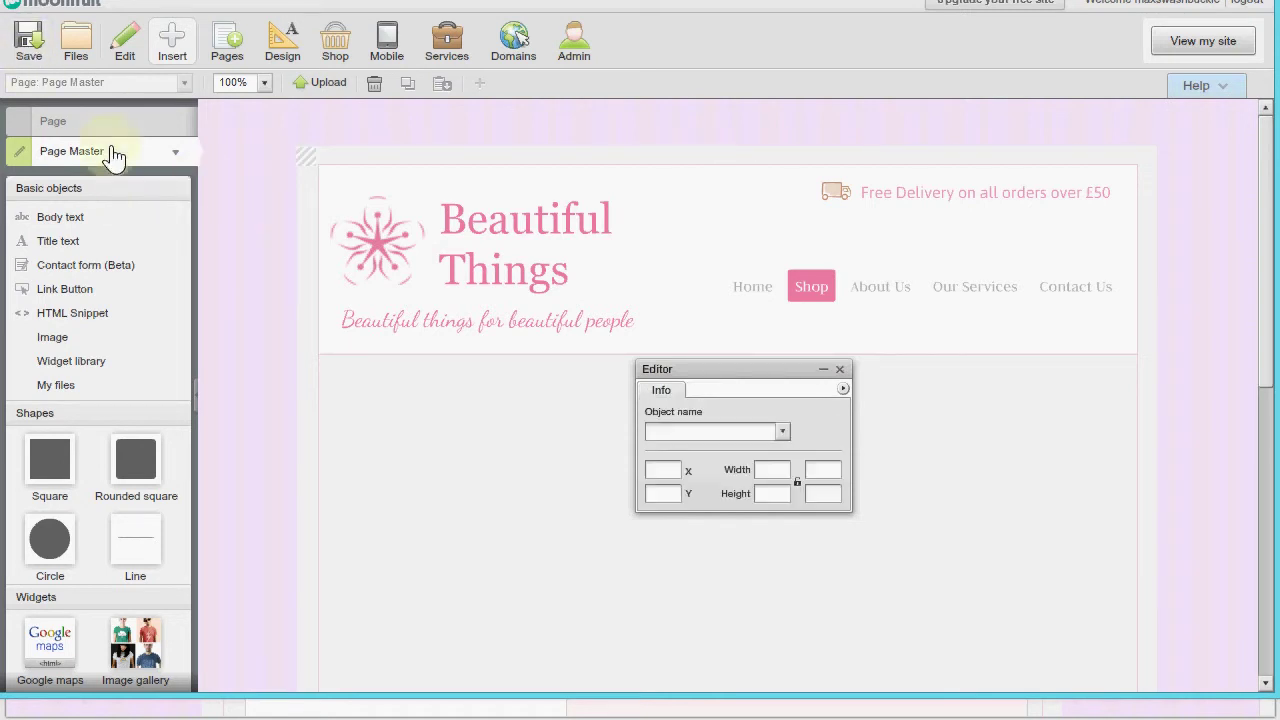
click(80, 124)
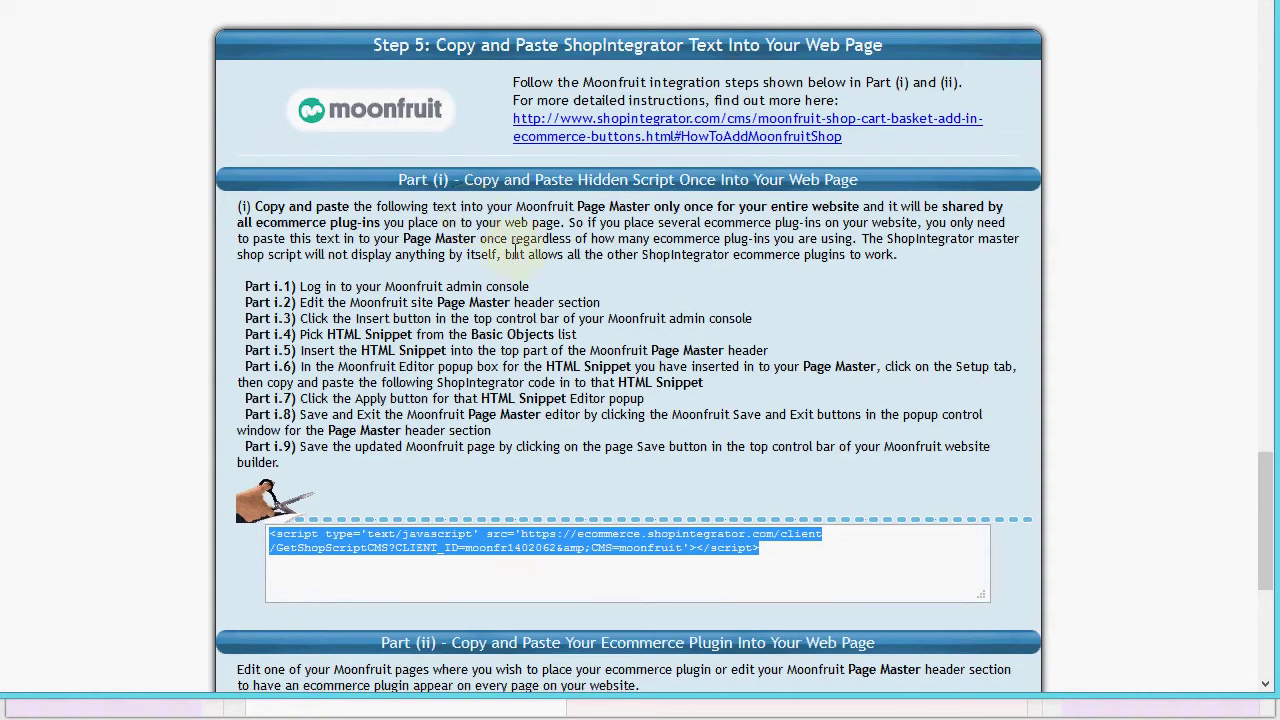
Step: Scroll to Part (ii) and select the ecommerce plugin script code
scroll(514, 251, down, 4)
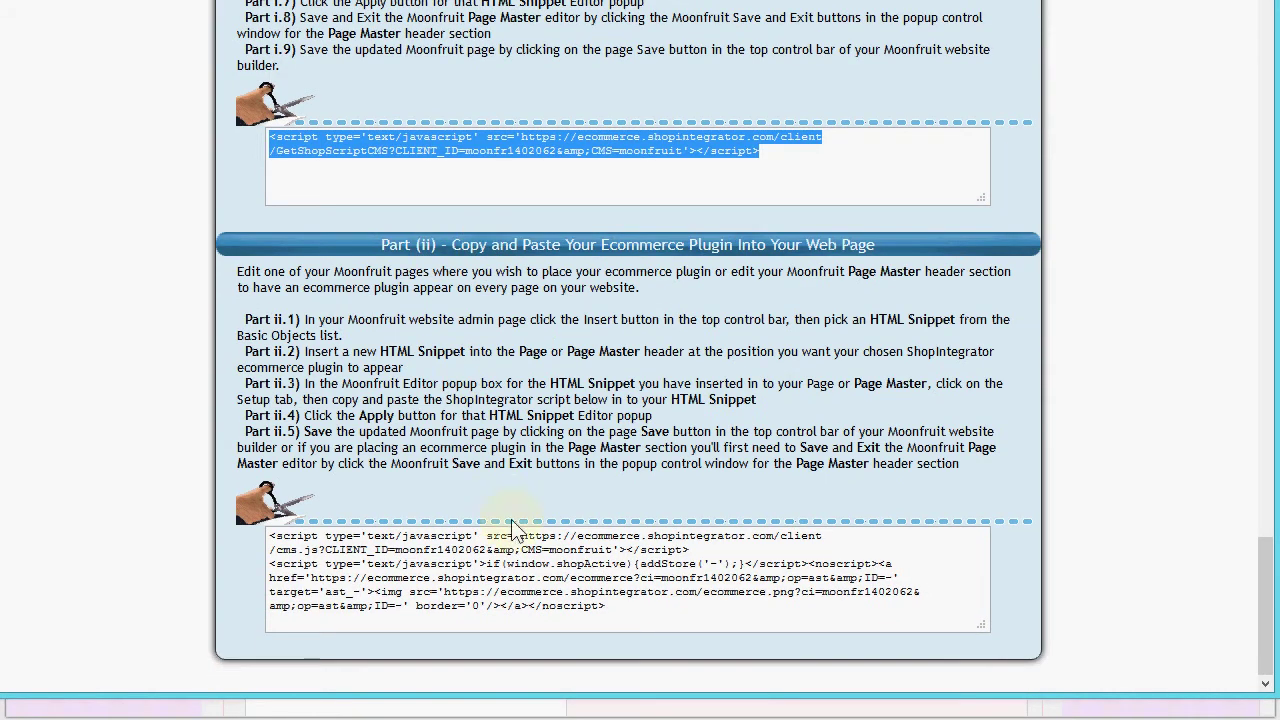
click(511, 528)
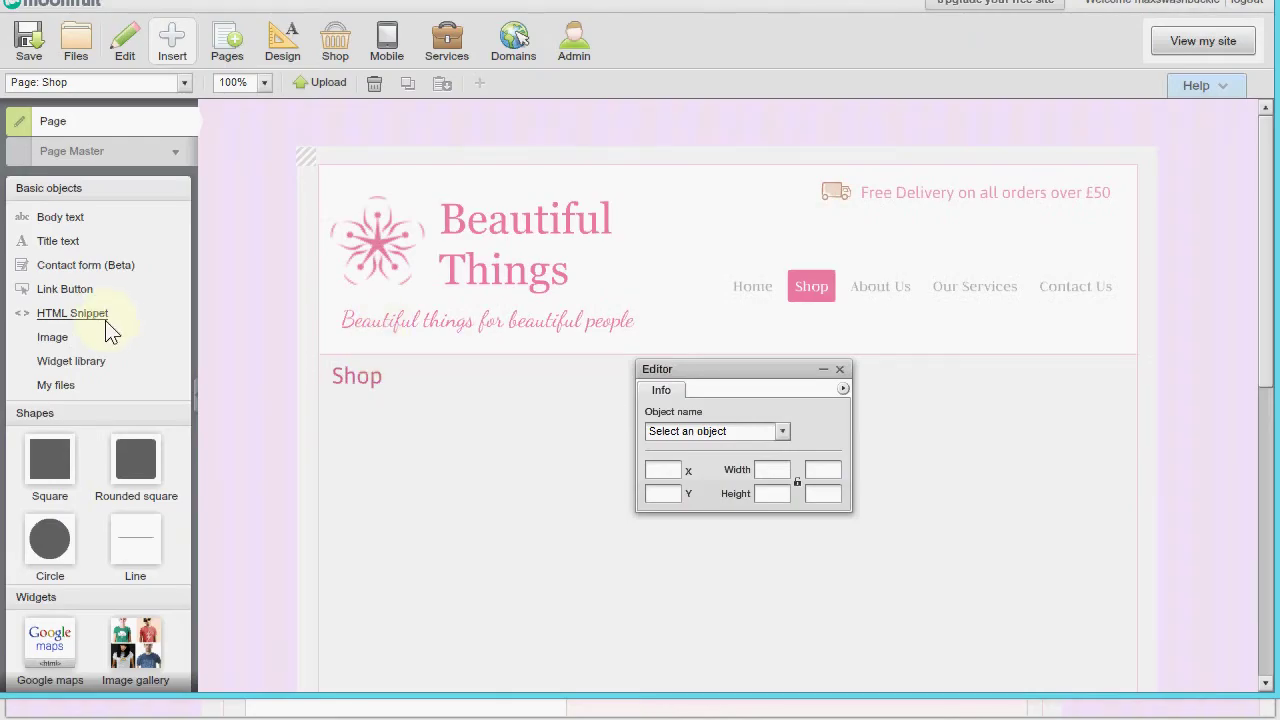
Step: Place an HTML snippet under the Shop heading and paste the ecommerce plugin script into its setup
drag(88, 325, 337, 482)
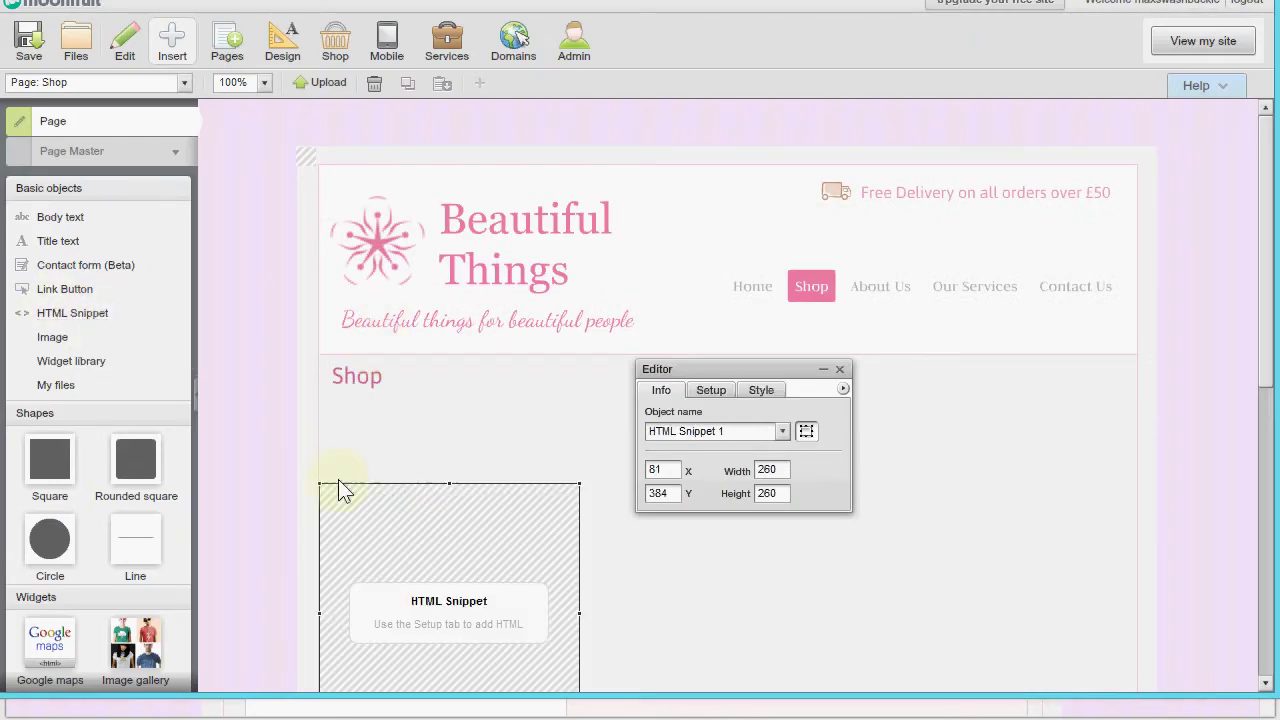
drag(428, 528, 452, 445)
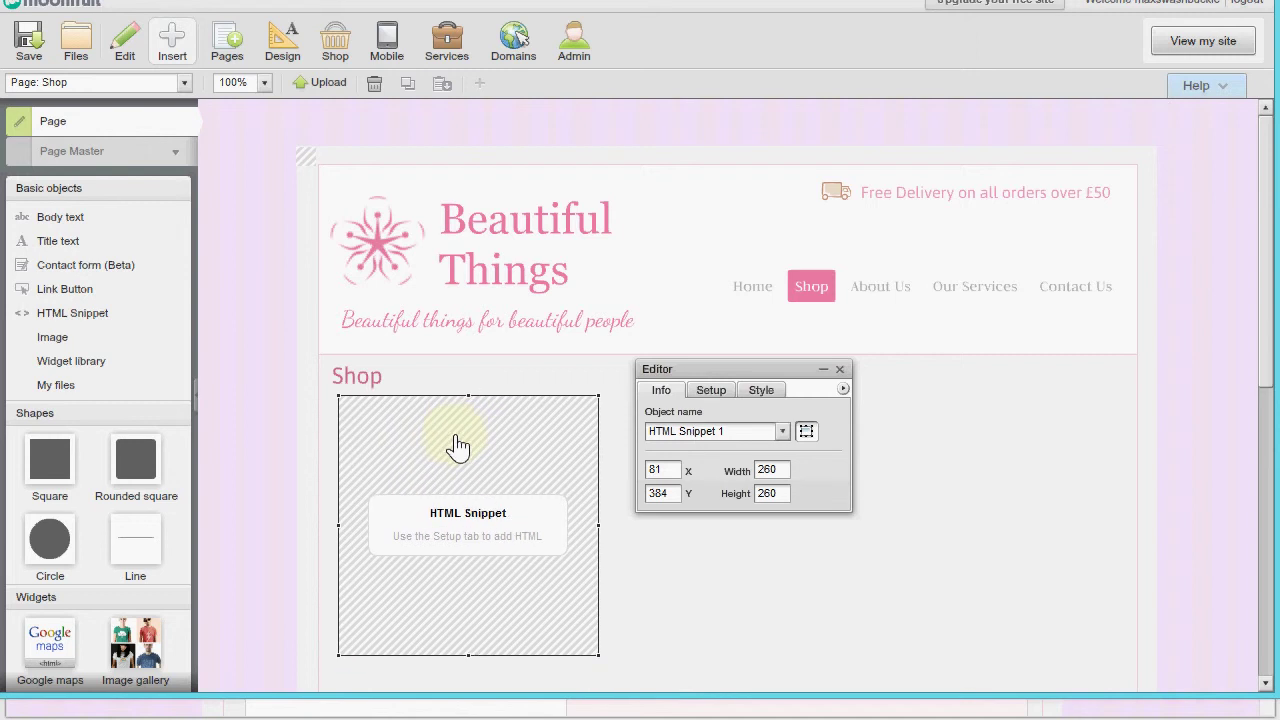
click(714, 391)
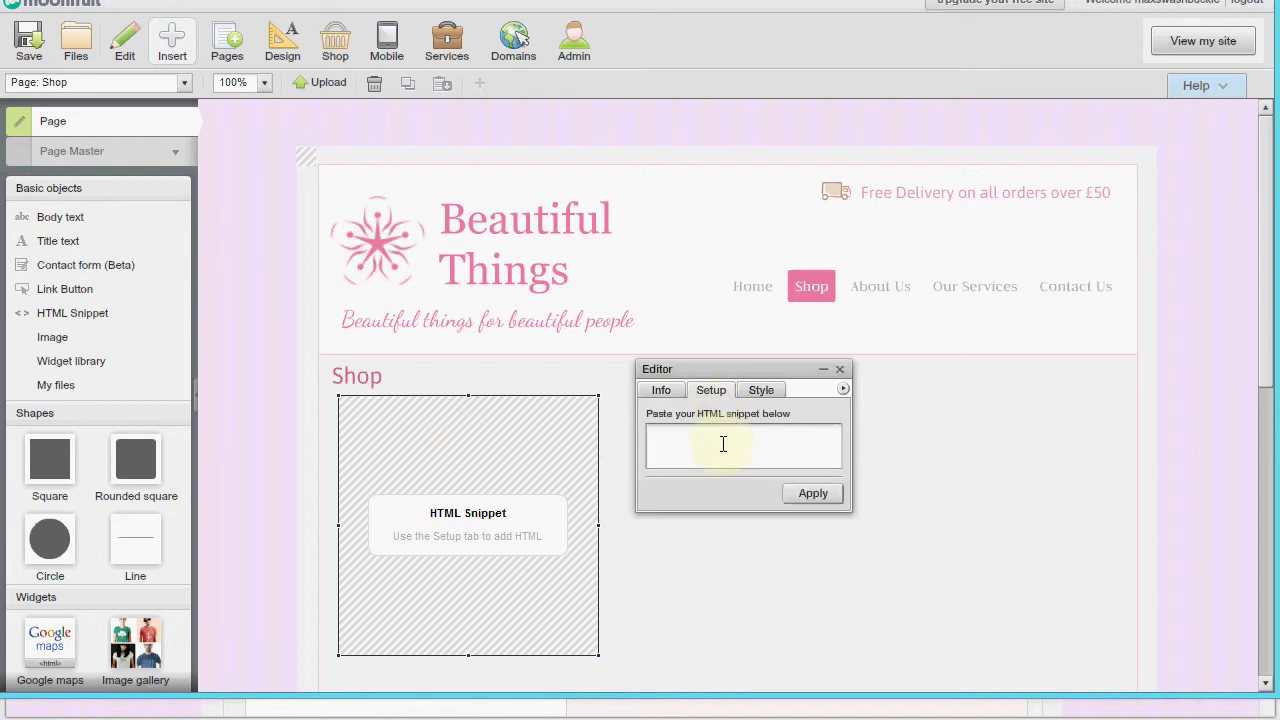
click(711, 452)
key(ctrl+v)
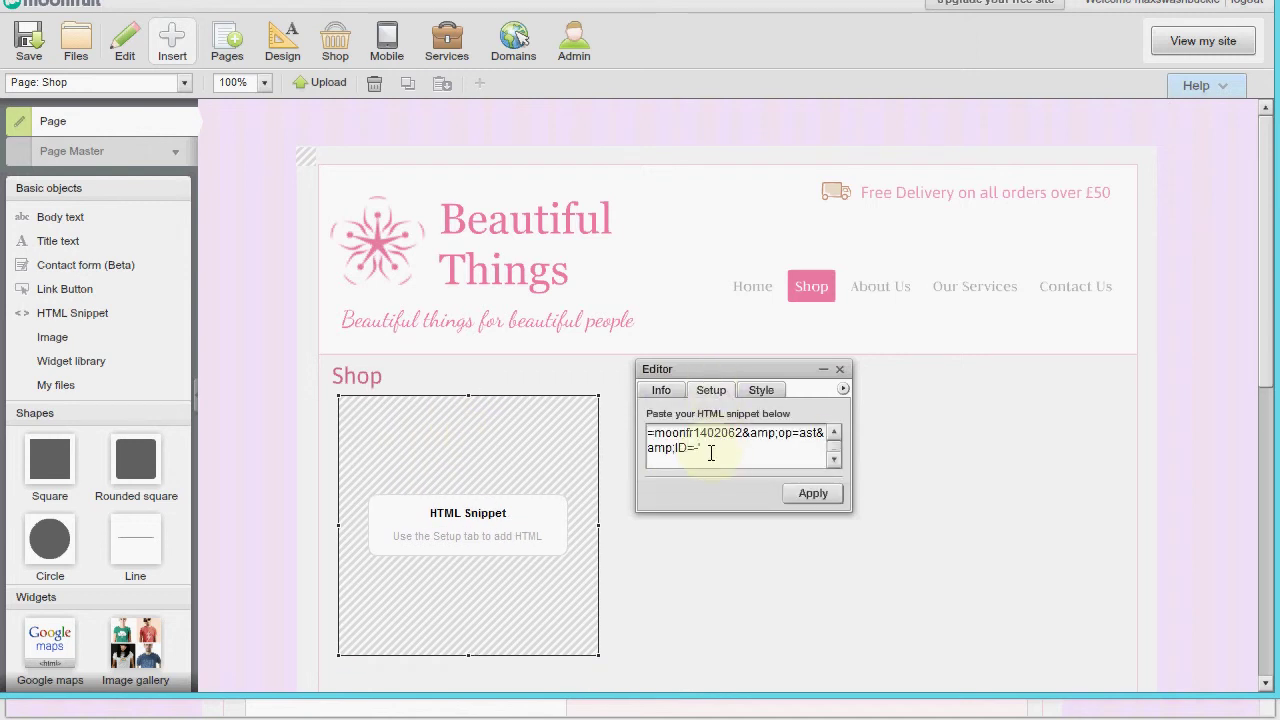
click(825, 500)
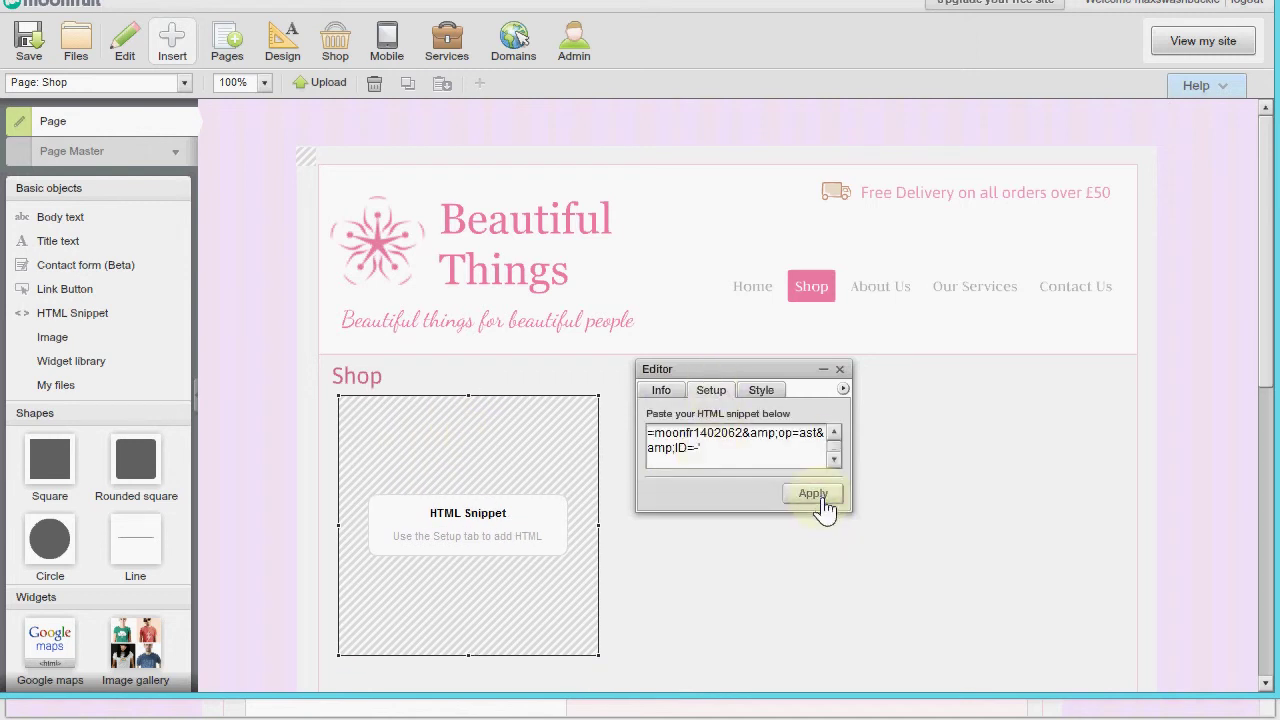
Step: Select the plugin snippet and widen it to 788 pixels
click(946, 467)
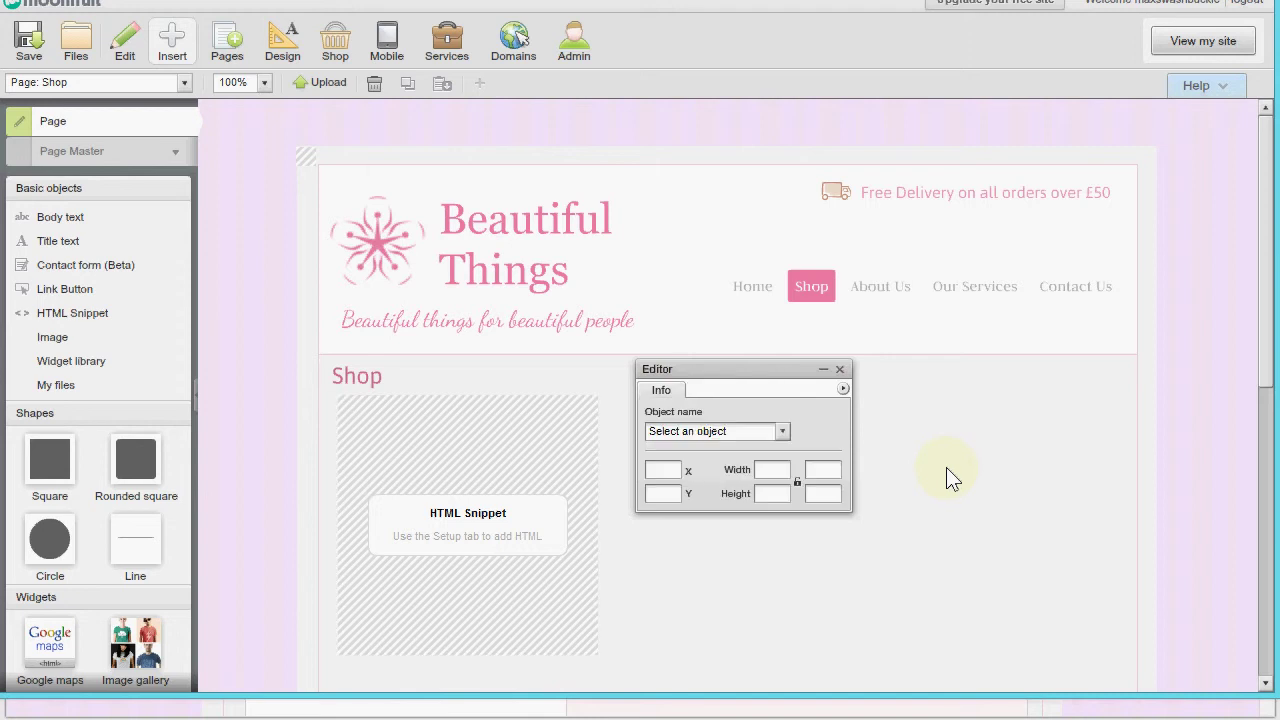
click(494, 477)
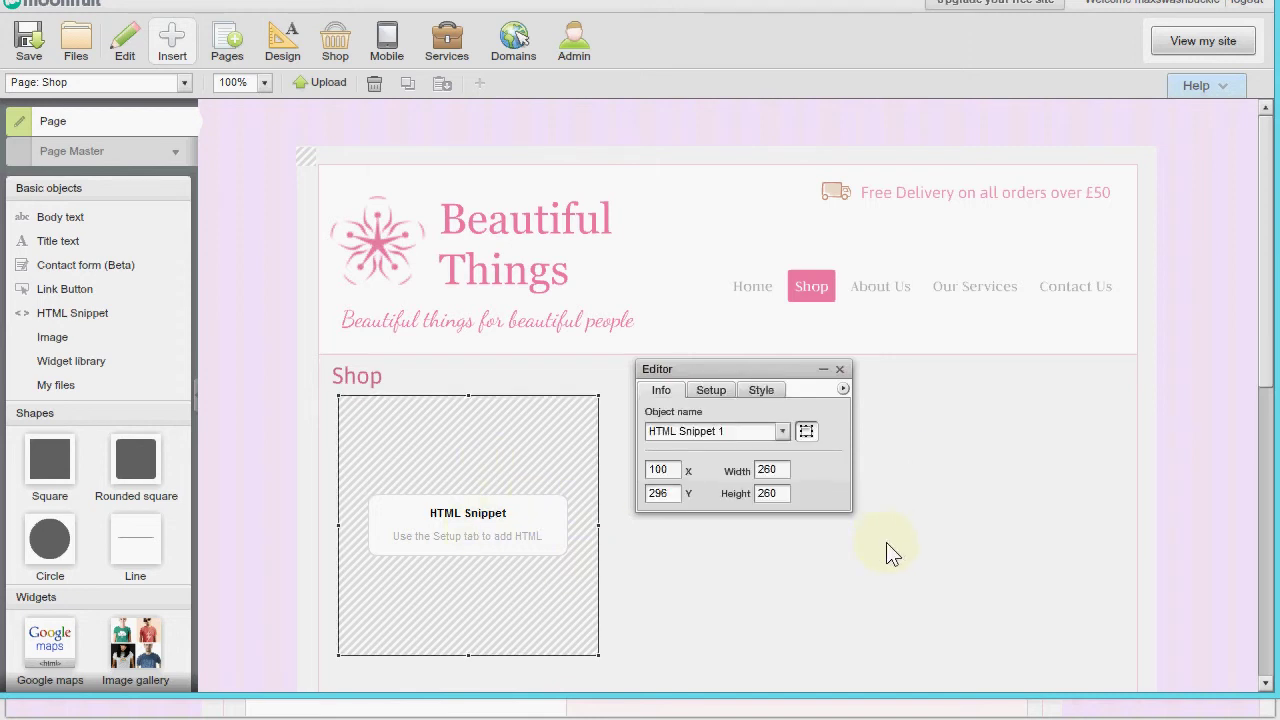
scroll(940, 528, down, 2)
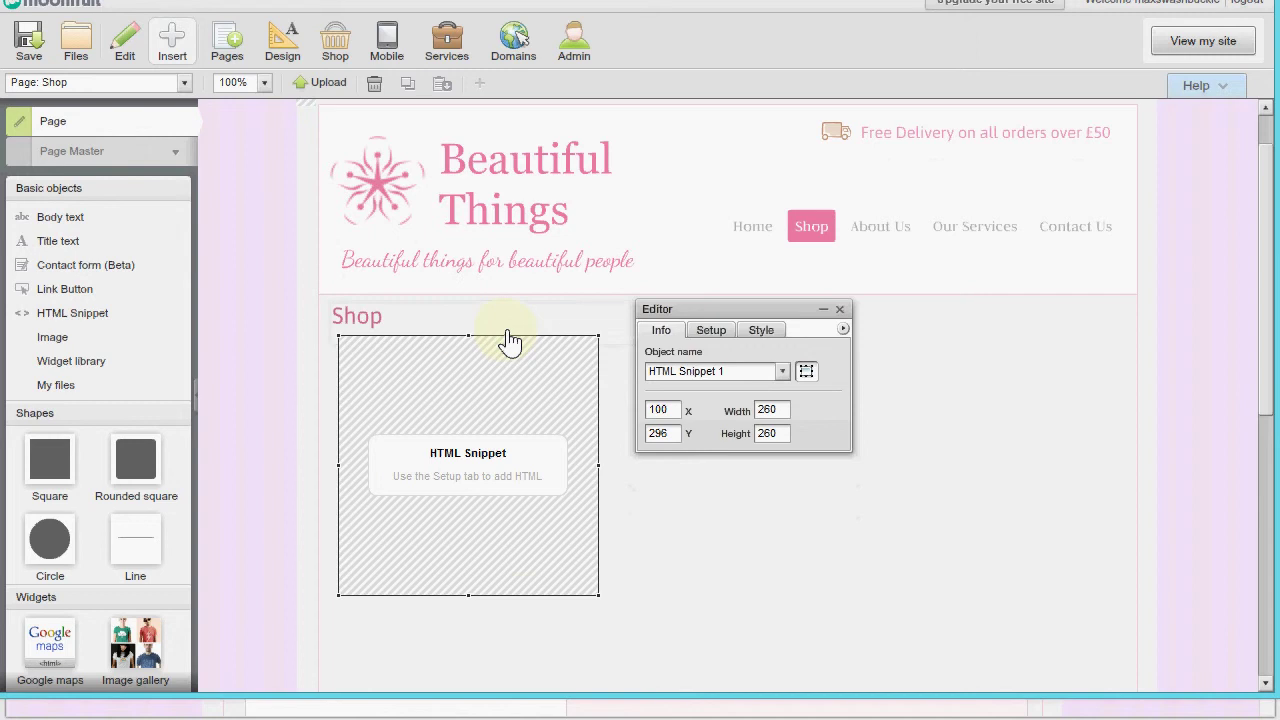
scroll(880, 522, down, 3)
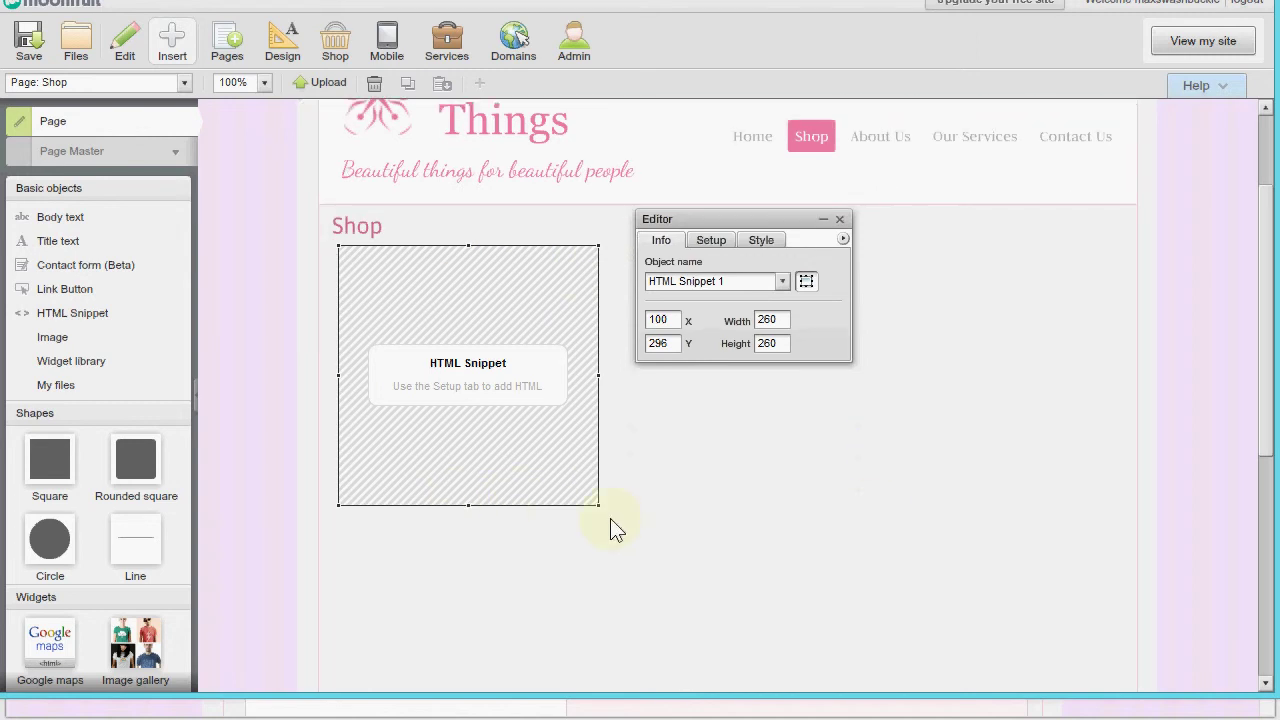
drag(602, 380, 1129, 390)
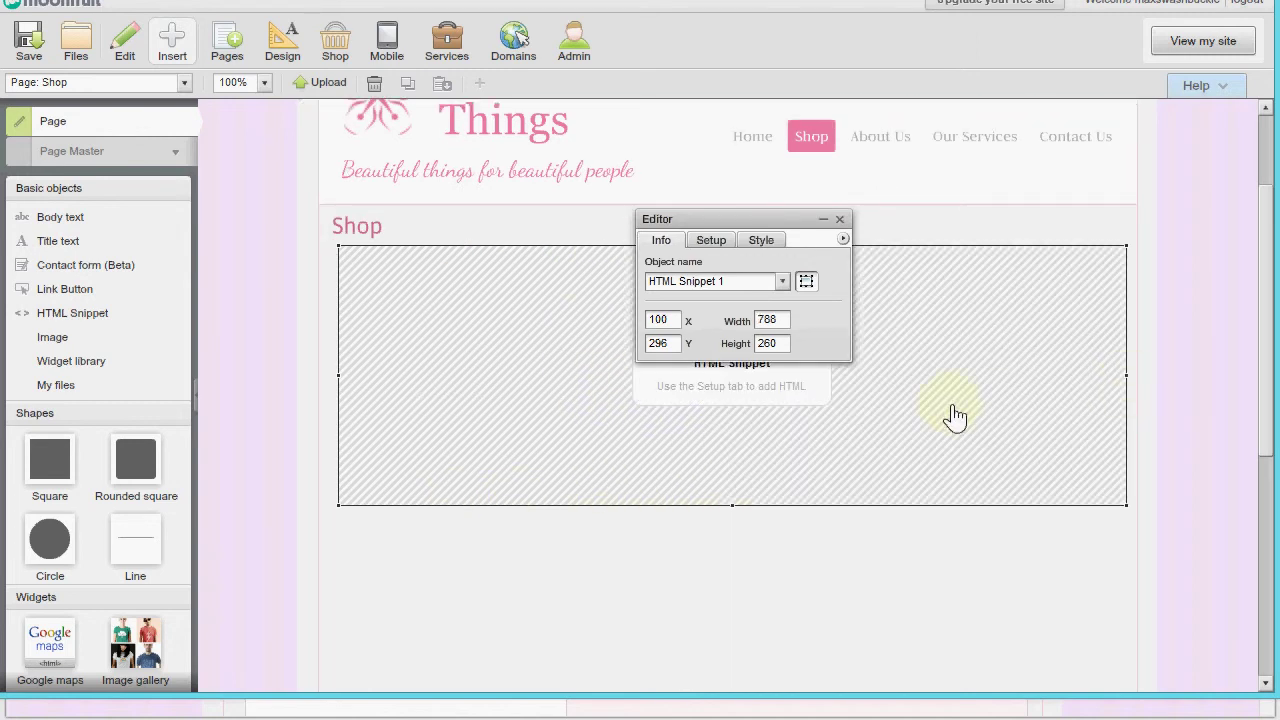
Step: Drag the snippet's bottom edge down until its height reaches 884
scroll(800, 549, down, 2)
scroll(720, 499, down, 1)
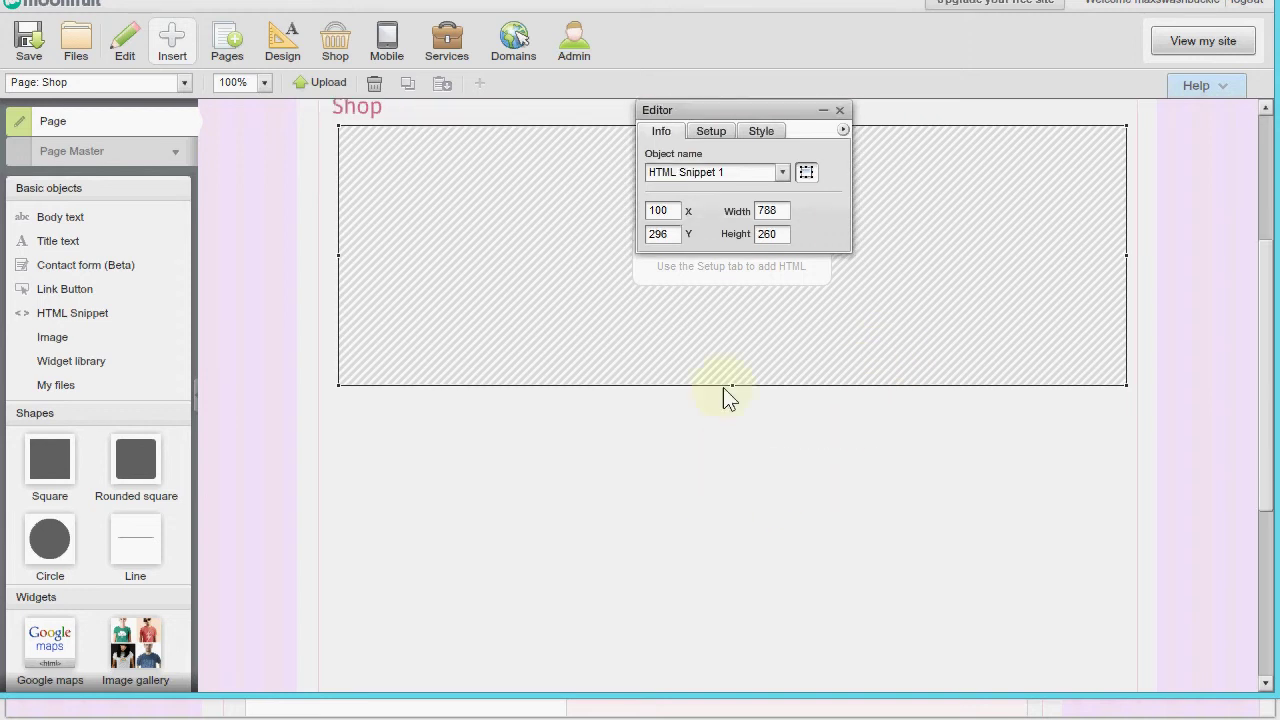
drag(733, 388, 734, 598)
scroll(773, 449, down, 3)
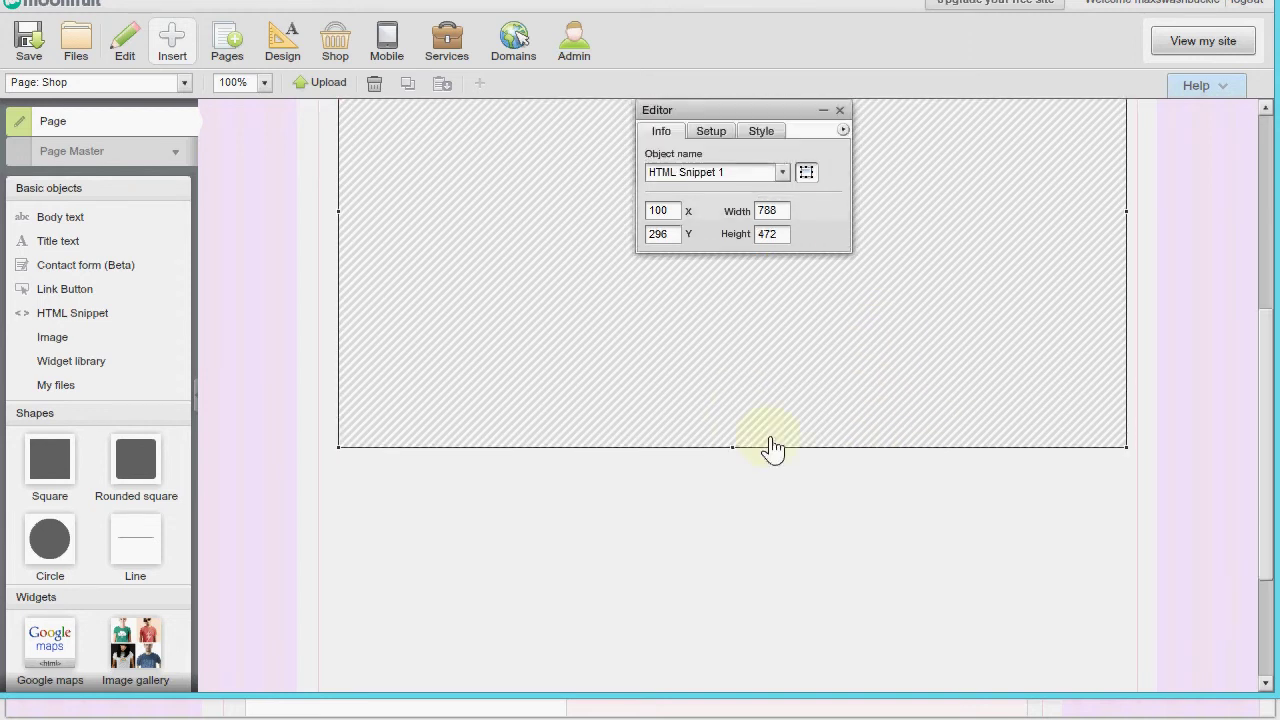
drag(736, 461, 735, 611)
scroll(930, 505, down, 3)
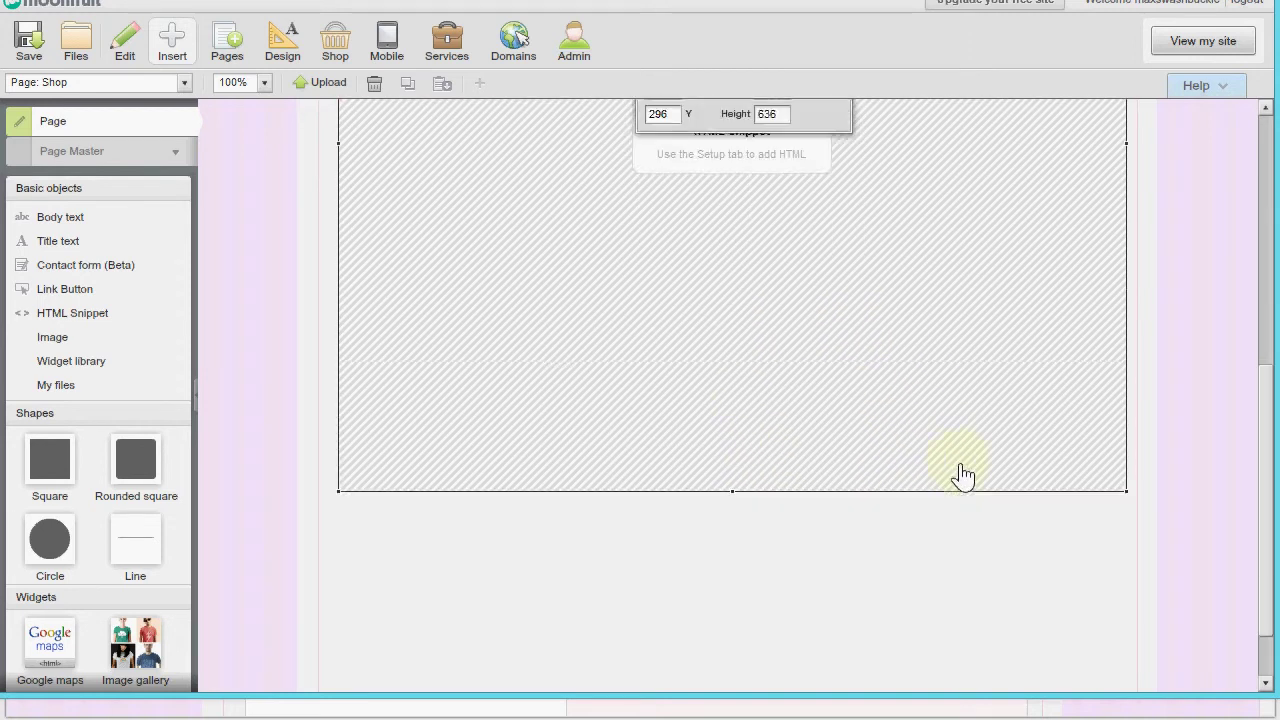
drag(733, 467, 731, 634)
scroll(814, 480, down, 1)
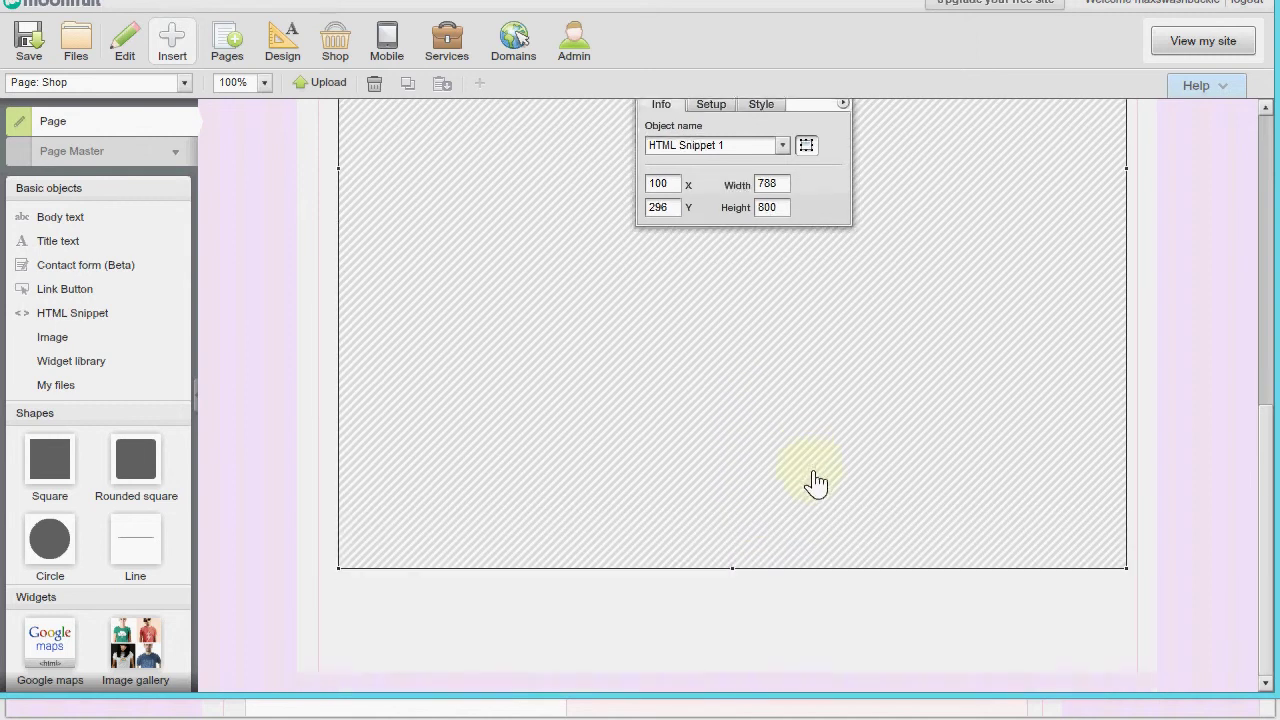
drag(735, 583, 715, 667)
scroll(1178, 398, up, 5)
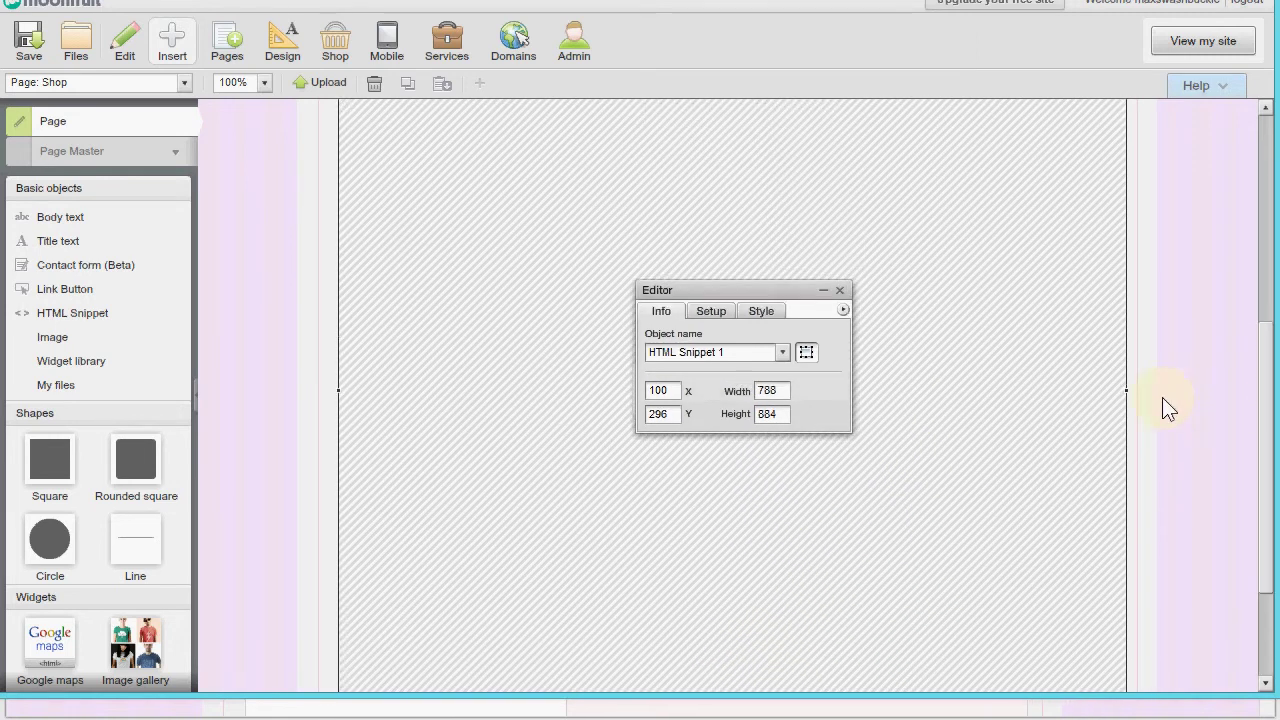
scroll(1104, 332, up, 3)
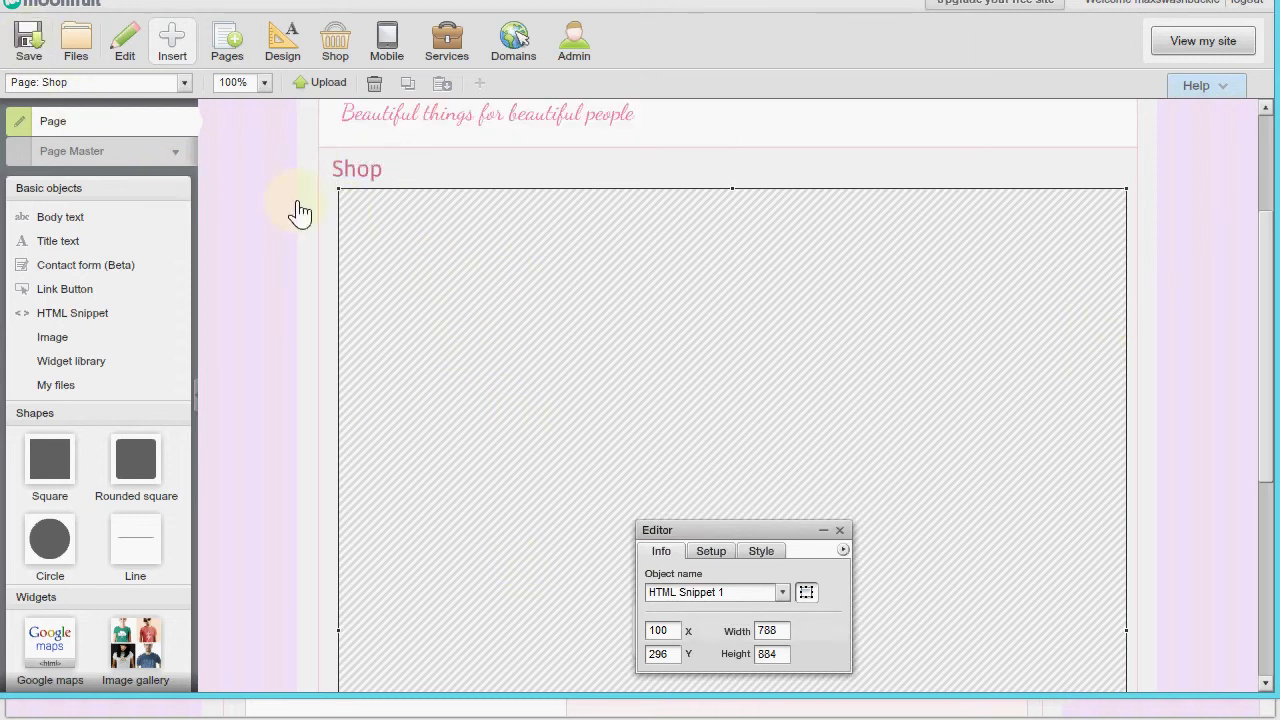
Step: Deselect the HTML snippet and save the Shop page changes from the editor toolbar
click(227, 48)
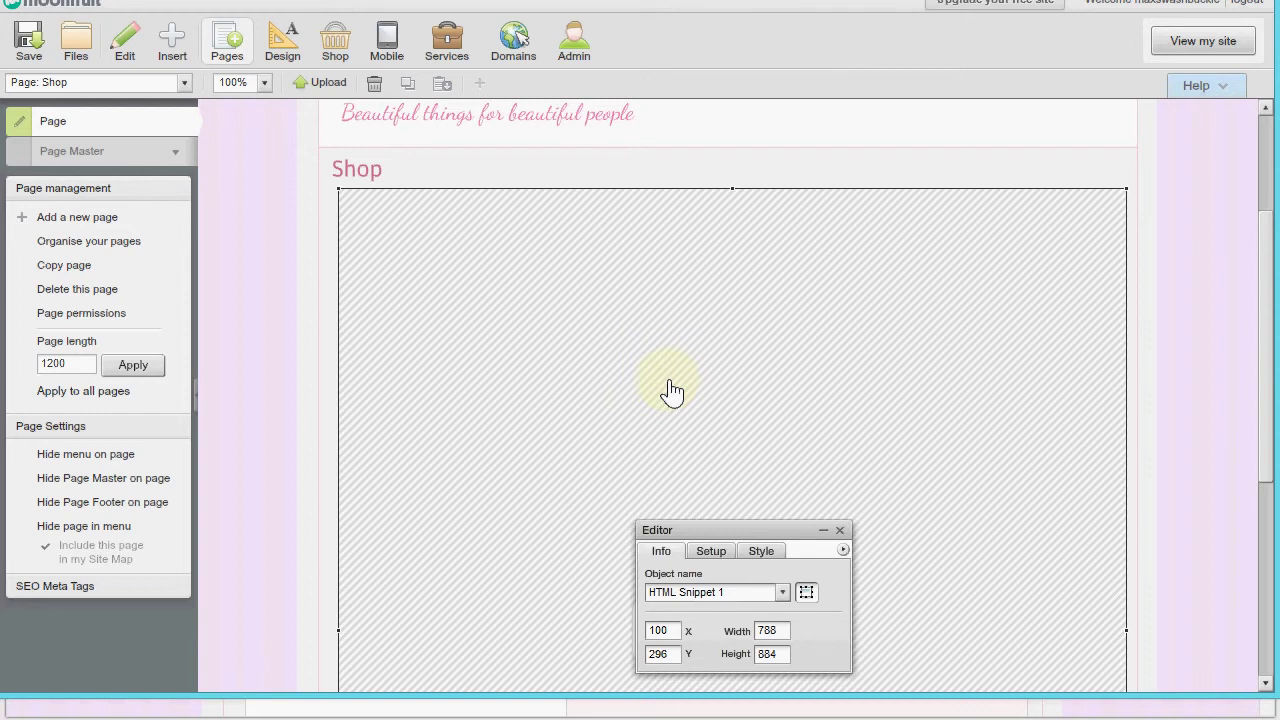
click(172, 40)
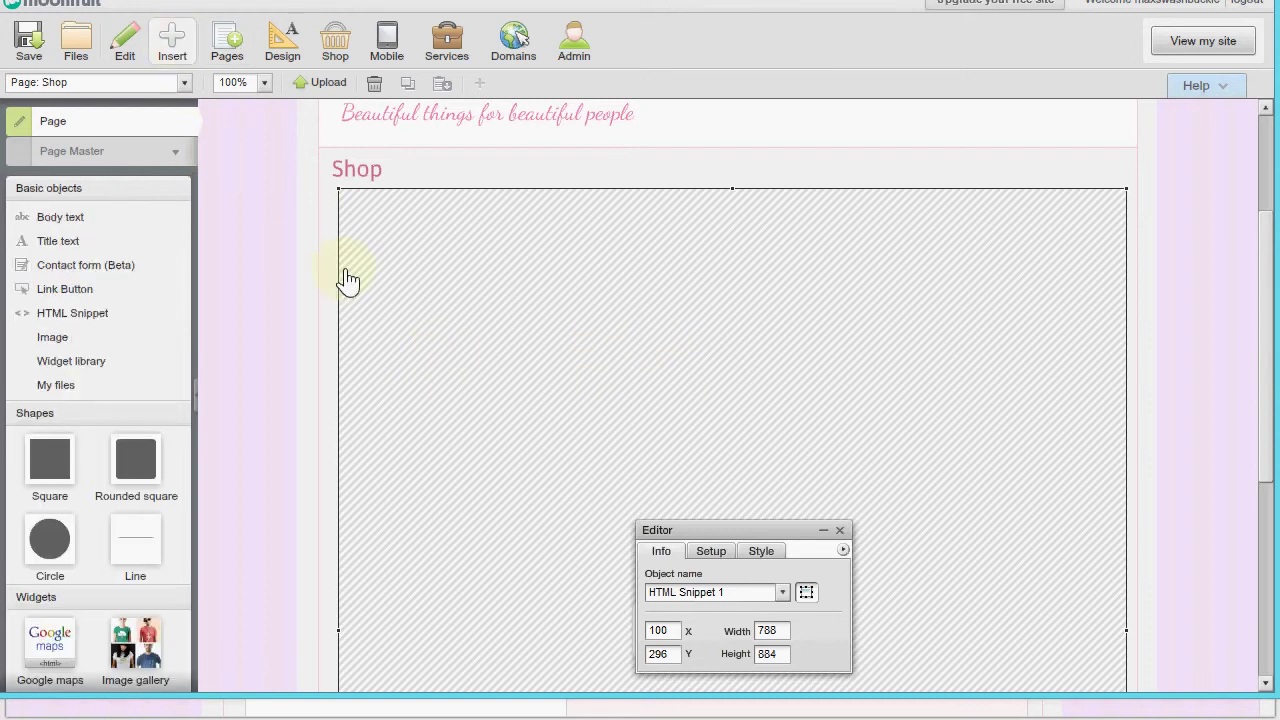
click(28, 40)
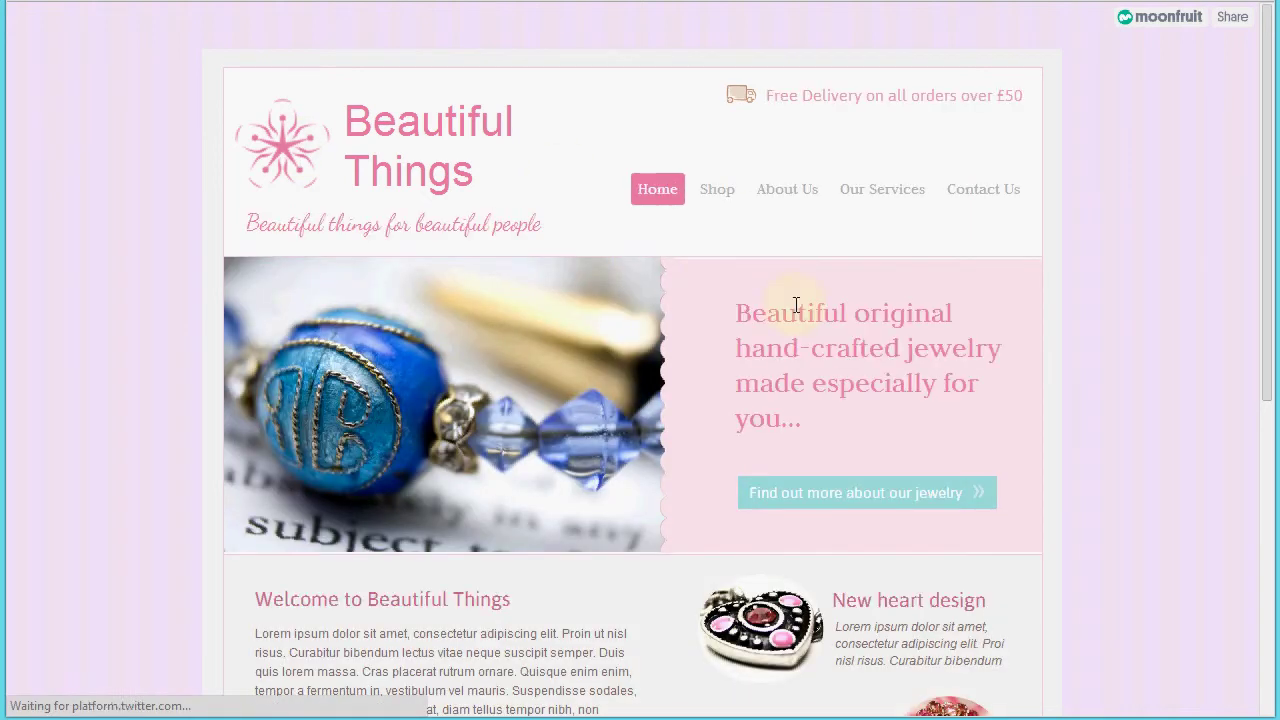
Step: View the live Shop page, then scroll the ShopIntegrator guide back to its top
click(718, 192)
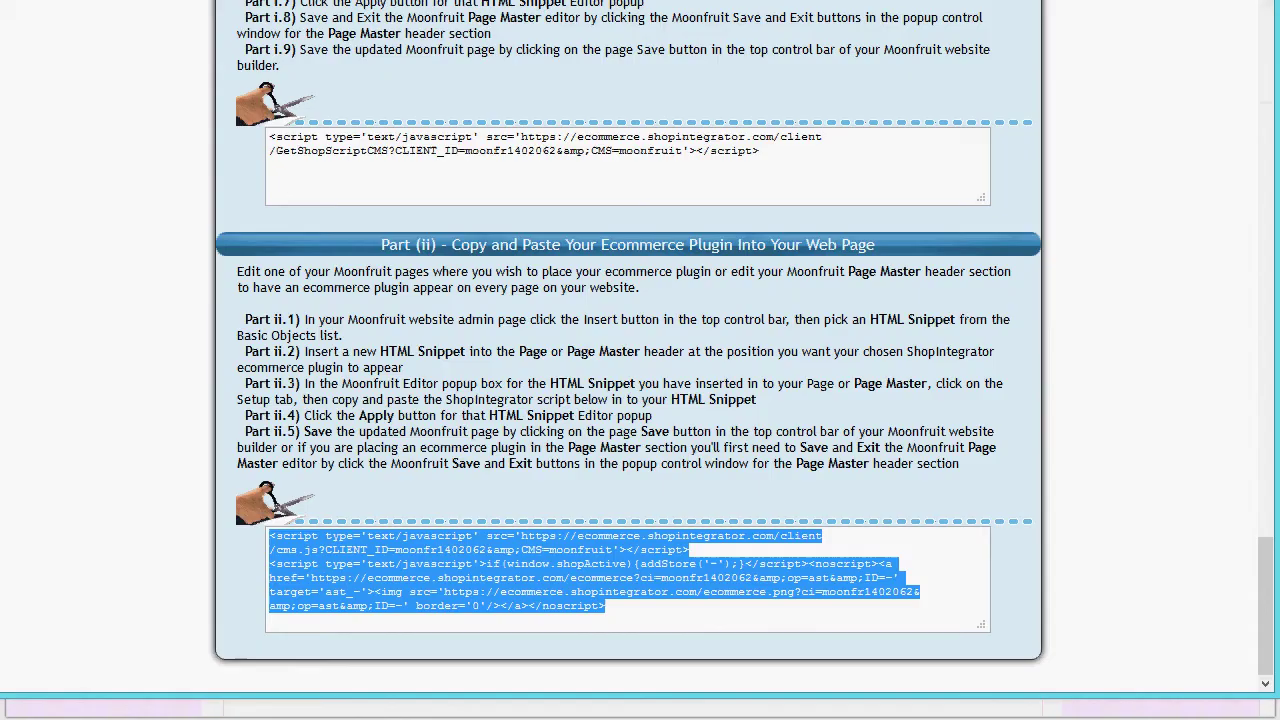
click(1145, 300)
scroll(1206, 357, up, 15)
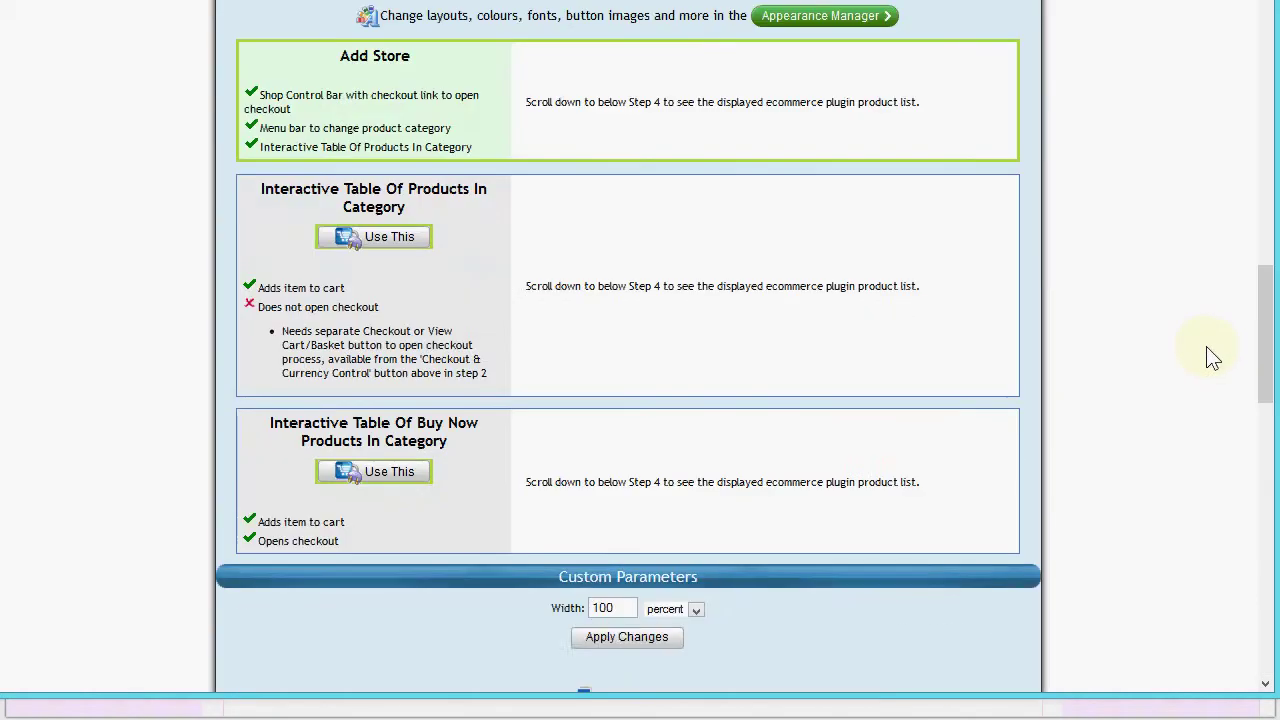
scroll(1160, 355, up, 5)
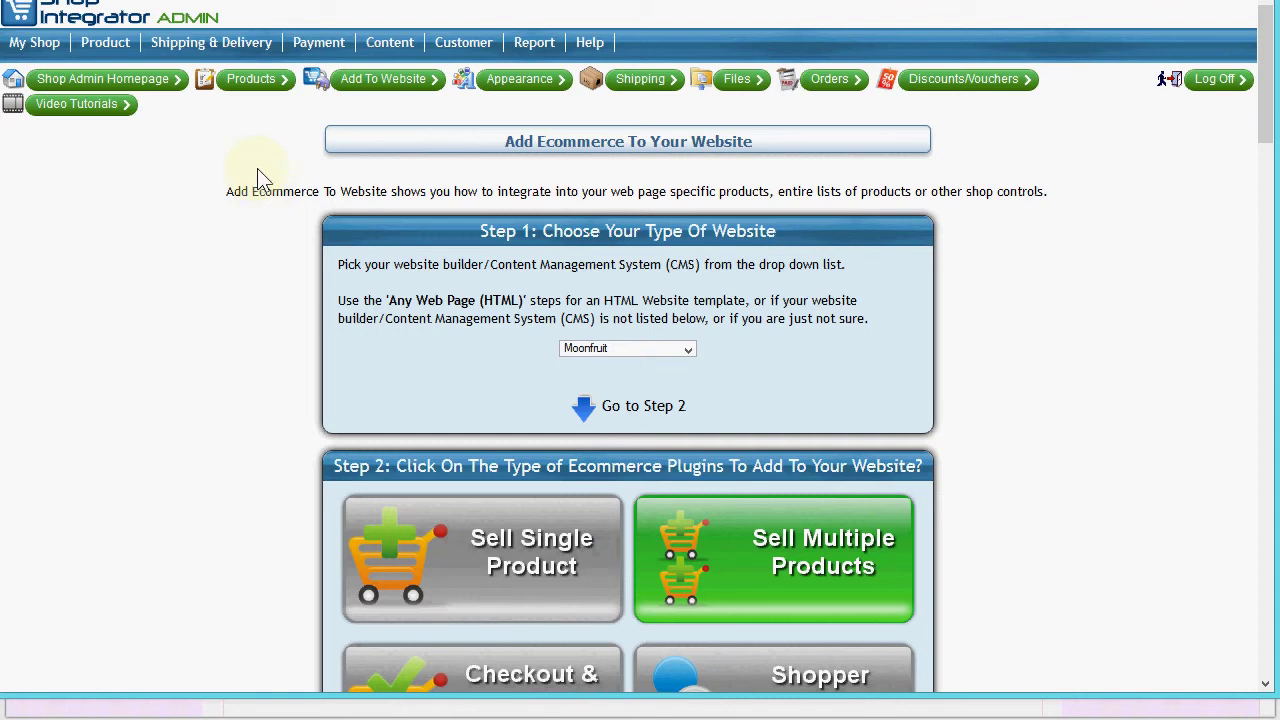
Step: Open the Product Manager and enter stock code BRACELET_AZURE1
click(265, 92)
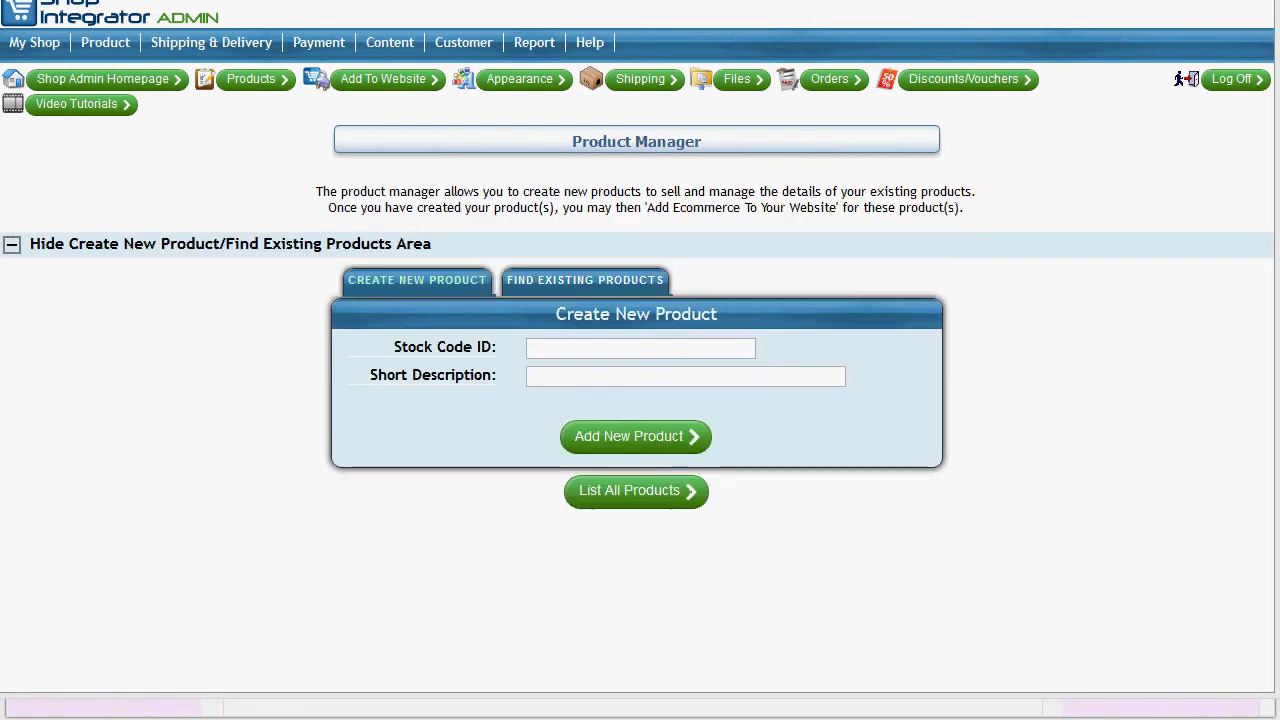
click(560, 349)
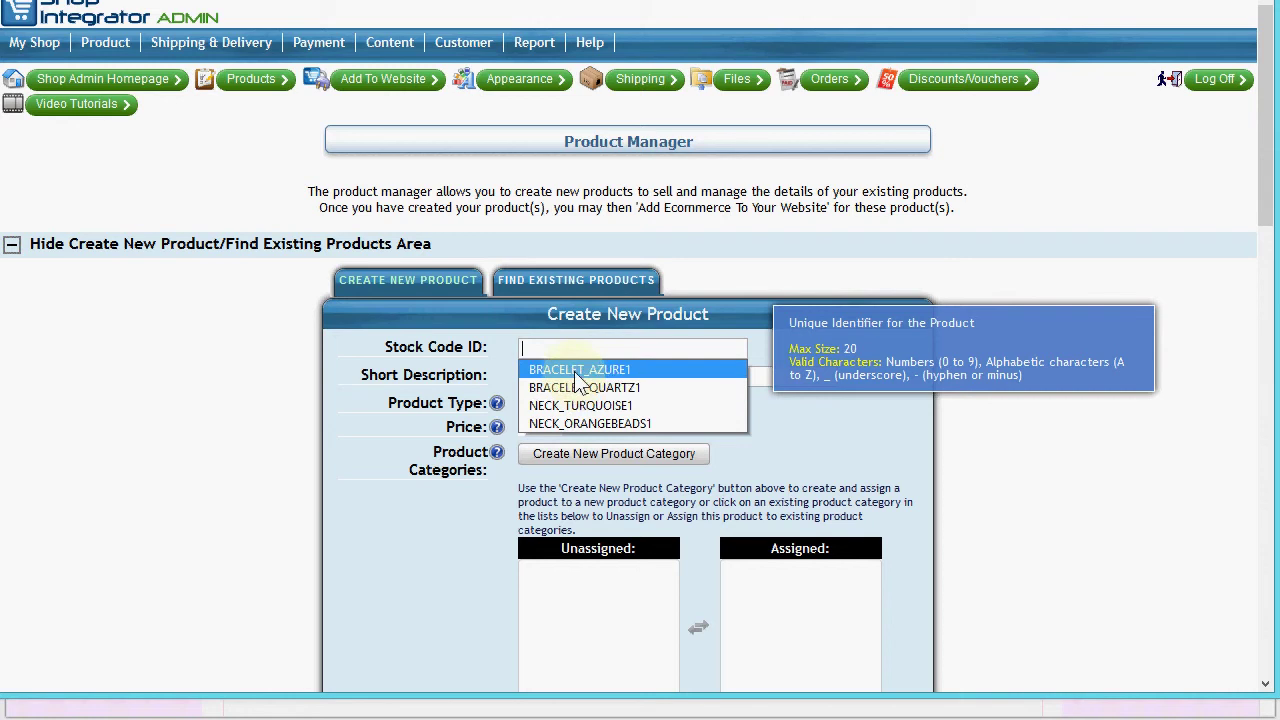
click(546, 370)
click(546, 378)
Step: Enter short description Azure bracelet and a price of 19.99 British Pound
text(A)
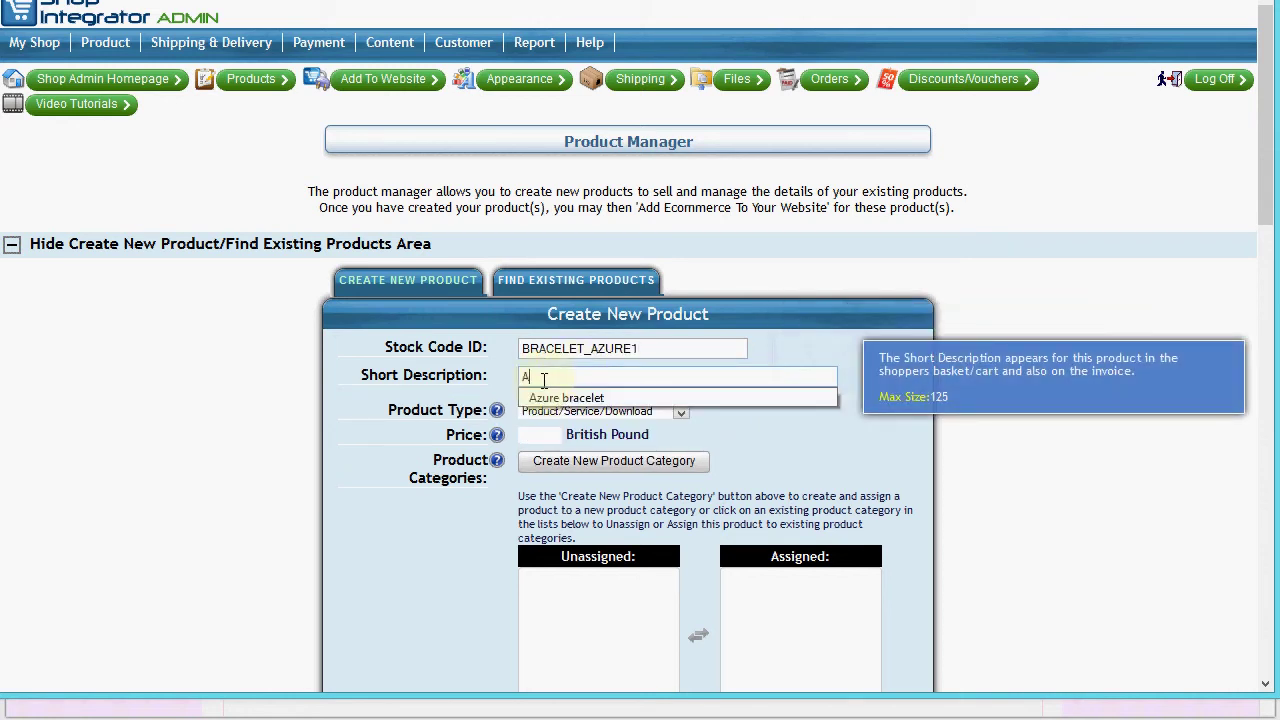
click(560, 398)
click(537, 436)
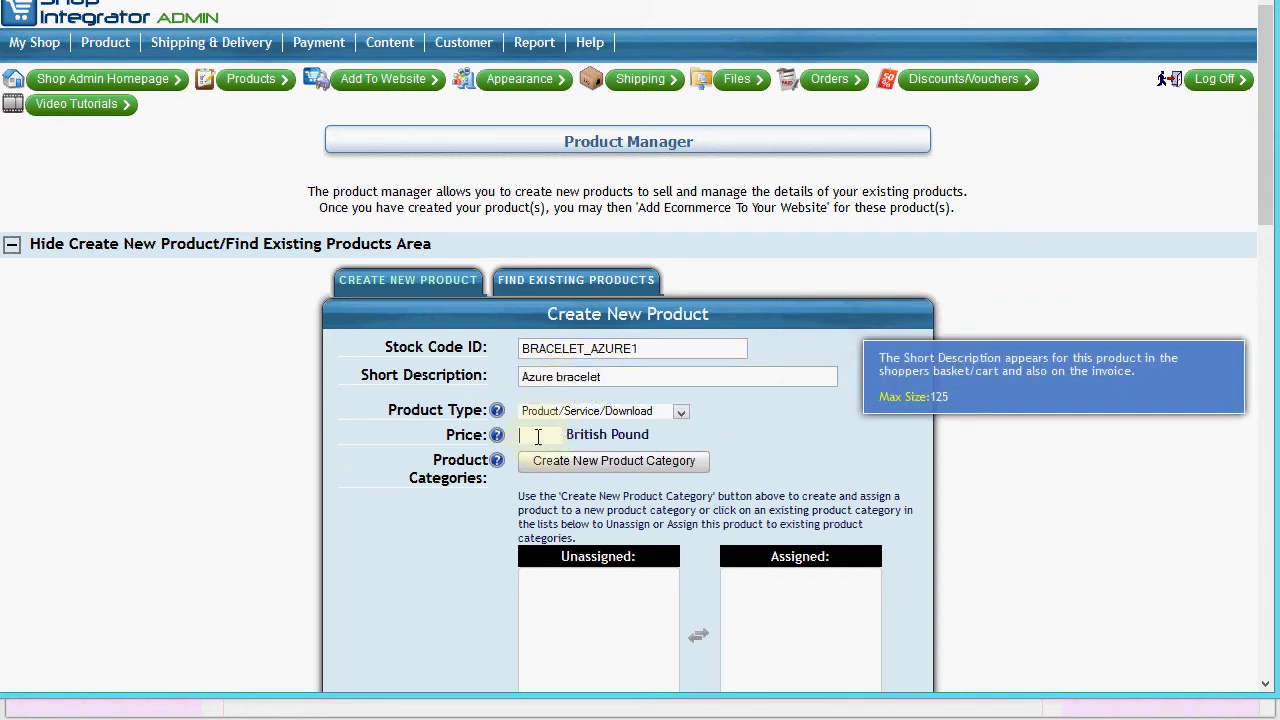
text(19)
click(542, 455)
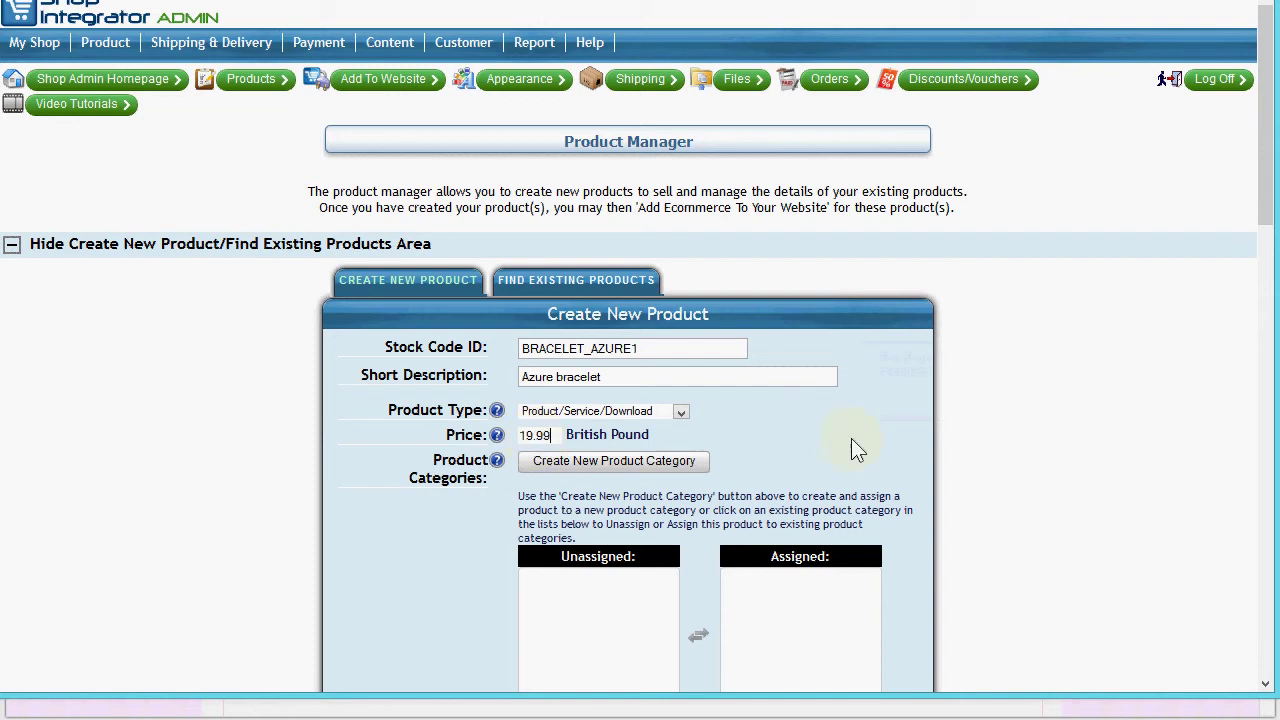
scroll(841, 437, down, 1)
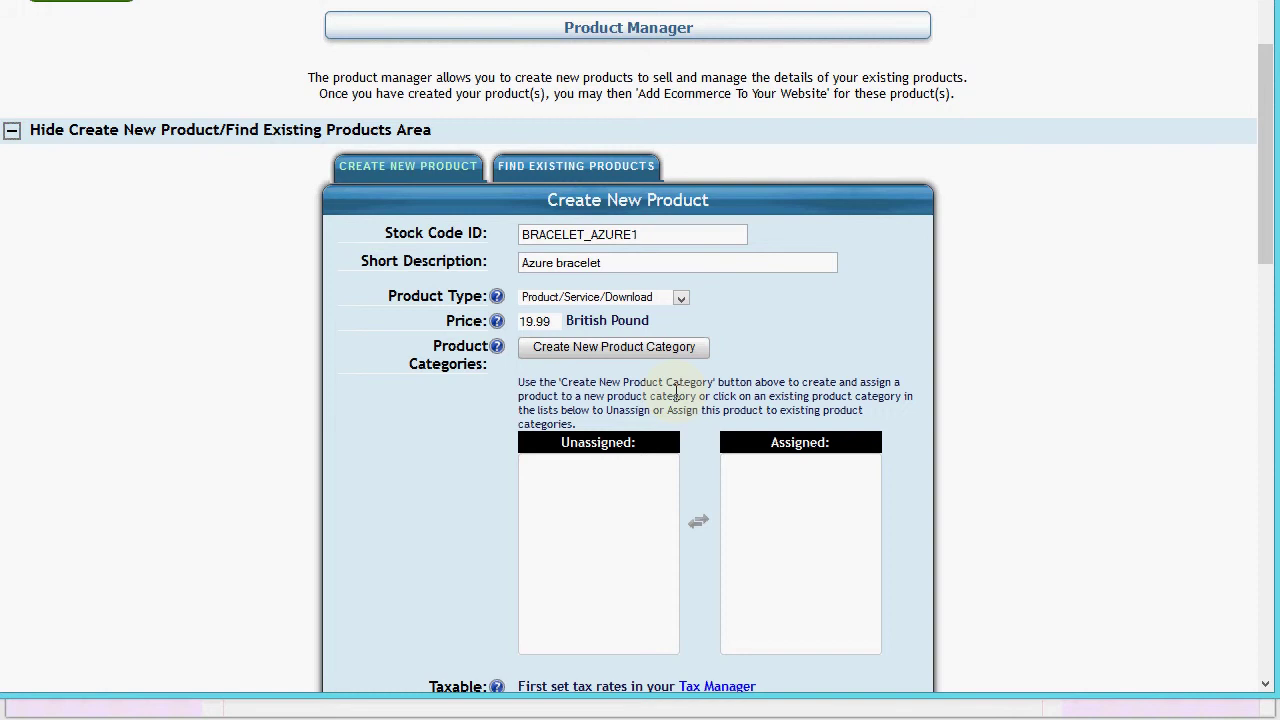
Step: Add a BRACELETS category described as Bracelets and return to the product form
click(612, 357)
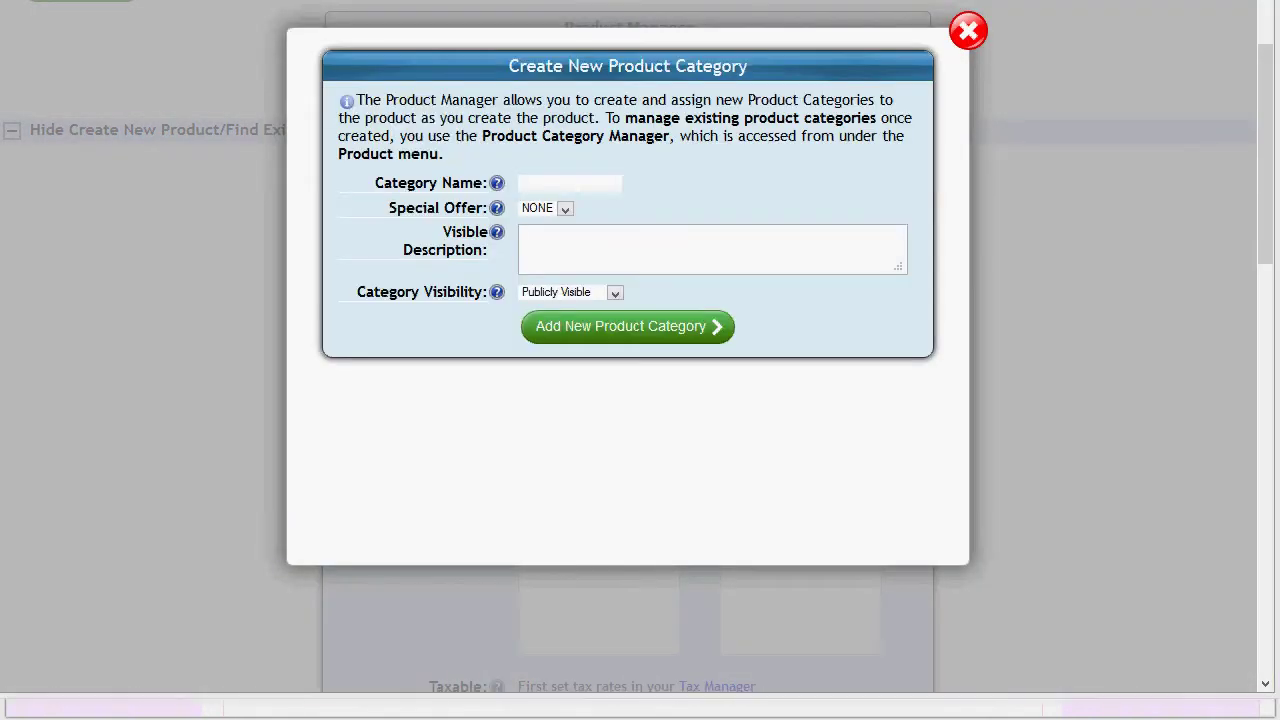
click(561, 183)
text(B)
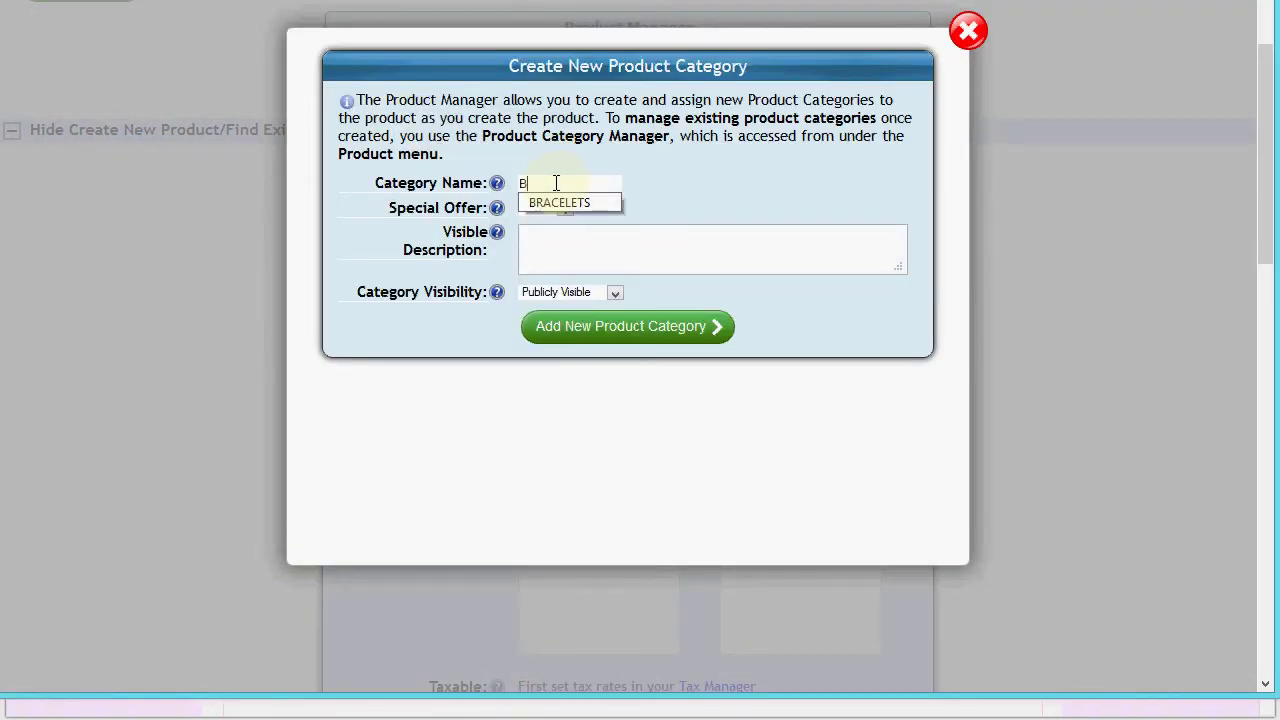
key(Down)
key(Return)
click(597, 252)
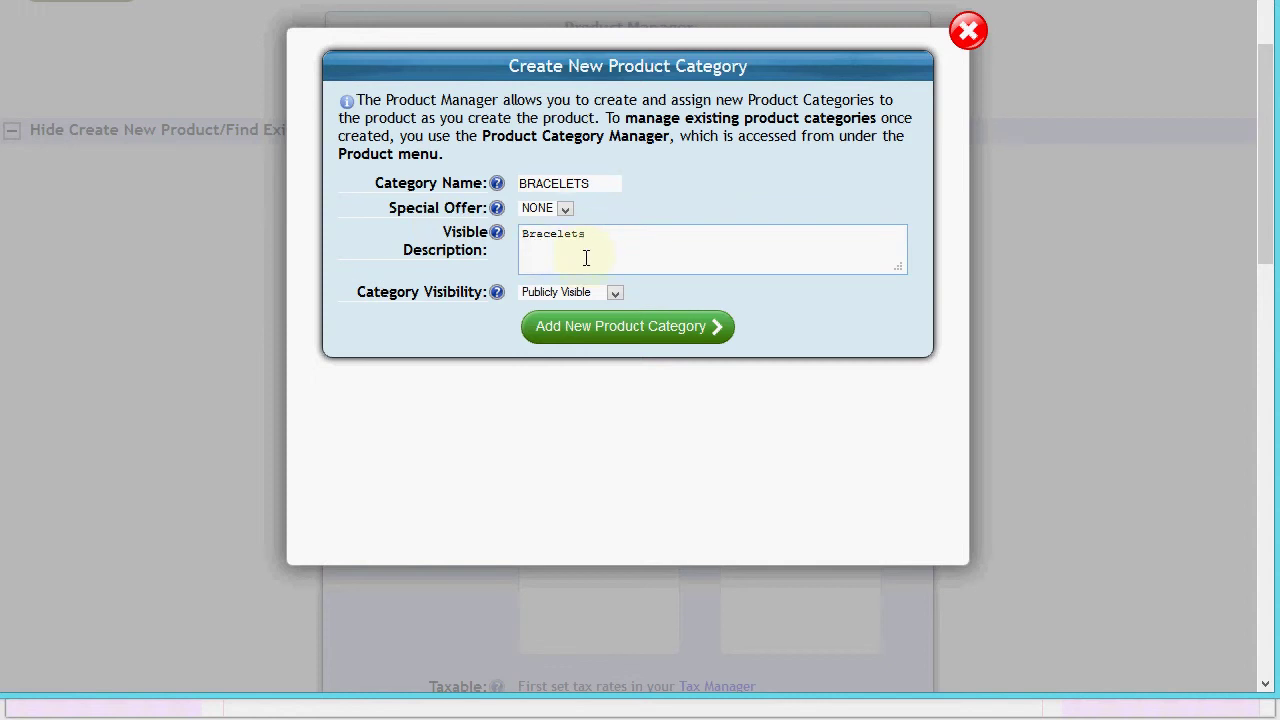
click(603, 332)
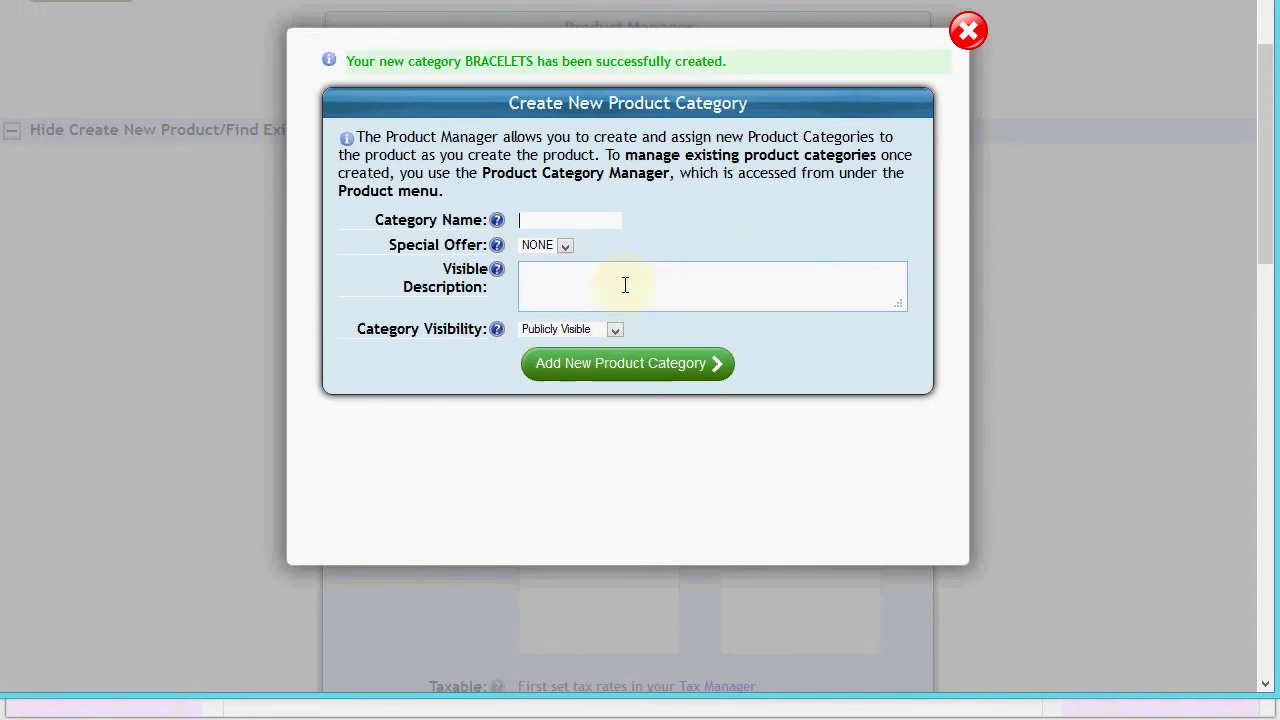
click(969, 33)
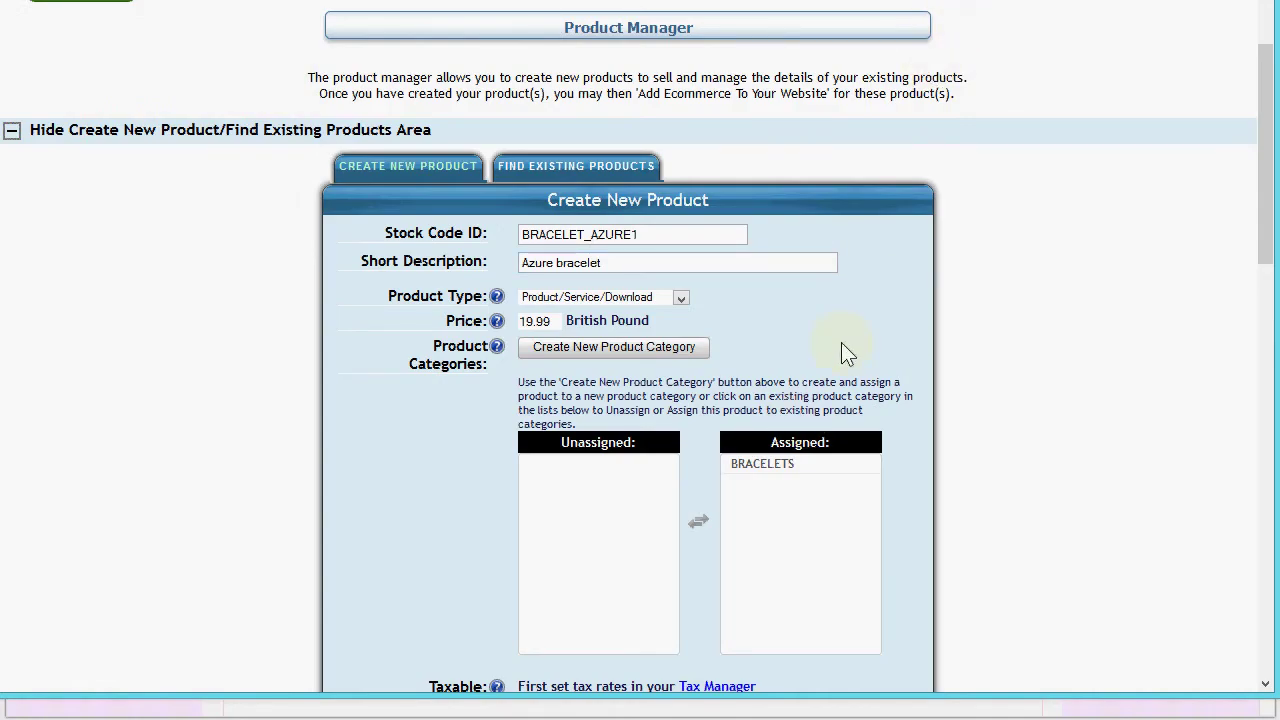
Step: Select the assigned BRACELETS category and set stock quantity to 10
click(764, 465)
scroll(940, 350, down, 2)
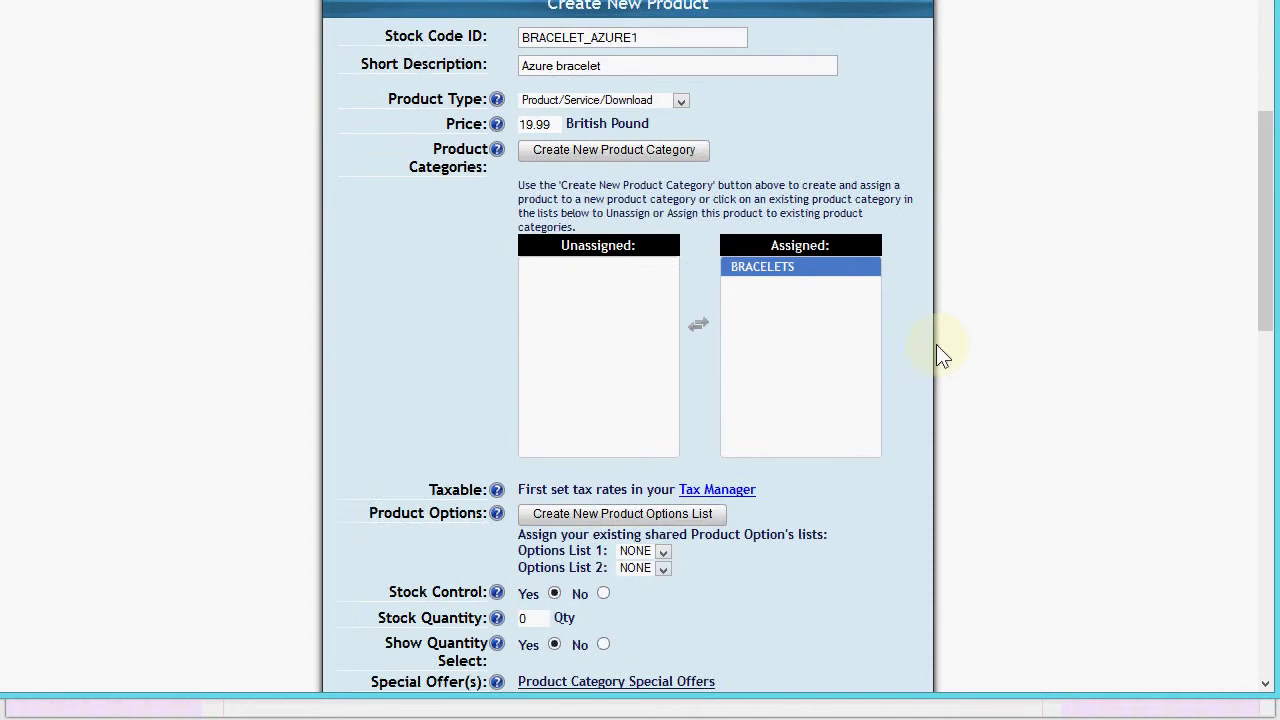
scroll(940, 355, down, 2)
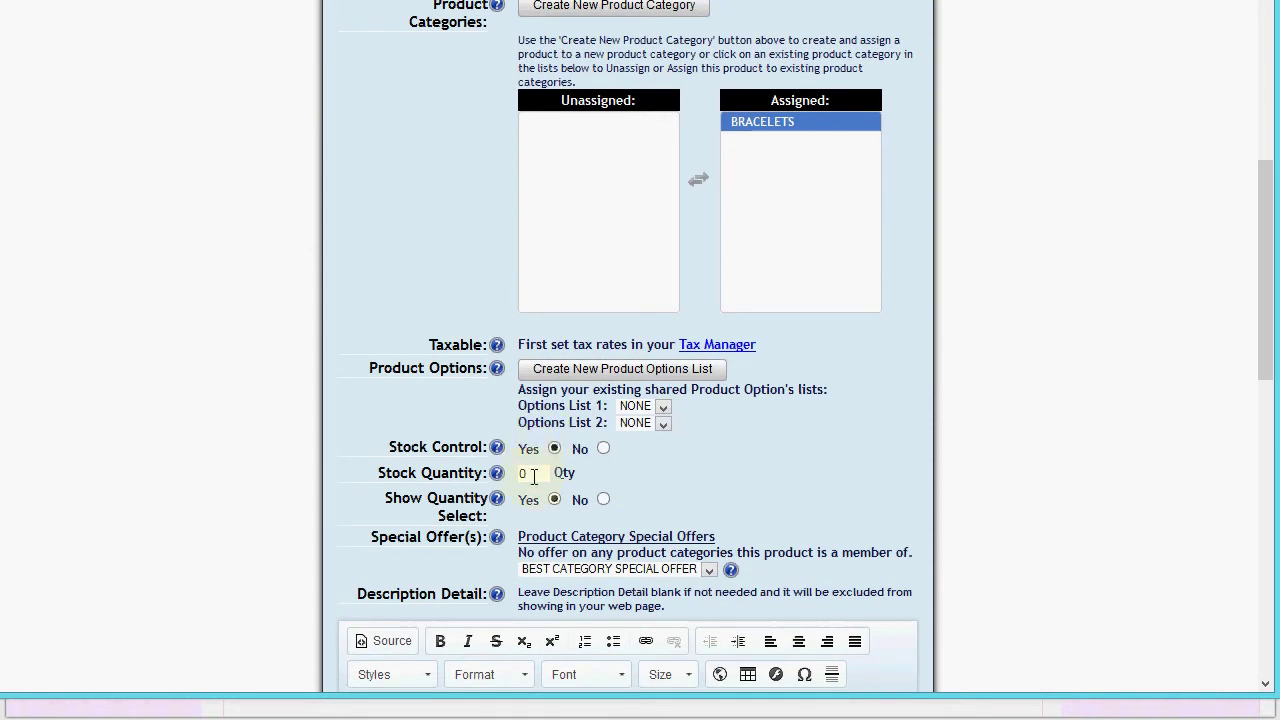
text(10)
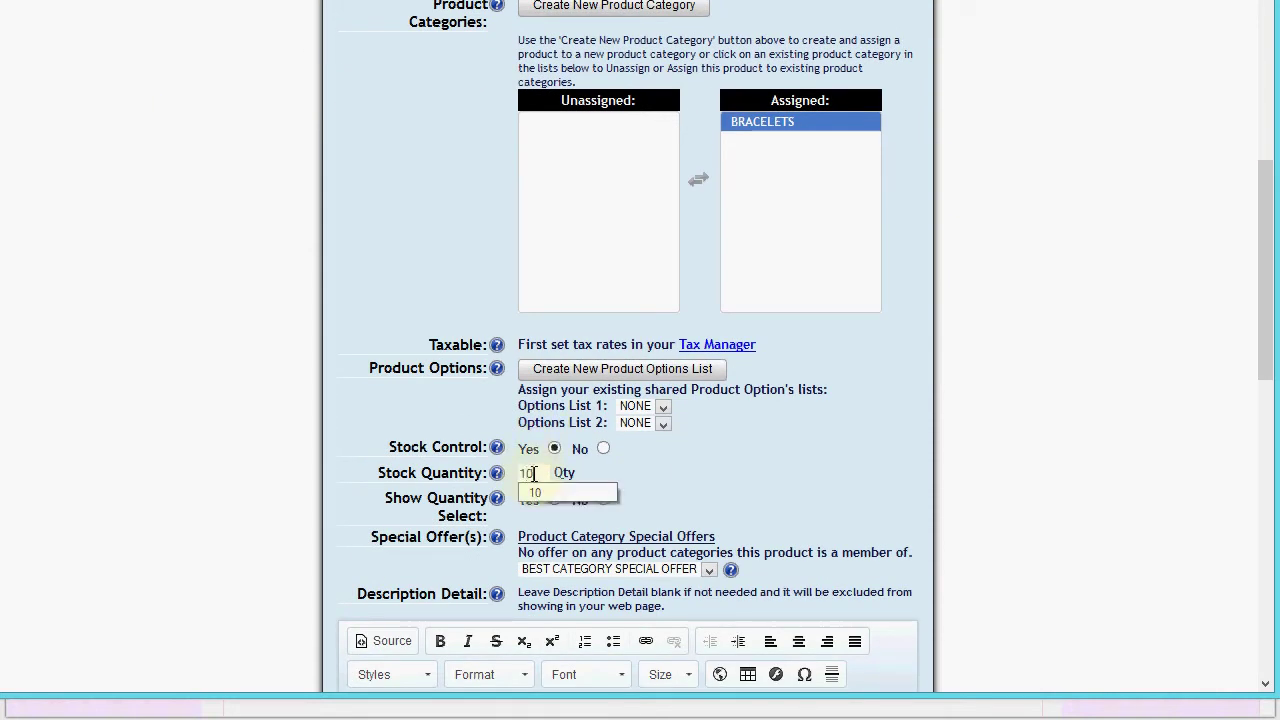
click(670, 478)
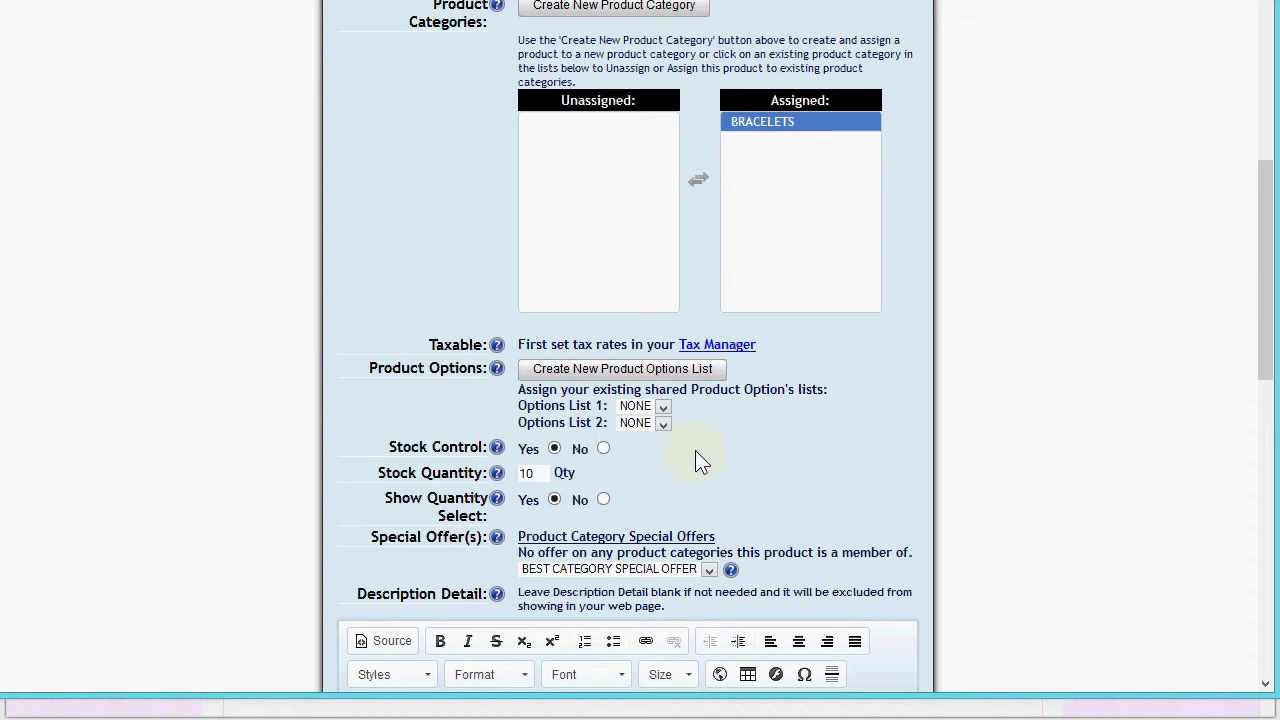
Step: Paste the silver band description sentence plus a bulleted 'Materials: Silver, Azure stones' line
scroll(789, 432, down, 3)
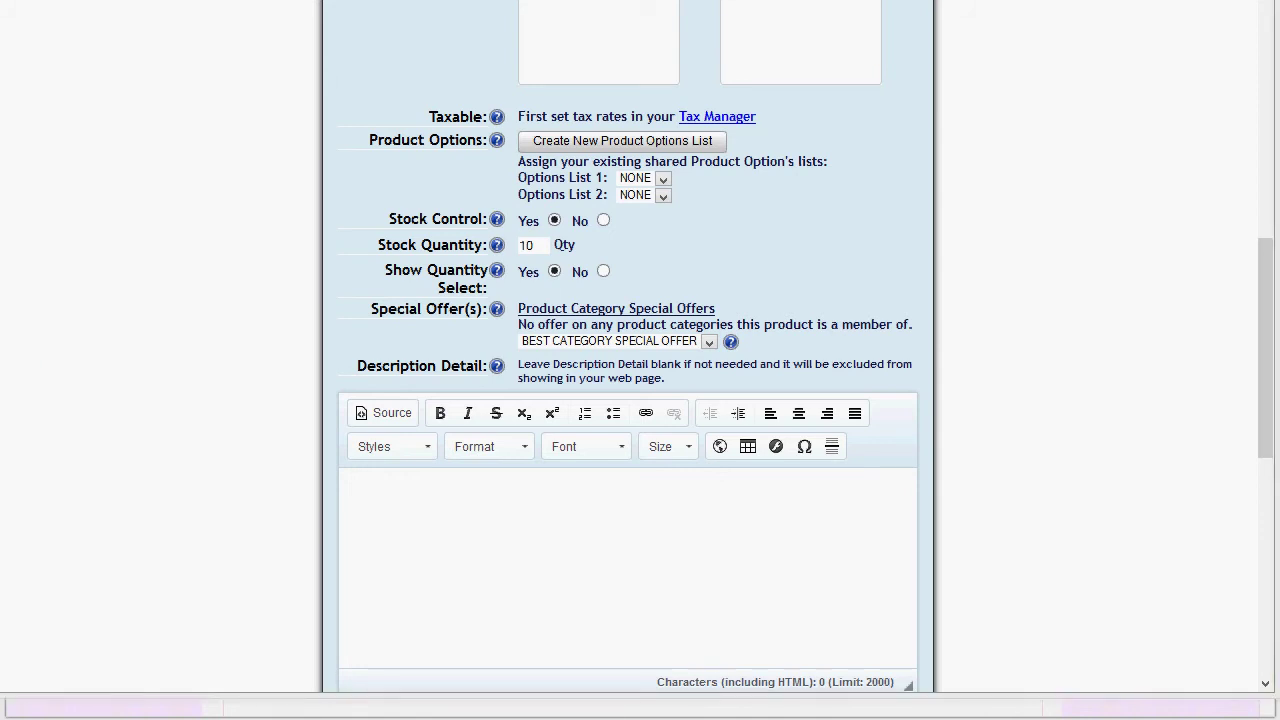
click(511, 500)
text(A beautiful silver band bracelet set with an Azure stone and other saphire blue beads.)
key(Return)
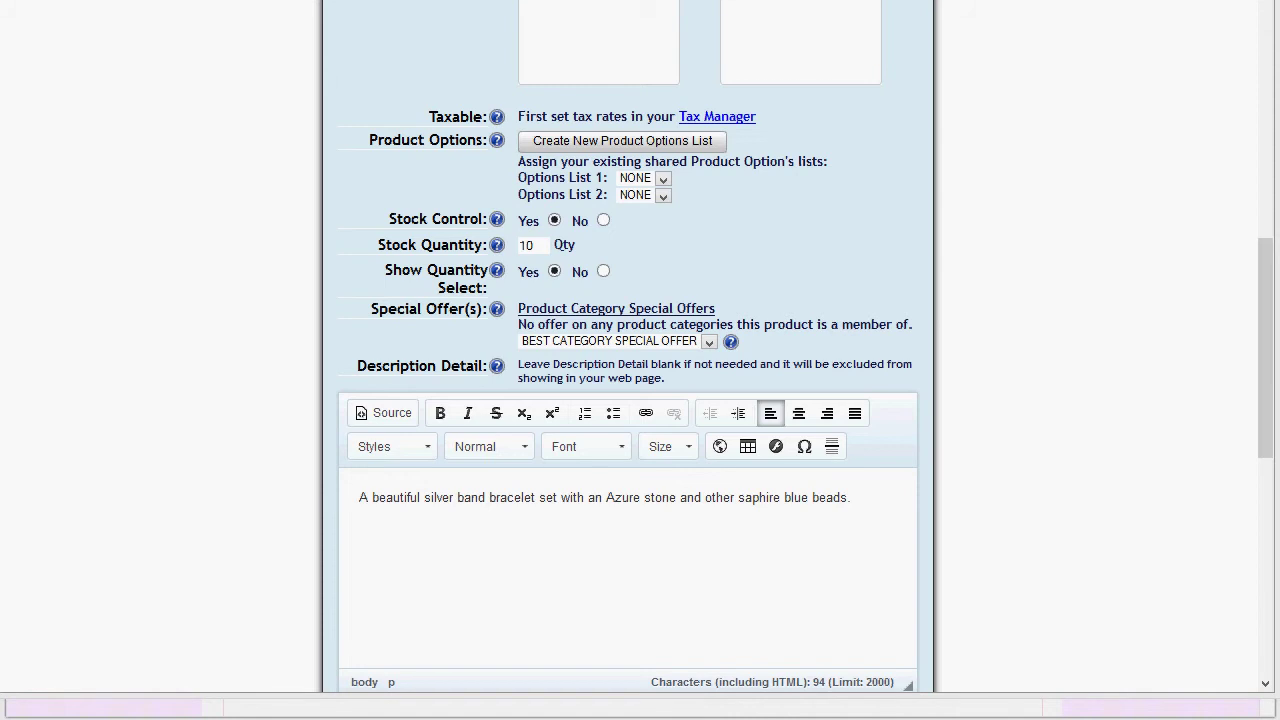
click(612, 415)
text(Materials: Silver, Azure stones)
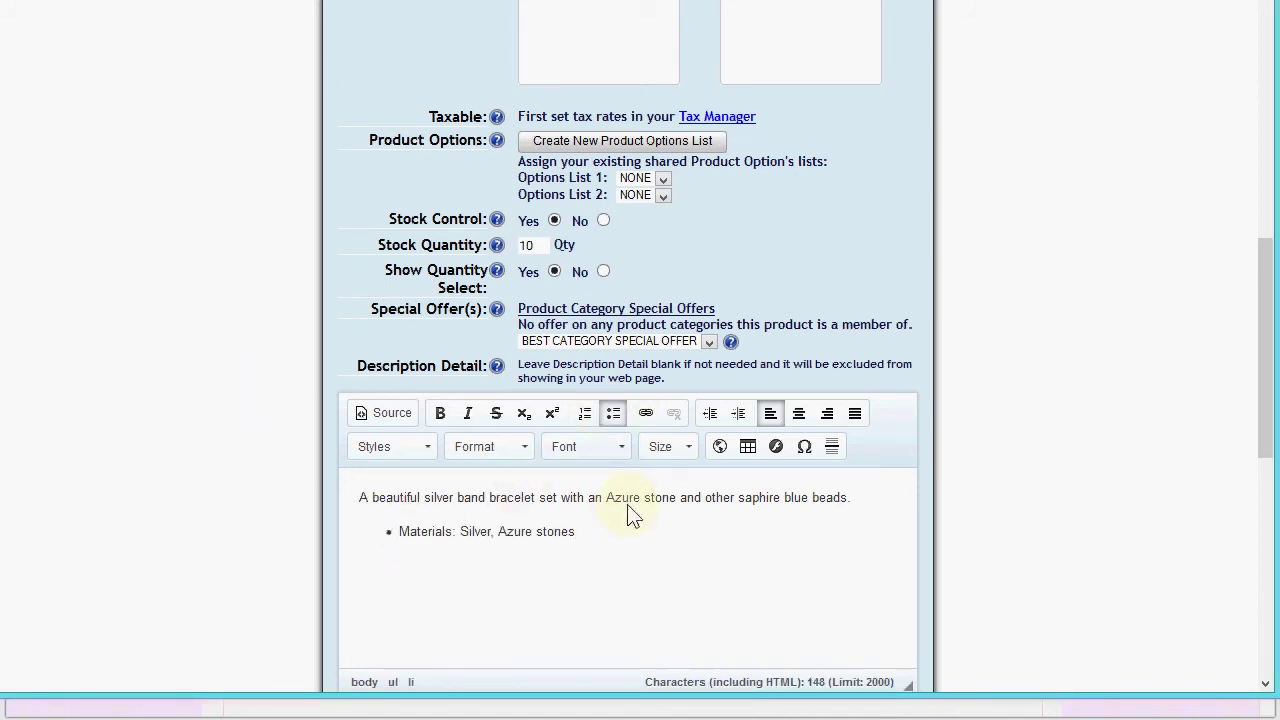
key(Return)
key(Return)
scroll(1057, 449, down, 4)
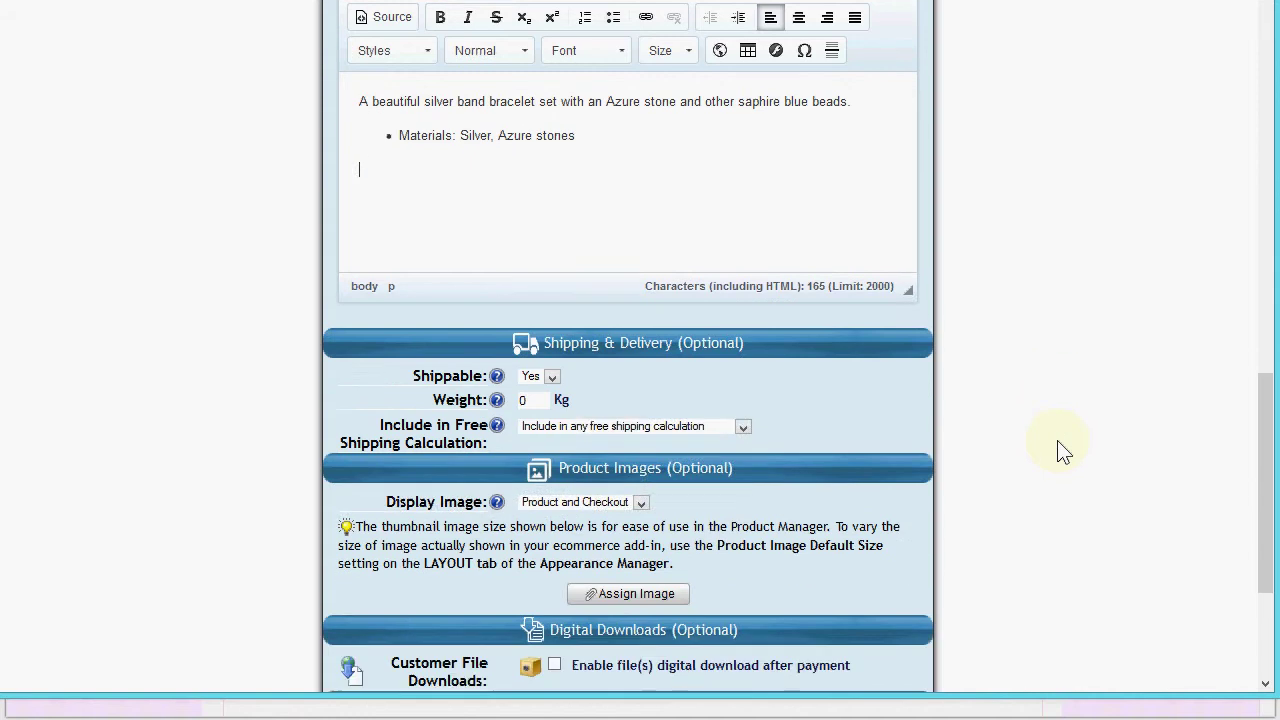
scroll(1063, 451, down, 2)
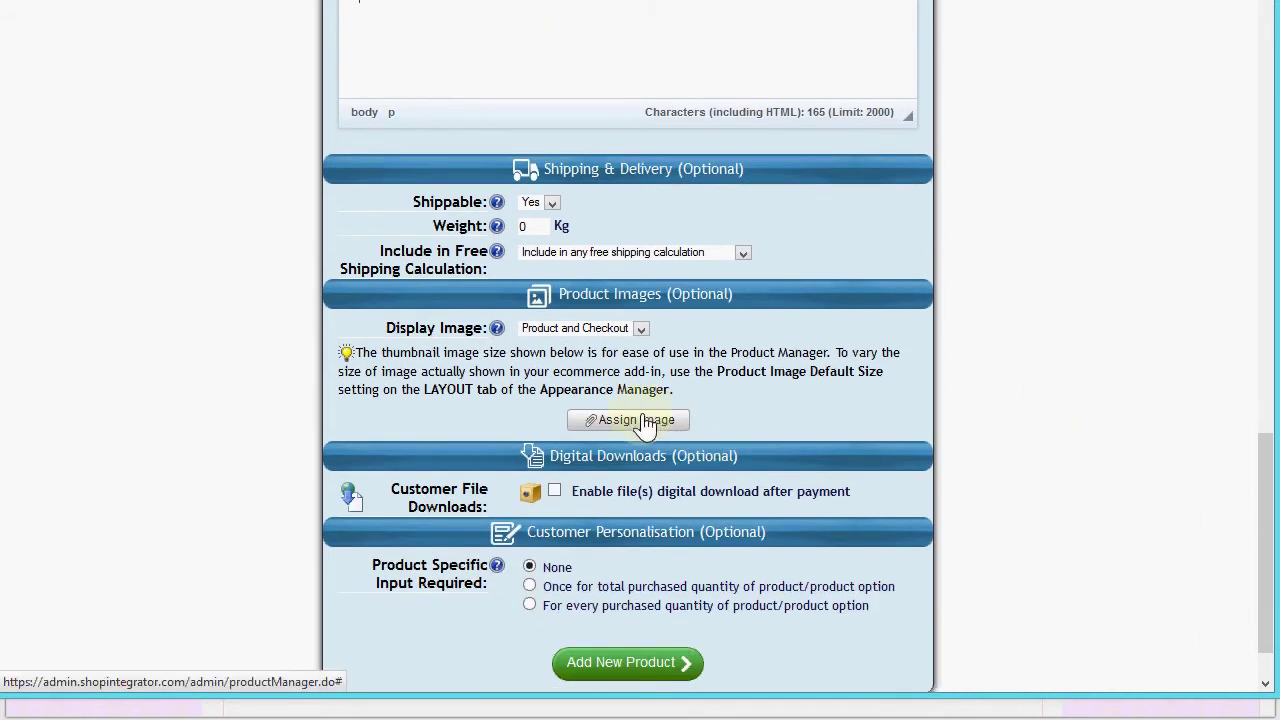
Step: Upload bracelet_azure_1.jpg as the product's first image
click(645, 422)
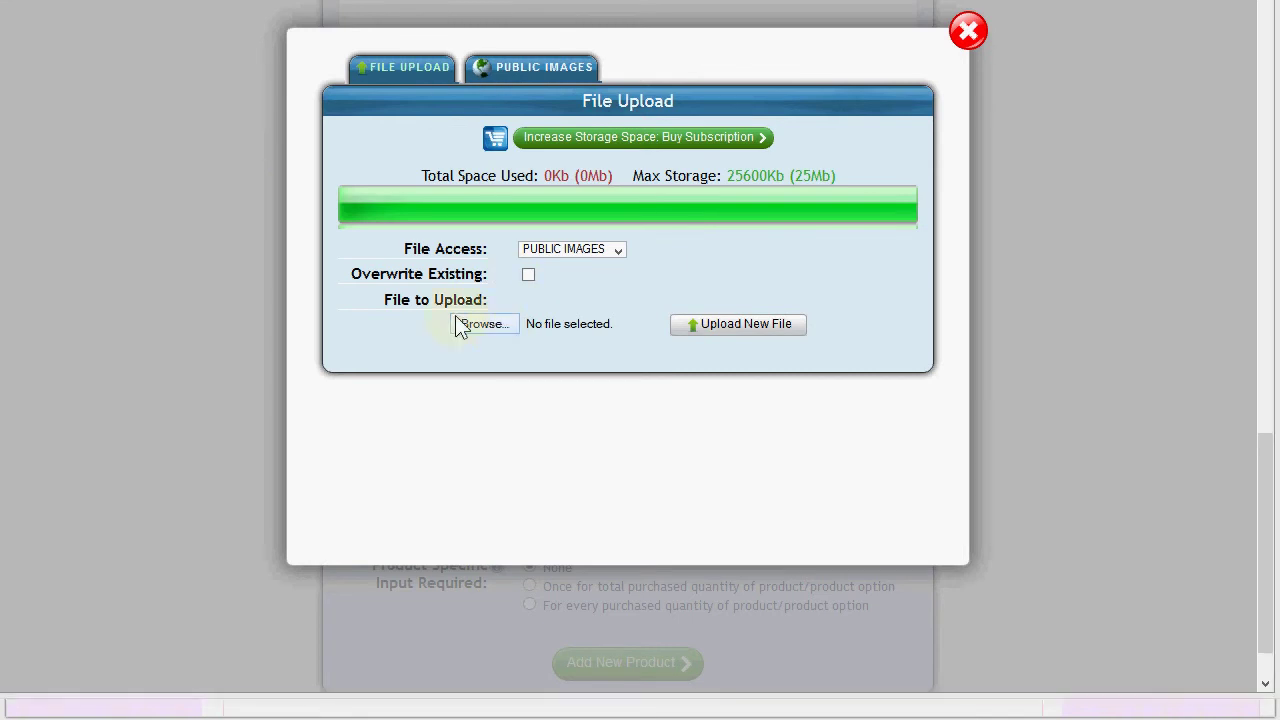
click(462, 322)
text(bracelet_azure_1.jpg)
key(Return)
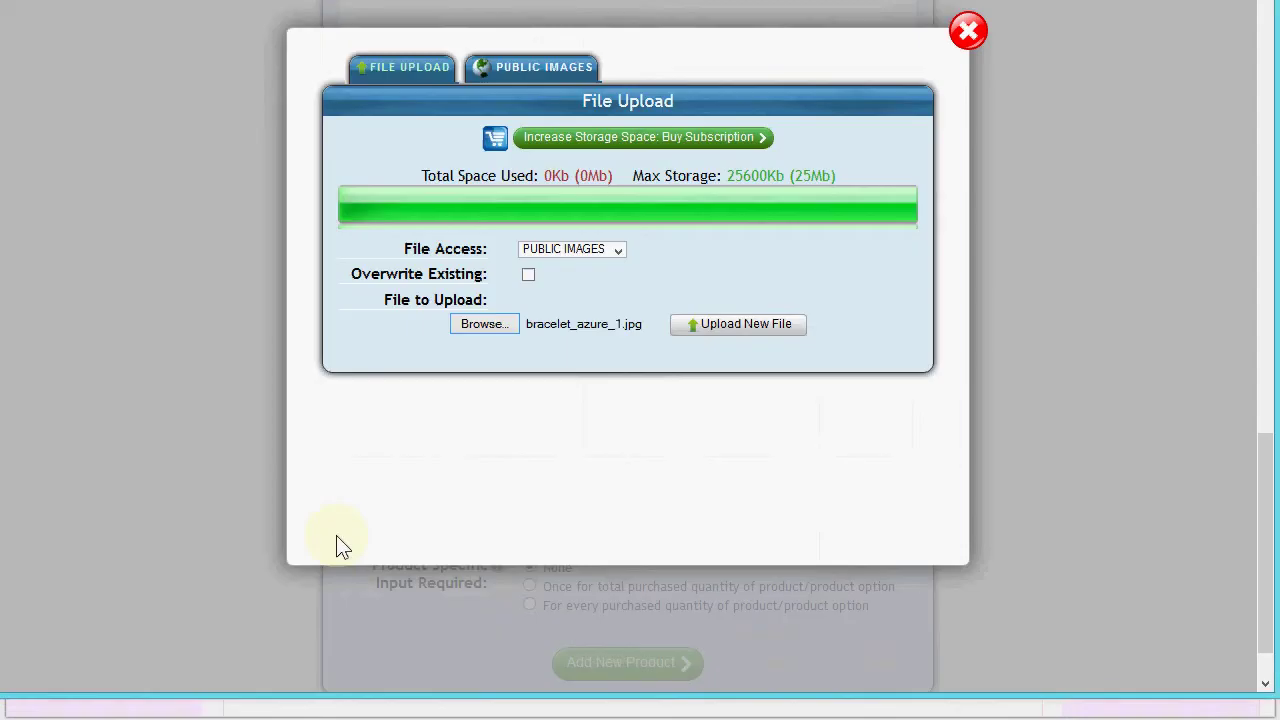
click(746, 324)
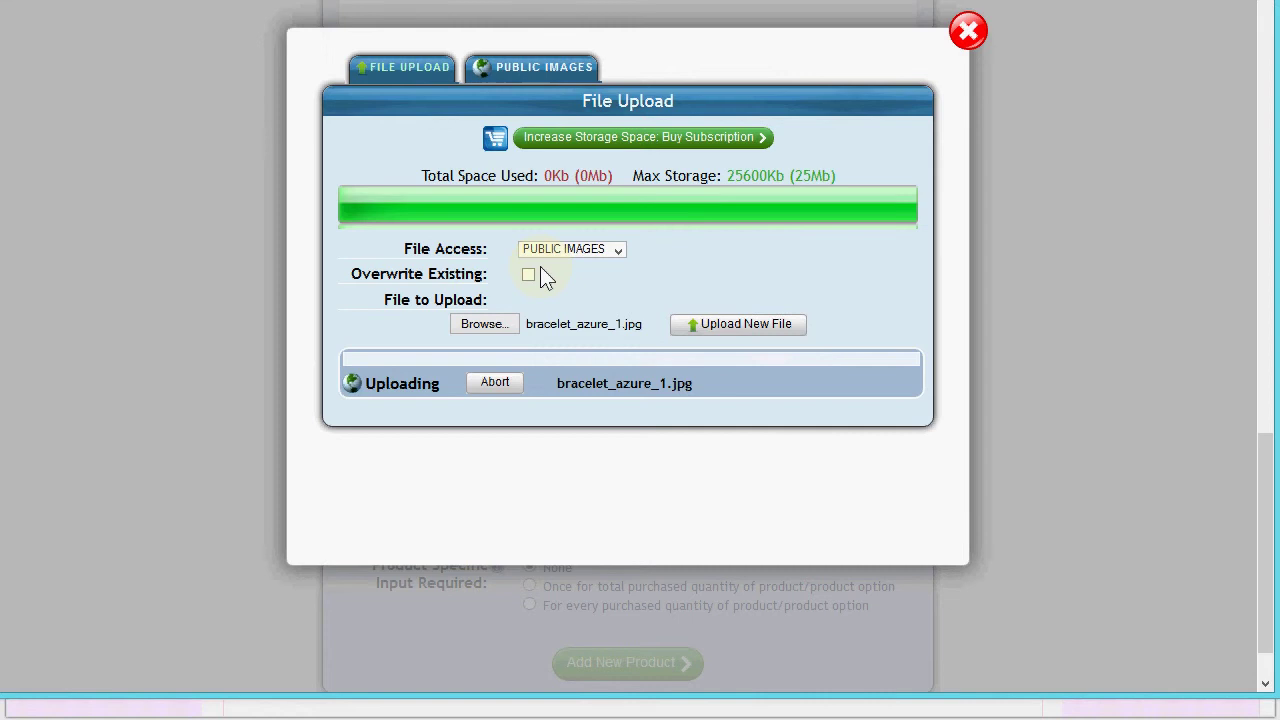
Step: Upload bracelet_azure_2.jpg and bracelet_azure_3.jpg as further product images
click(486, 326)
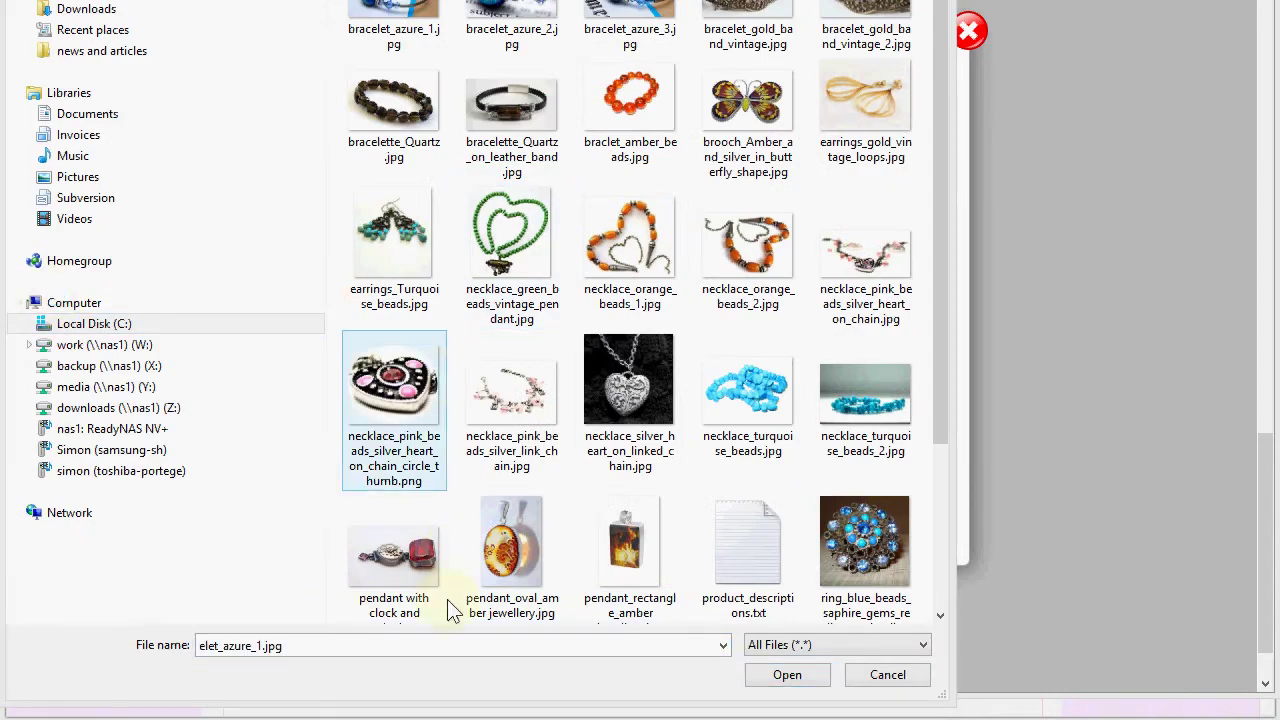
click(455, 645)
key(ctrl+a)
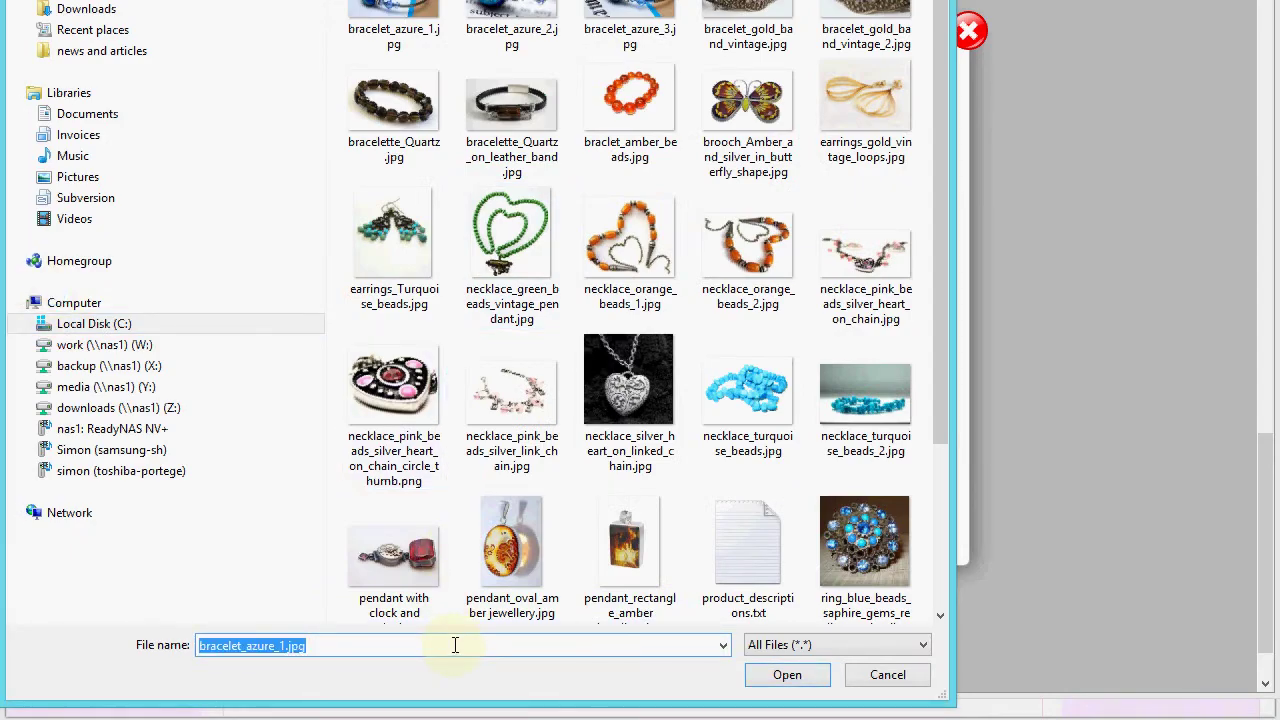
text(bracelet_azure_2.jpg)
click(768, 678)
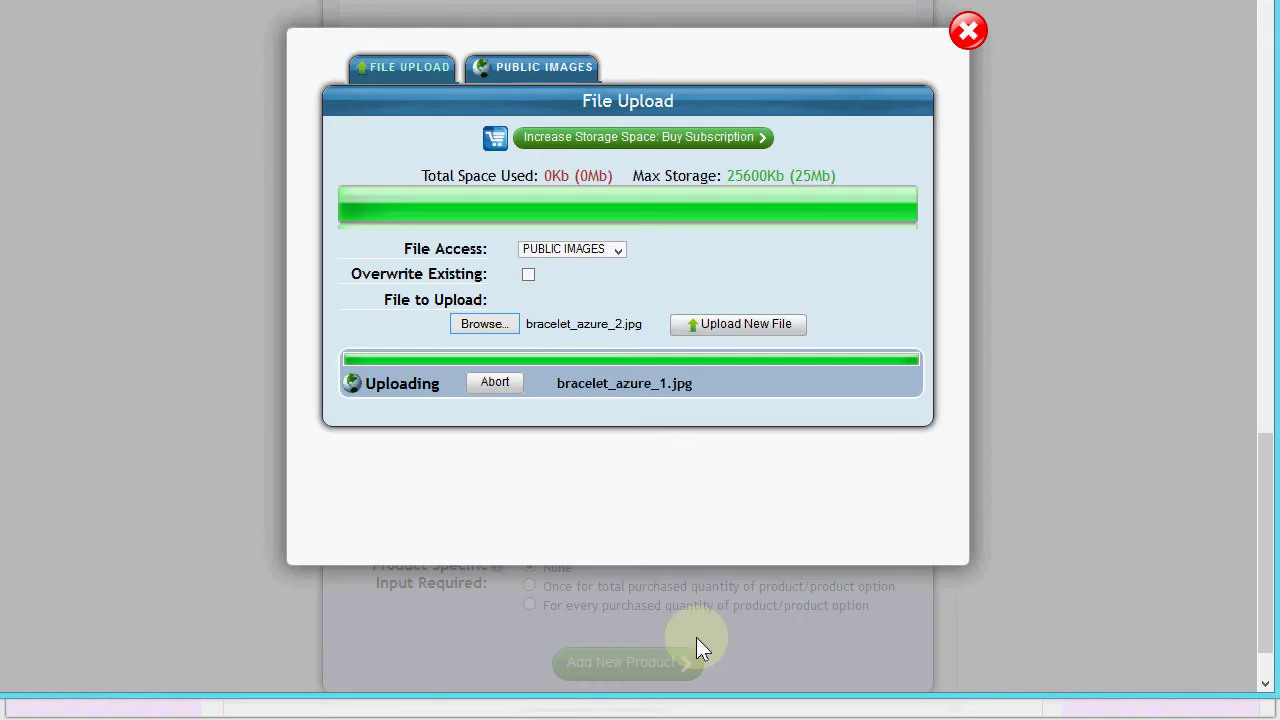
click(731, 324)
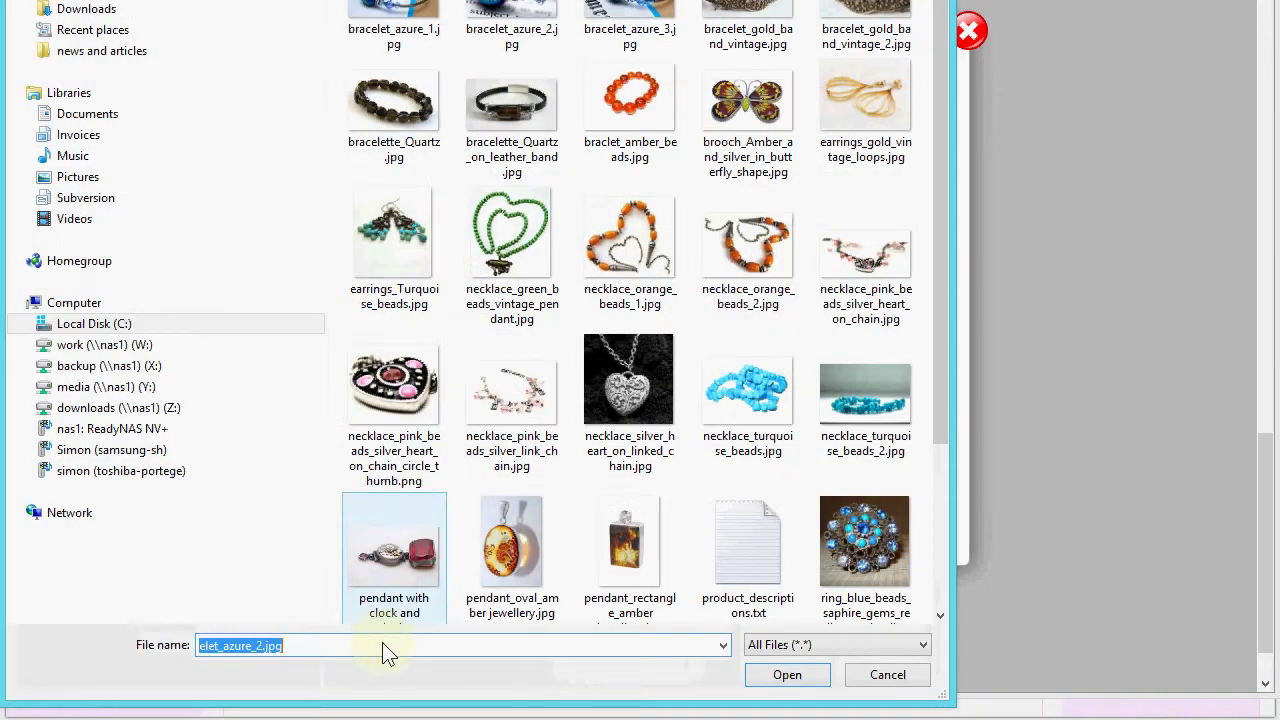
click(382, 645)
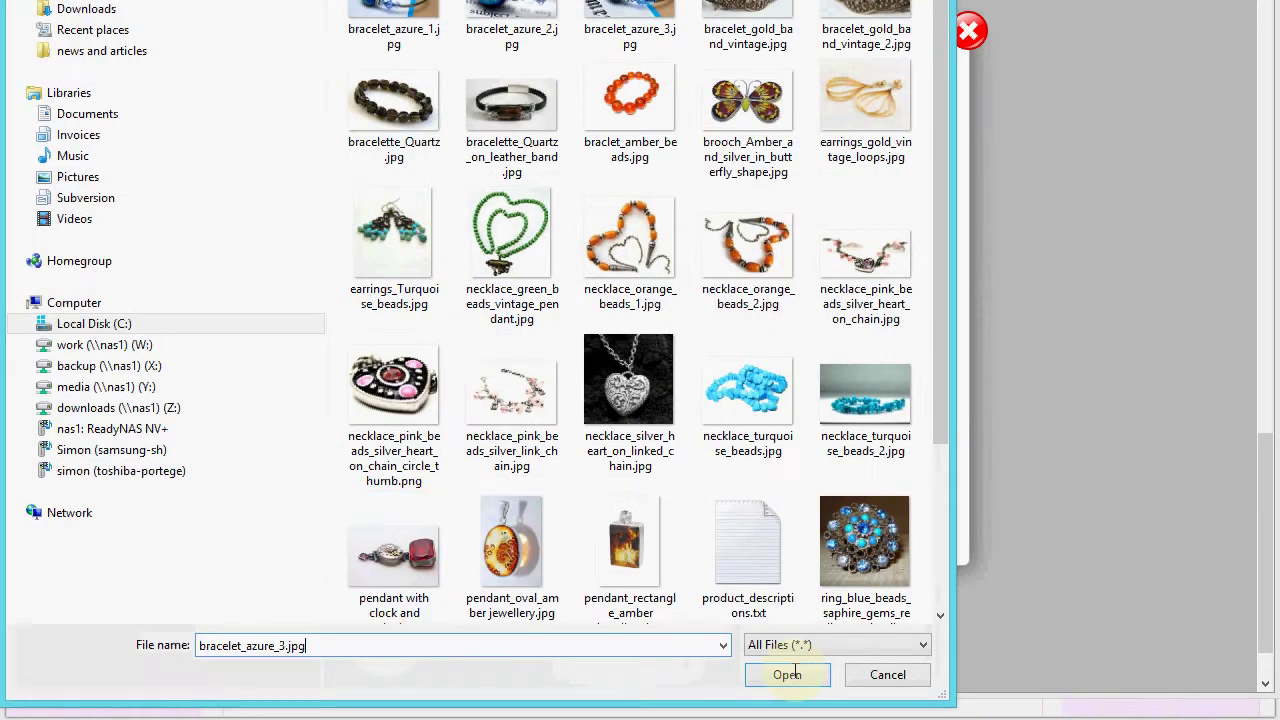
click(787, 674)
click(752, 336)
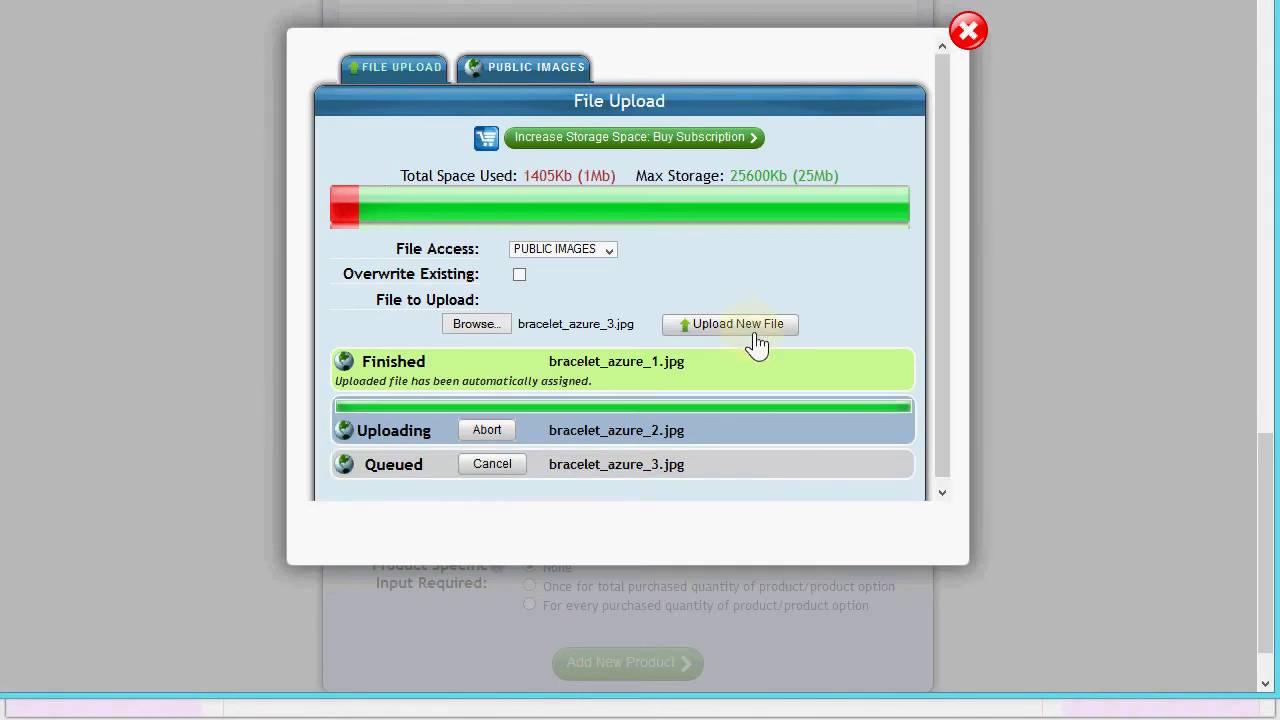
Step: Close the upload window and save the azure bracelet as a new product
scroll(828, 298, down, 1)
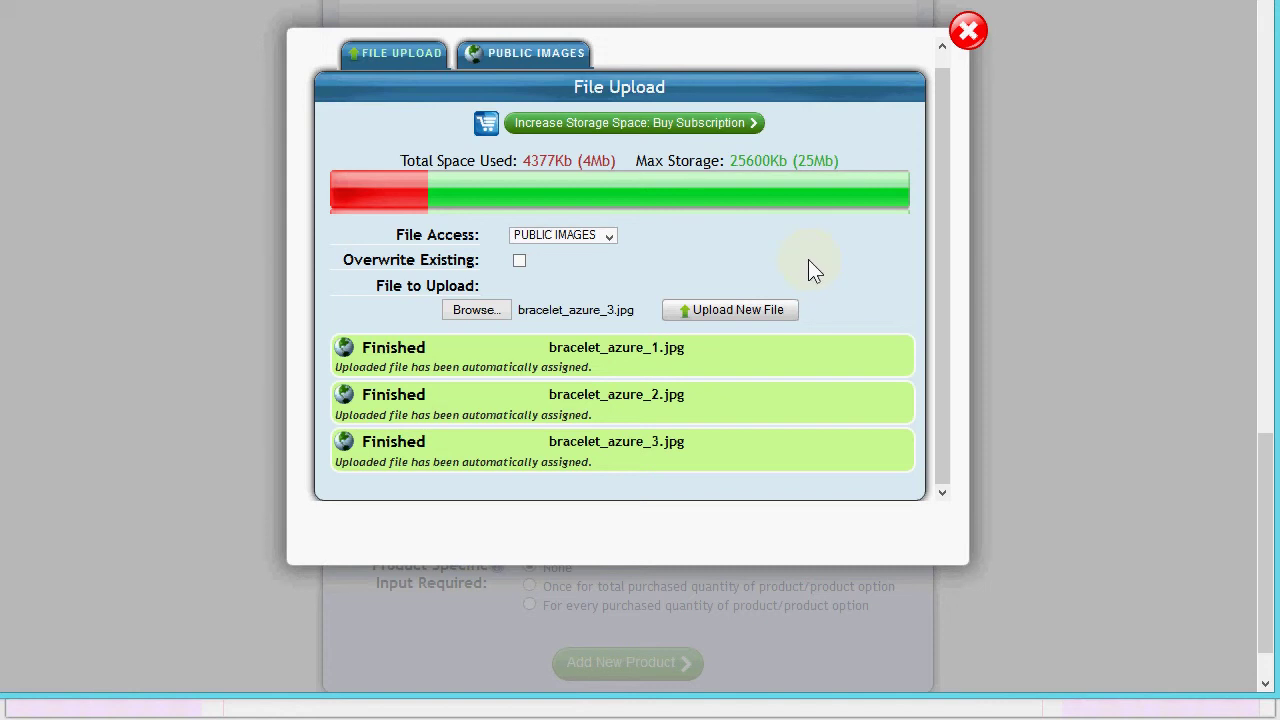
click(964, 36)
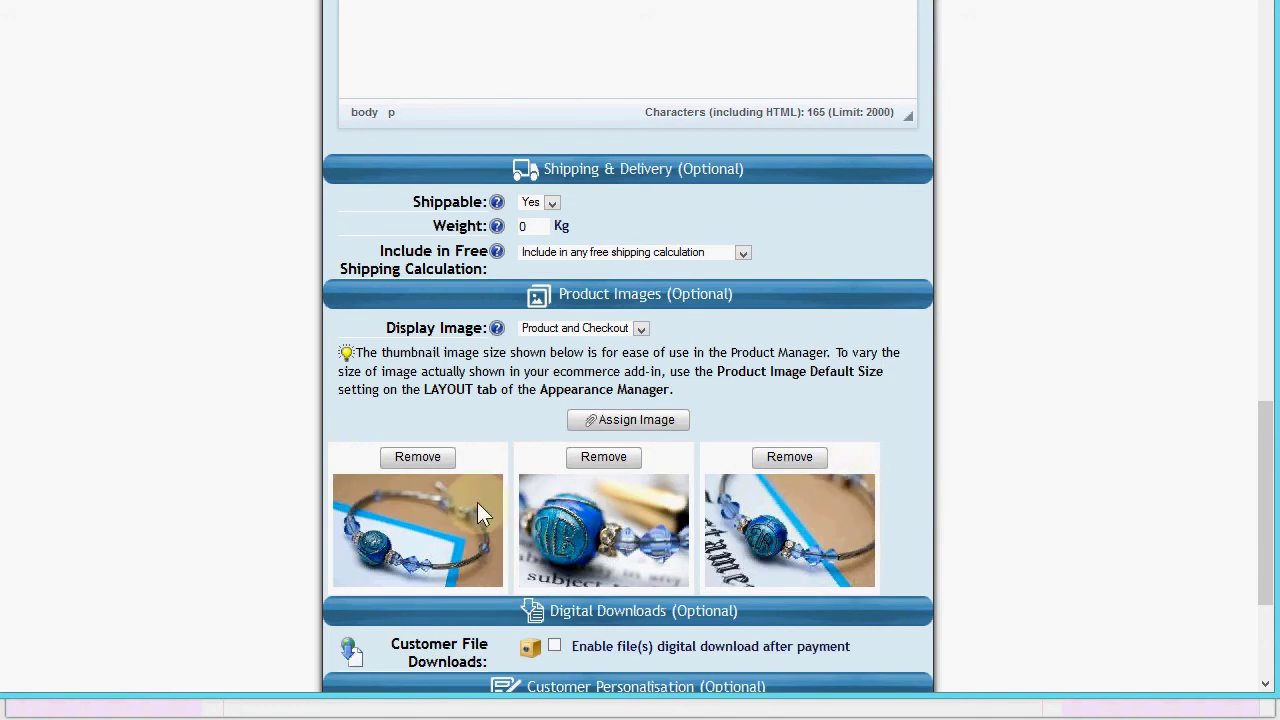
scroll(972, 420, down, 3)
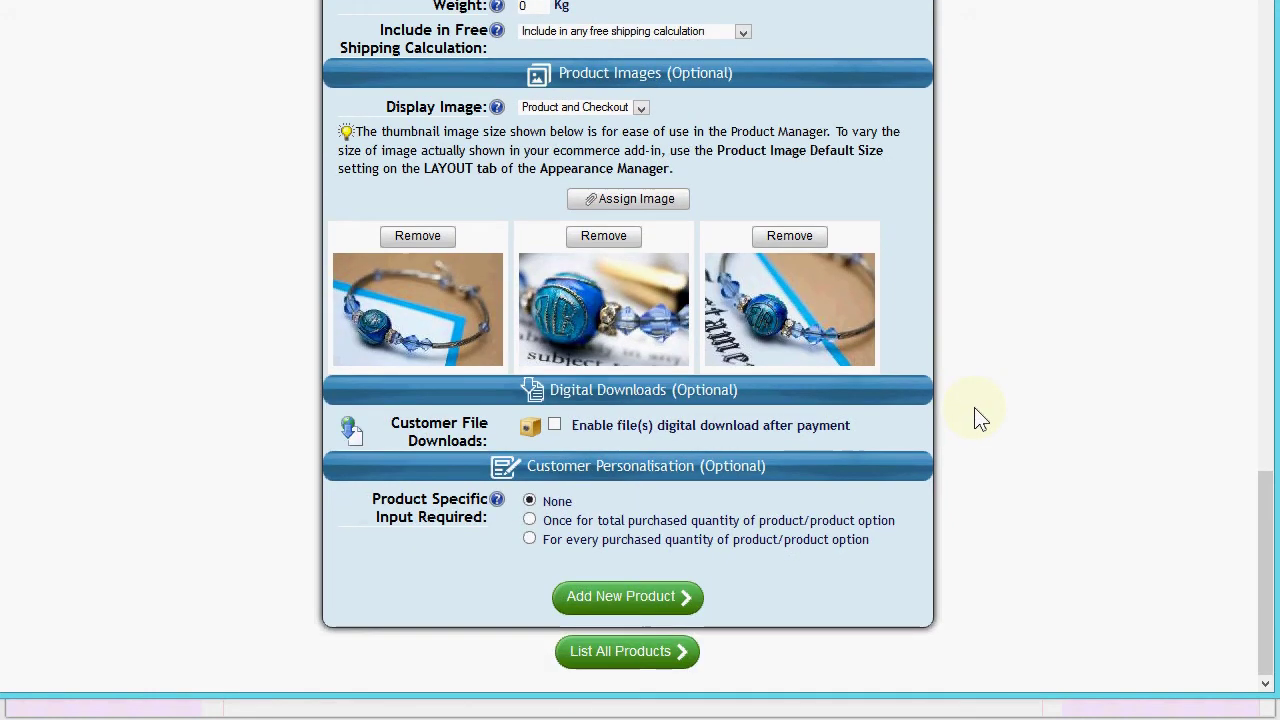
click(614, 605)
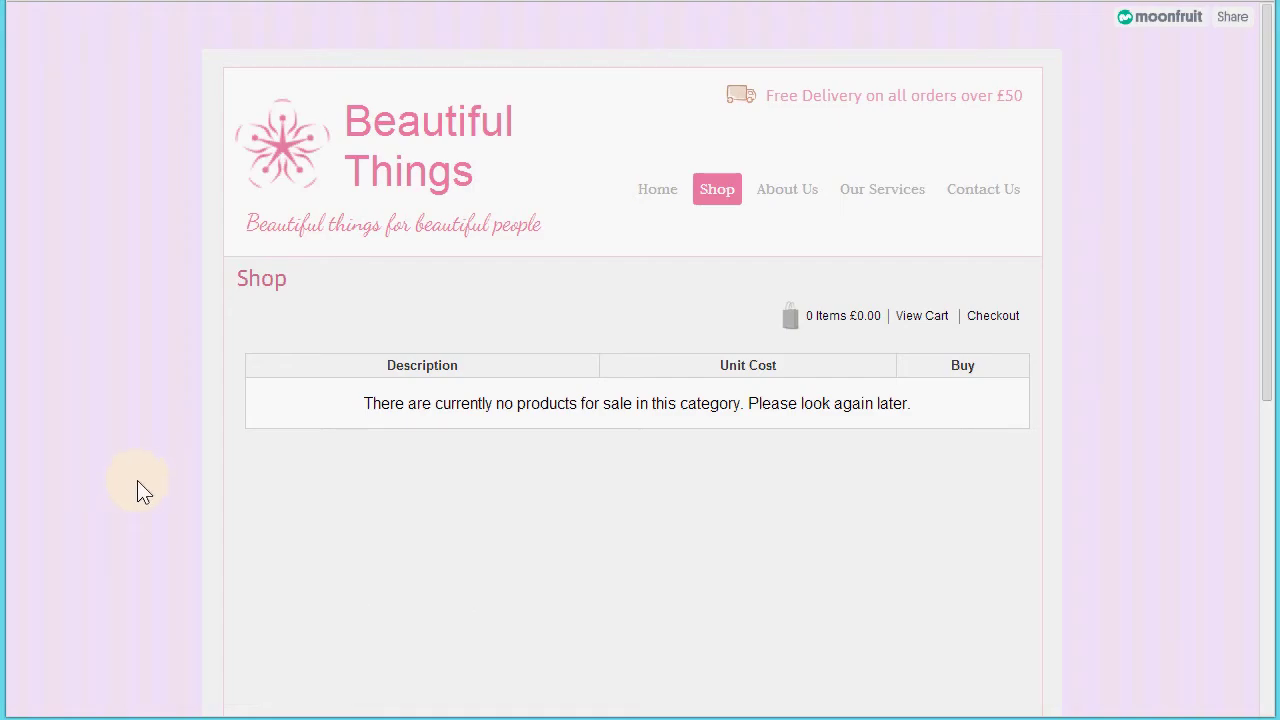
Step: Reload the shop page and preview the second and third Azure bracelet photos
key(F5)
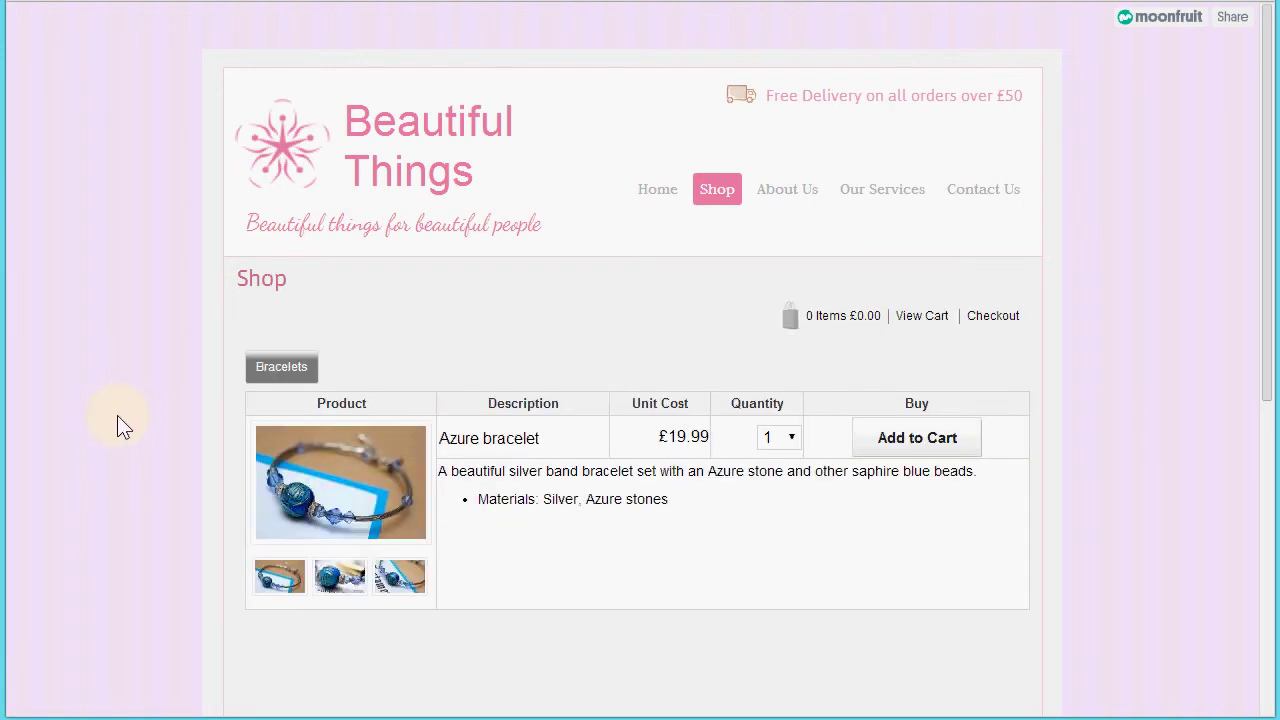
click(340, 590)
click(403, 590)
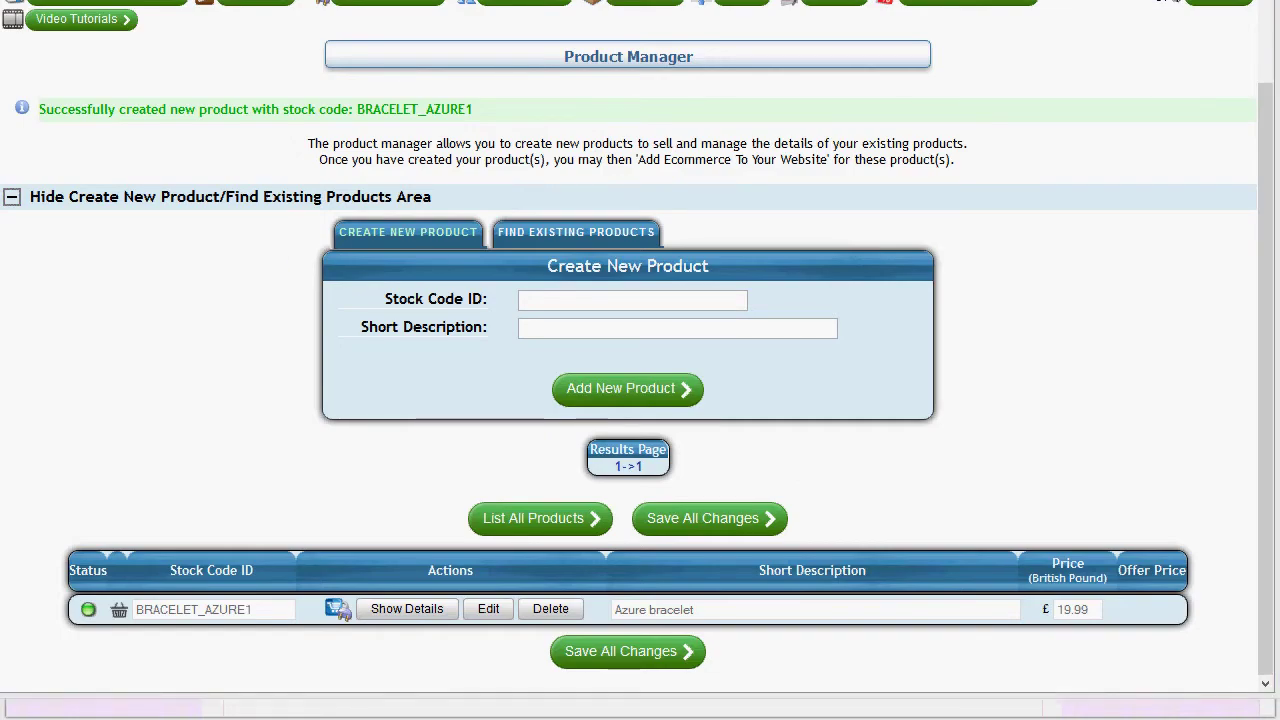
Step: Enter stock code BRACELET_QUARTZ2, short description Quartz stone bracelet and price 24.99
click(651, 300)
text(BRACELET_QUARTZ2)
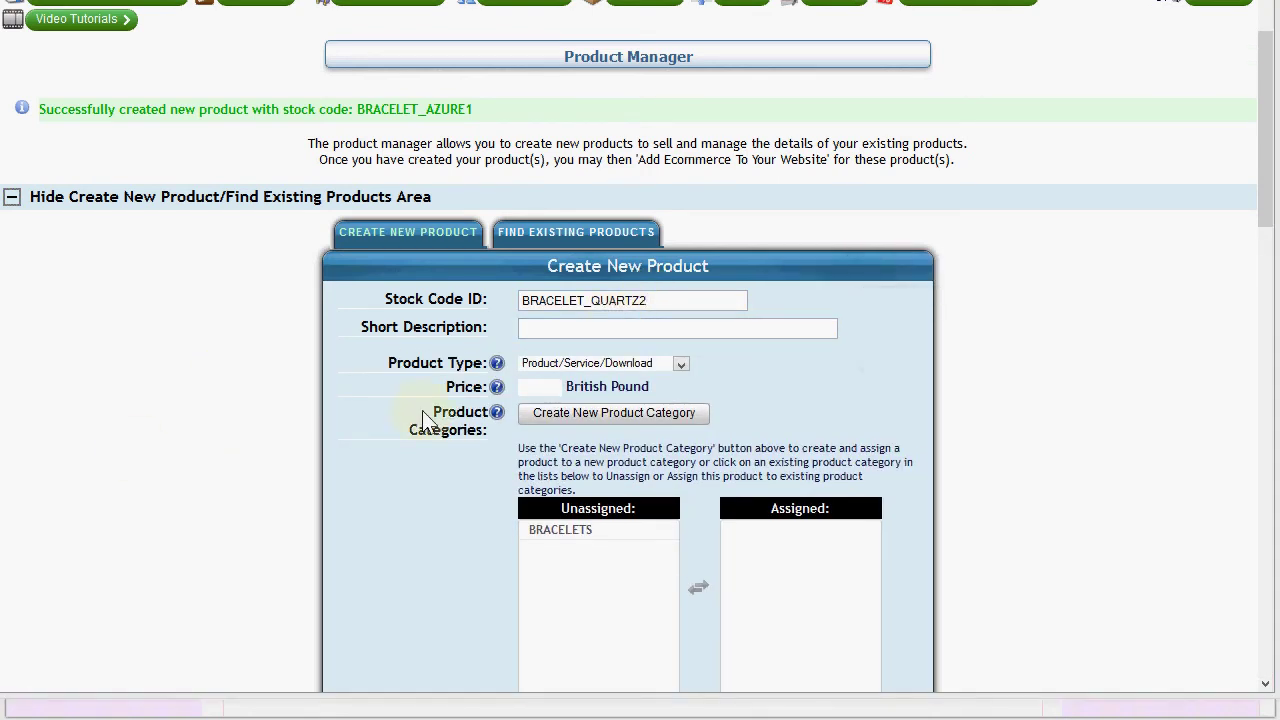
click(566, 330)
text(v)
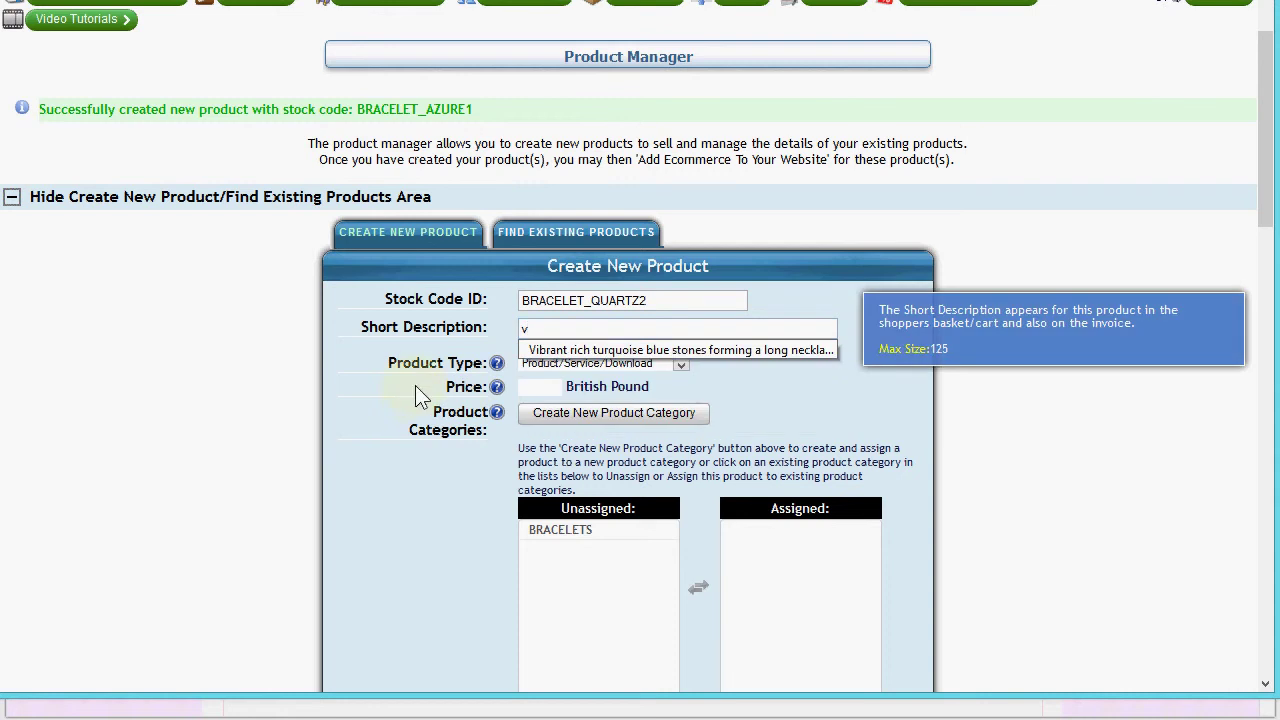
key(BackSpace)
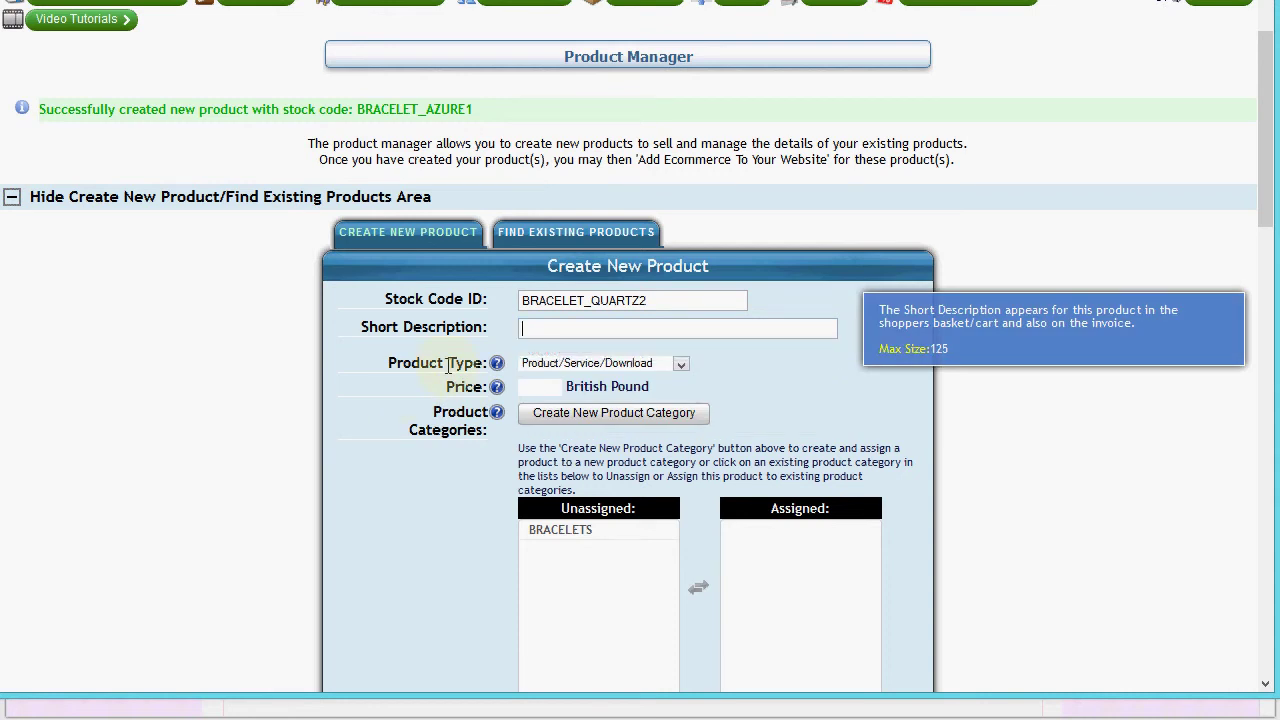
text(Q)
click(674, 348)
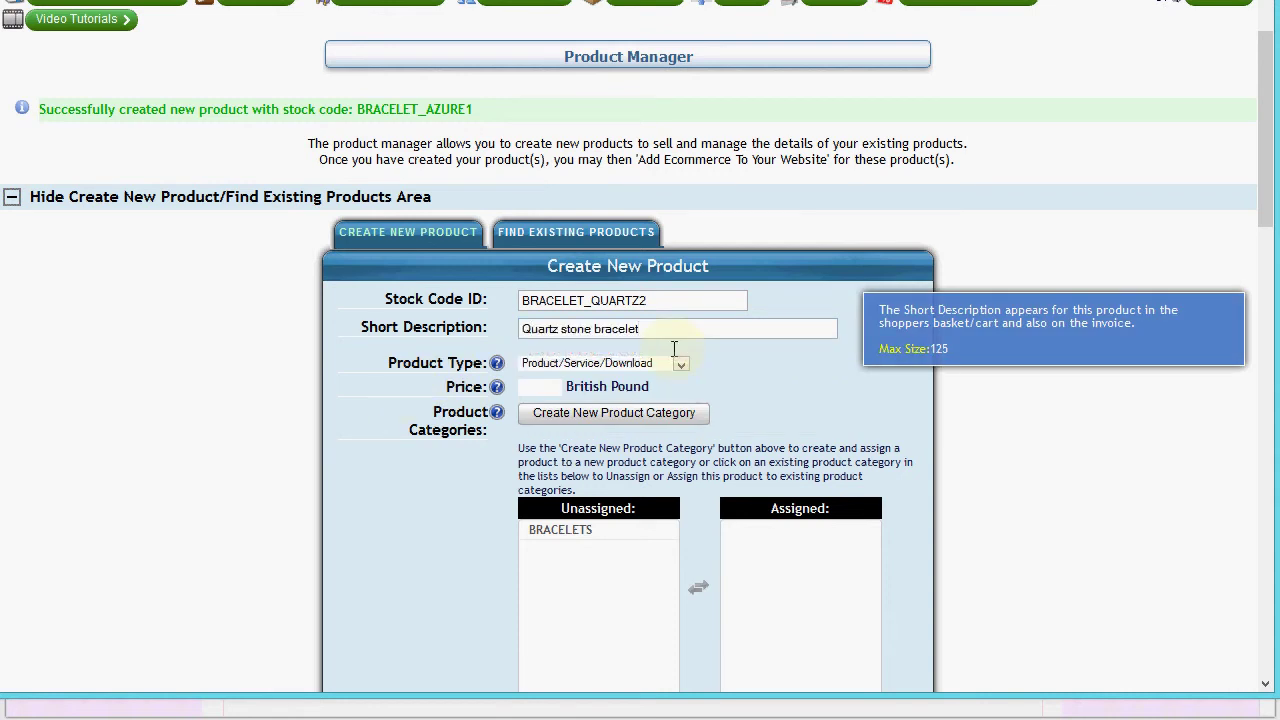
text(2)
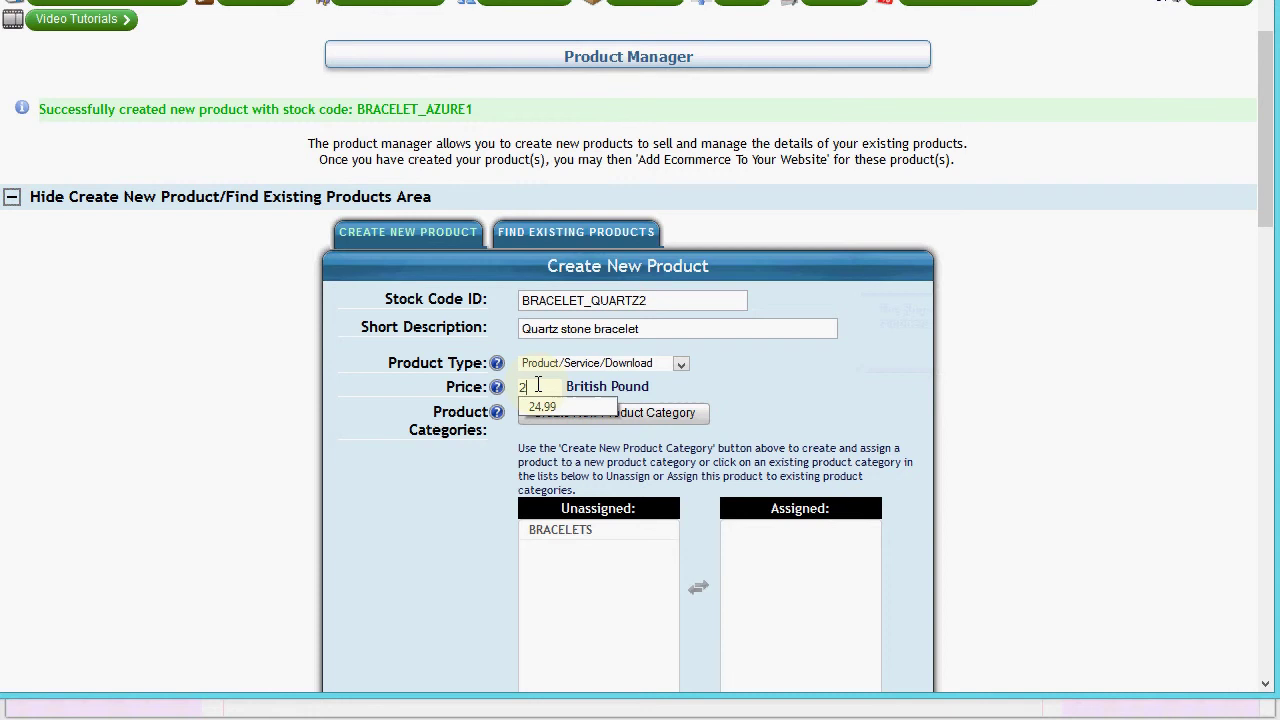
text(4.99)
click(774, 388)
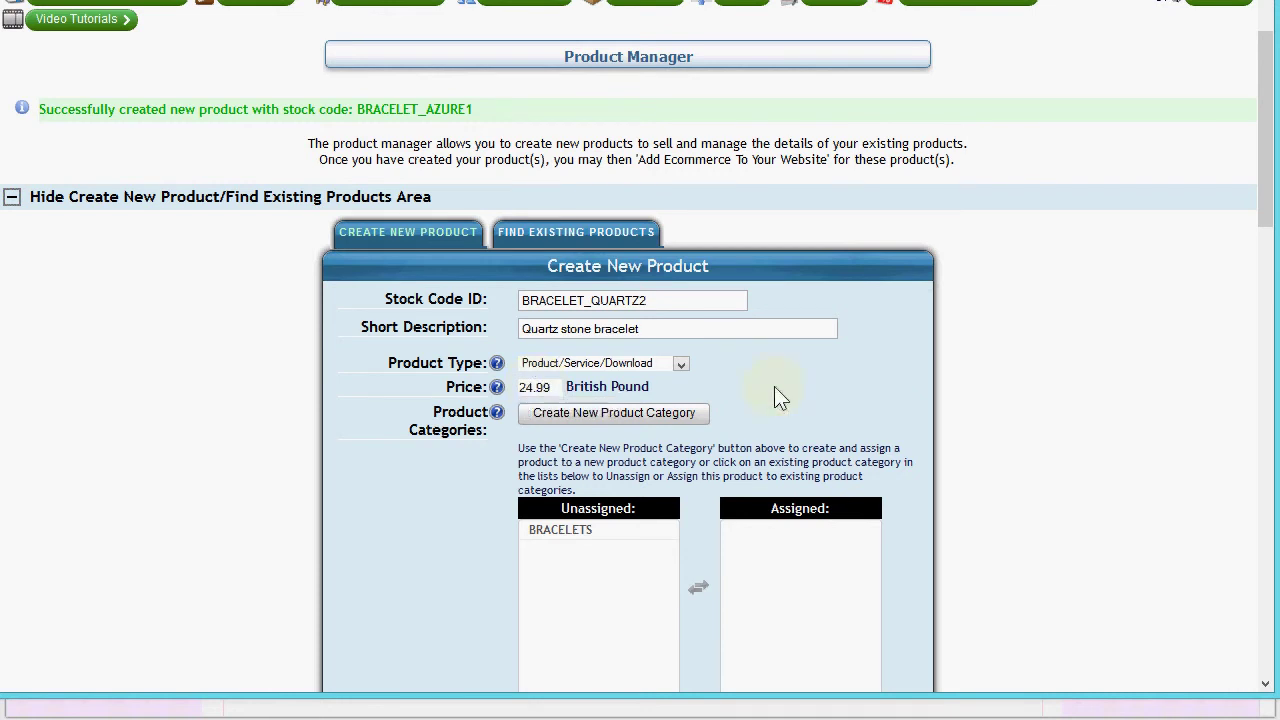
Step: Assign the BRACELETS category, turn stock control off, and paste the leather-band description
click(566, 532)
scroll(851, 426, down, 5)
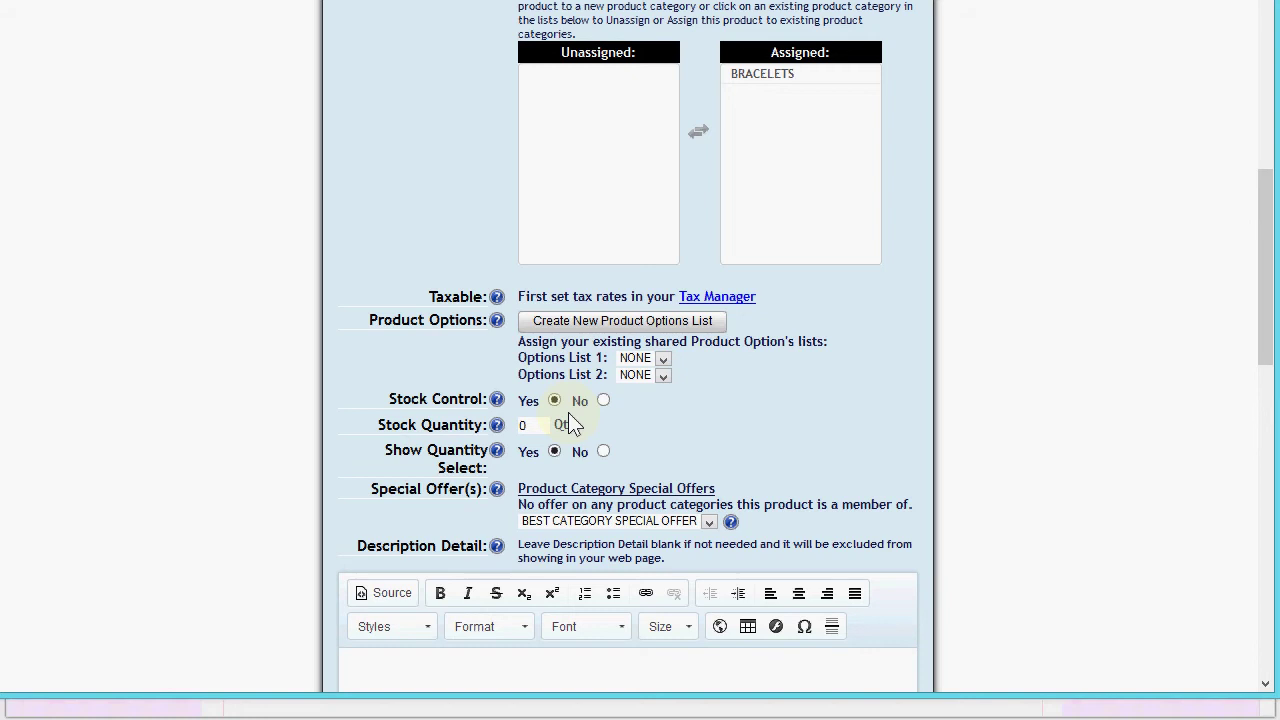
click(603, 400)
scroll(728, 428, down, 4)
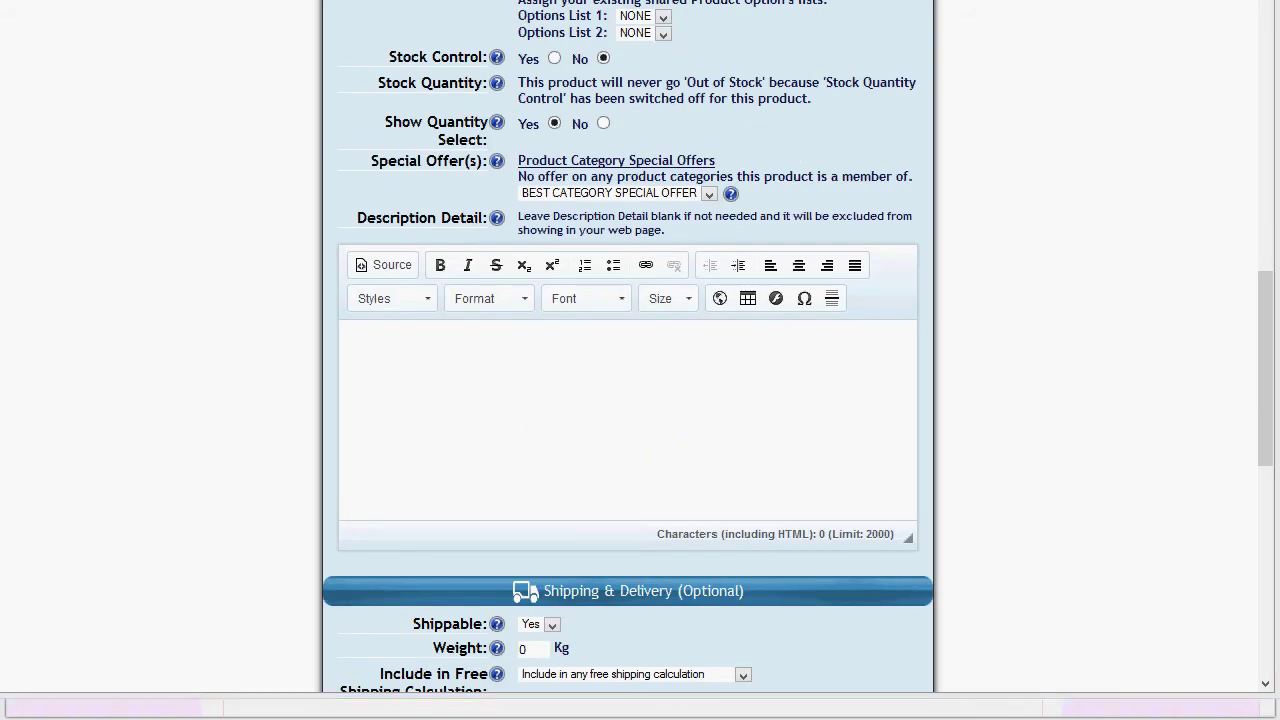
click(638, 381)
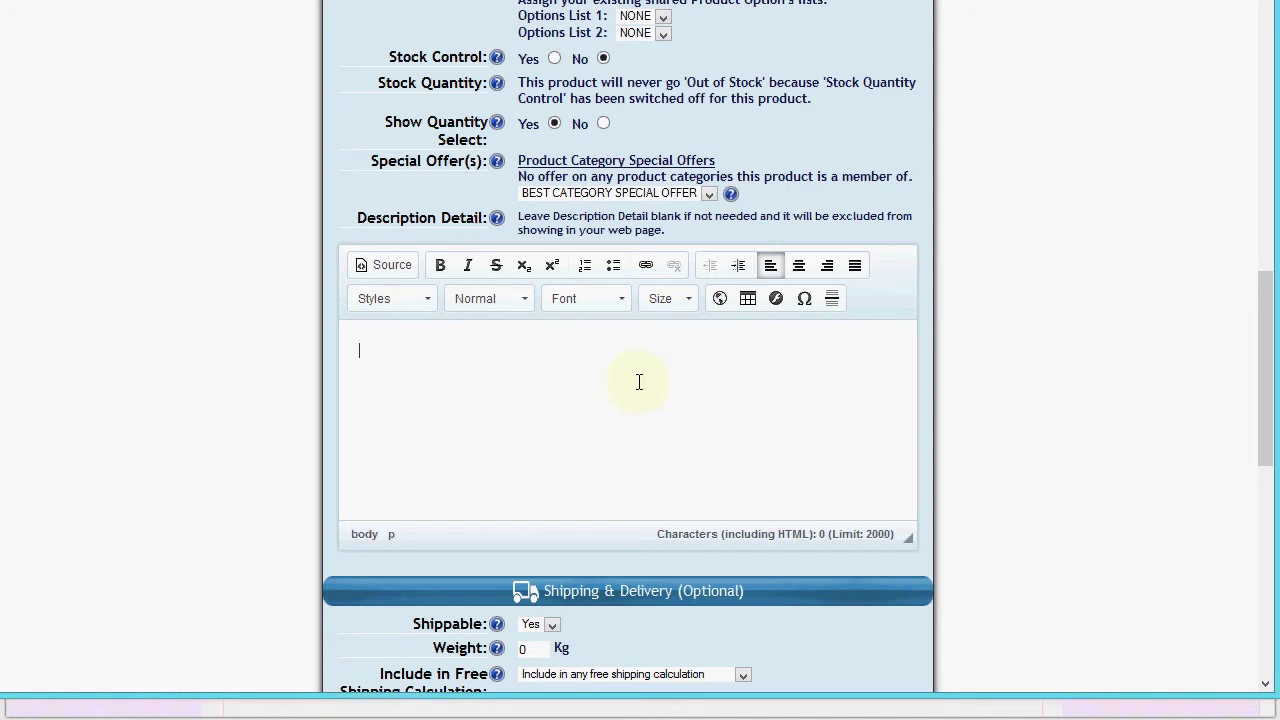
text(A real leather band set with a large quartz stone embedded in a glass surround.)
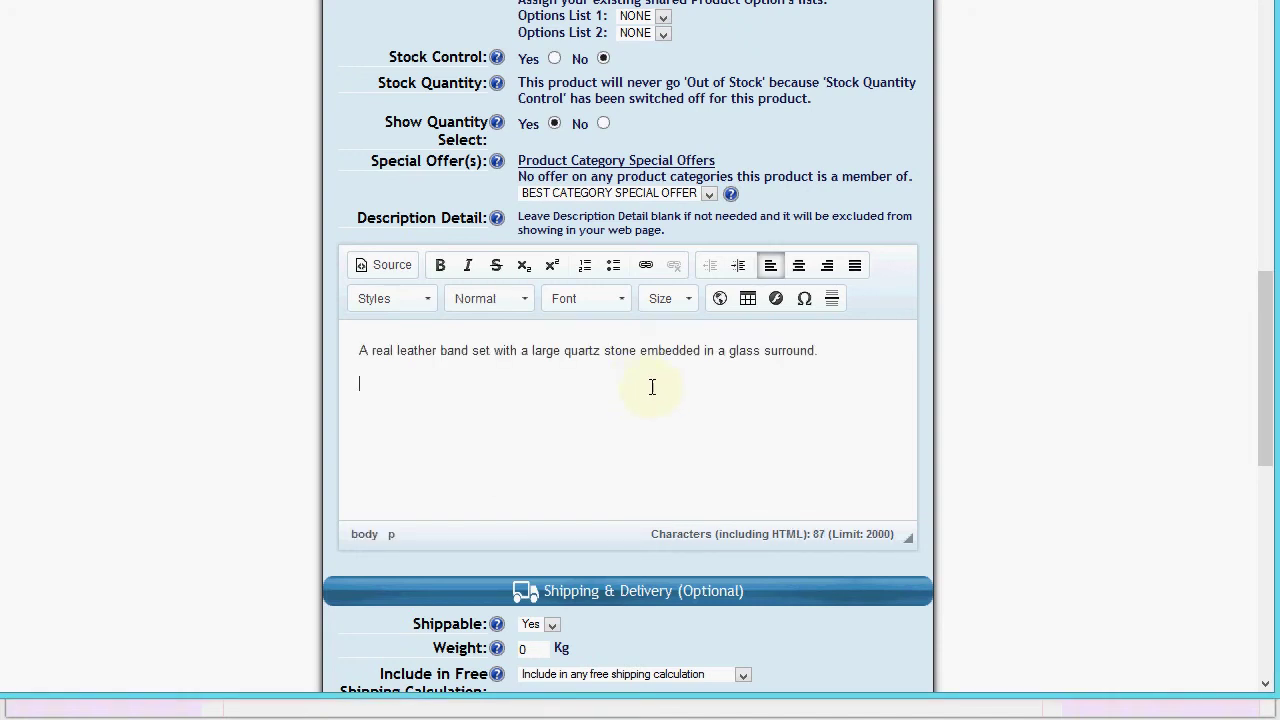
scroll(652, 400, down, 6)
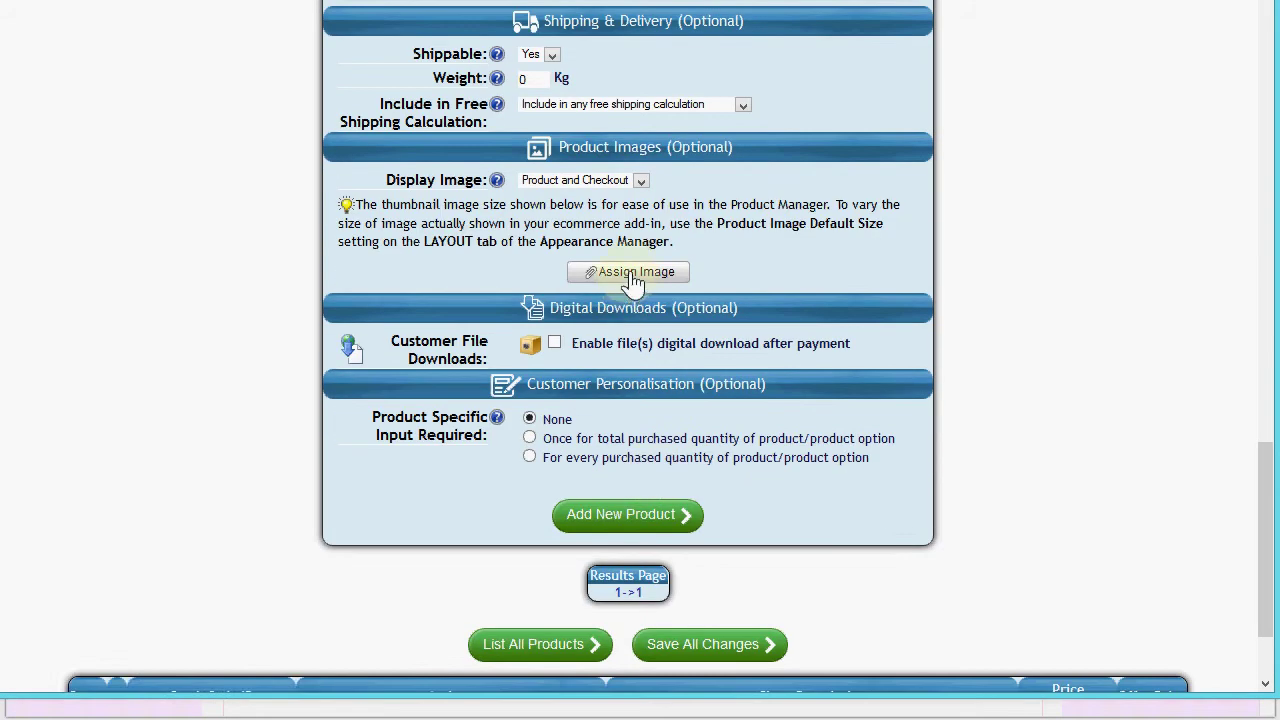
Step: Upload the quartz leather-band photo as the product image
click(633, 275)
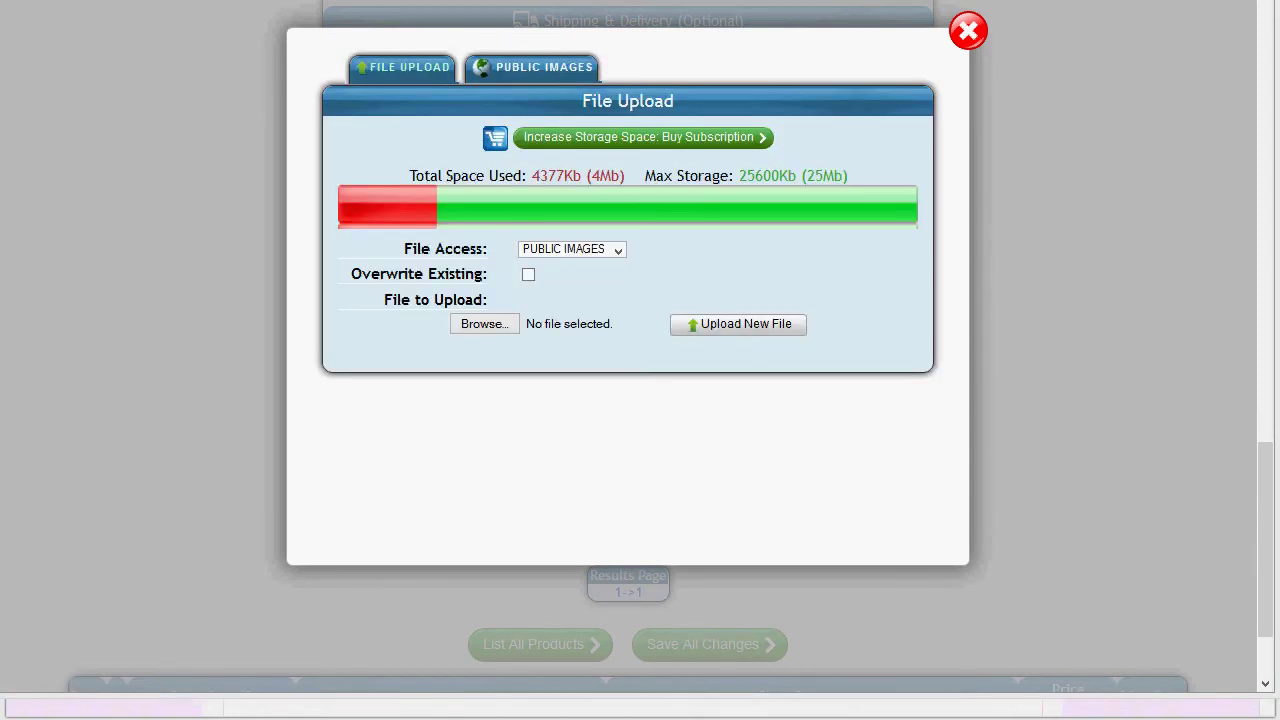
click(497, 327)
click(357, 646)
text(bracelette_Quartz_on_leather_band.jpg)
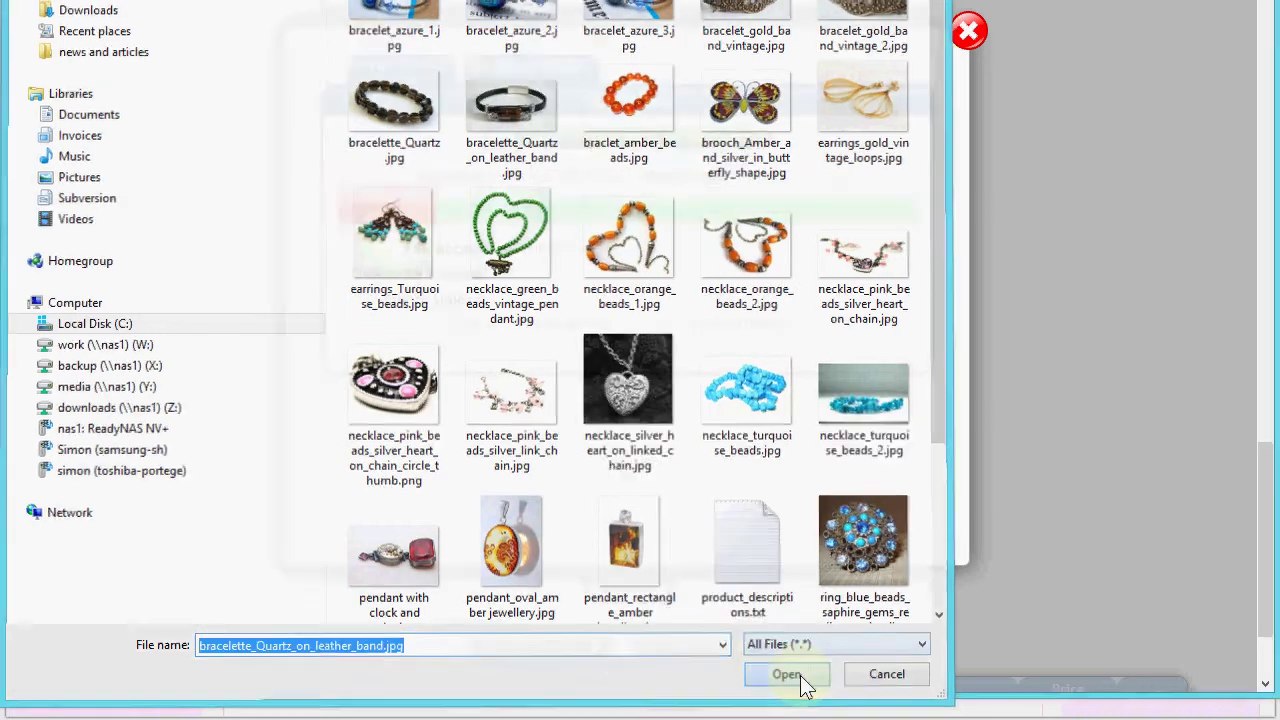
click(800, 675)
click(778, 328)
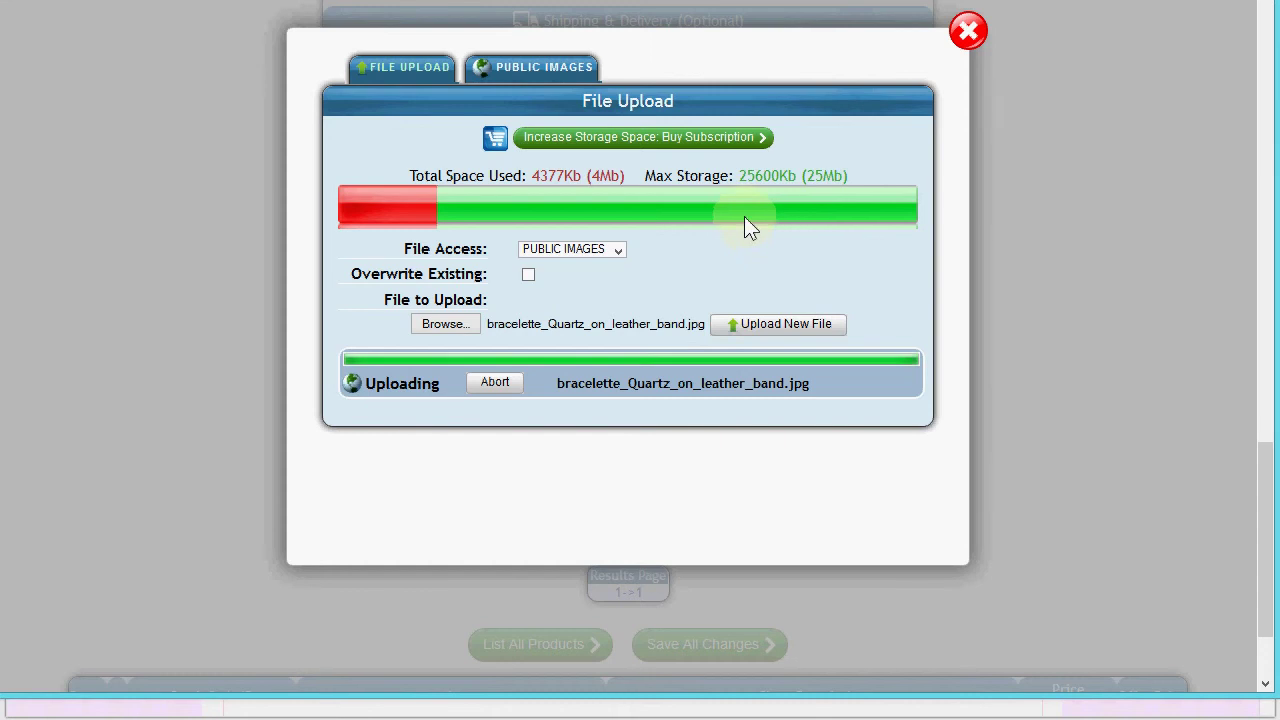
click(967, 31)
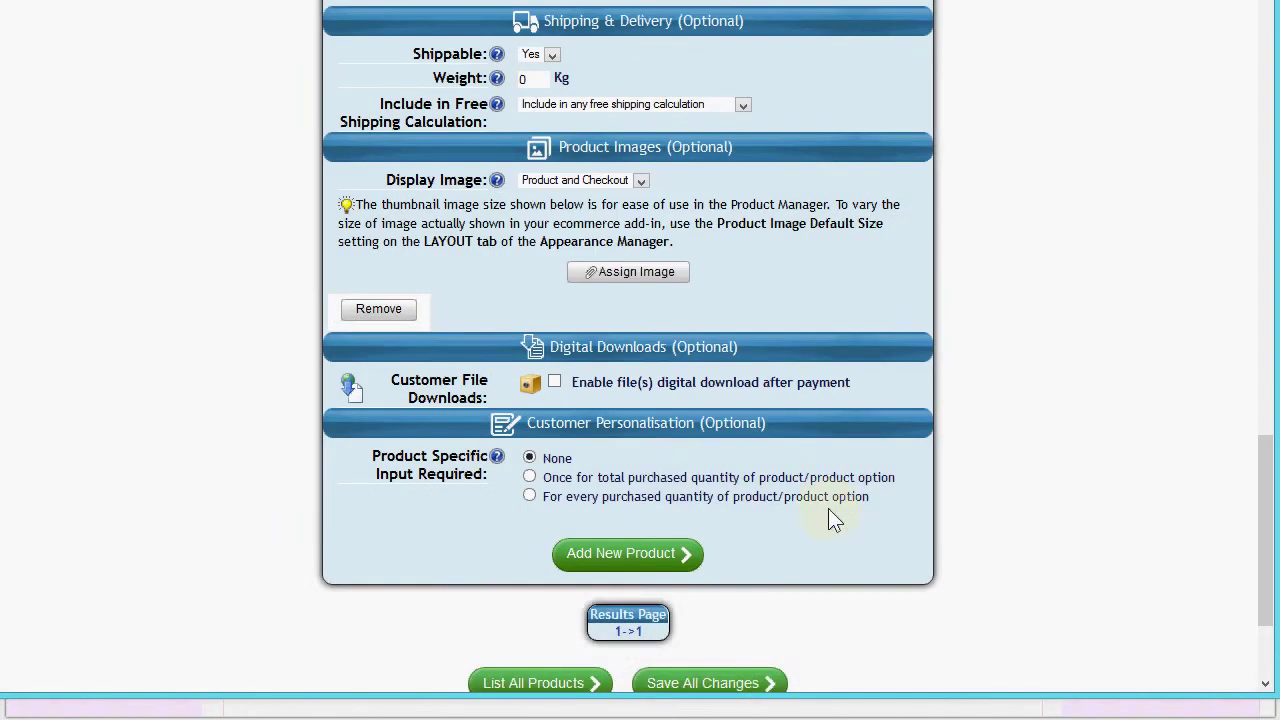
Step: Open the saved BRACELET_QUARTZ2 details for editing, review them, then cancel
scroll(662, 402, down, 3)
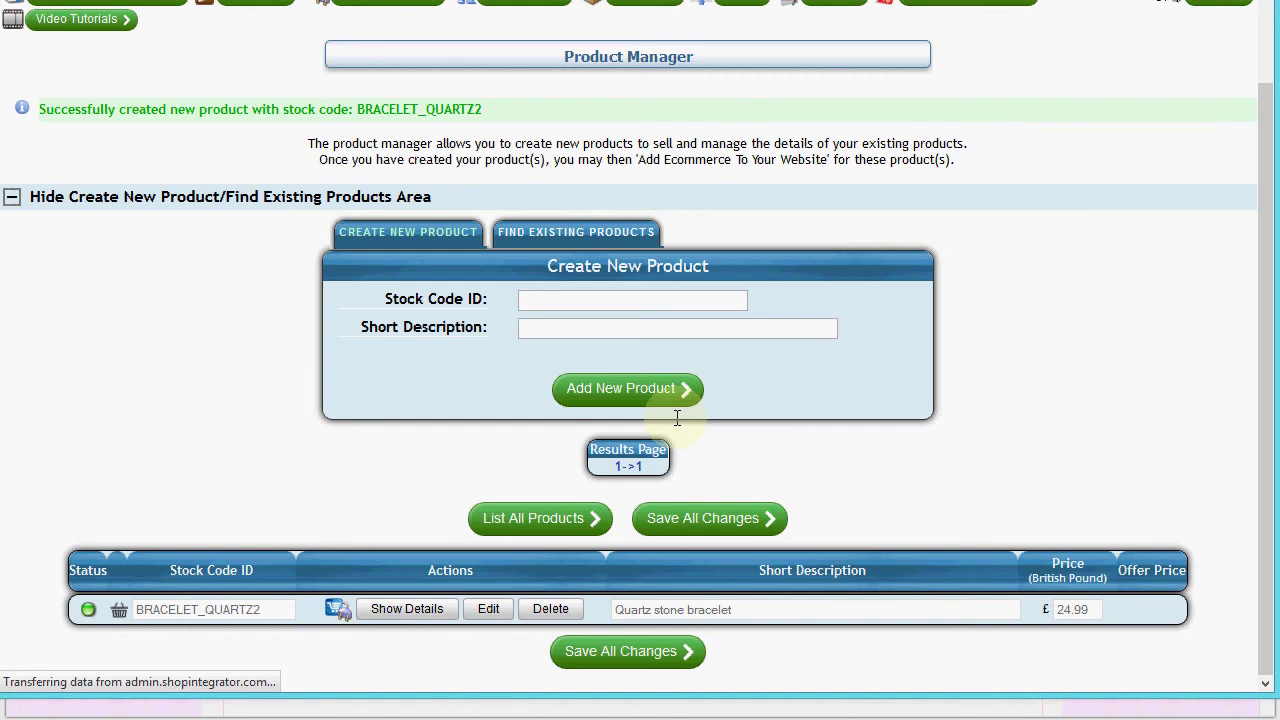
click(489, 610)
scroll(927, 533, down, 2)
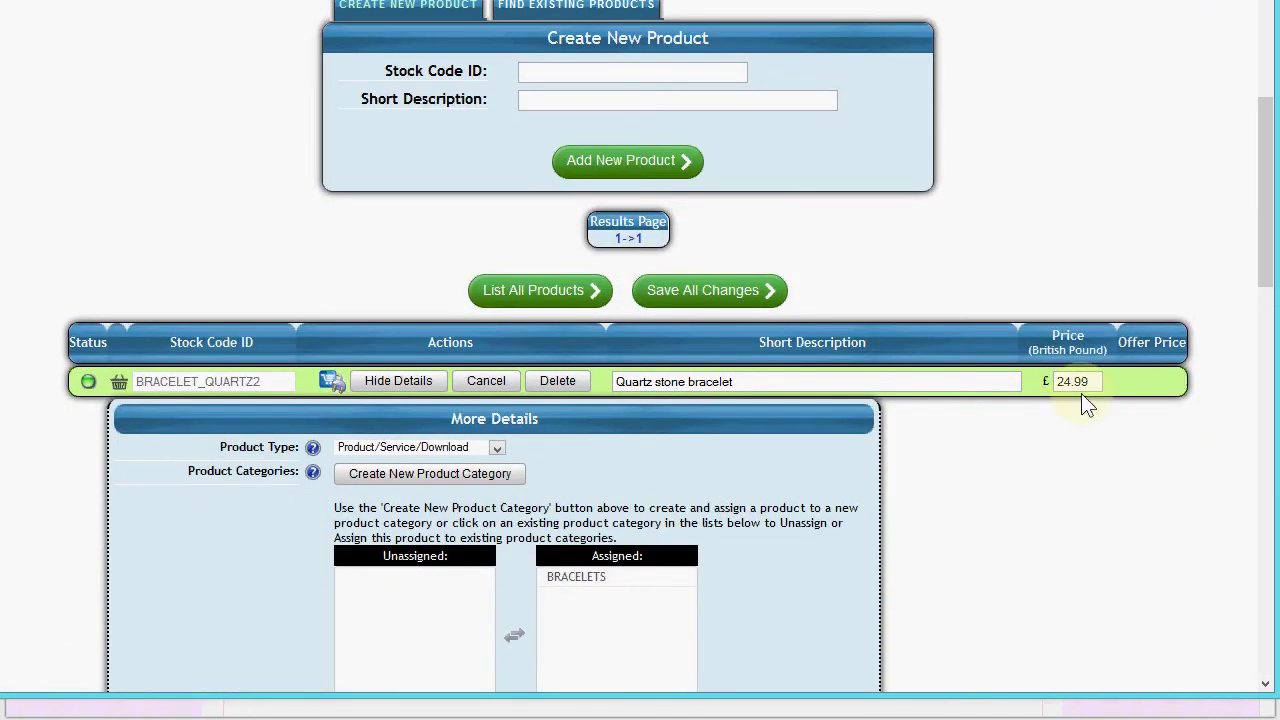
scroll(563, 430, down, 3)
scroll(632, 600, up, 4)
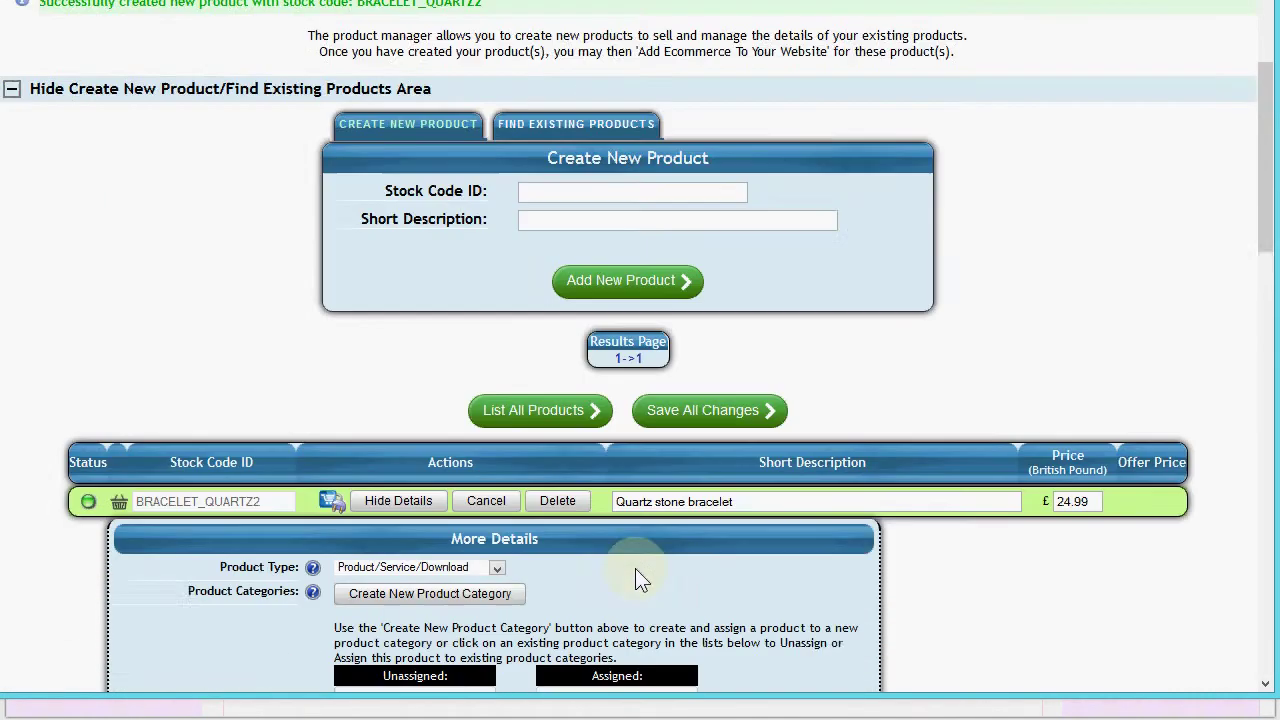
scroll(640, 578, up, 4)
scroll(486, 606, down, 3)
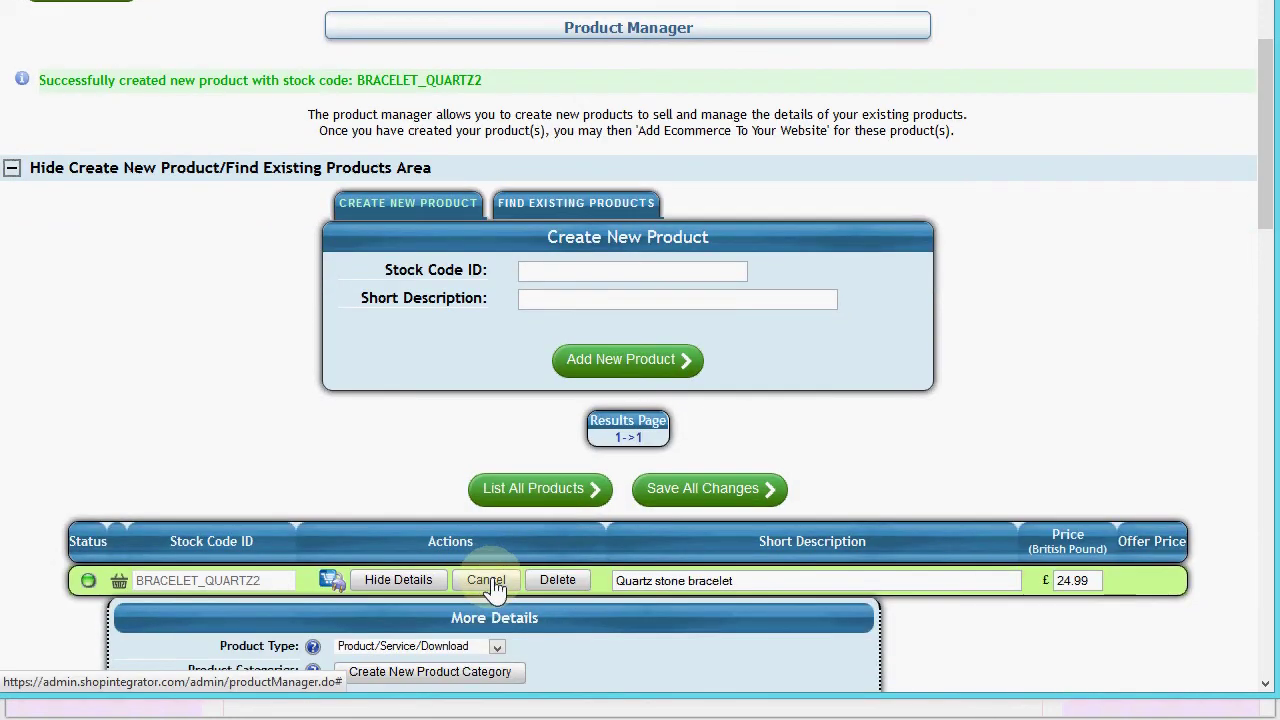
click(487, 581)
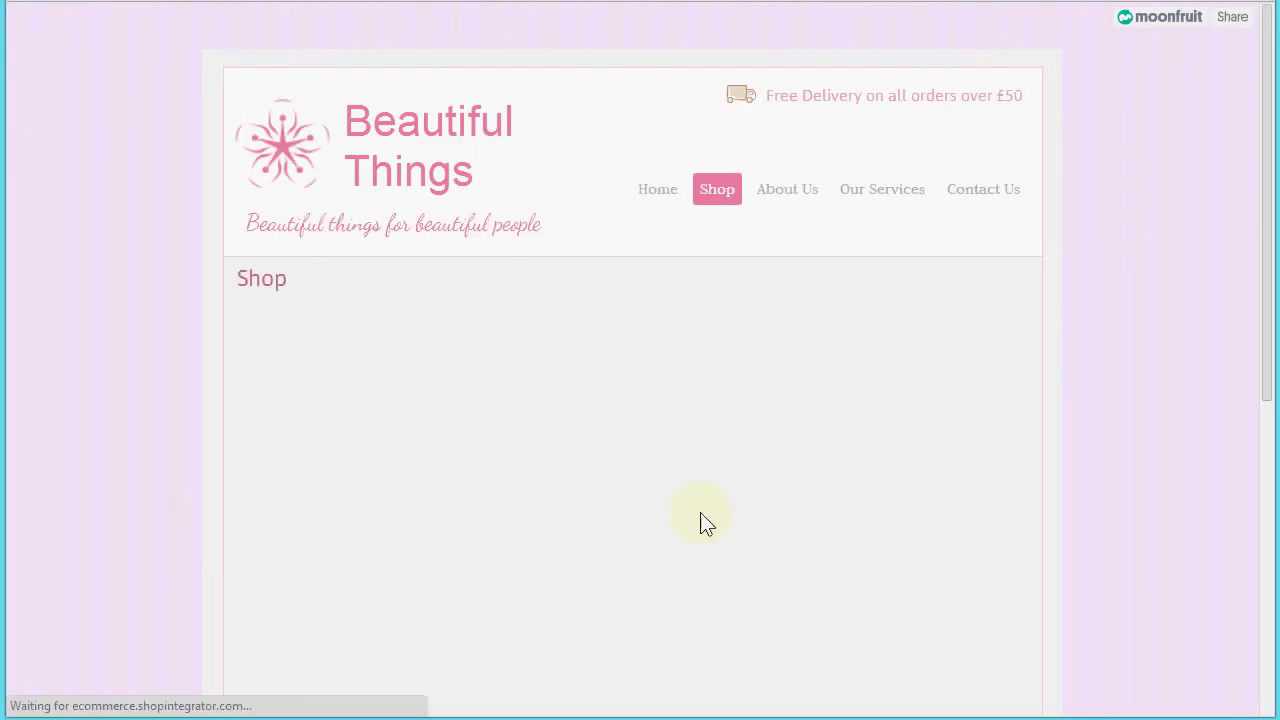
Step: Scroll the reloaded shop page to view the product table with the Quartz stone bracelet
scroll(1148, 510, down, 1)
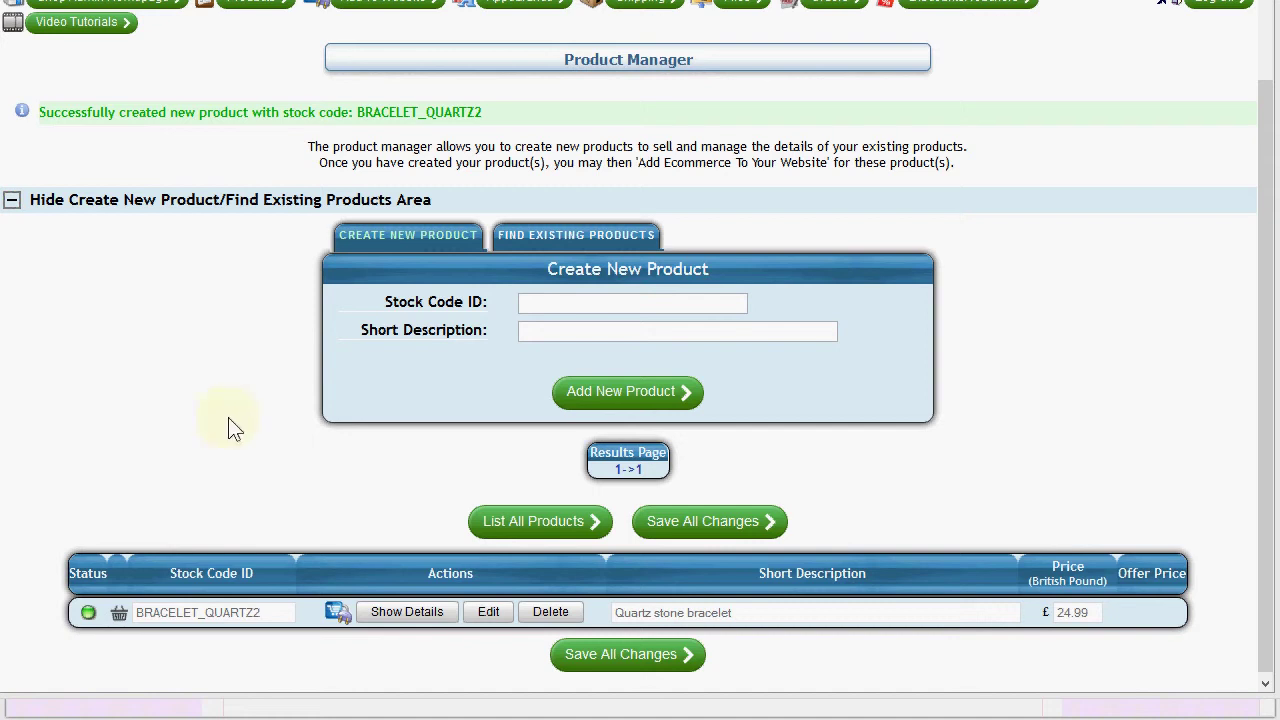
Step: Enter stock code NECK_ORANGEBEADS1, the suggested short description and price 19.99
click(543, 302)
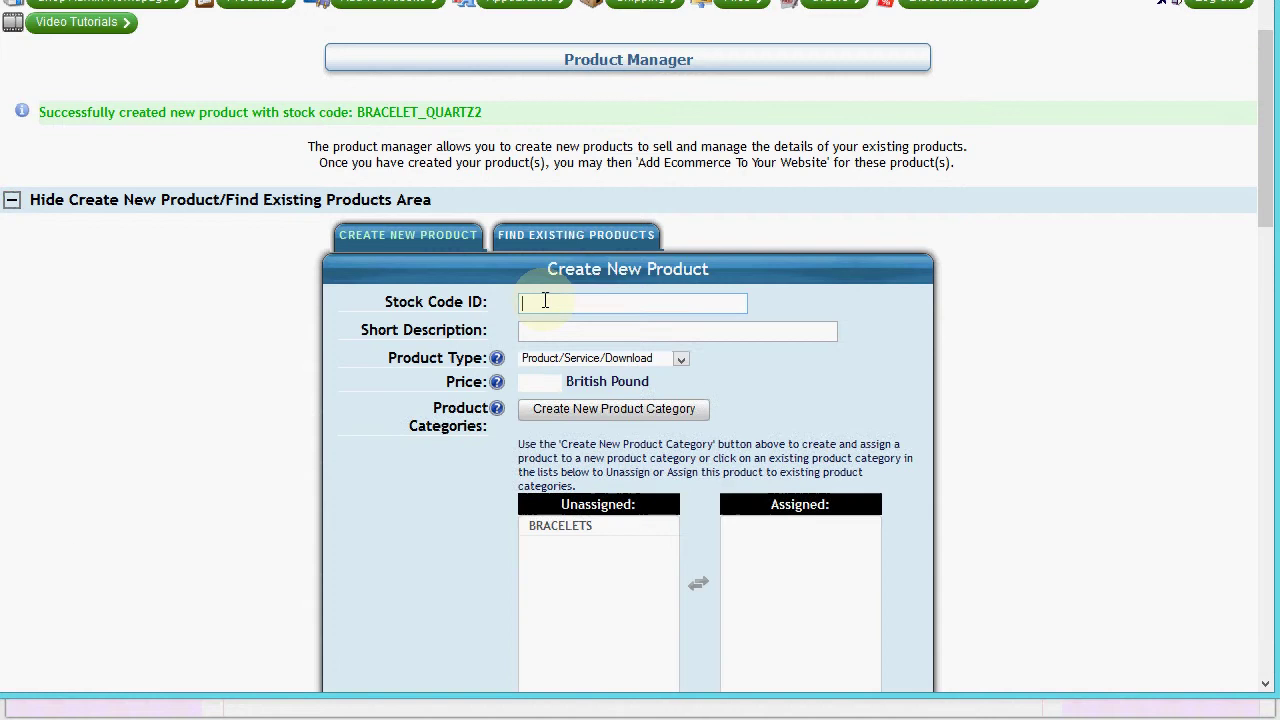
text(NECK_ORANGEBEADS1)
click(223, 466)
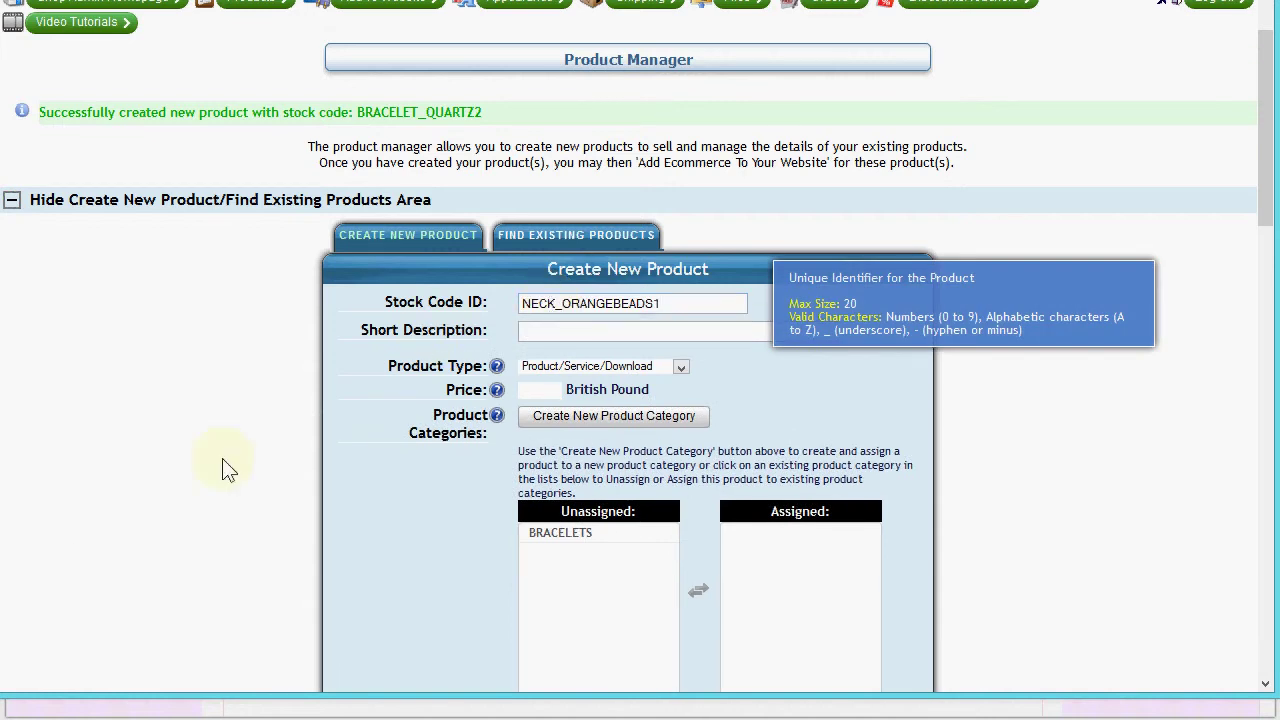
click(599, 330)
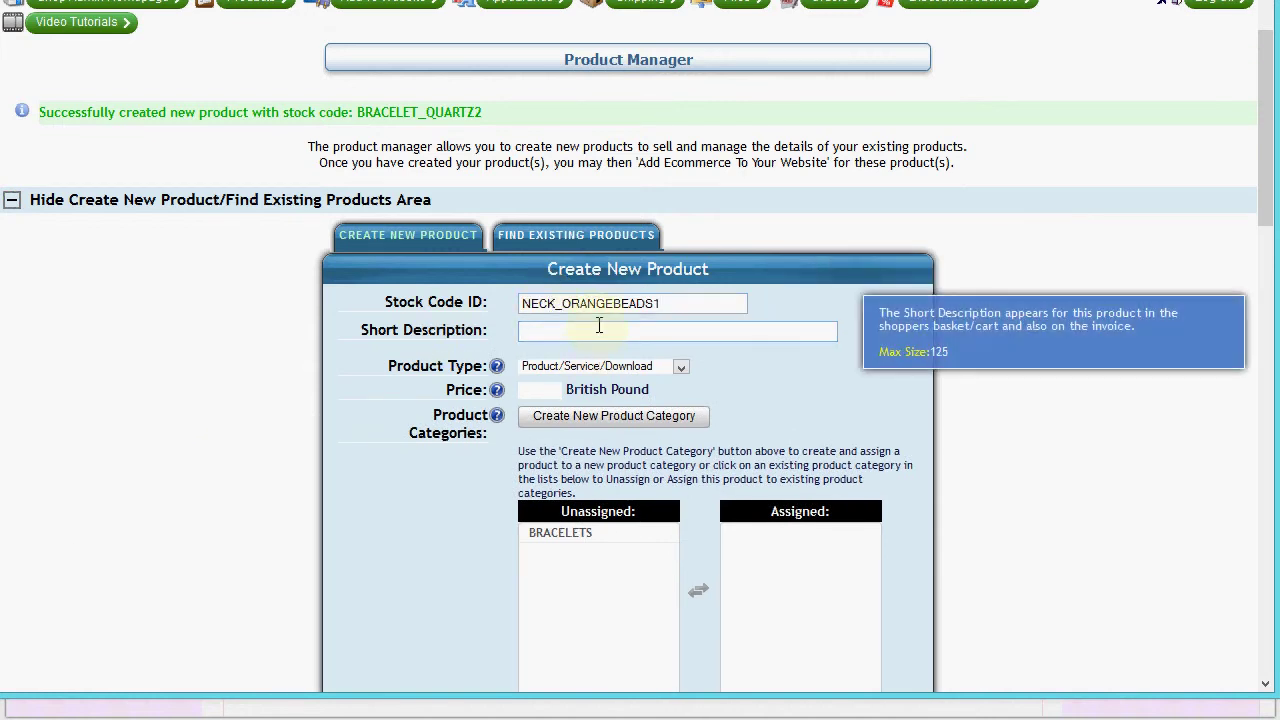
text(O)
key(Down)
key(Return)
click(557, 389)
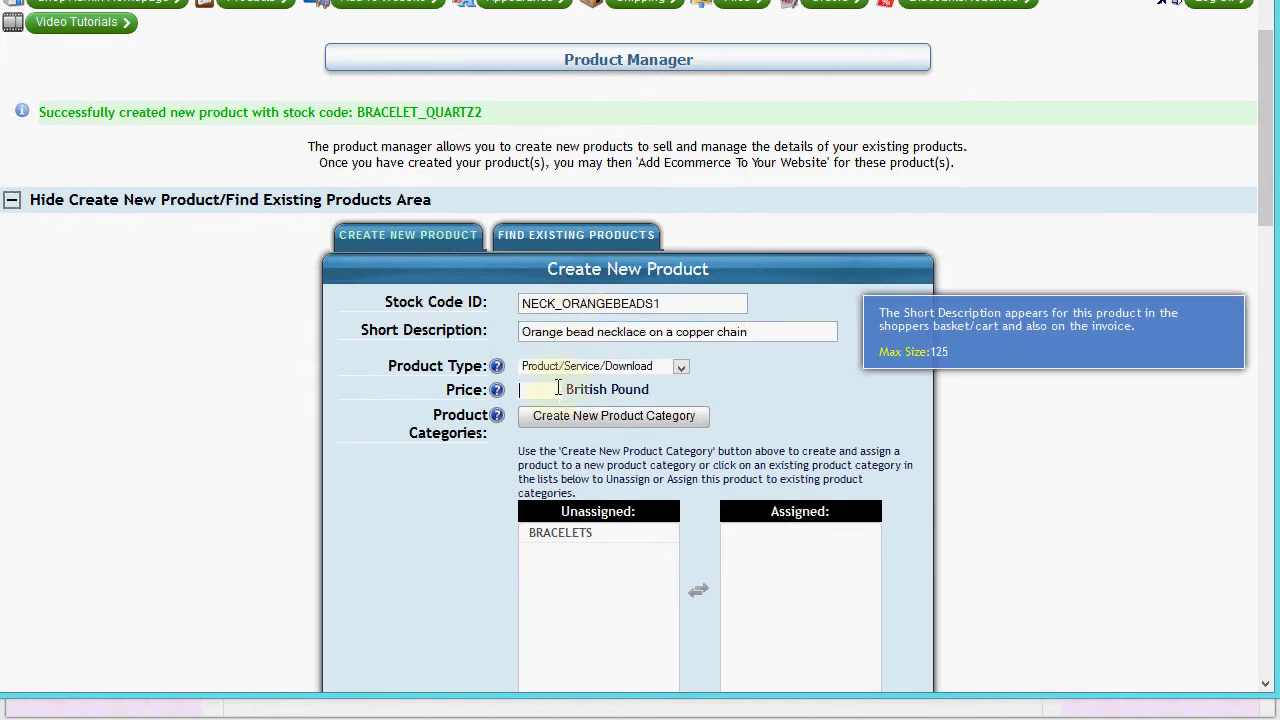
text(19)
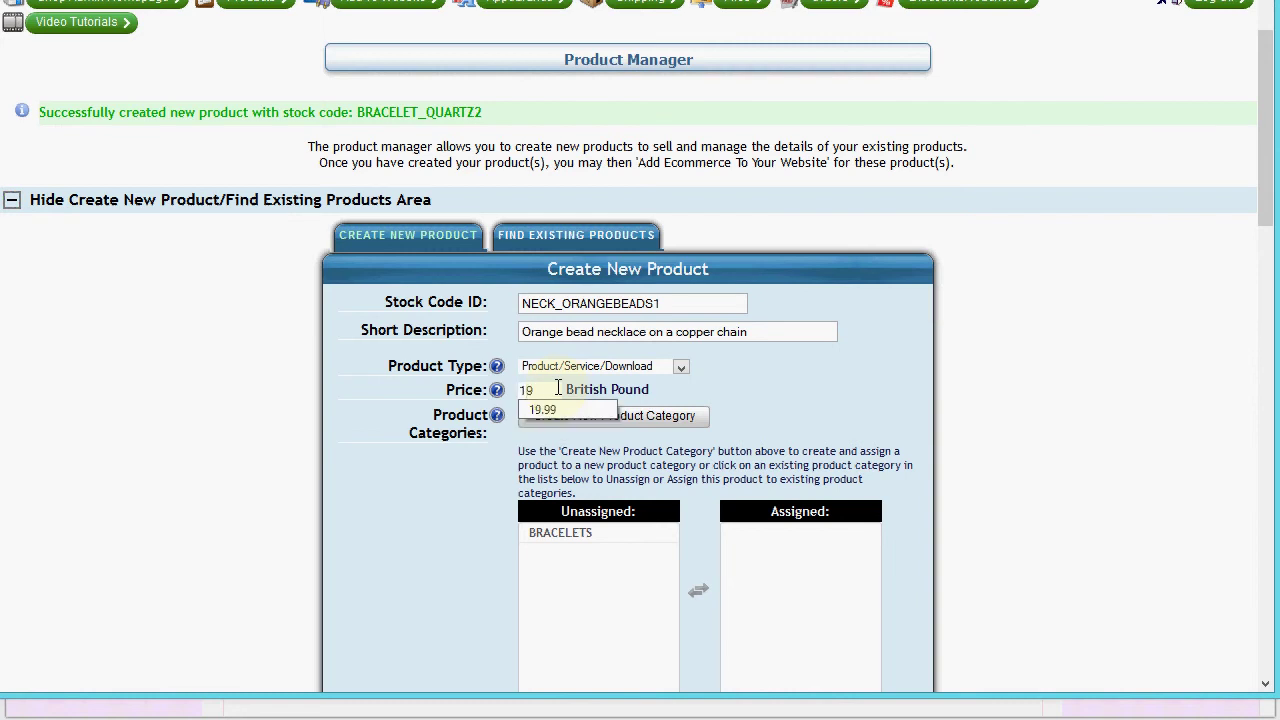
text(.99)
click(886, 423)
scroll(789, 434, down, 2)
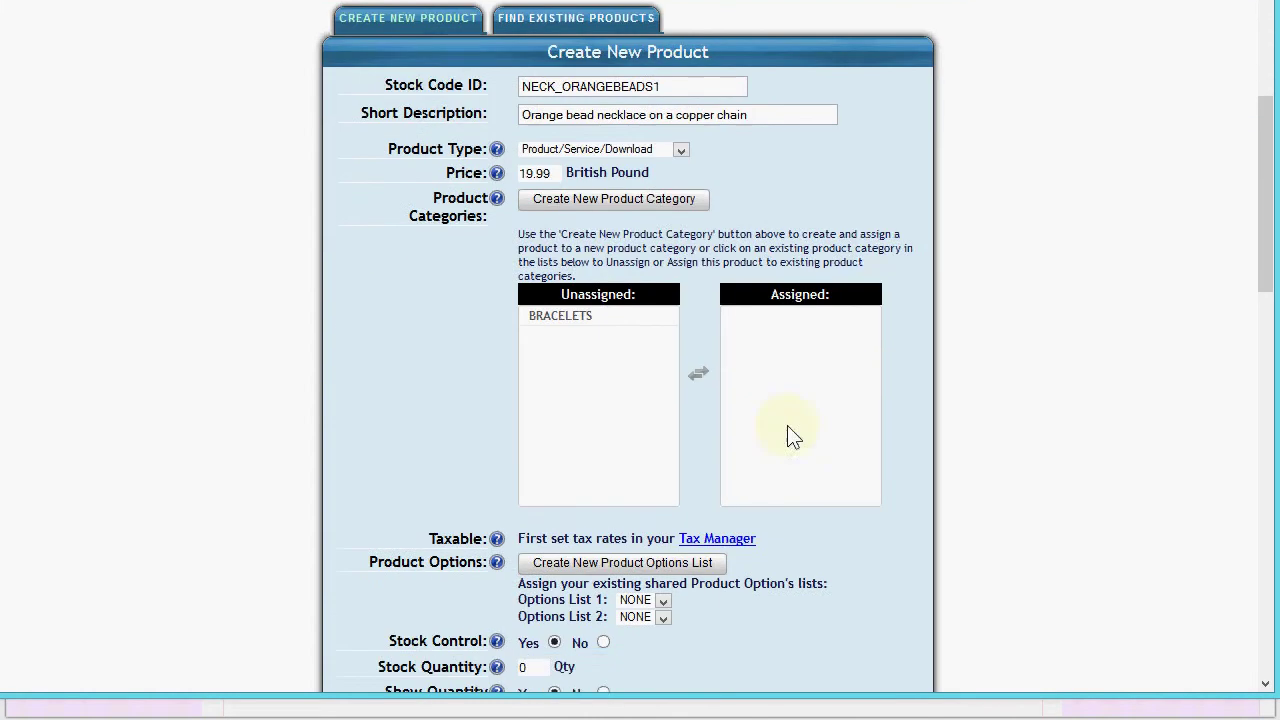
Step: Create a NECKLACES category described as Necklaces
click(612, 192)
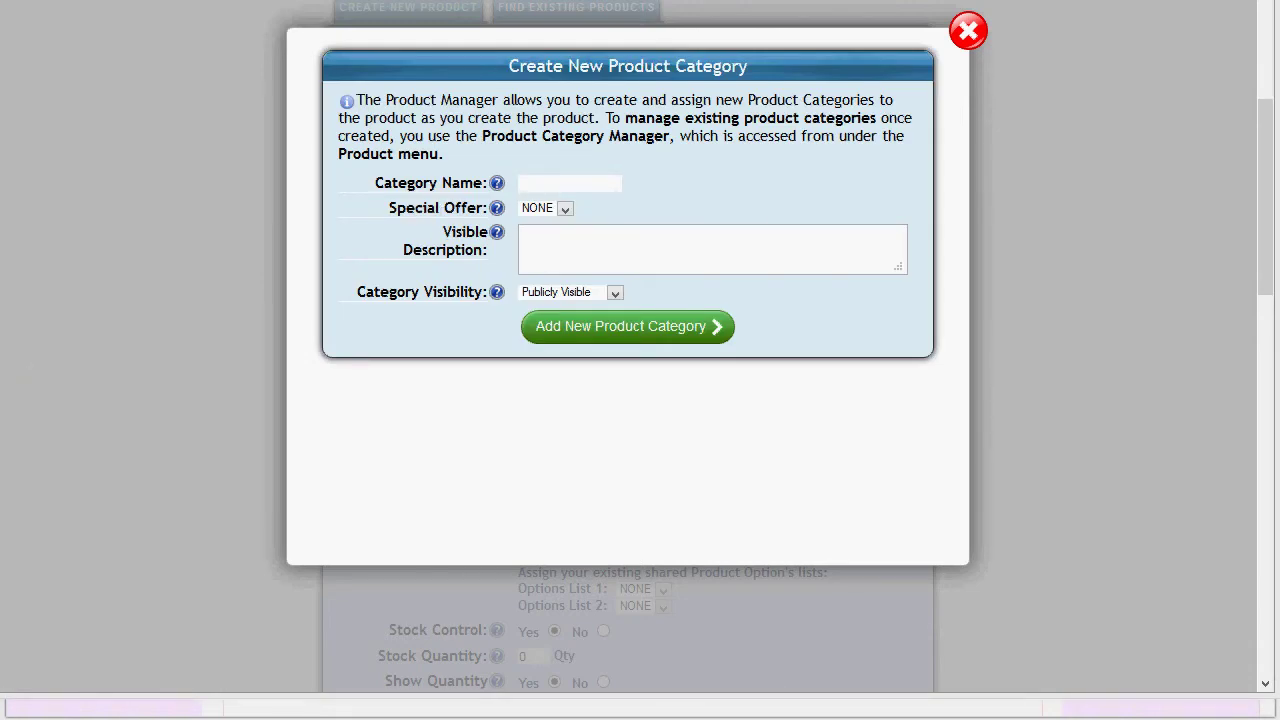
click(543, 183)
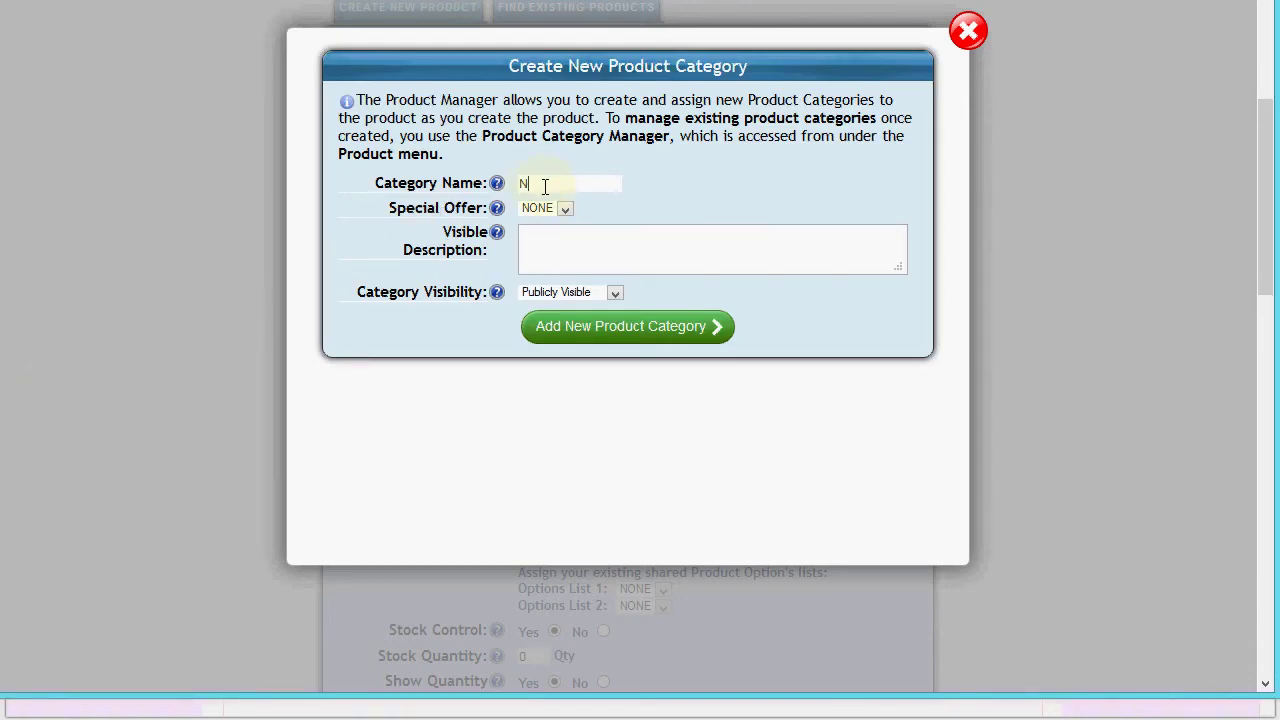
text(N)
click(545, 199)
text(Necklaces)
click(619, 326)
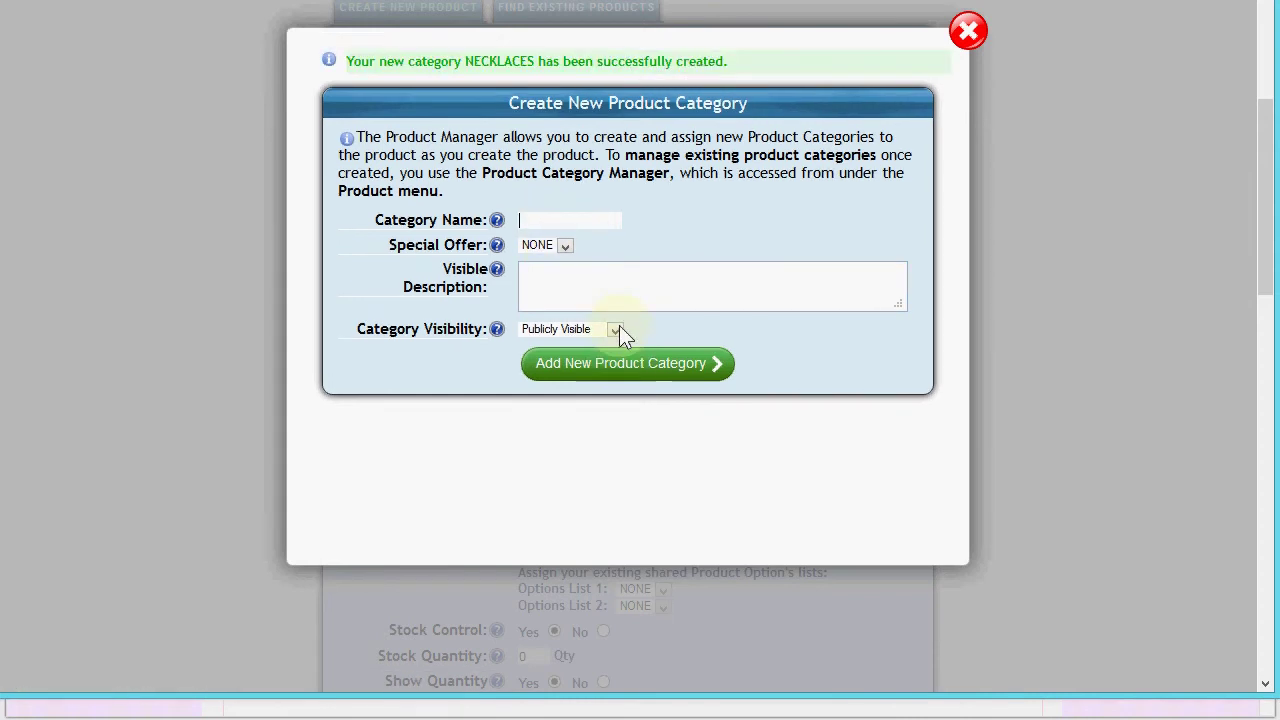
click(968, 30)
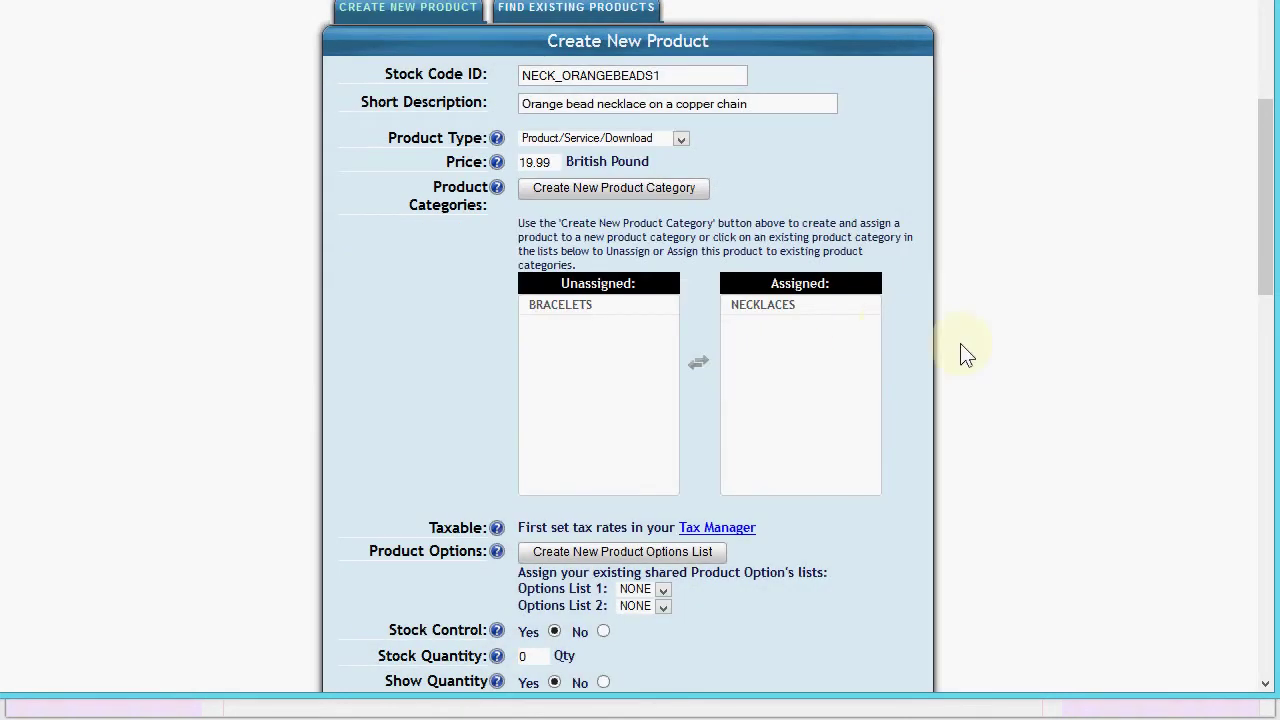
Step: Select the NECKLACES category and paste the orange beads on copper chain description
scroll(965, 354, down, 3)
scroll(900, 300, up, 3)
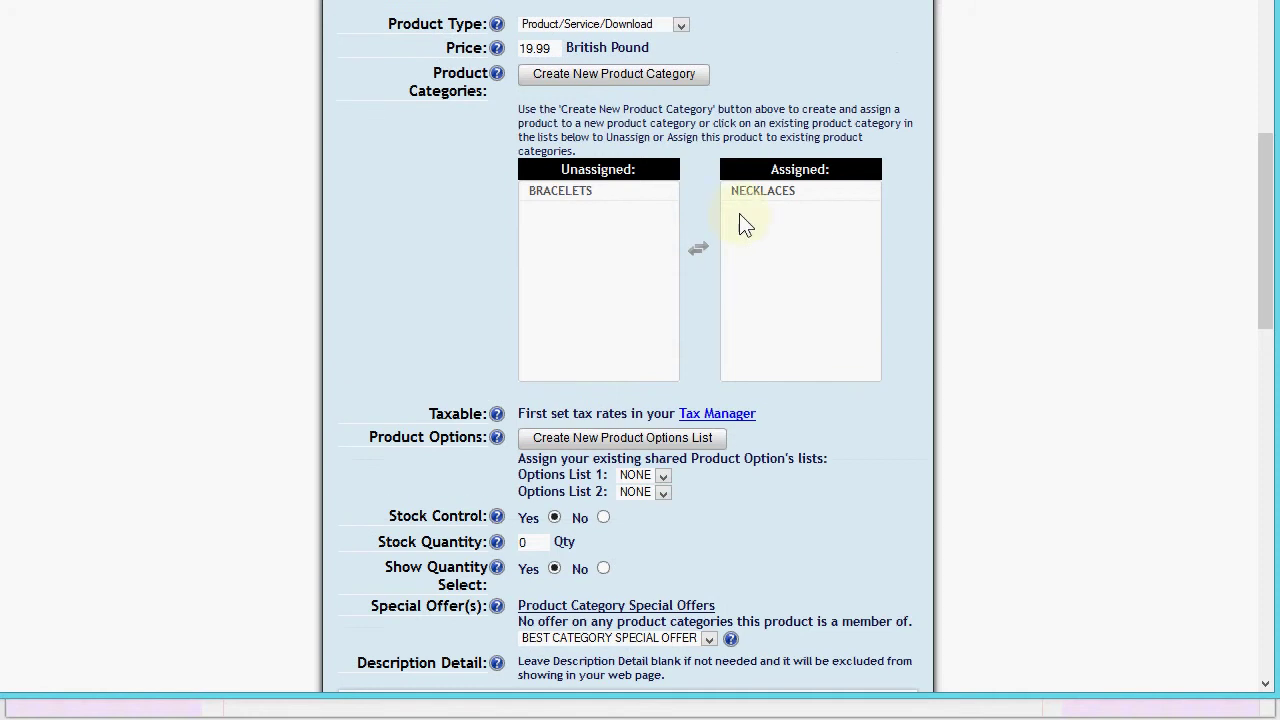
click(760, 190)
scroll(917, 430, down, 3)
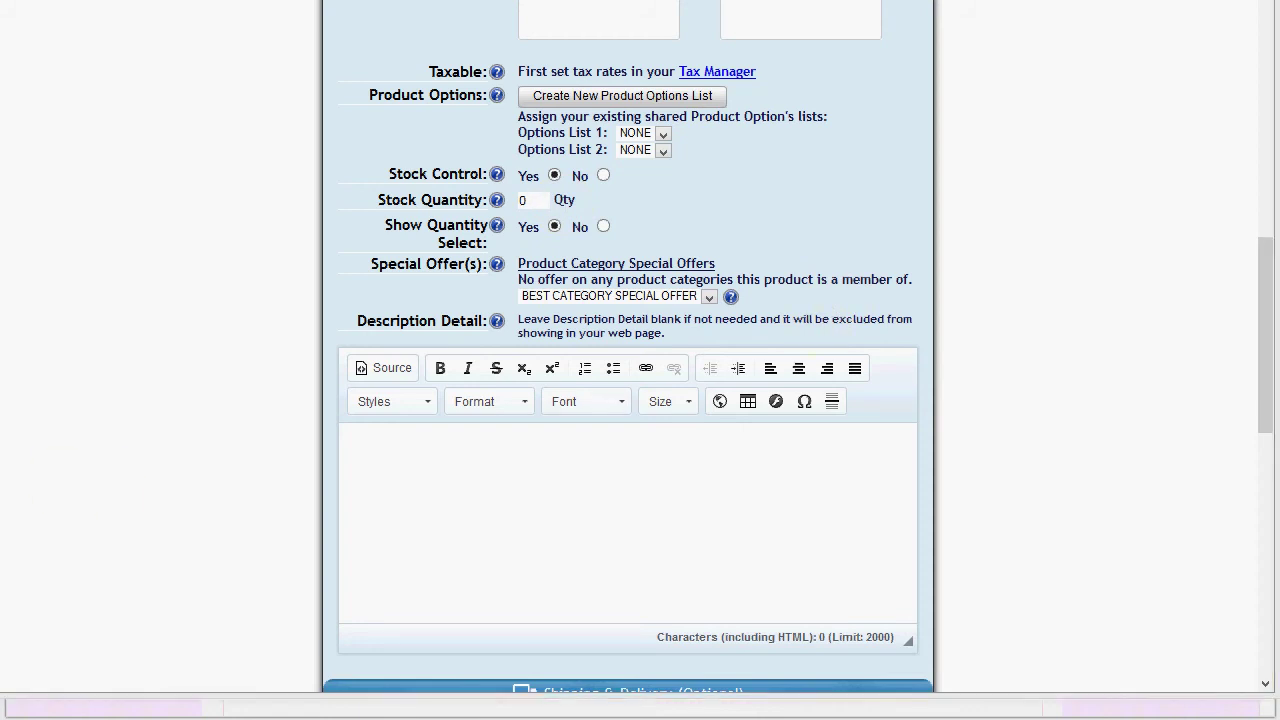
click(397, 449)
text(Orange oval beads with a deep amber like coloring set amongst copper ringlets on a copper chain.)
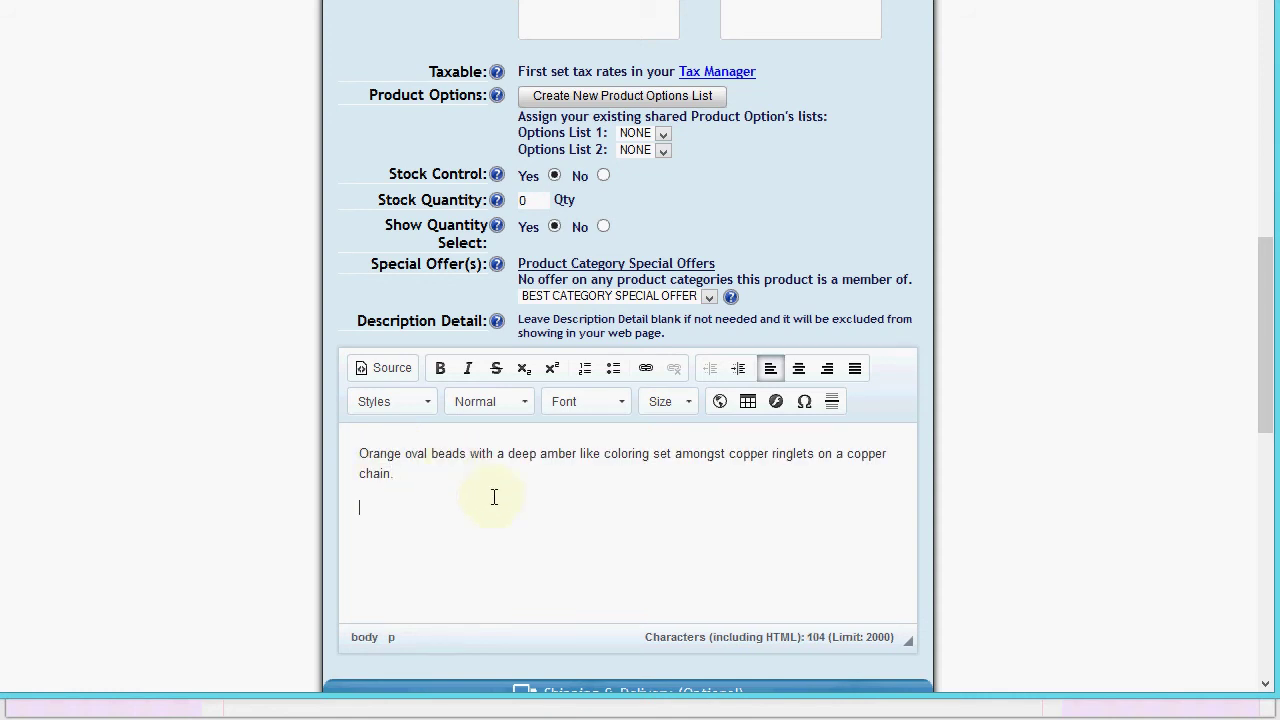
scroll(626, 509, down, 6)
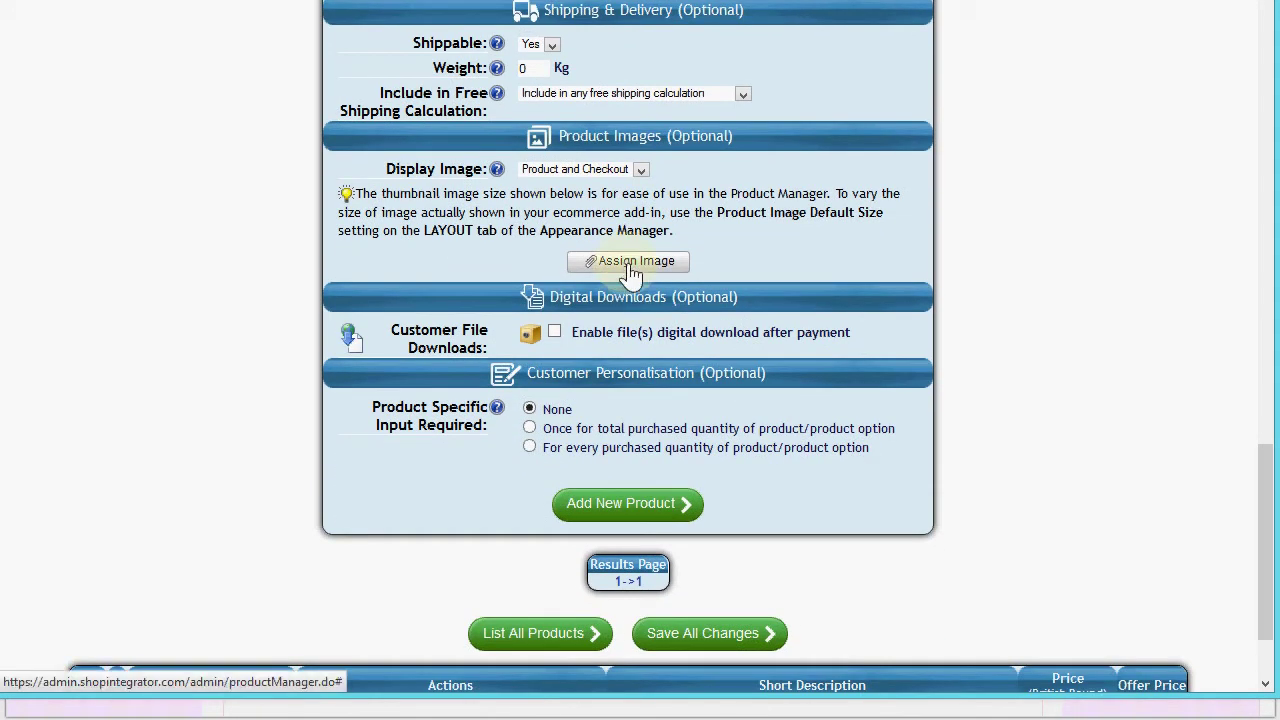
Step: Upload necklace_turquoise_beads.jpg as the necklace product's image
click(633, 261)
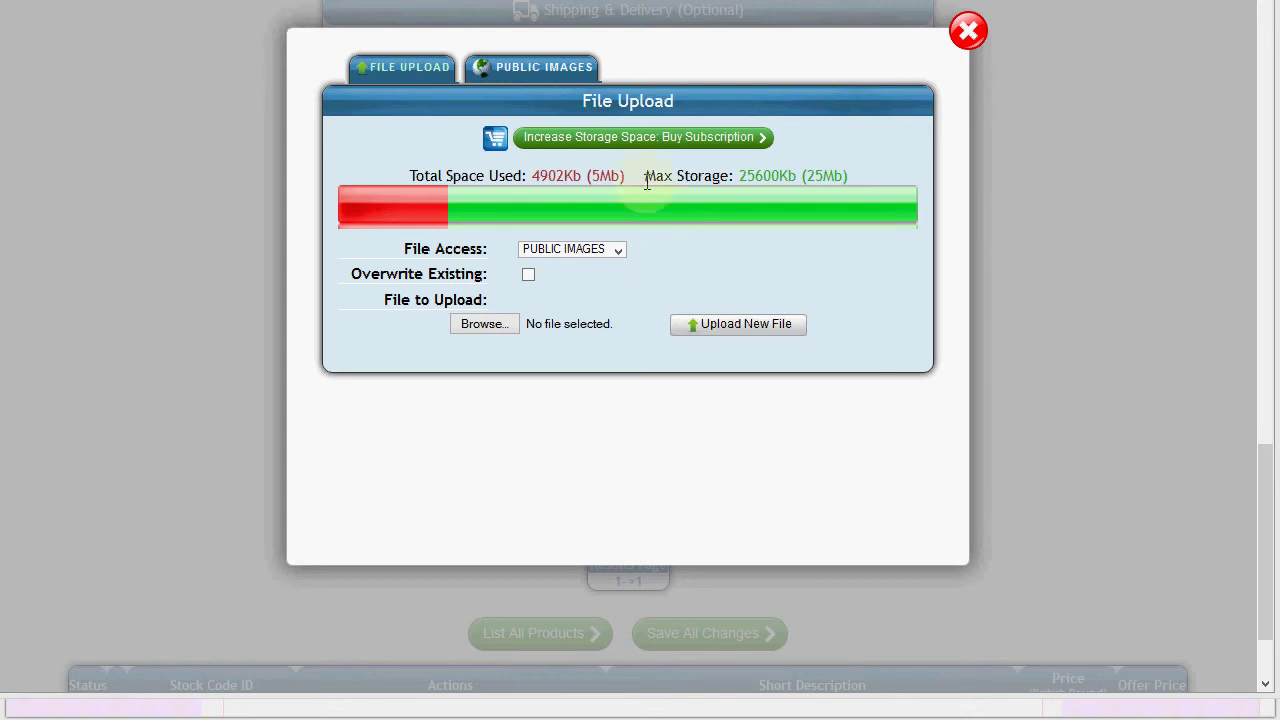
click(488, 322)
text(necklace_turquoise_beads.jpg)
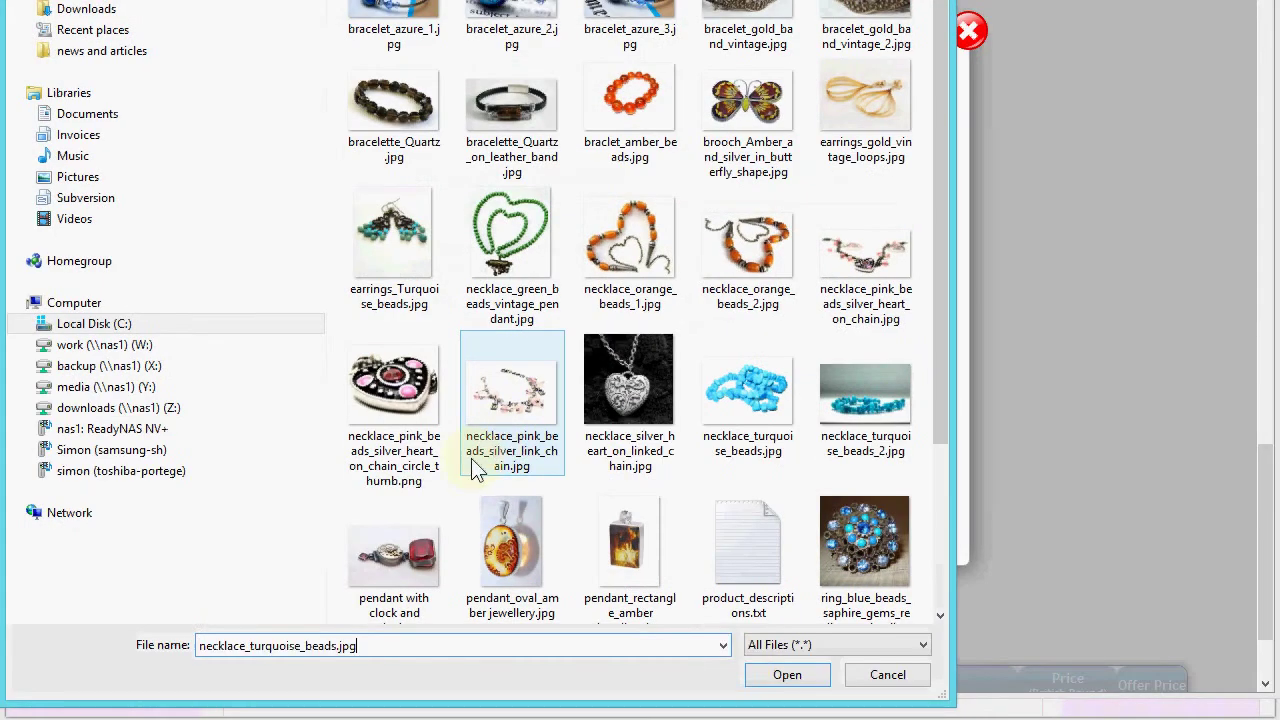
click(768, 675)
click(752, 328)
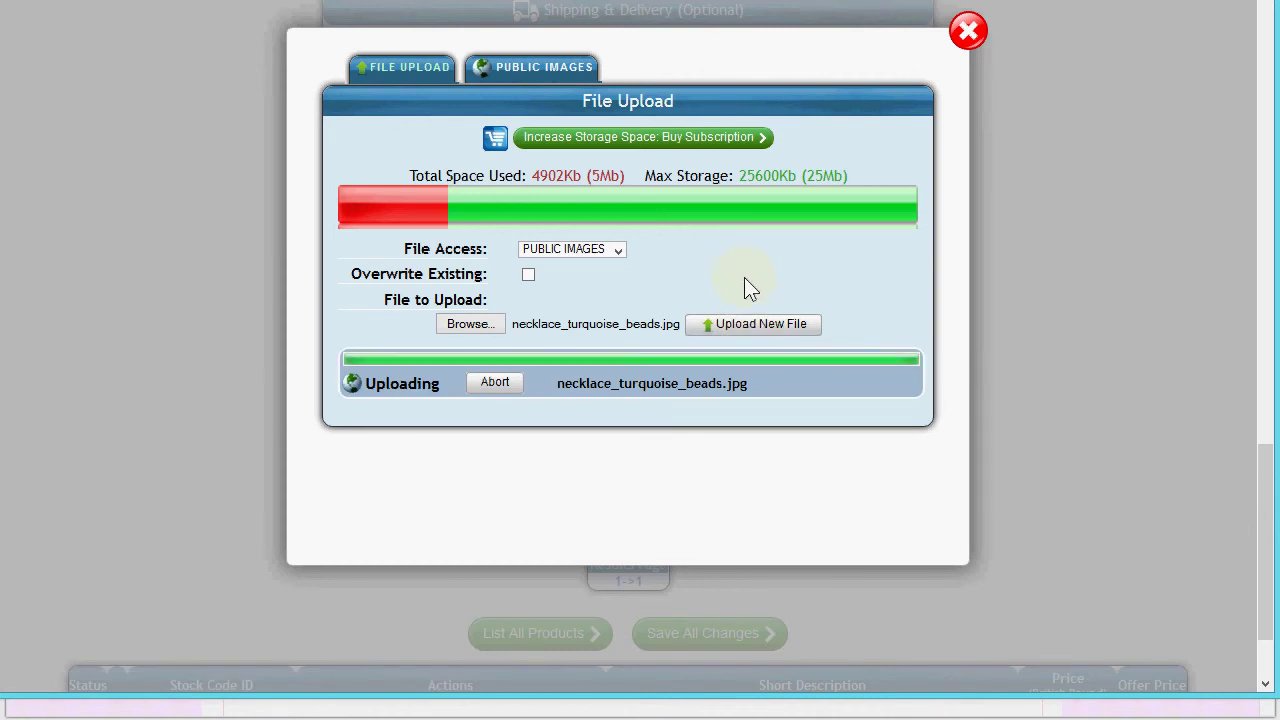
click(970, 32)
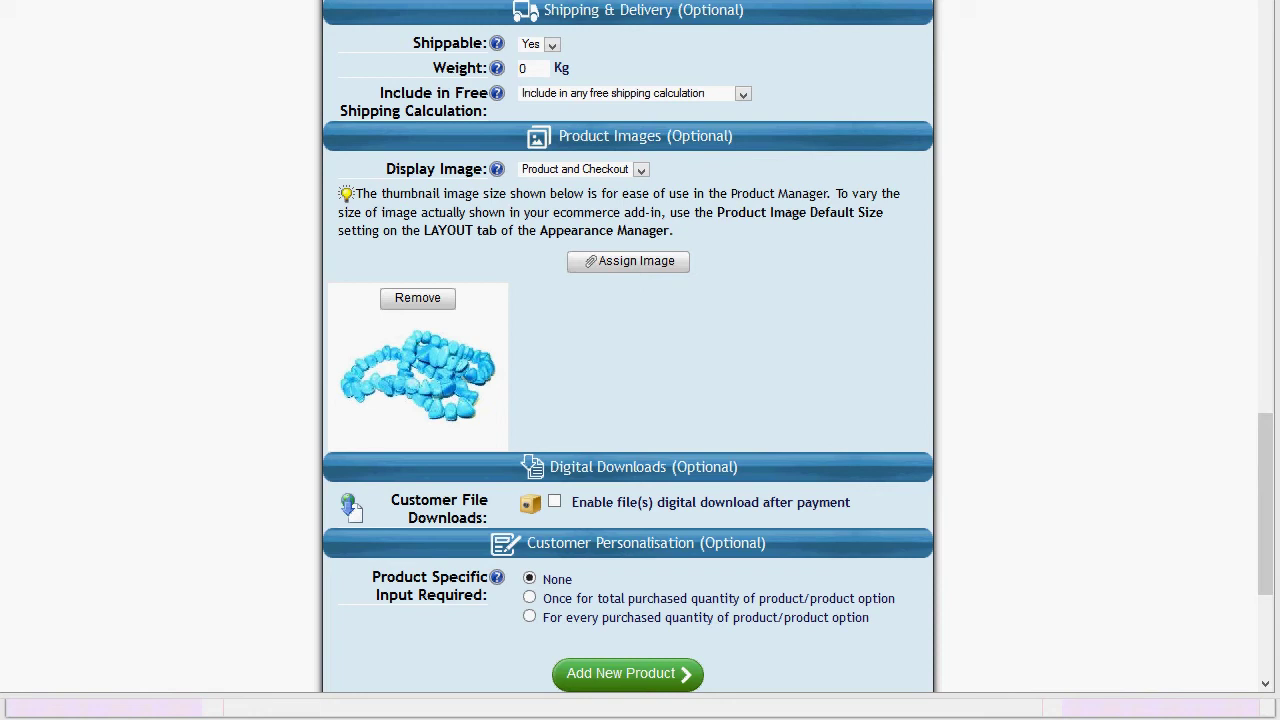
Step: Save the necklace product and reload the live shop page
click(621, 675)
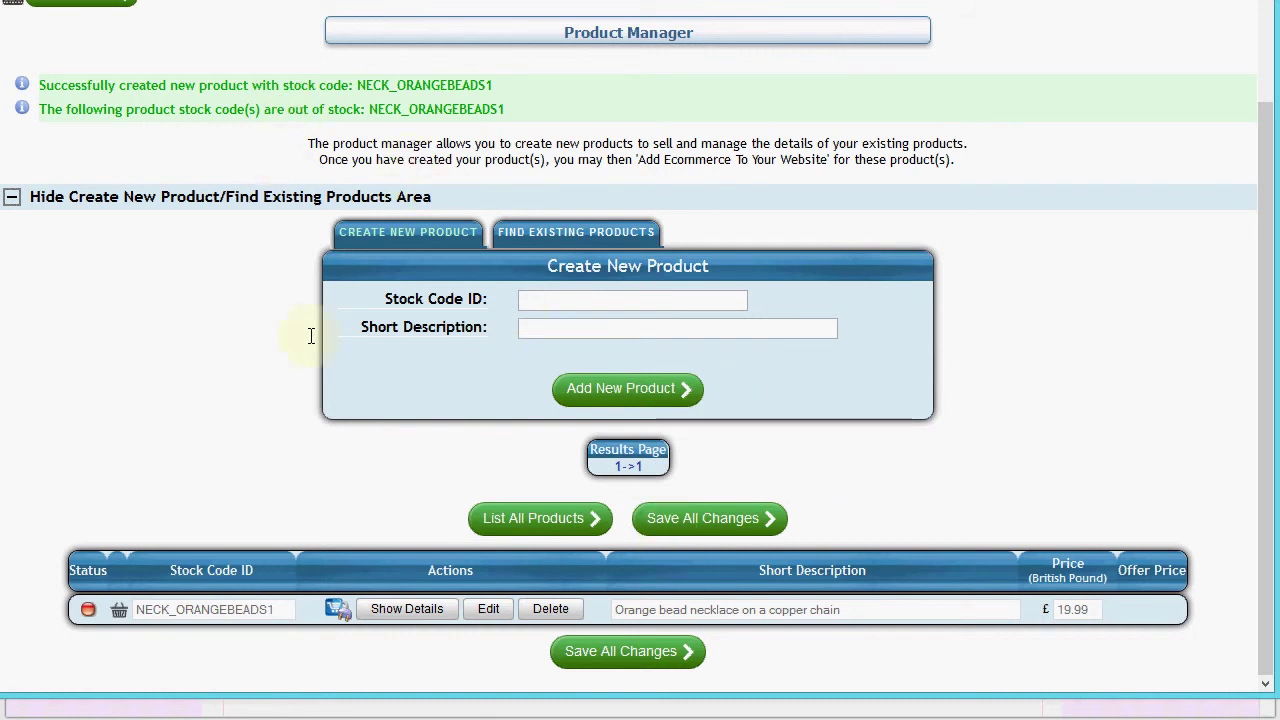
click(278, 712)
key(F5)
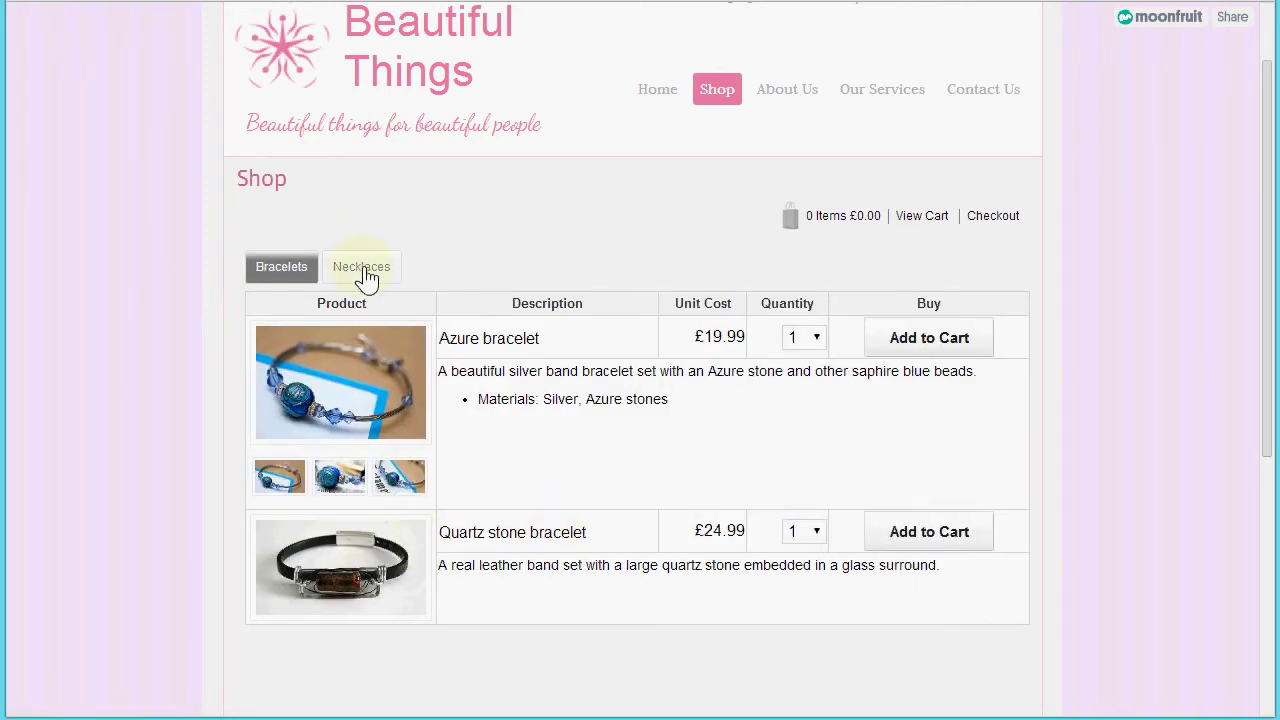
Step: Confirm the orange bead necklace appears under Necklaces, revisit Bracelets, then return to editing the Shop page
click(362, 270)
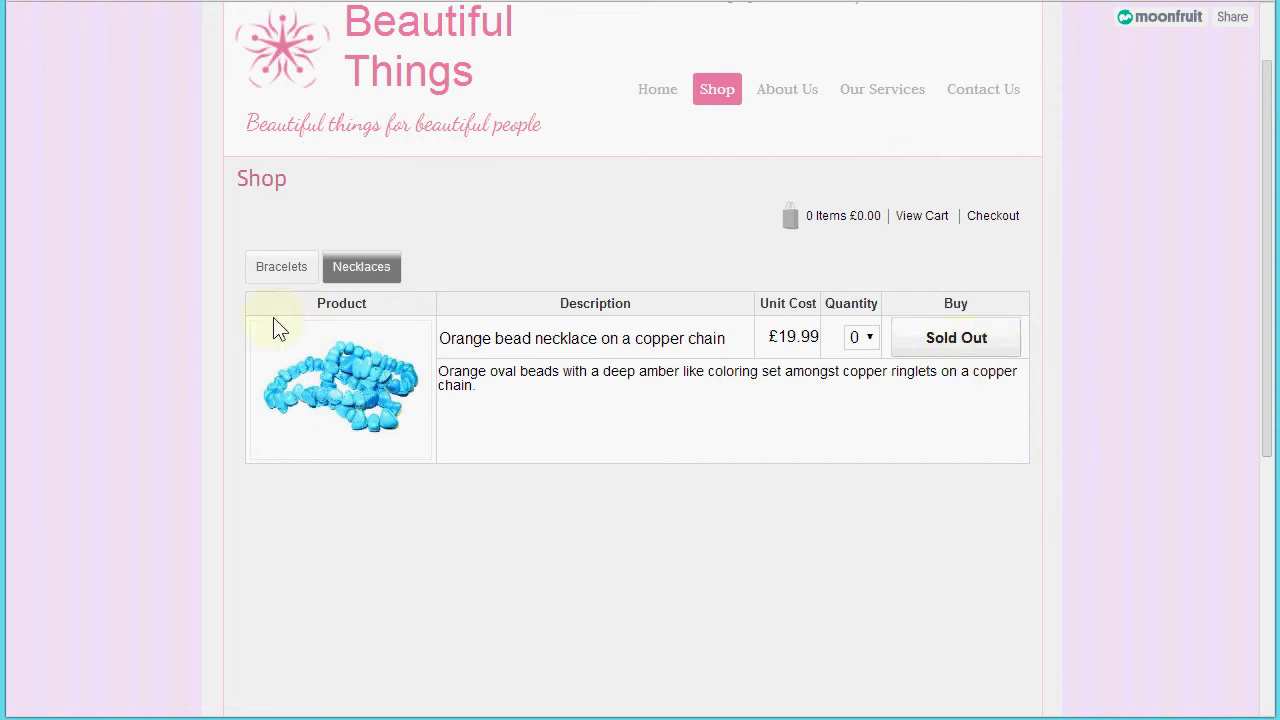
click(277, 278)
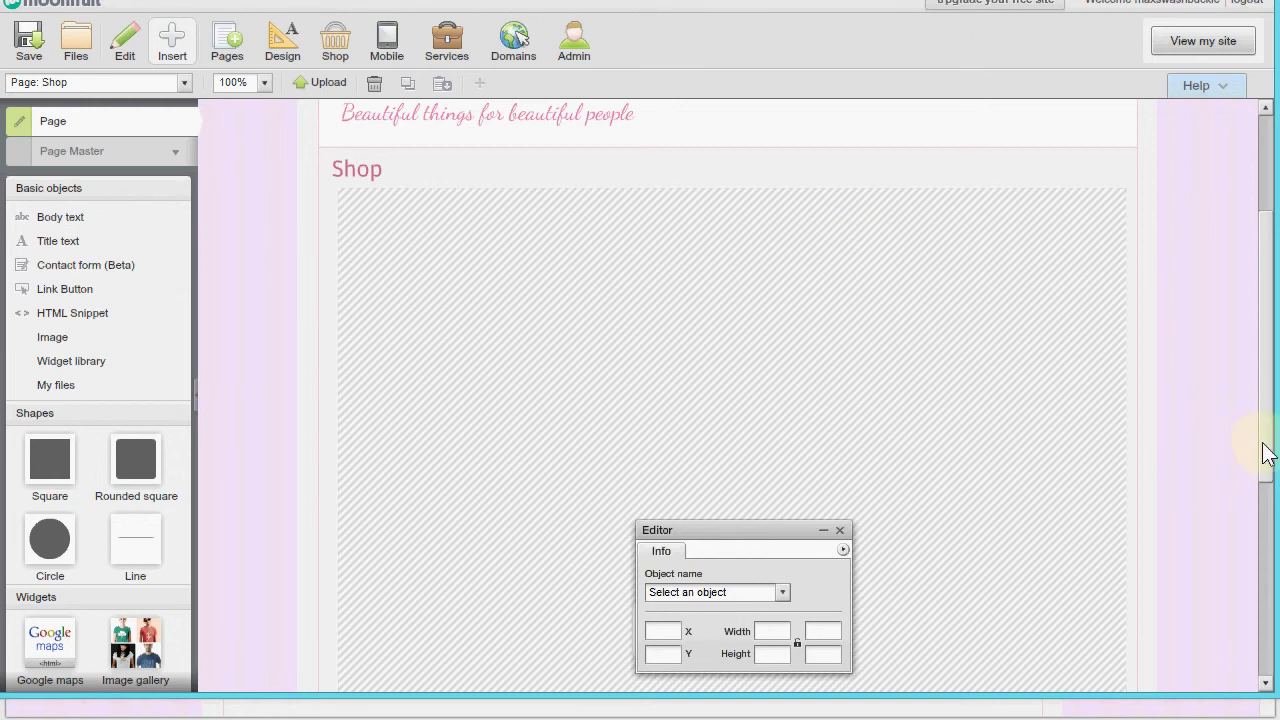
drag(1268, 452, 1272, 288)
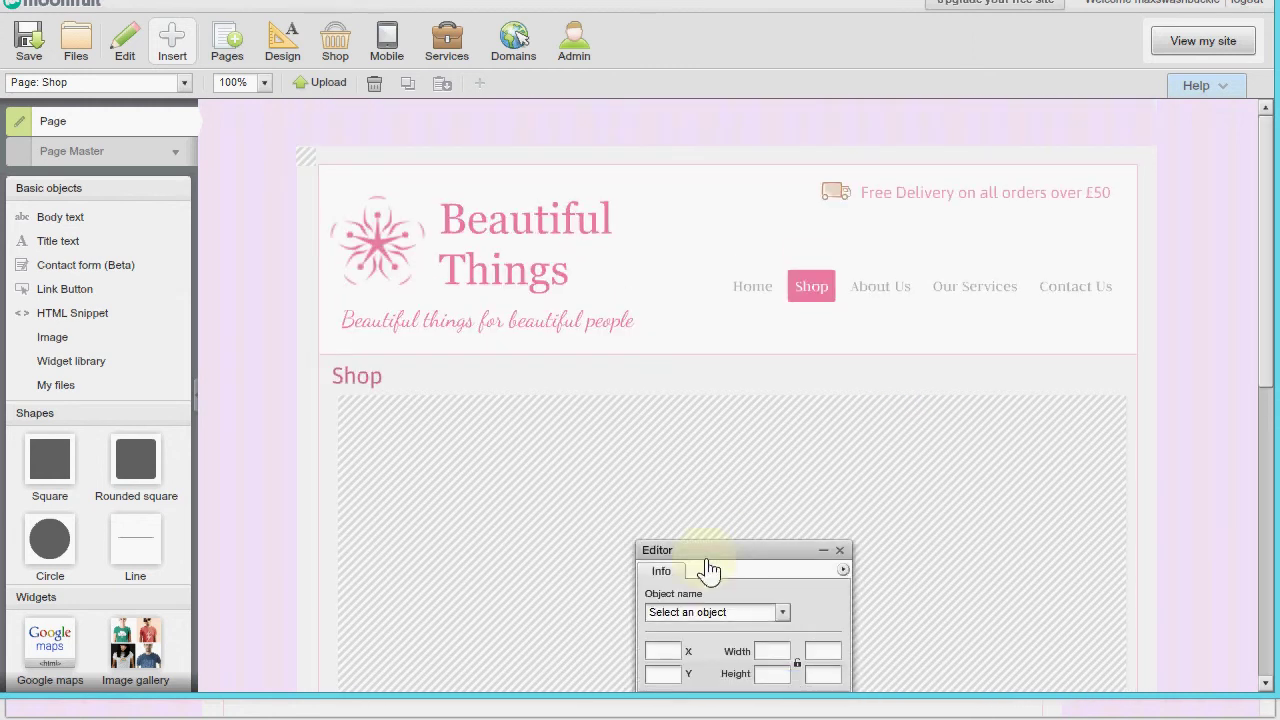
drag(710, 553, 885, 395)
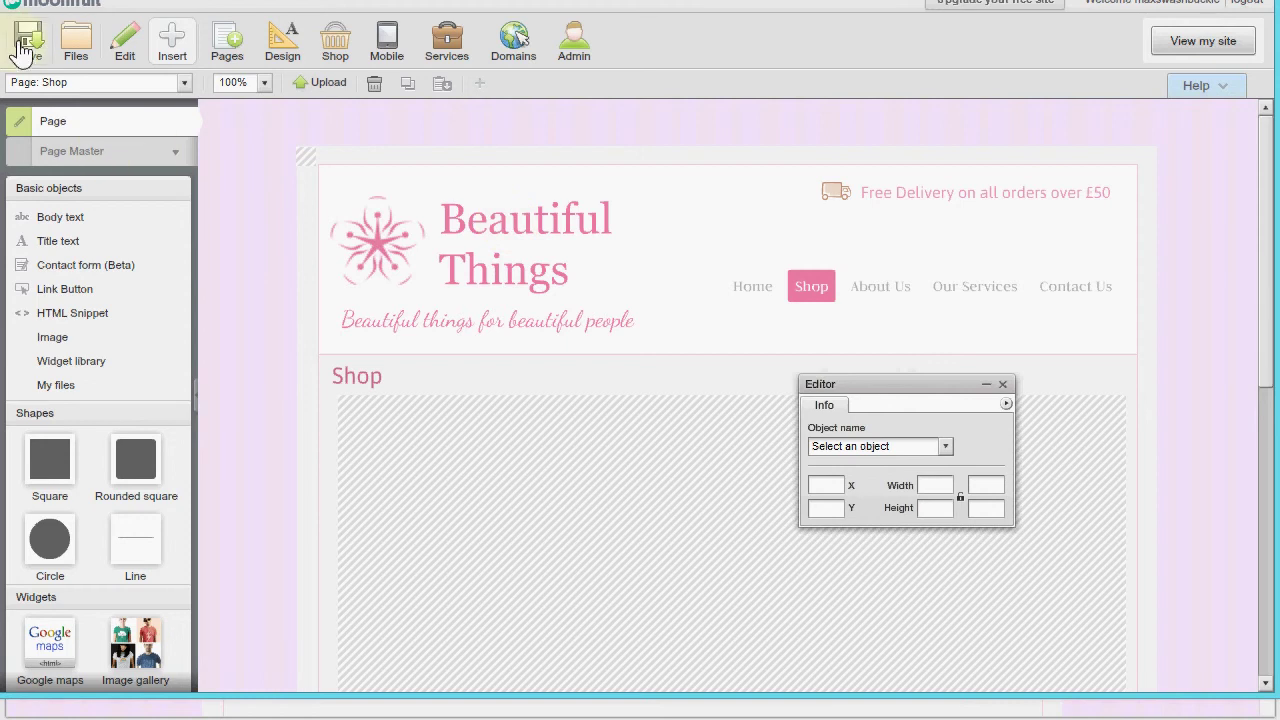
Step: Agree to edit the shared page master and select the Beautiful Things heading
double_click(493, 228)
click(697, 385)
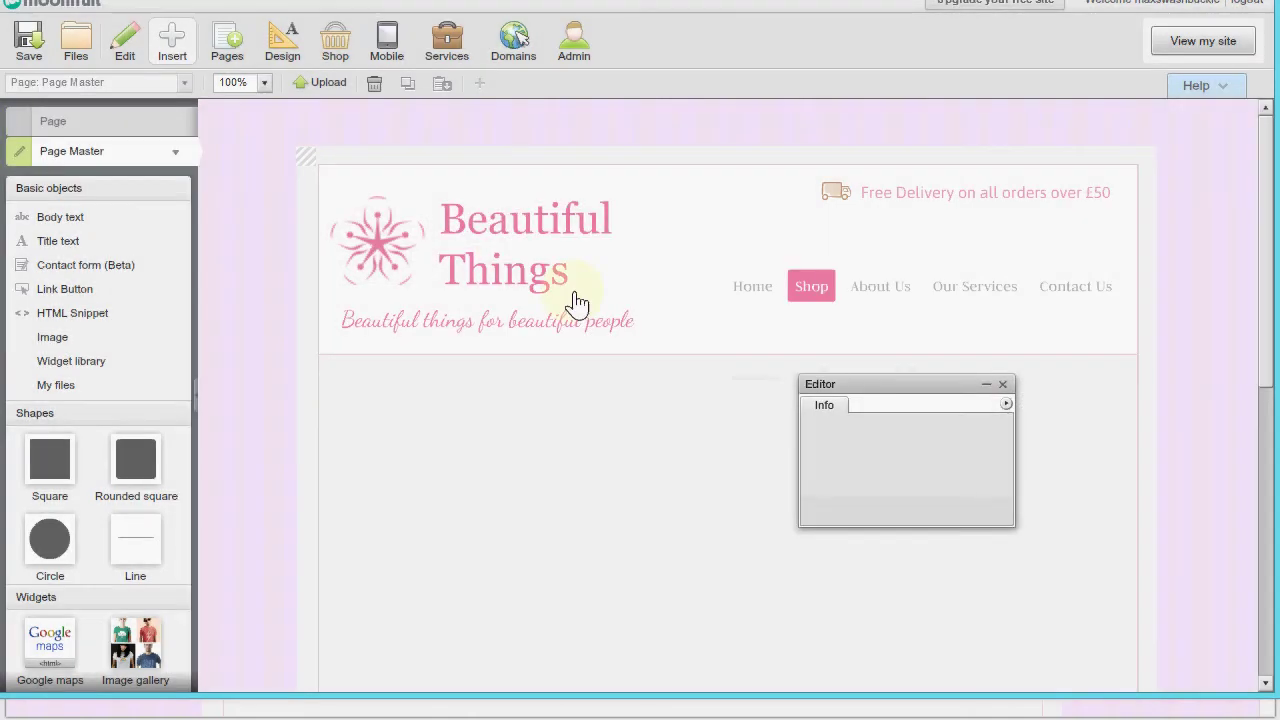
click(524, 245)
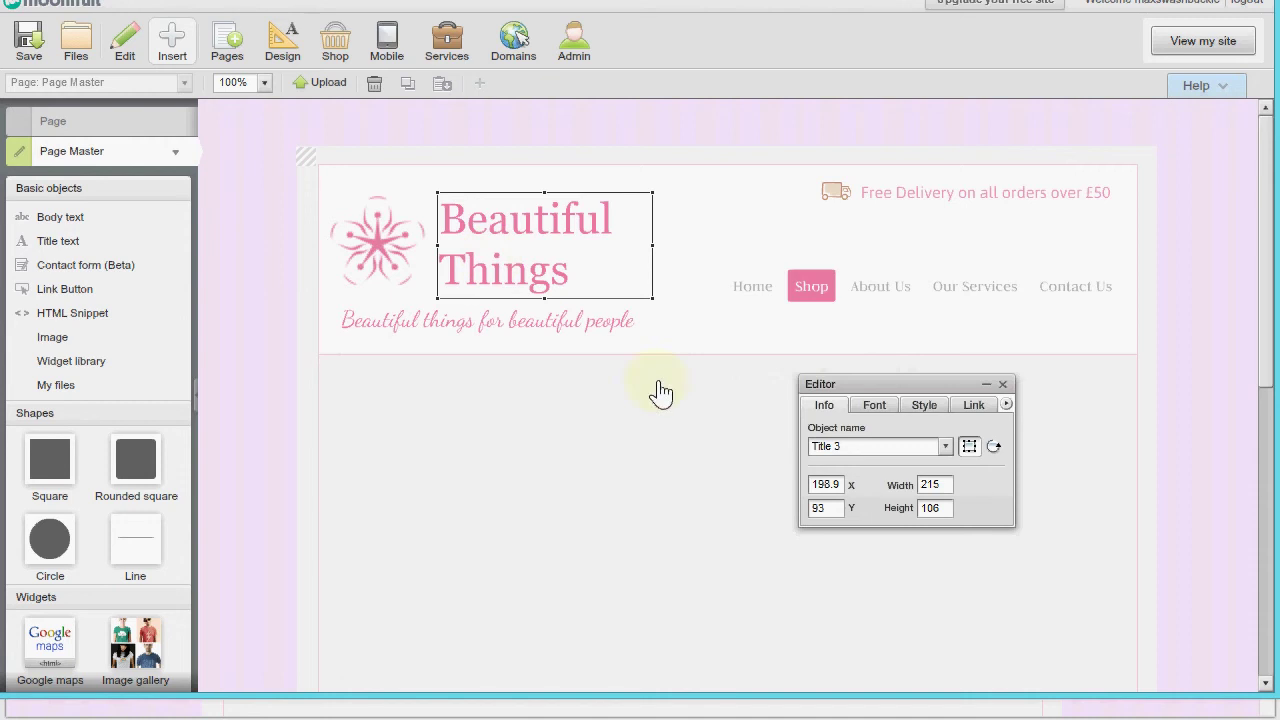
click(874, 412)
Step: Copy the heading's pink font colour code e87fa4 from its colour picker
click(875, 407)
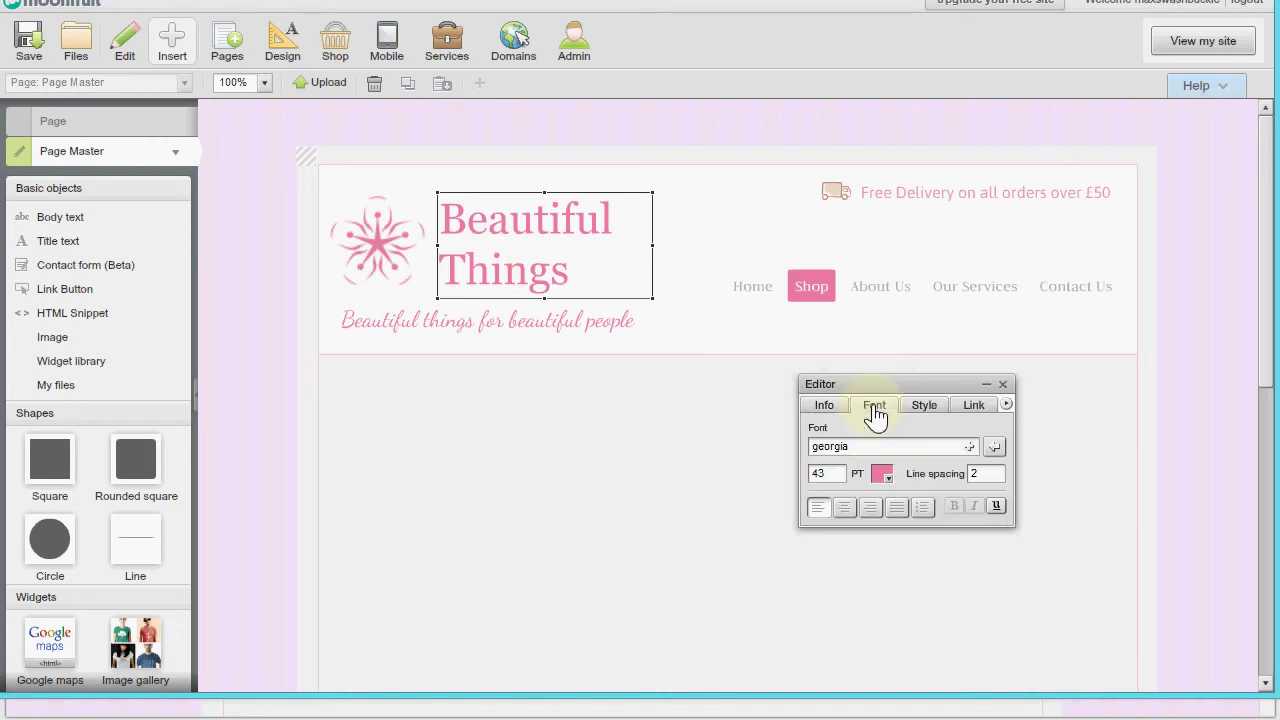
click(882, 478)
click(882, 478)
click(882, 478)
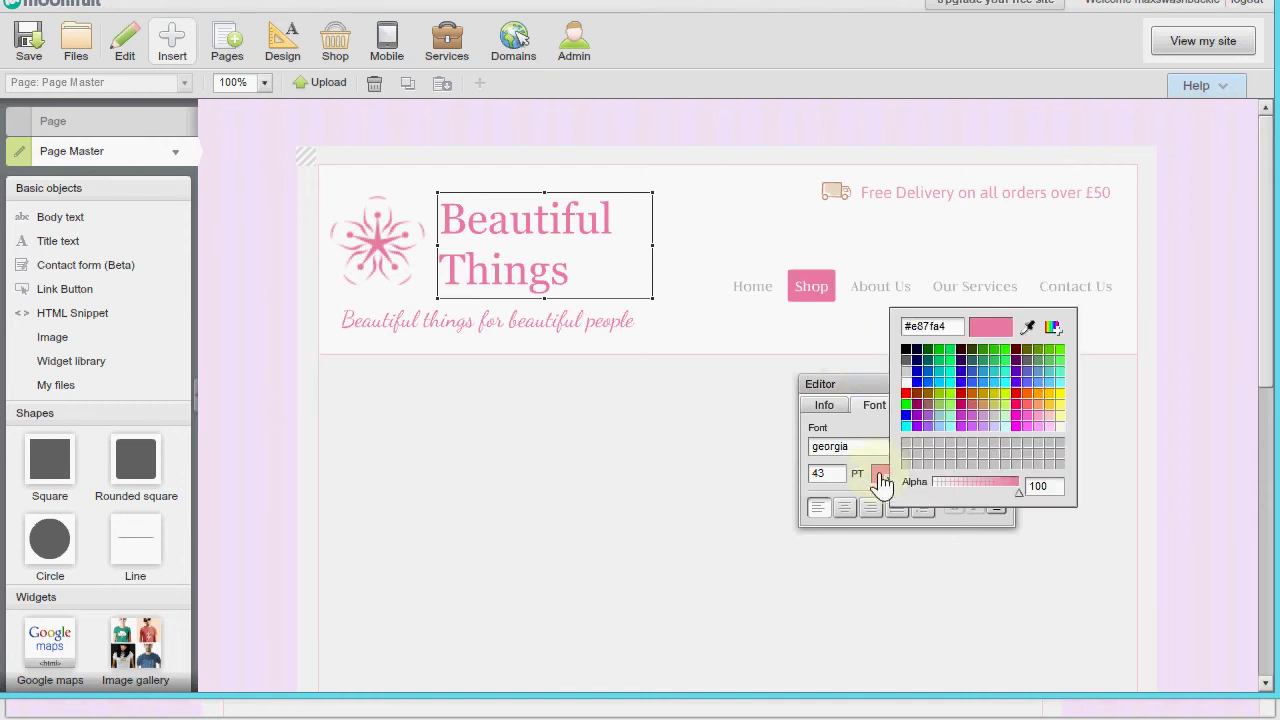
double_click(933, 322)
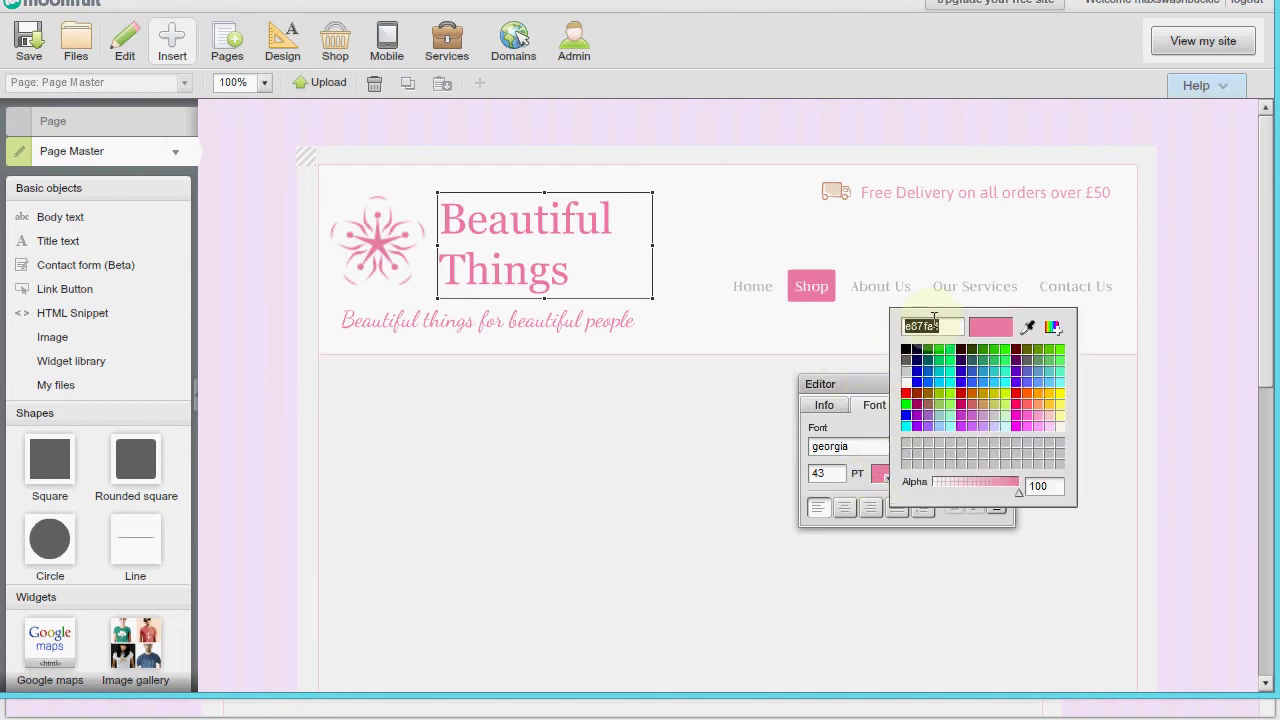
right_click(931, 326)
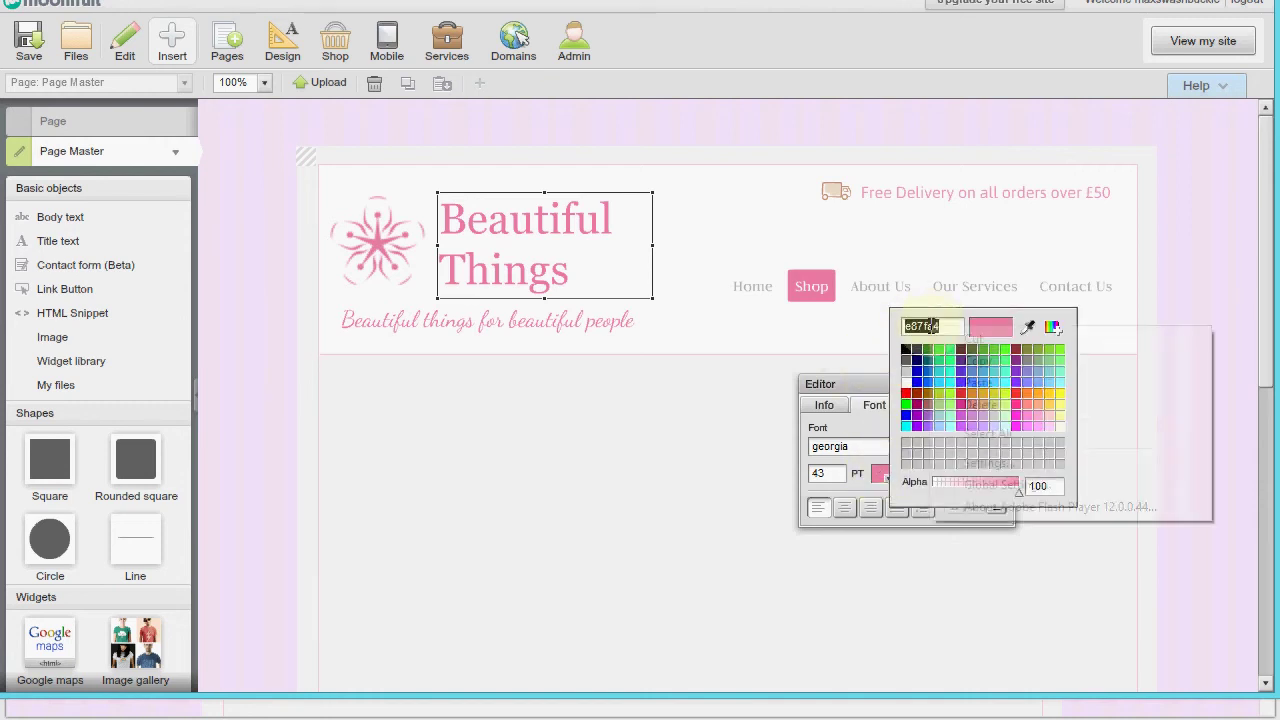
click(967, 366)
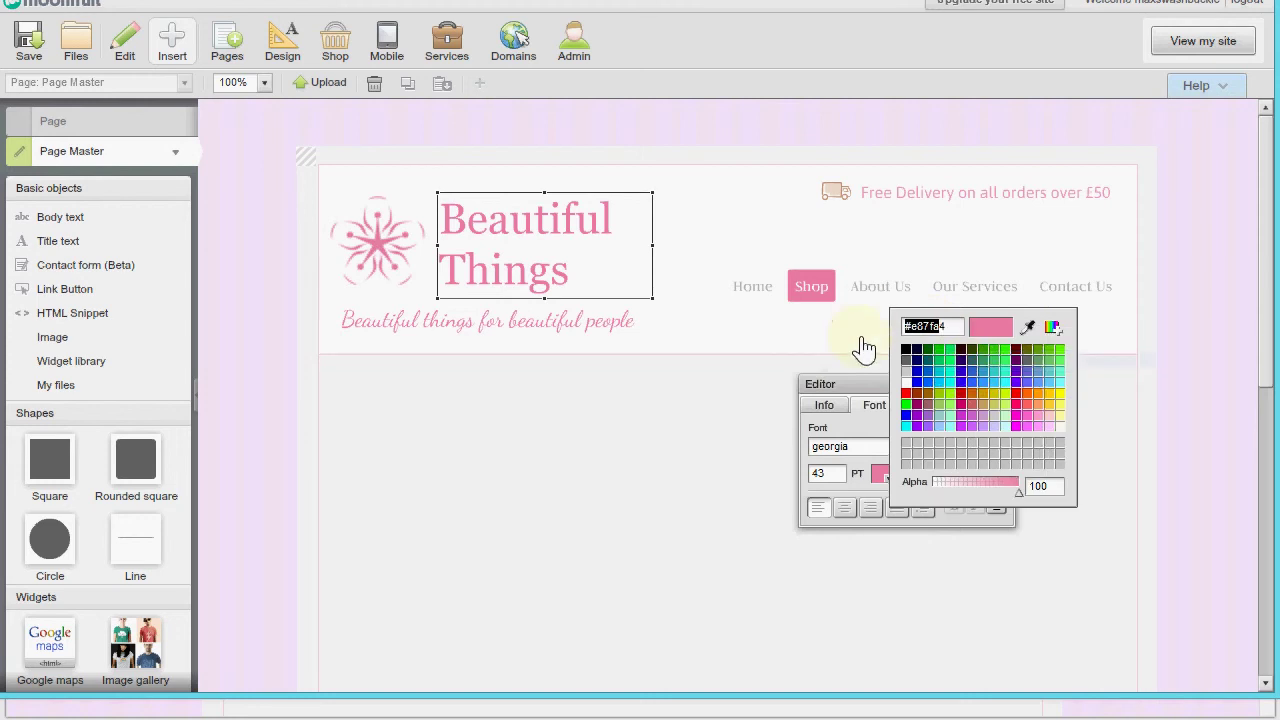
click(849, 389)
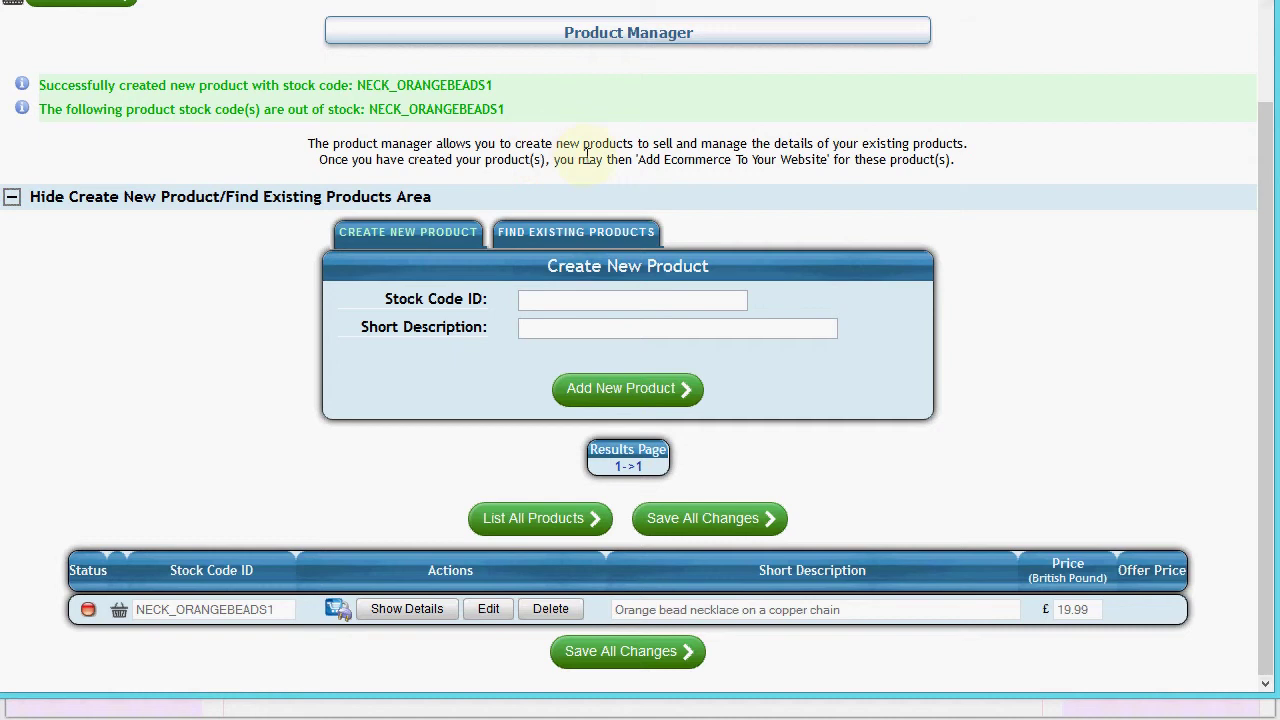
scroll(619, 187, up, 3)
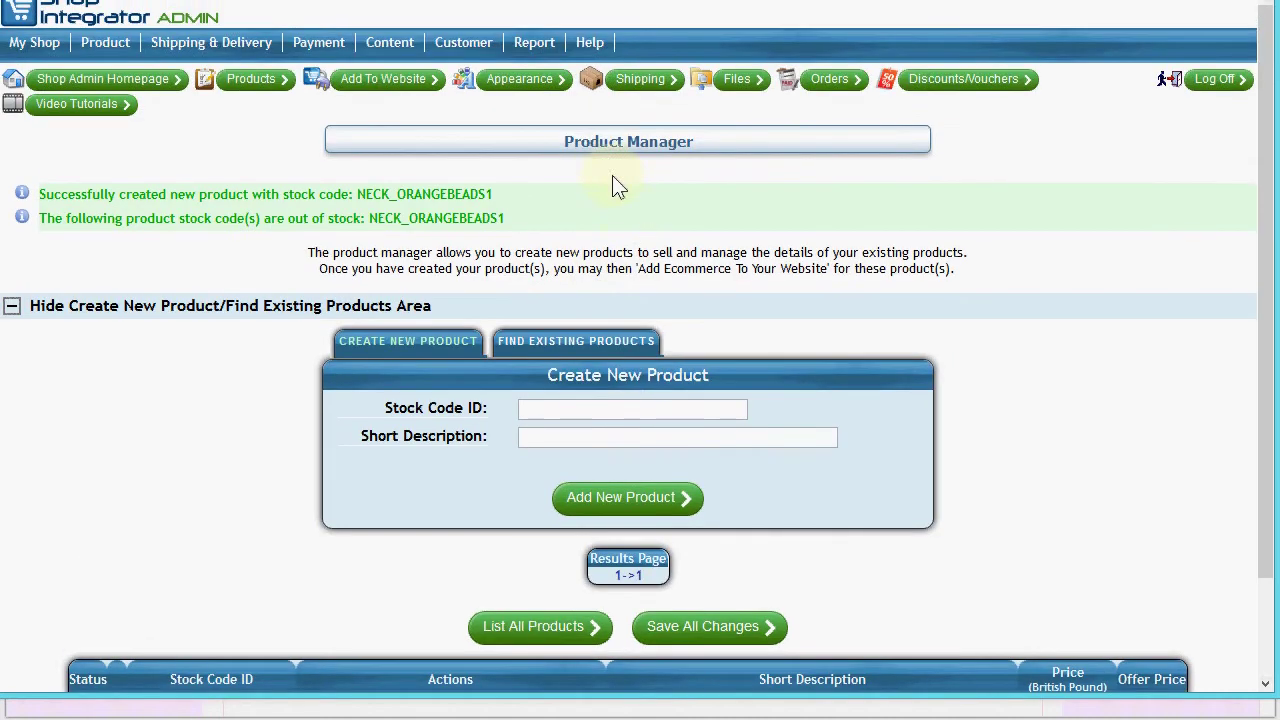
Step: In Appearance, choose the handwritten script-style Versatile button scheme for Add to Cart and Buy Now
click(524, 82)
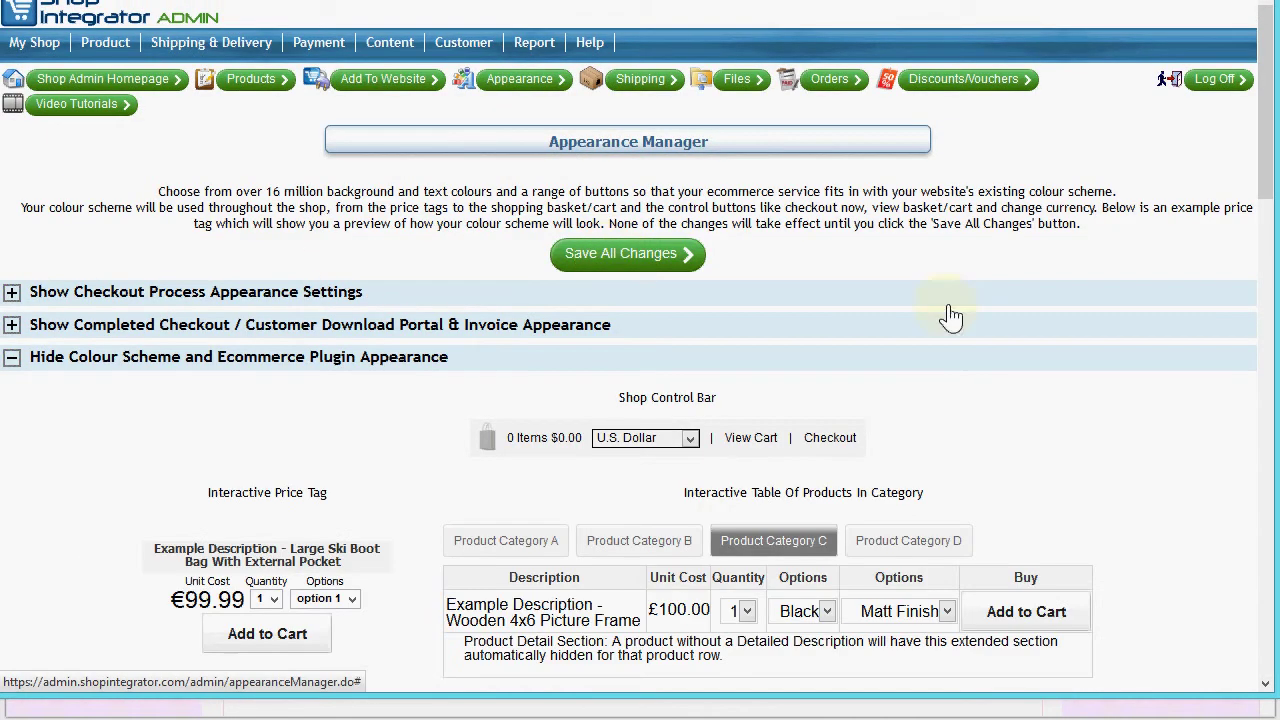
scroll(937, 316, down, 1)
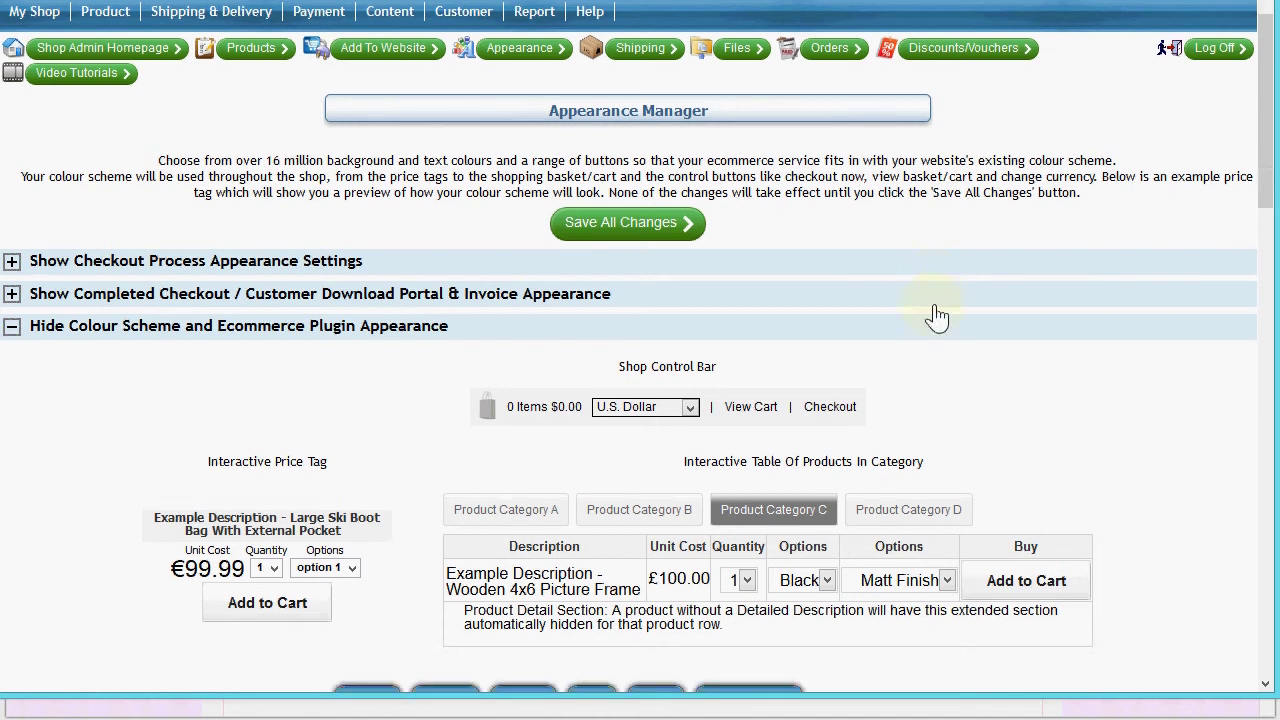
scroll(937, 316, down, 3)
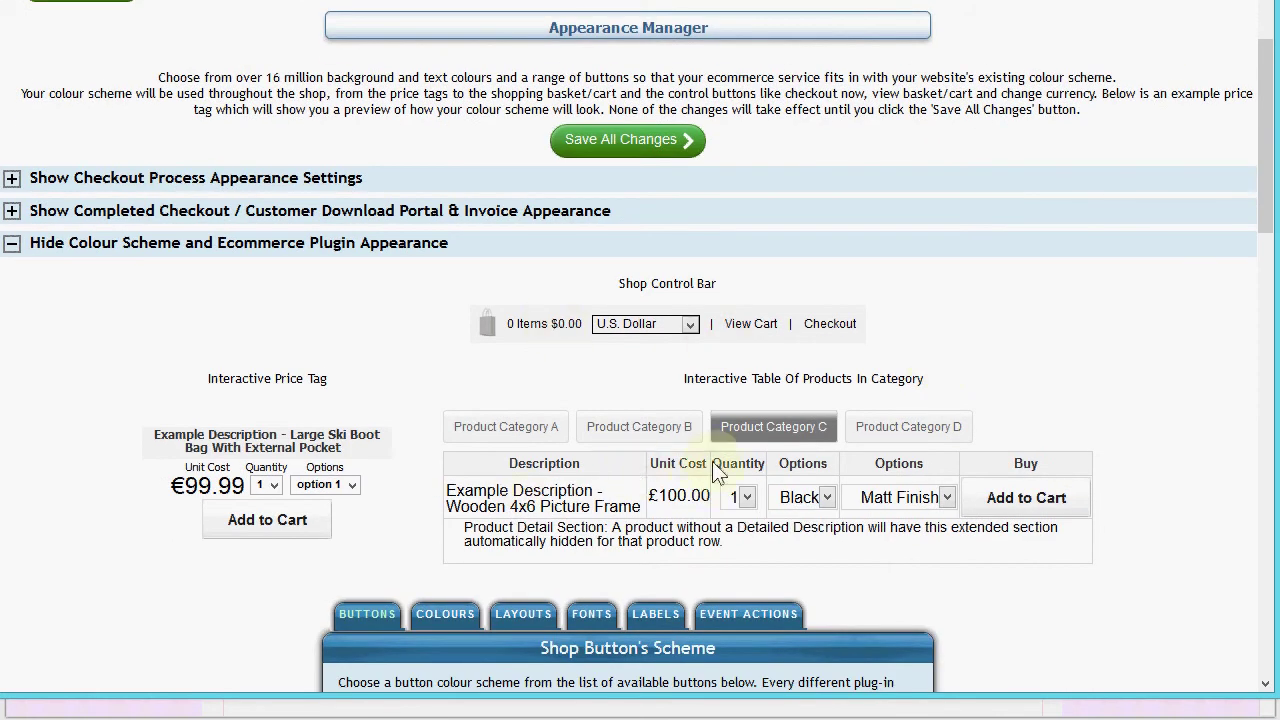
scroll(714, 463, down, 5)
scroll(631, 354, down, 3)
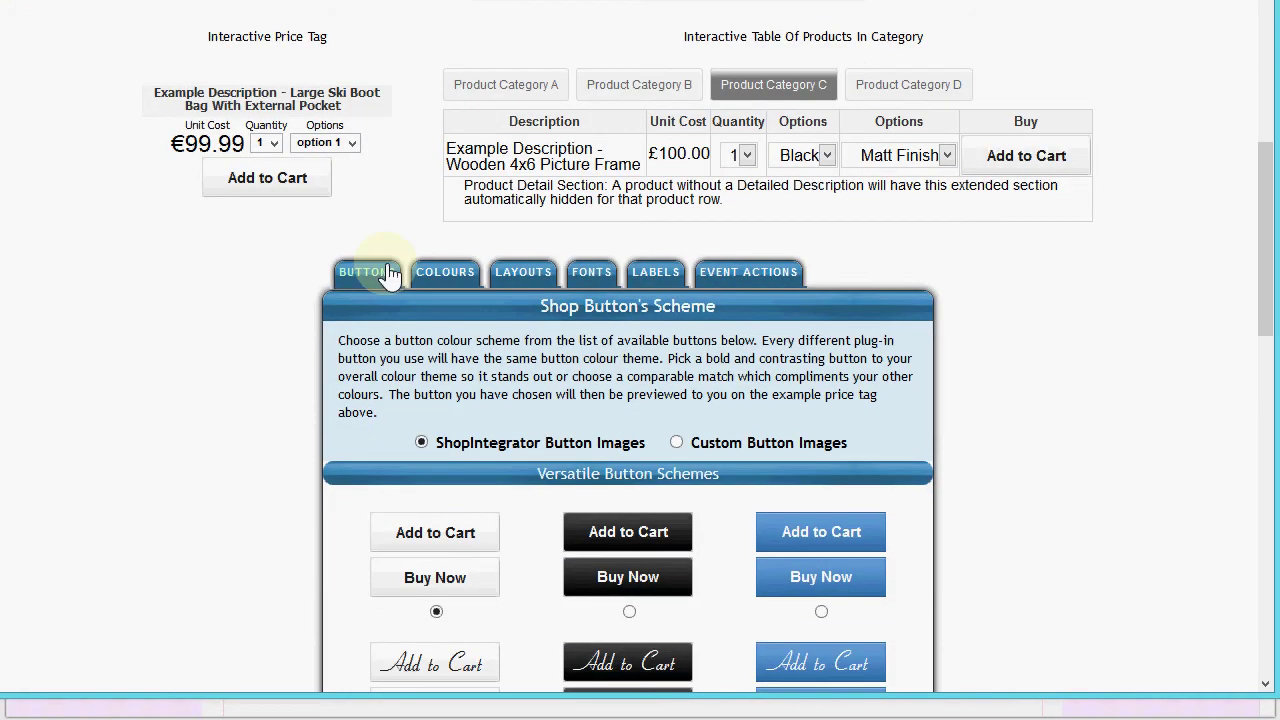
scroll(503, 380, down, 3)
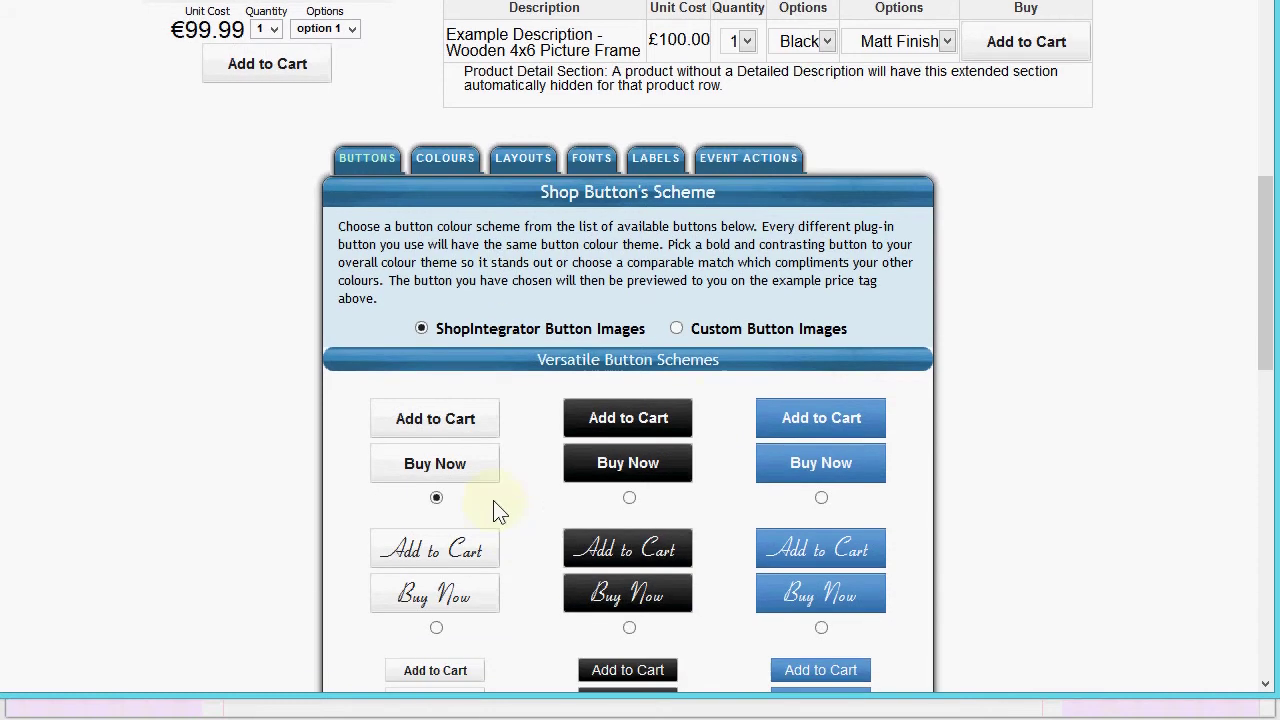
scroll(720, 410, down, 20)
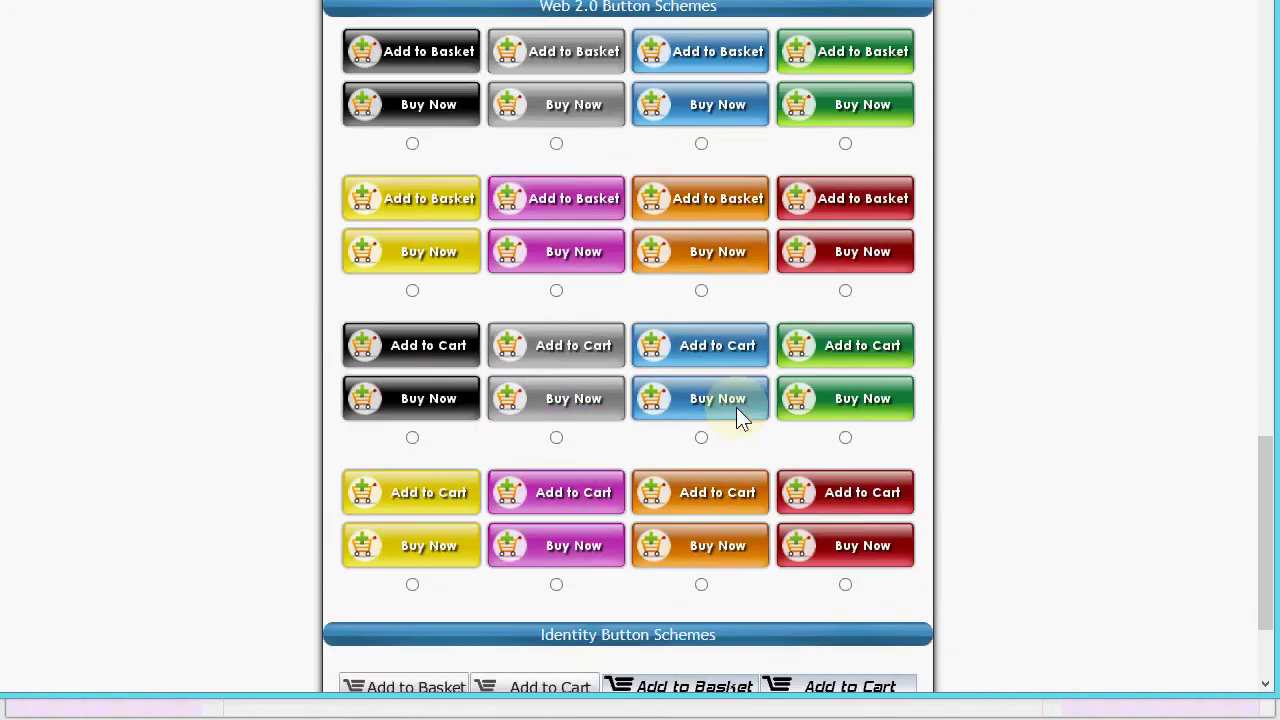
scroll(750, 415, down, 3)
scroll(846, 420, up, 15)
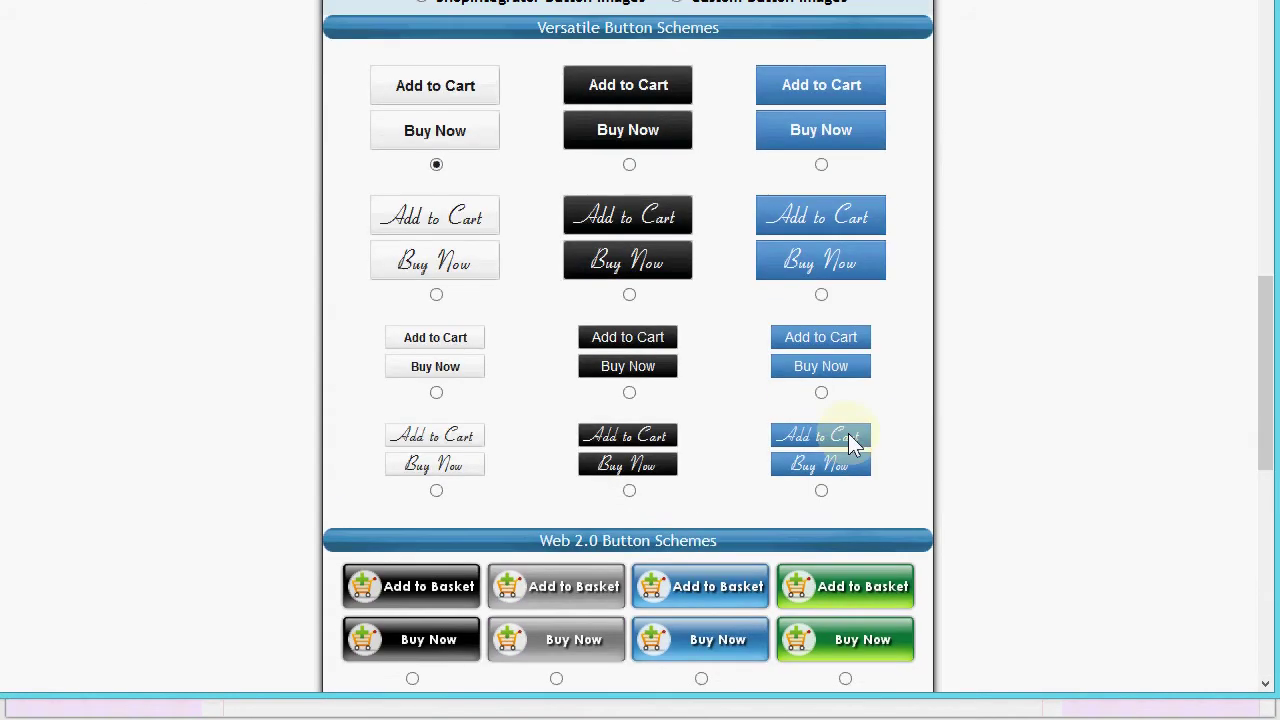
scroll(848, 440, up, 3)
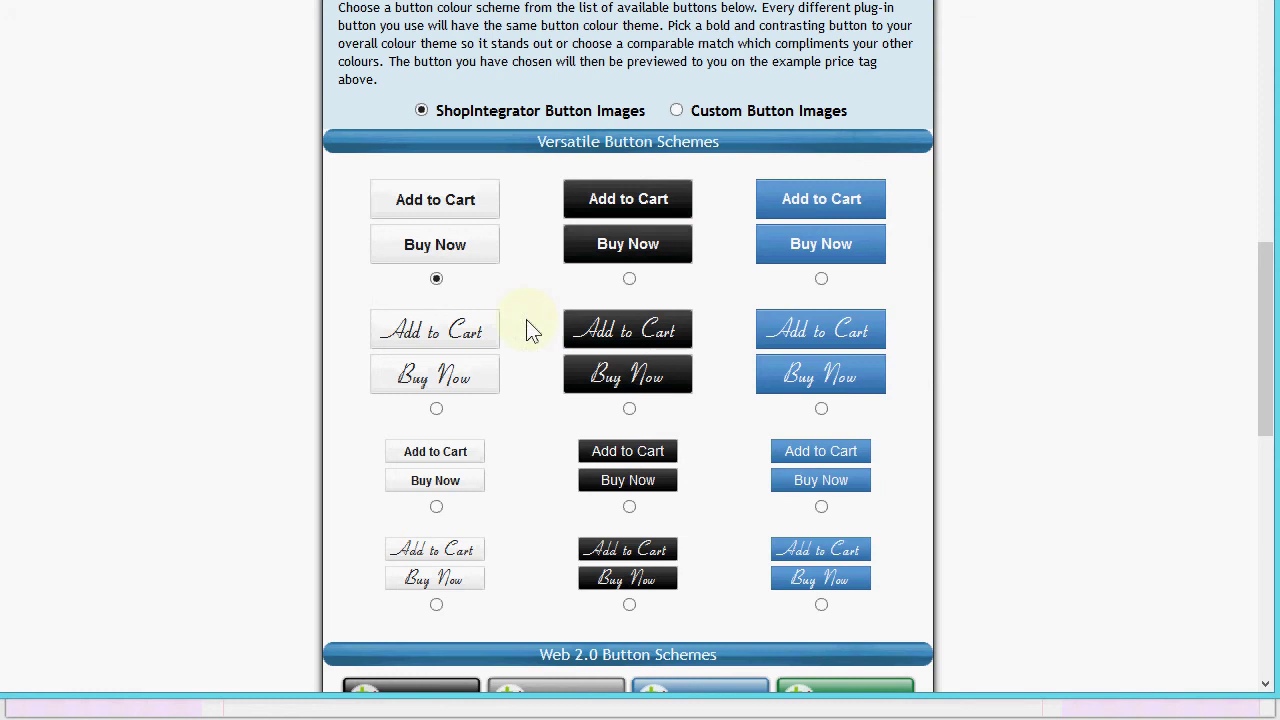
click(436, 408)
scroll(566, 355, up, 4)
scroll(510, 385, up, 5)
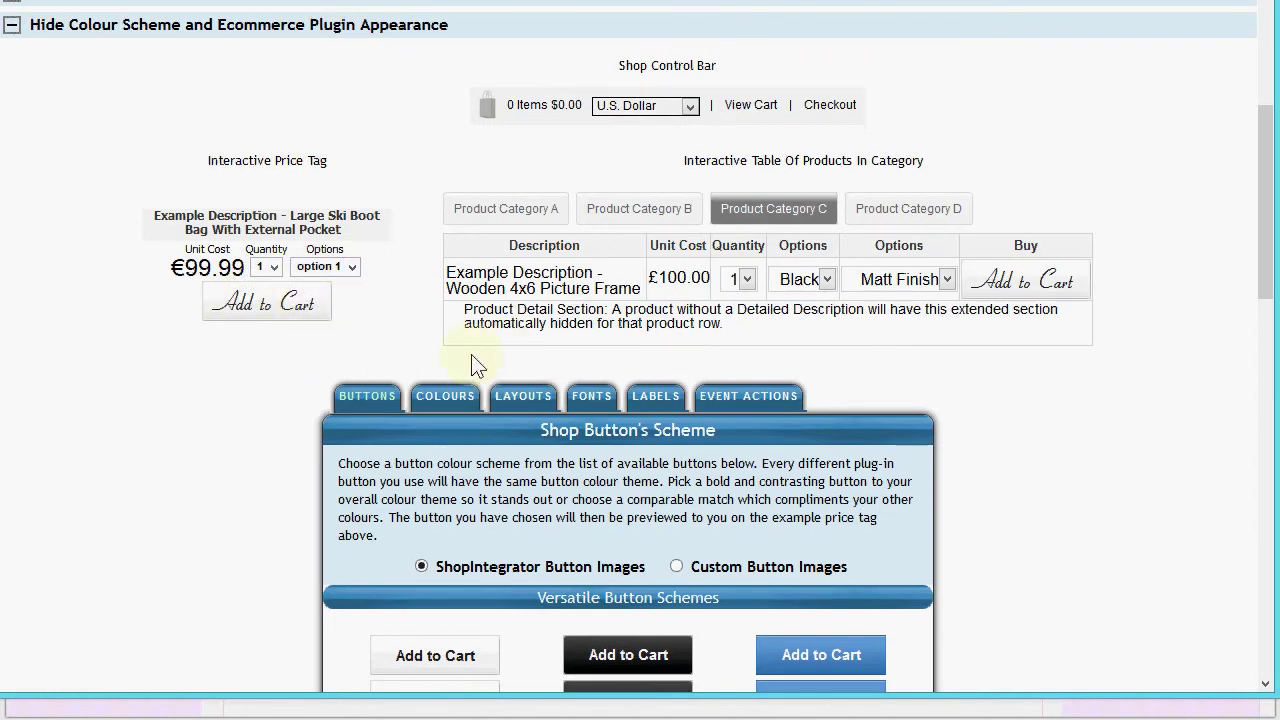
Step: Set the Colour Theme to pink e87fa4 with white Text on Colour Theme
click(447, 399)
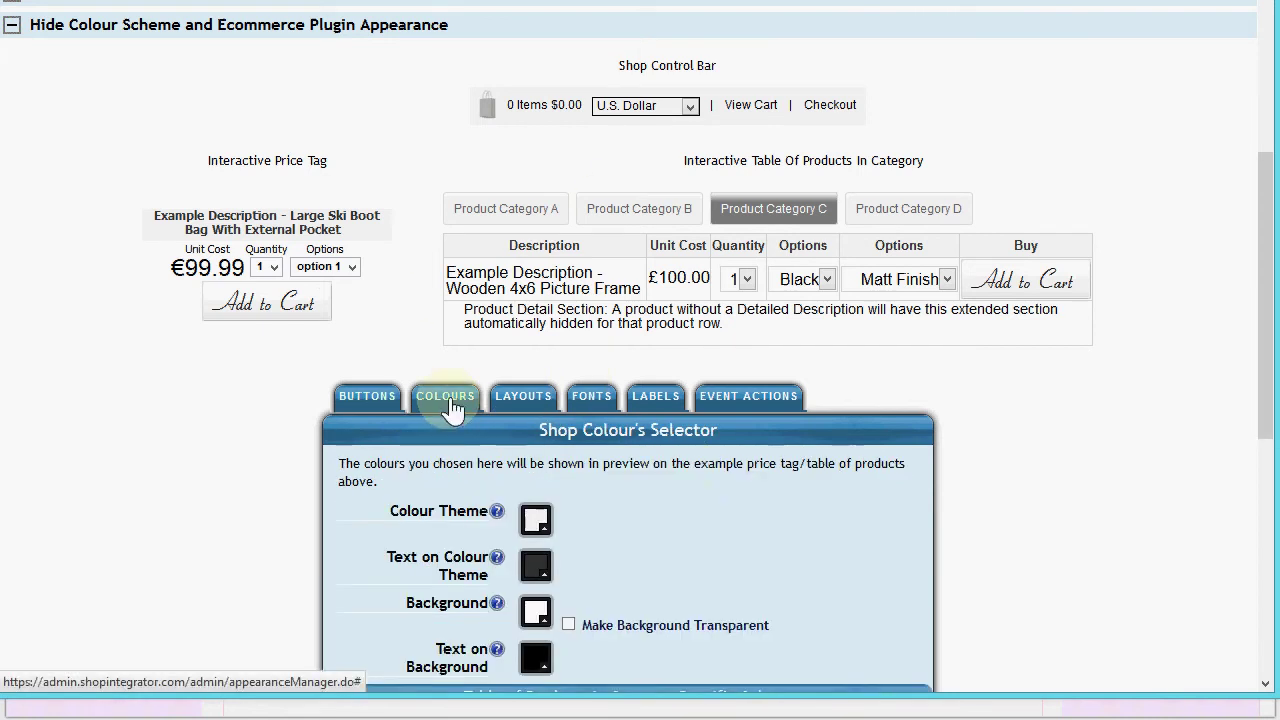
click(537, 520)
double_click(780, 478)
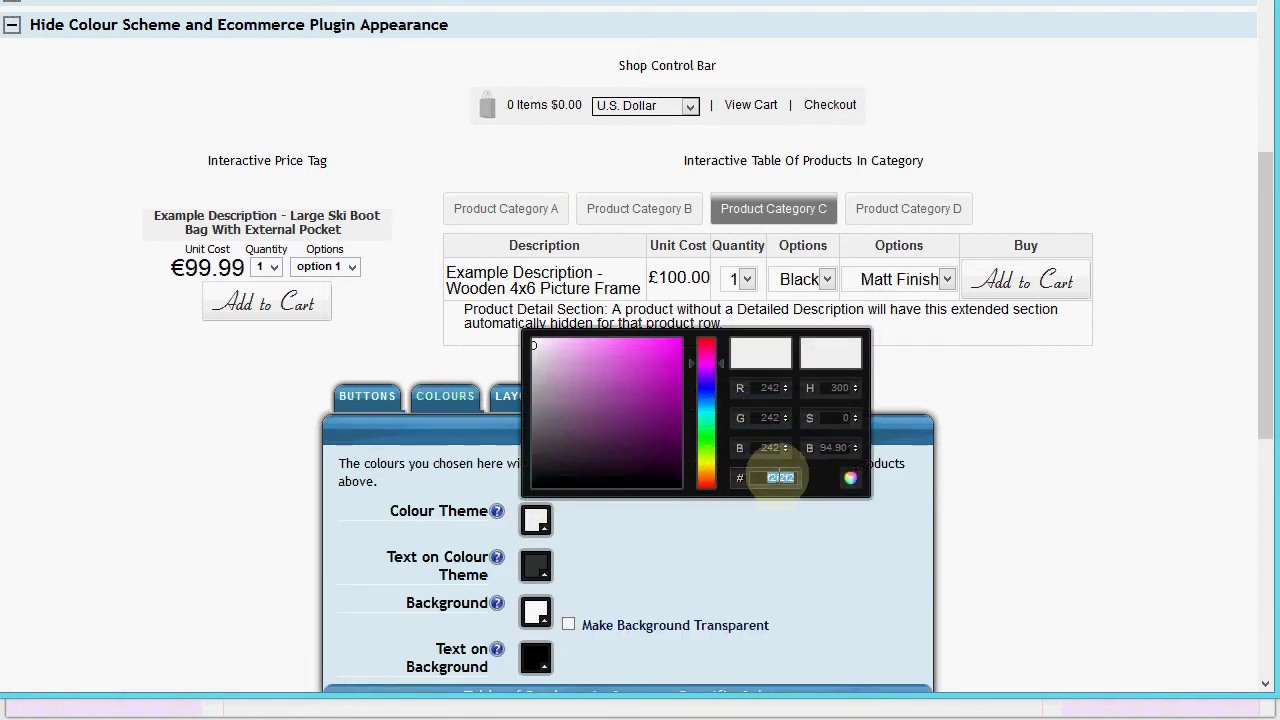
text(e87ea4)
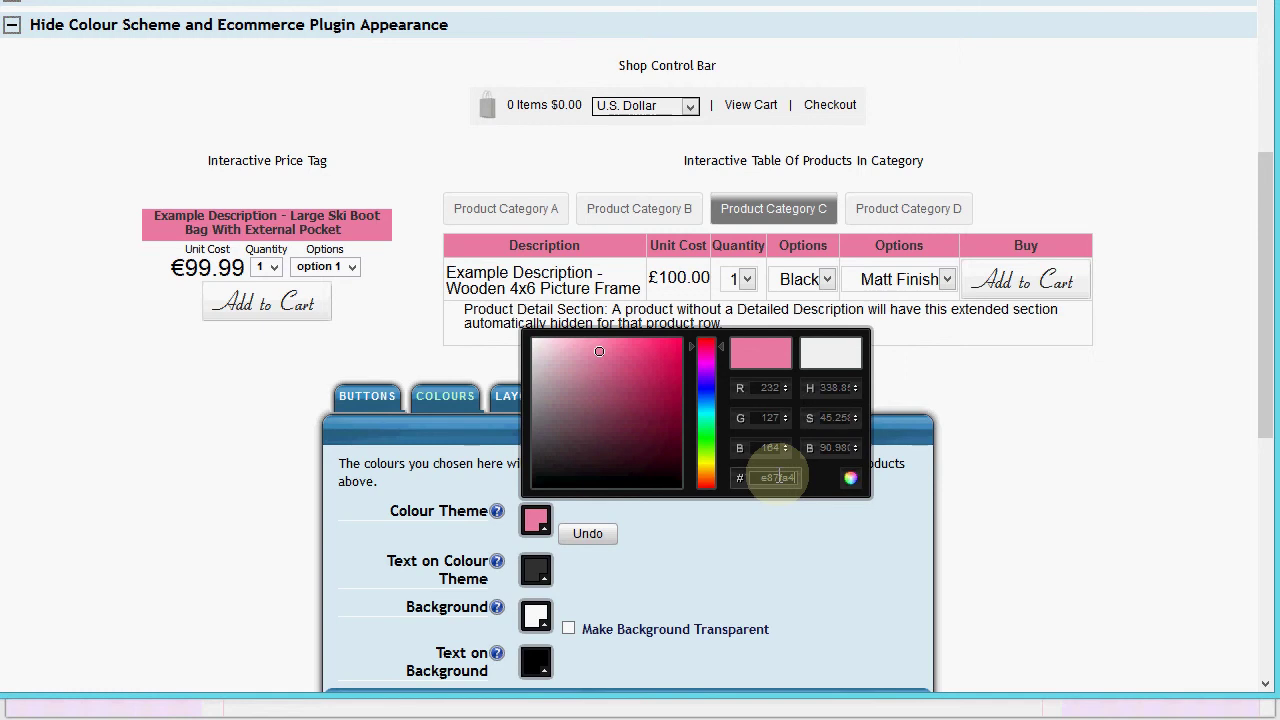
click(835, 556)
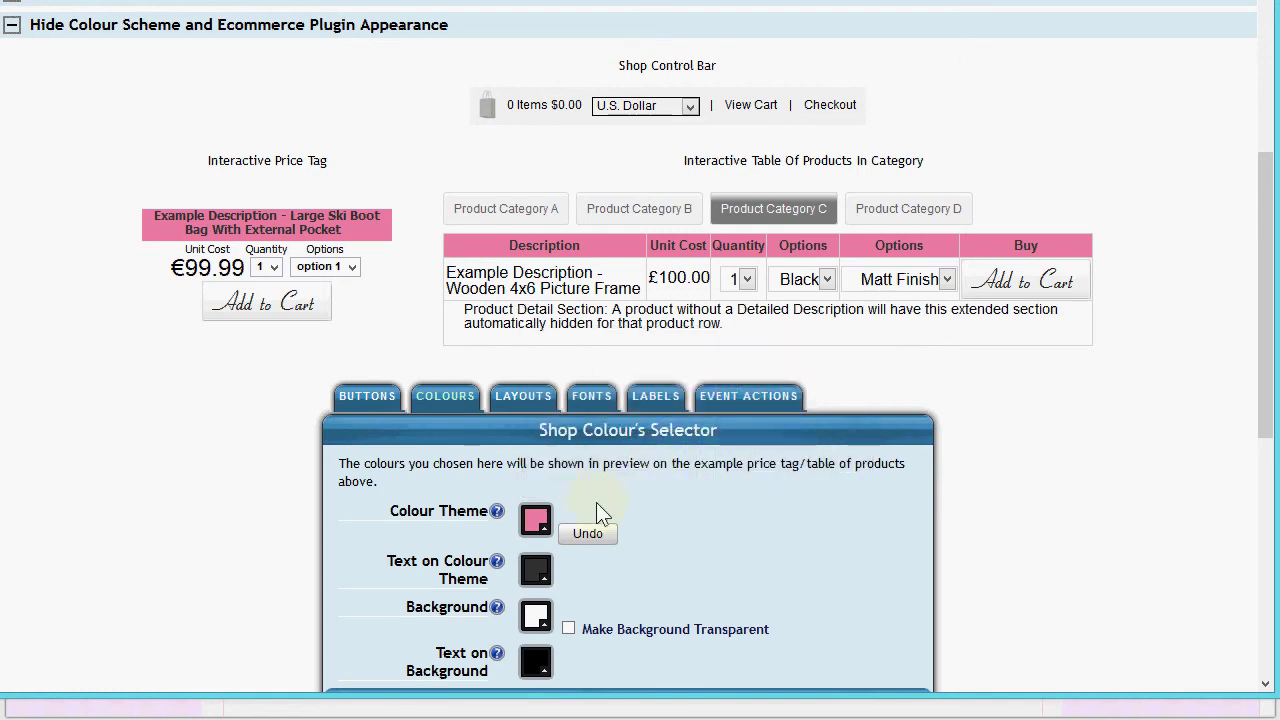
click(540, 576)
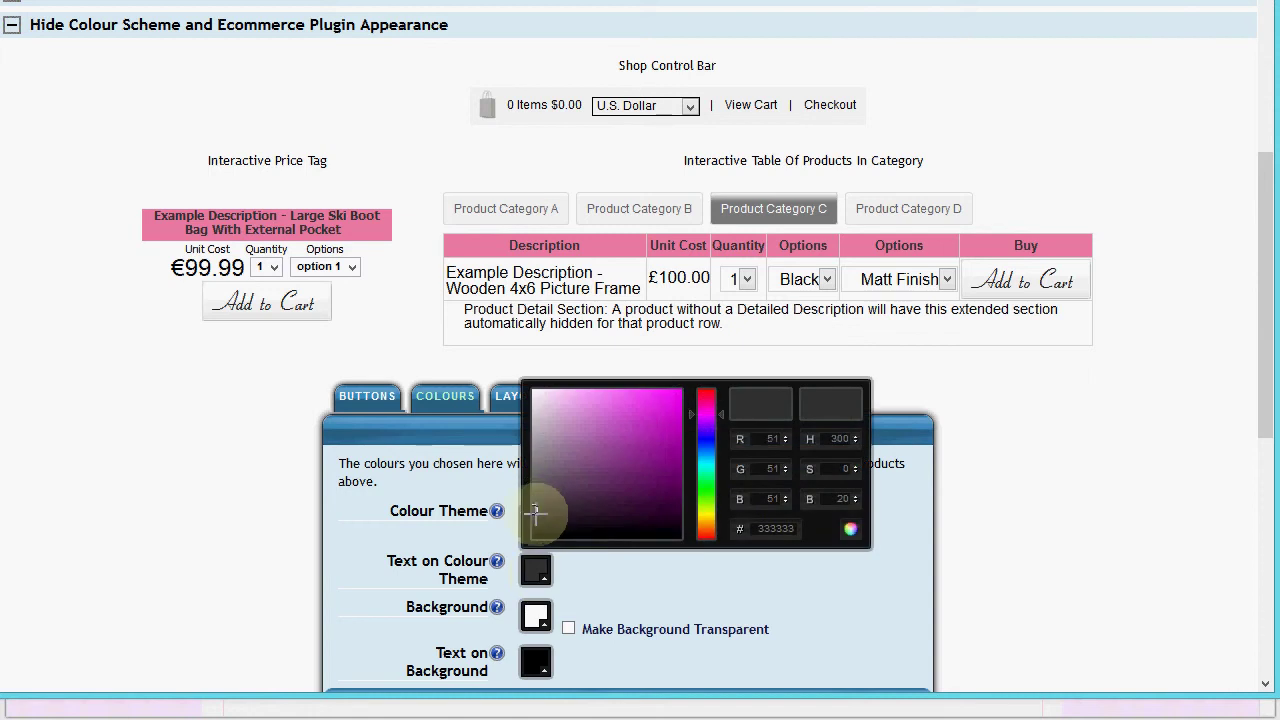
click(535, 418)
click(537, 397)
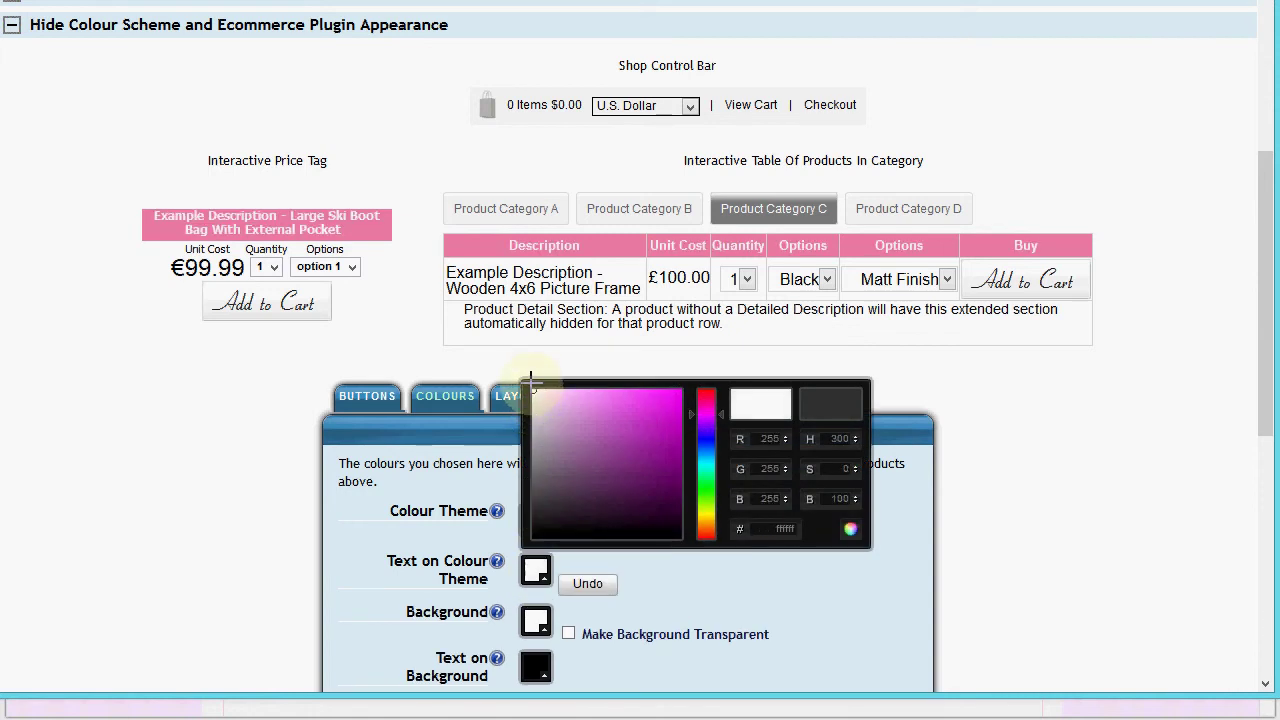
click(625, 369)
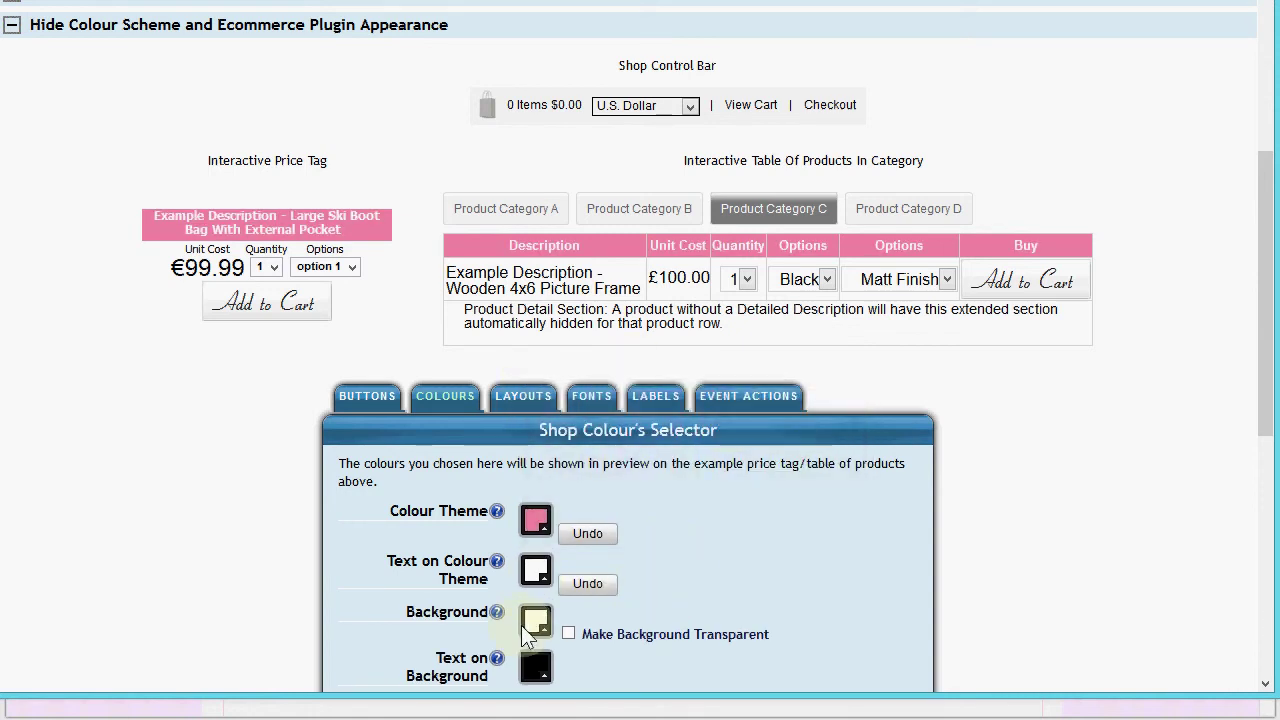
Step: Give the Product Detail Background a pale pink shade derived from e87fa4
scroll(746, 620, down, 3)
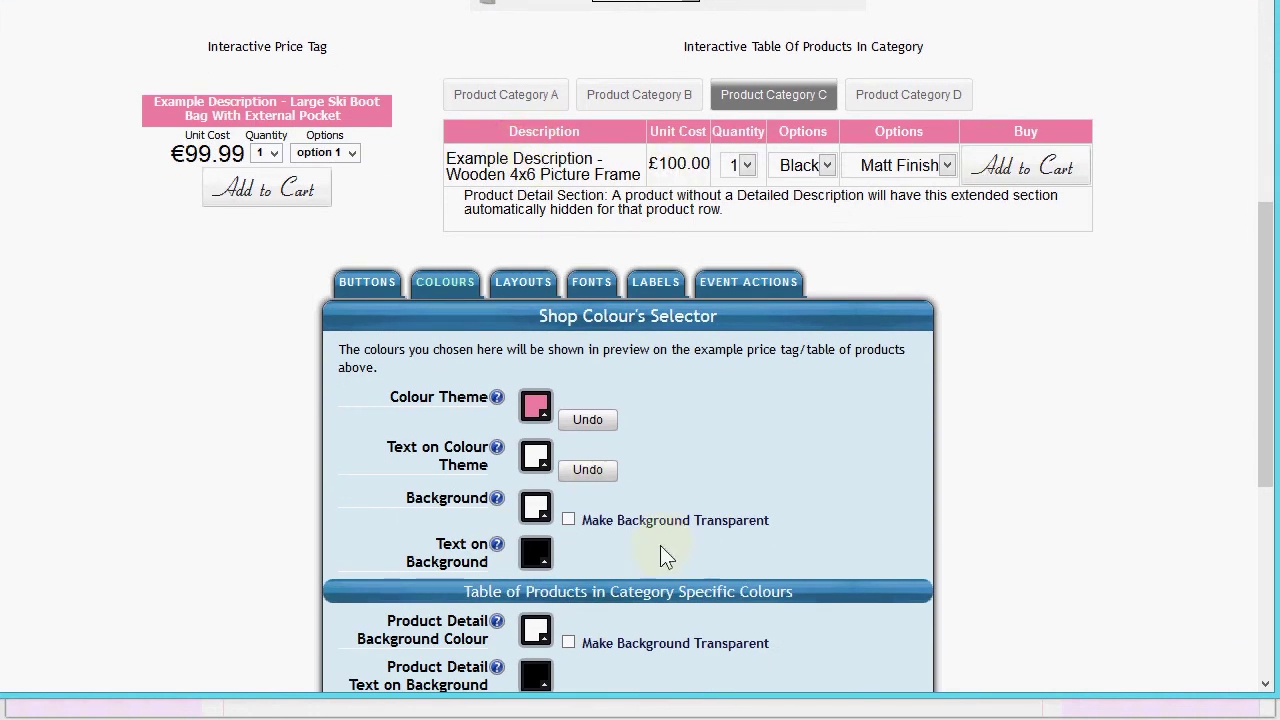
scroll(642, 552, down, 3)
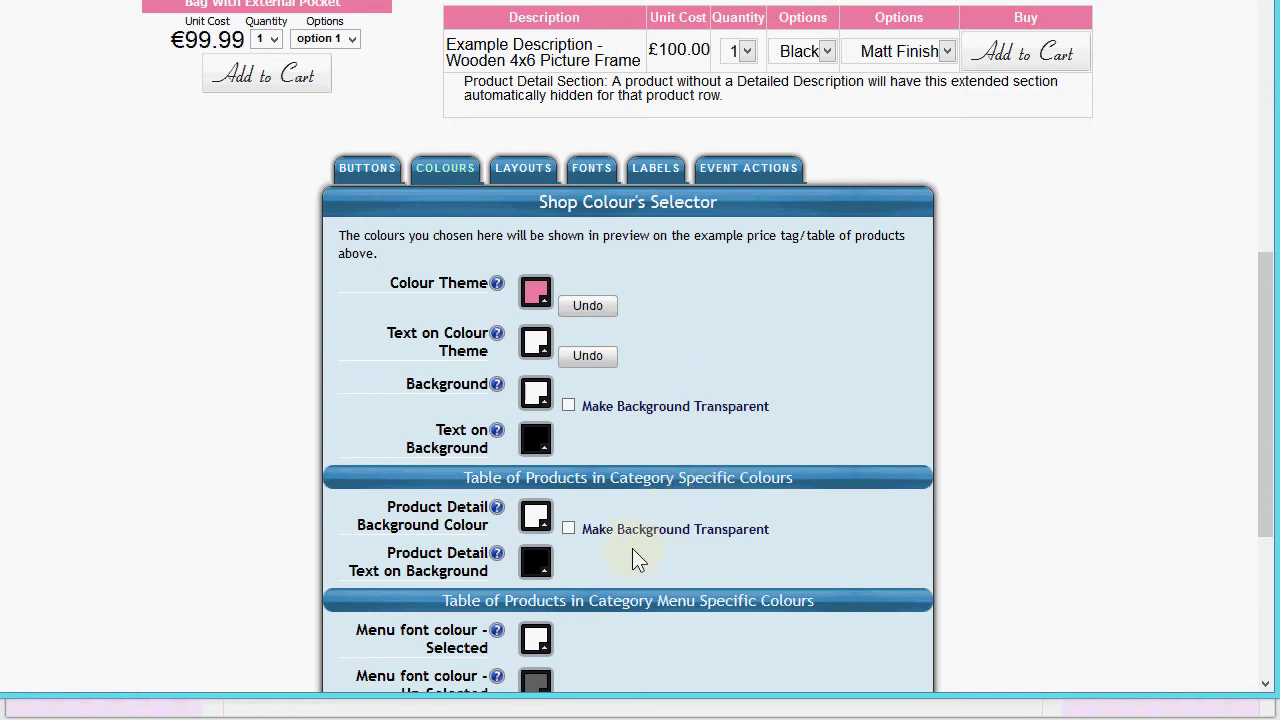
click(540, 519)
double_click(785, 474)
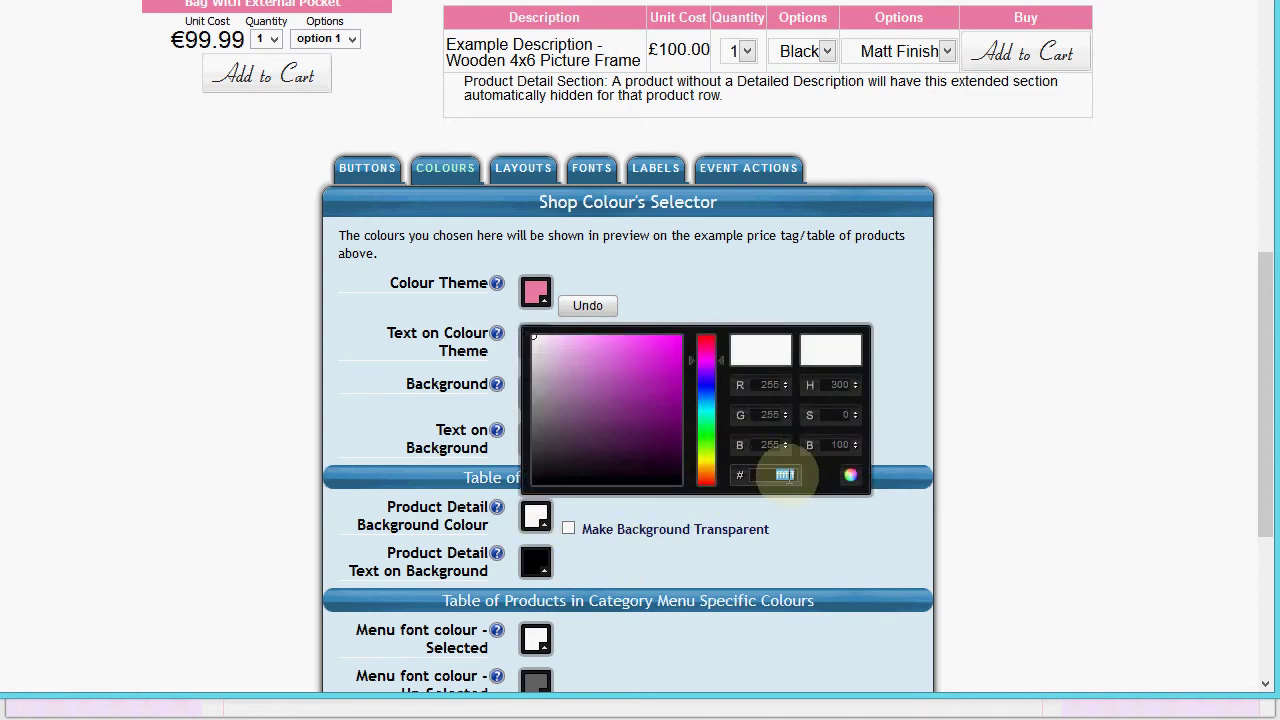
text(e87fa4)
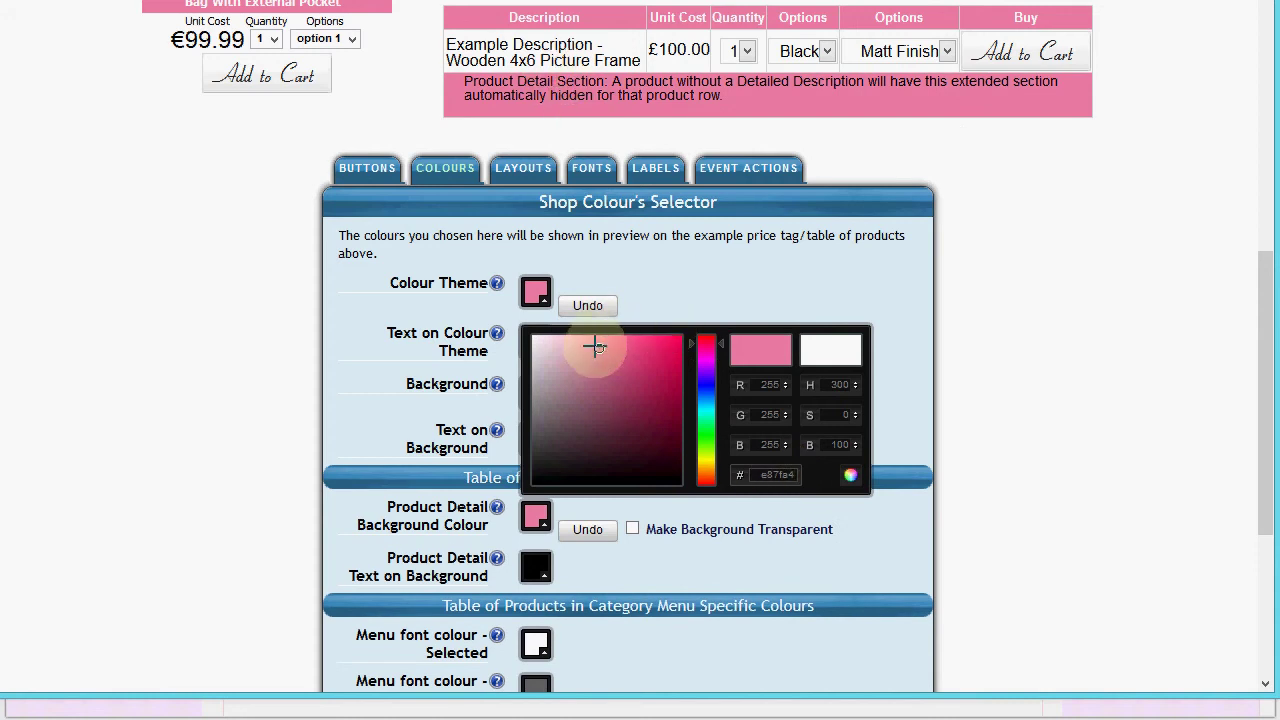
drag(600, 349, 538, 332)
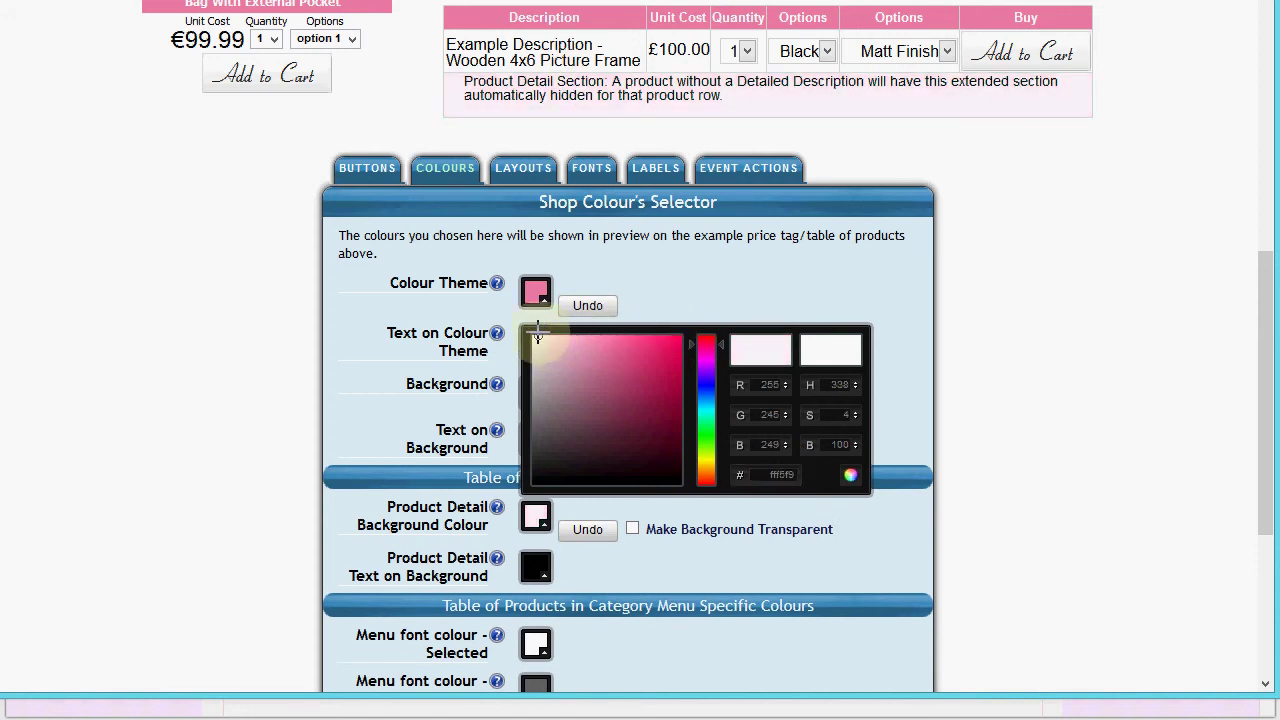
click(741, 281)
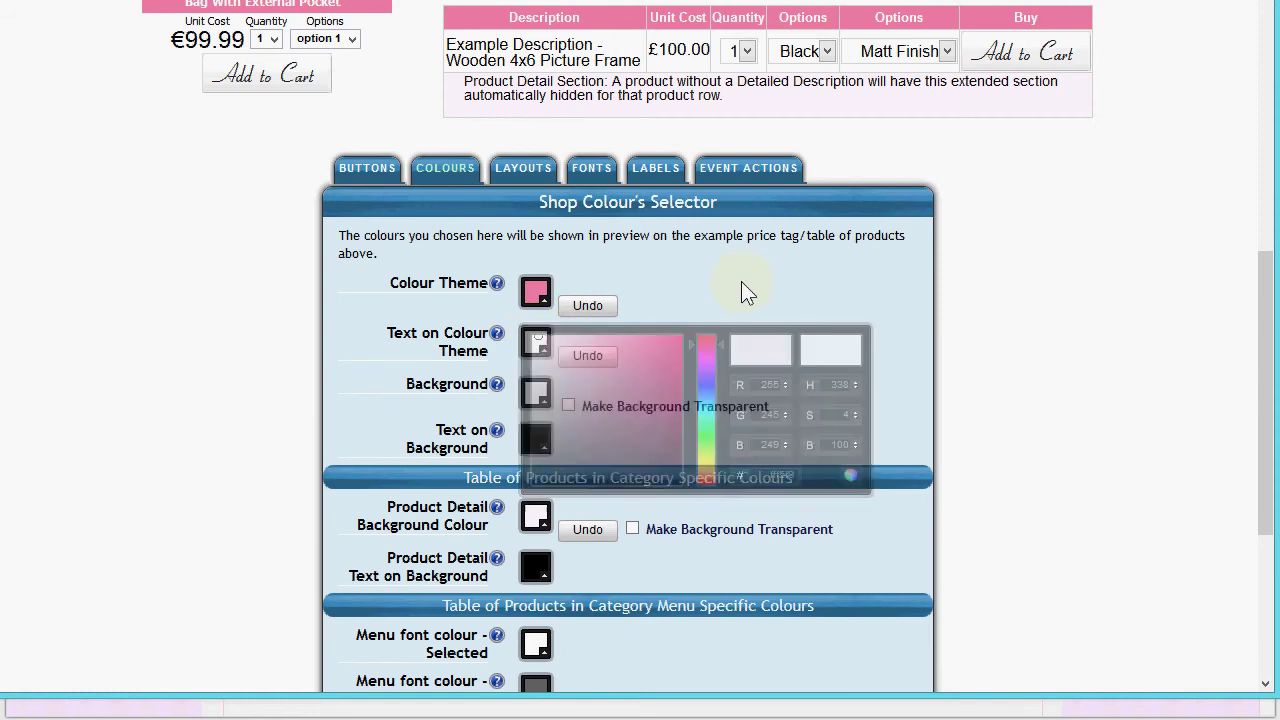
Step: Set the selected menu background colour to e87fa4
scroll(761, 363, down, 3)
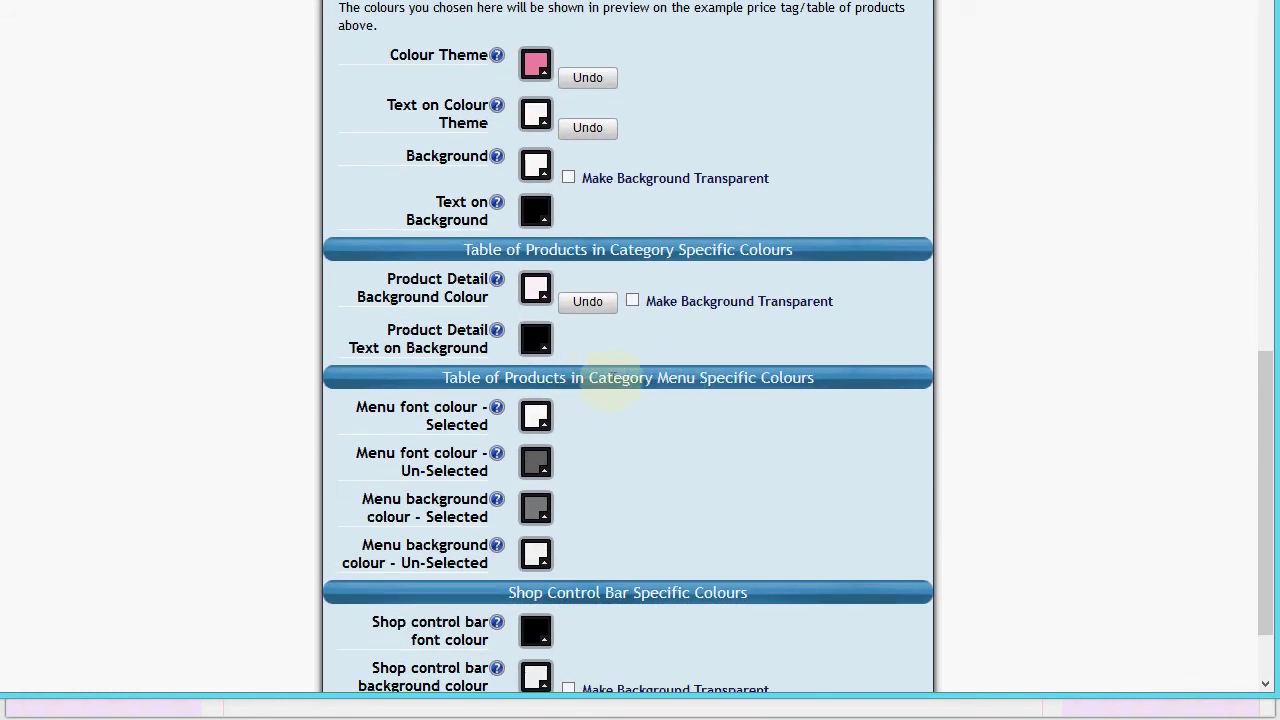
scroll(625, 451, up, 6)
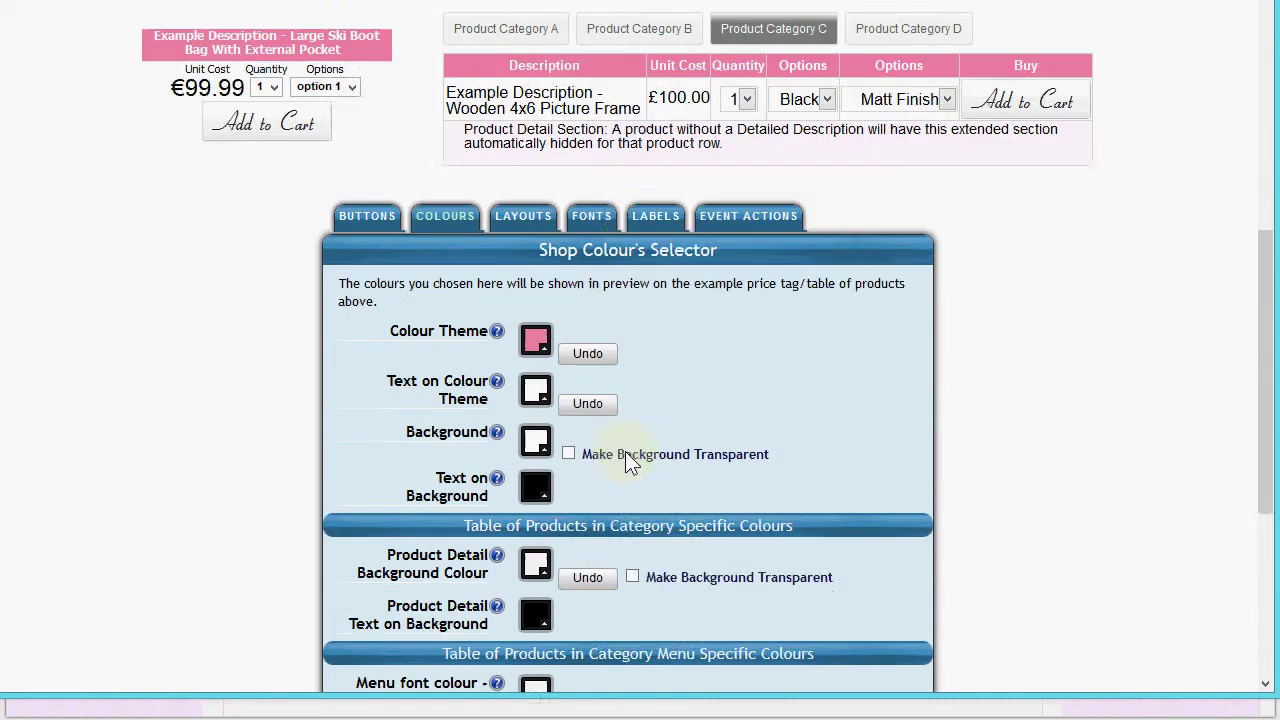
scroll(741, 455, down, 6)
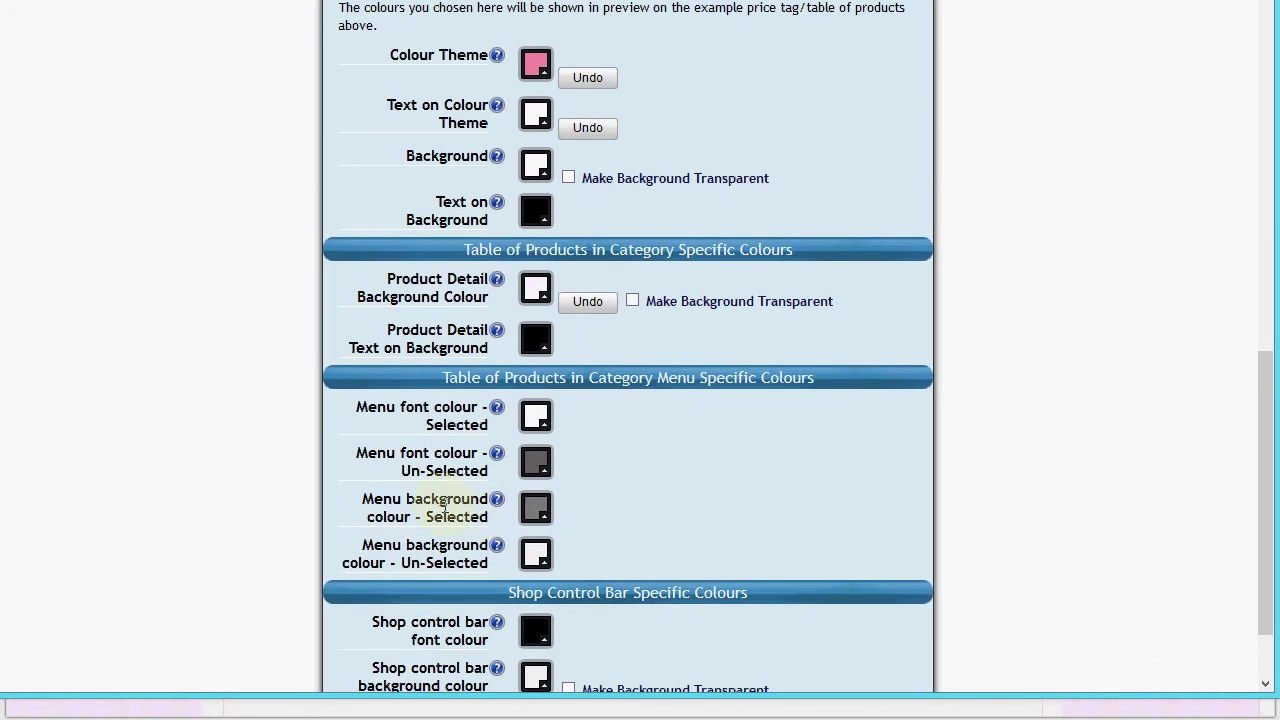
click(534, 510)
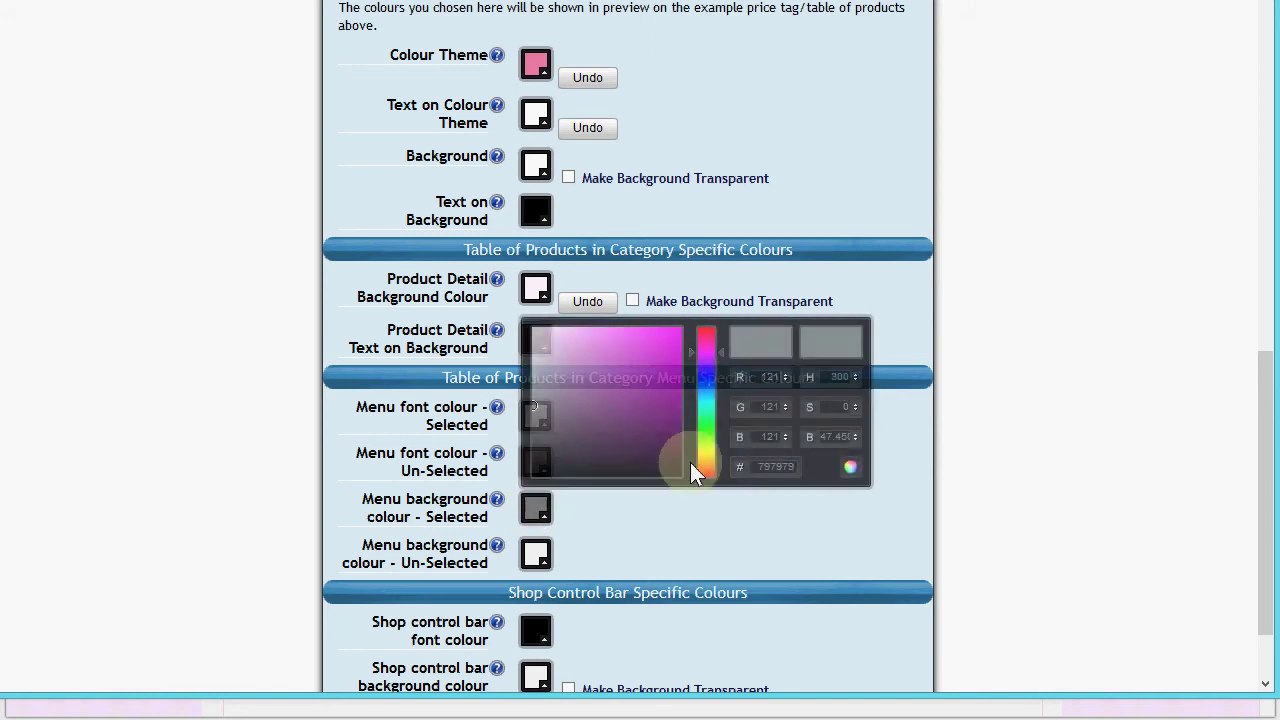
double_click(776, 467)
text(e87fa4)
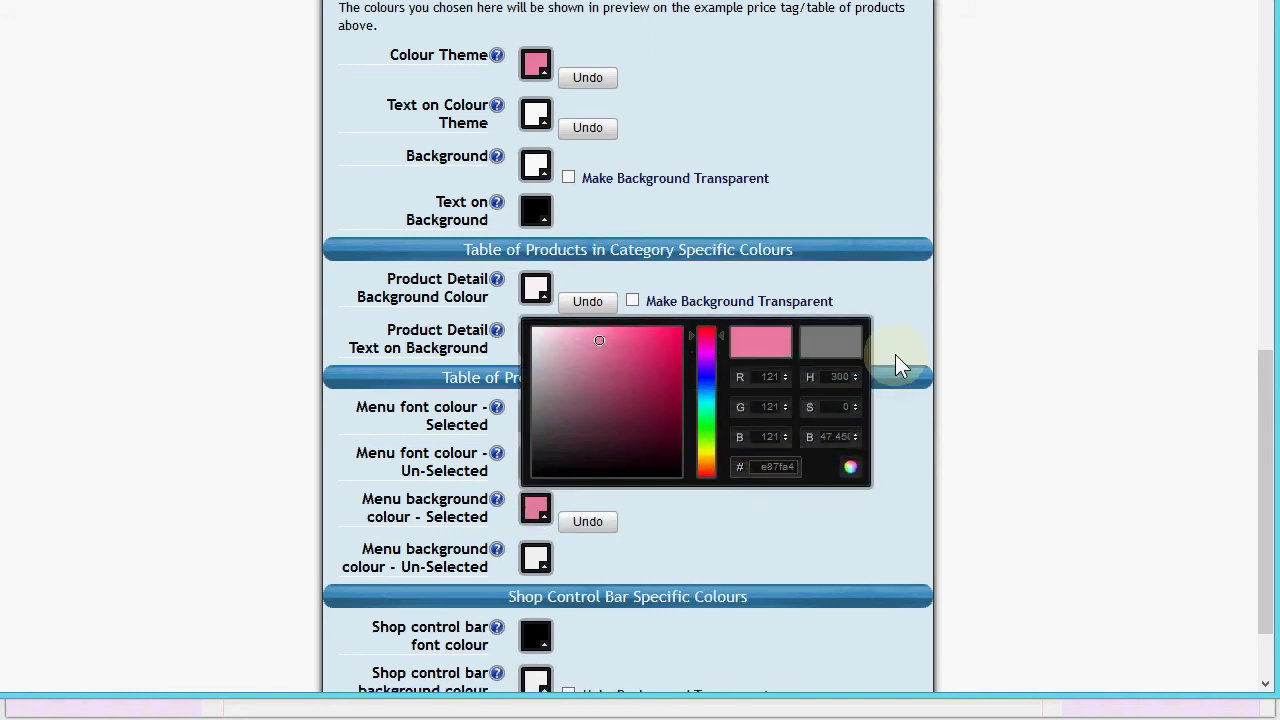
click(895, 354)
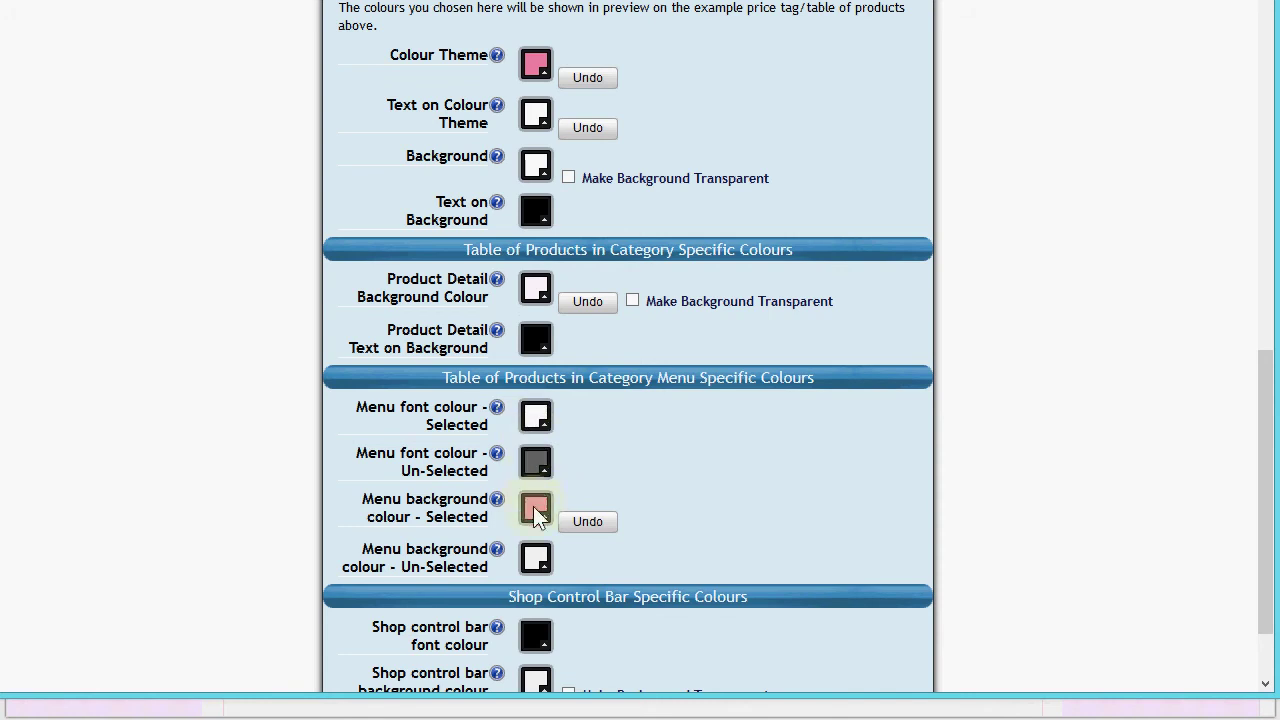
Step: Make the unselected menu background a paler pink, lightened from e87fa4
click(535, 558)
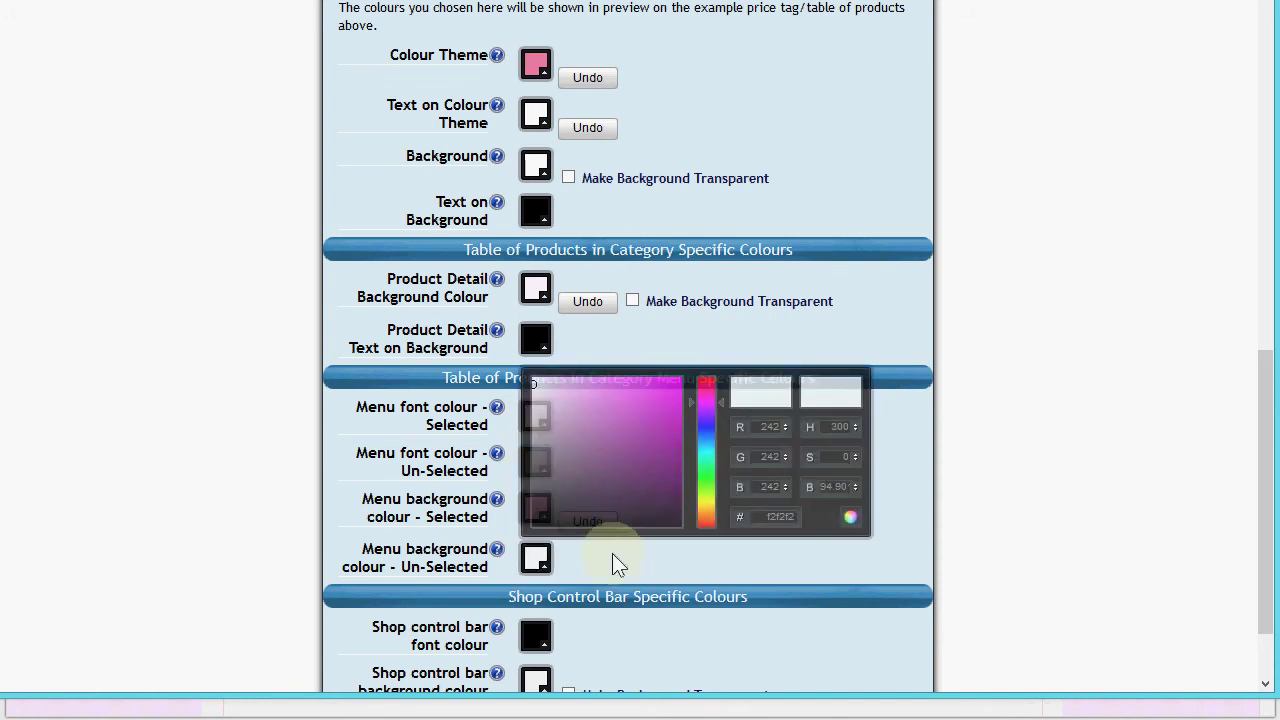
click(772, 323)
scroll(772, 323, up, 1)
scroll(772, 323, up, 3)
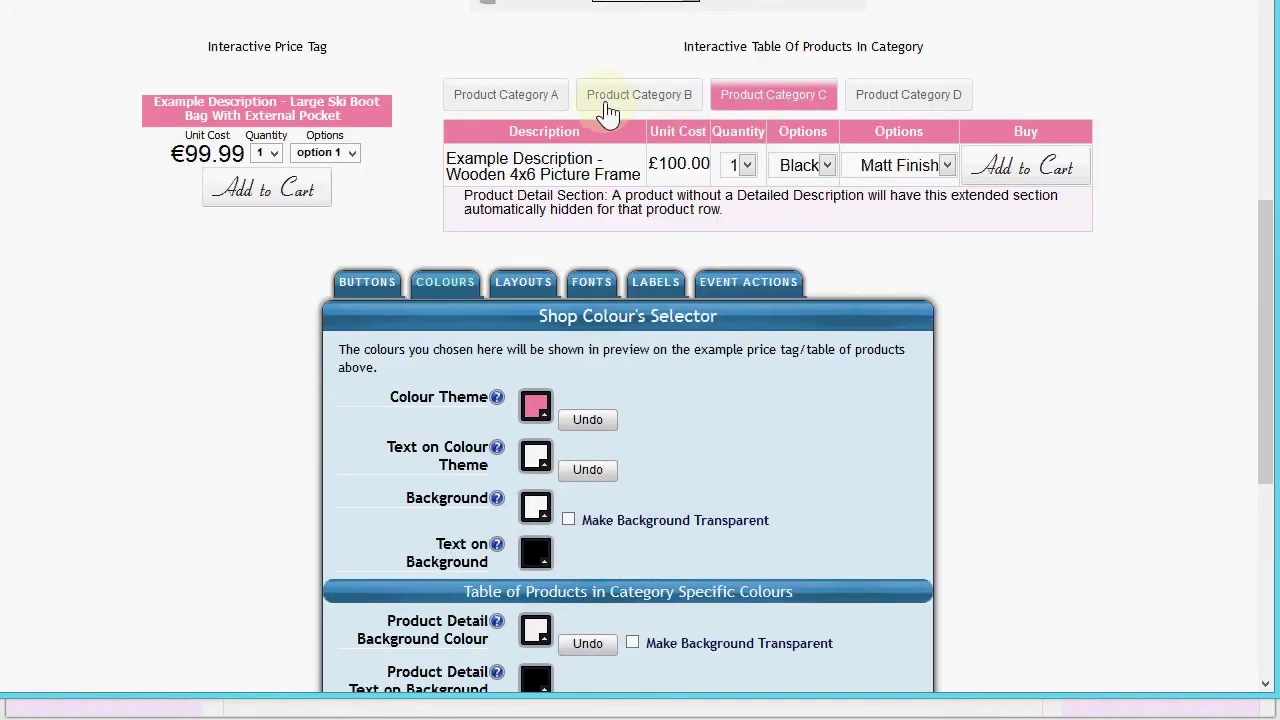
scroll(849, 526, down, 5)
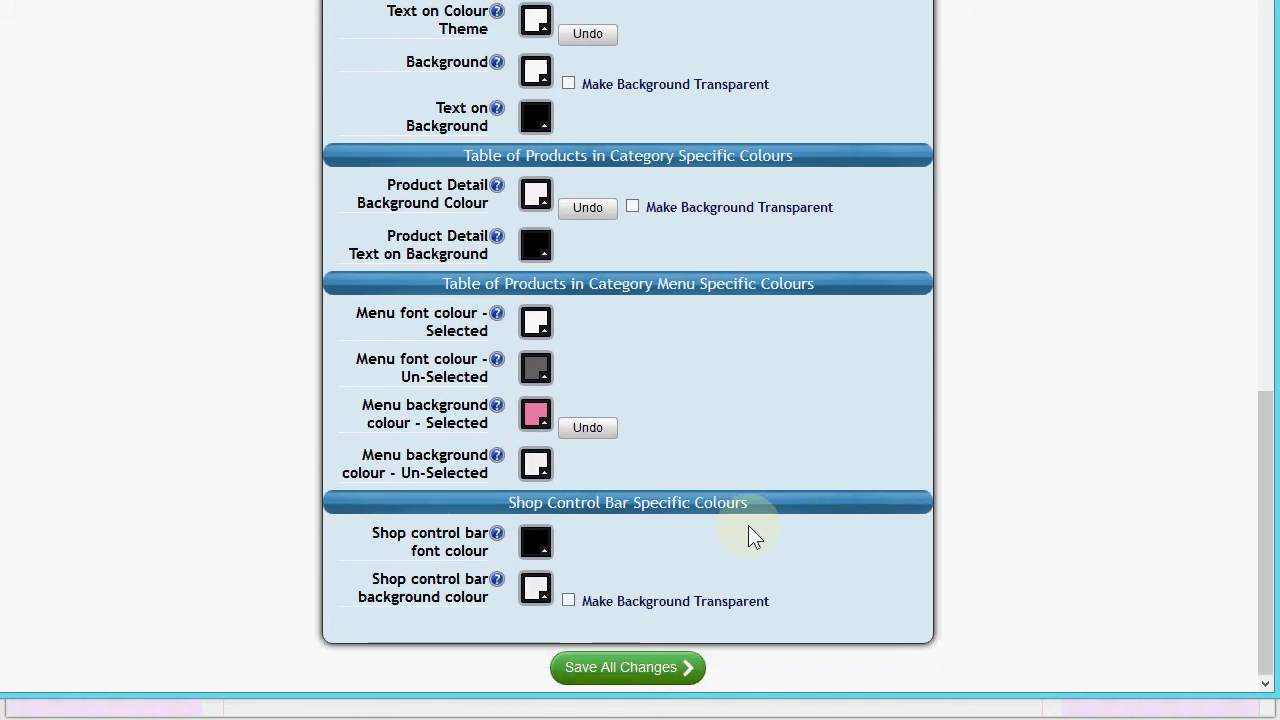
click(535, 464)
click(782, 635)
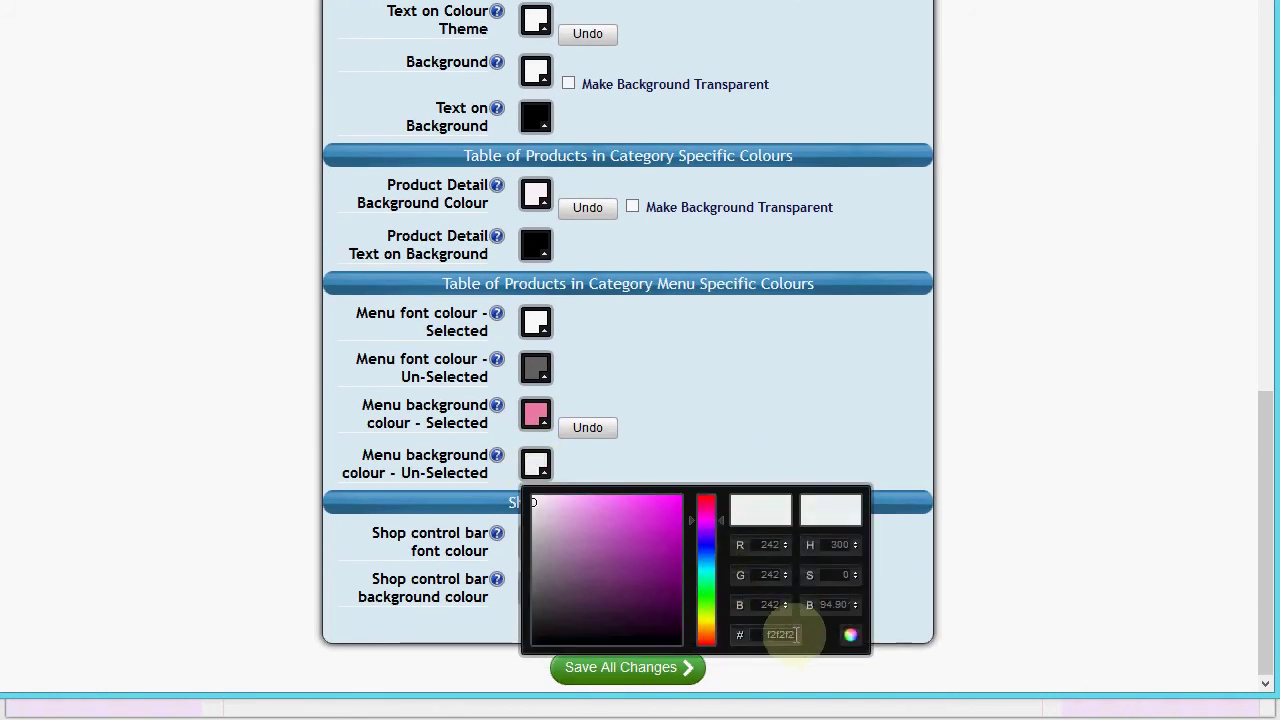
text(e87fa4)
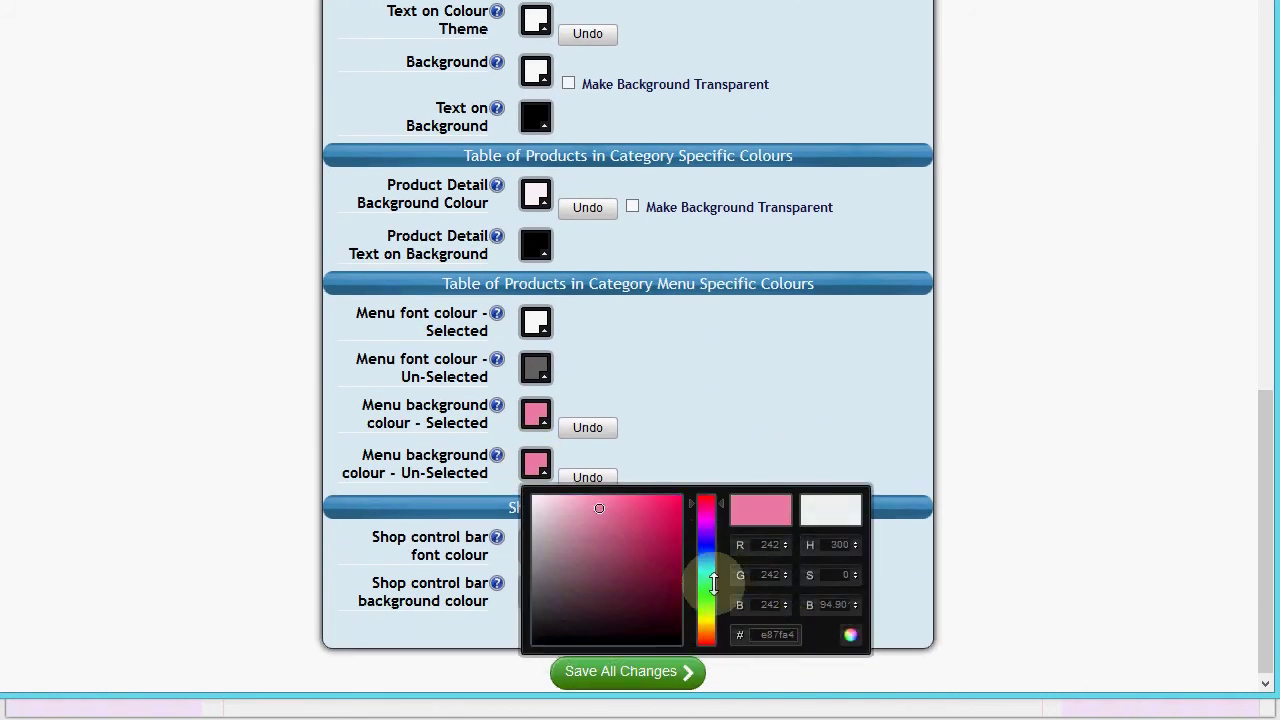
drag(590, 505, 546, 505)
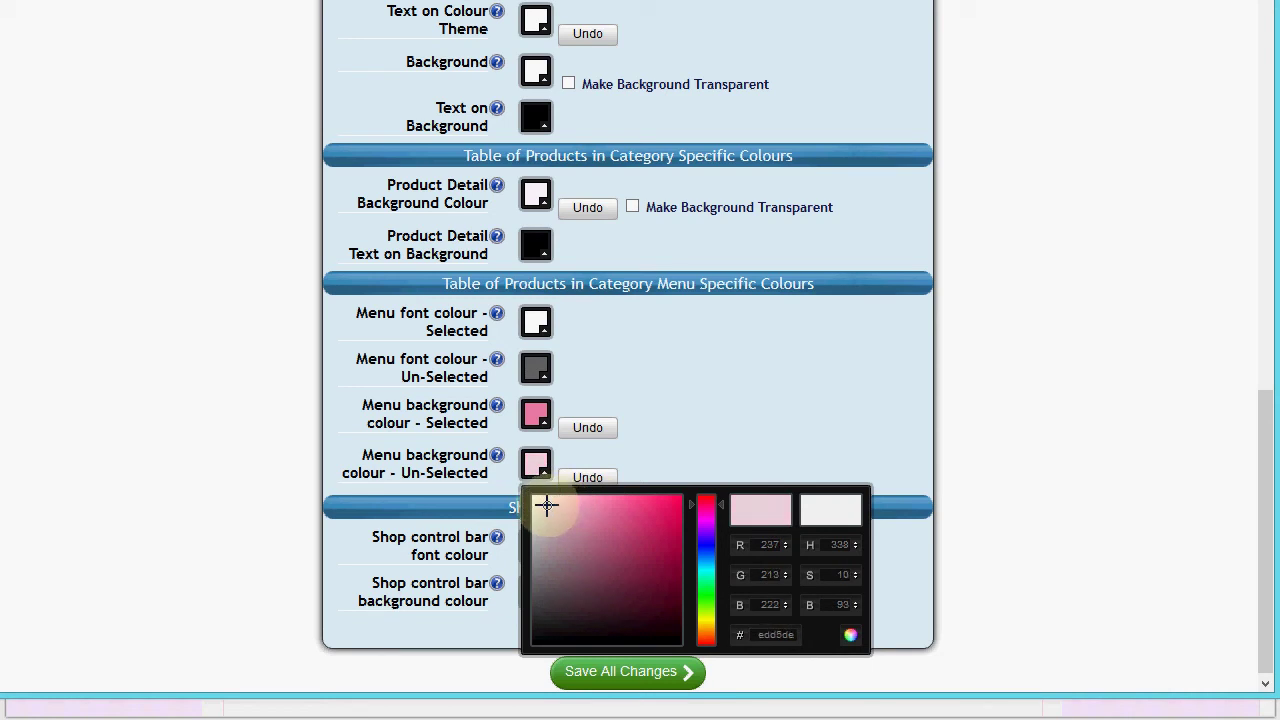
click(672, 417)
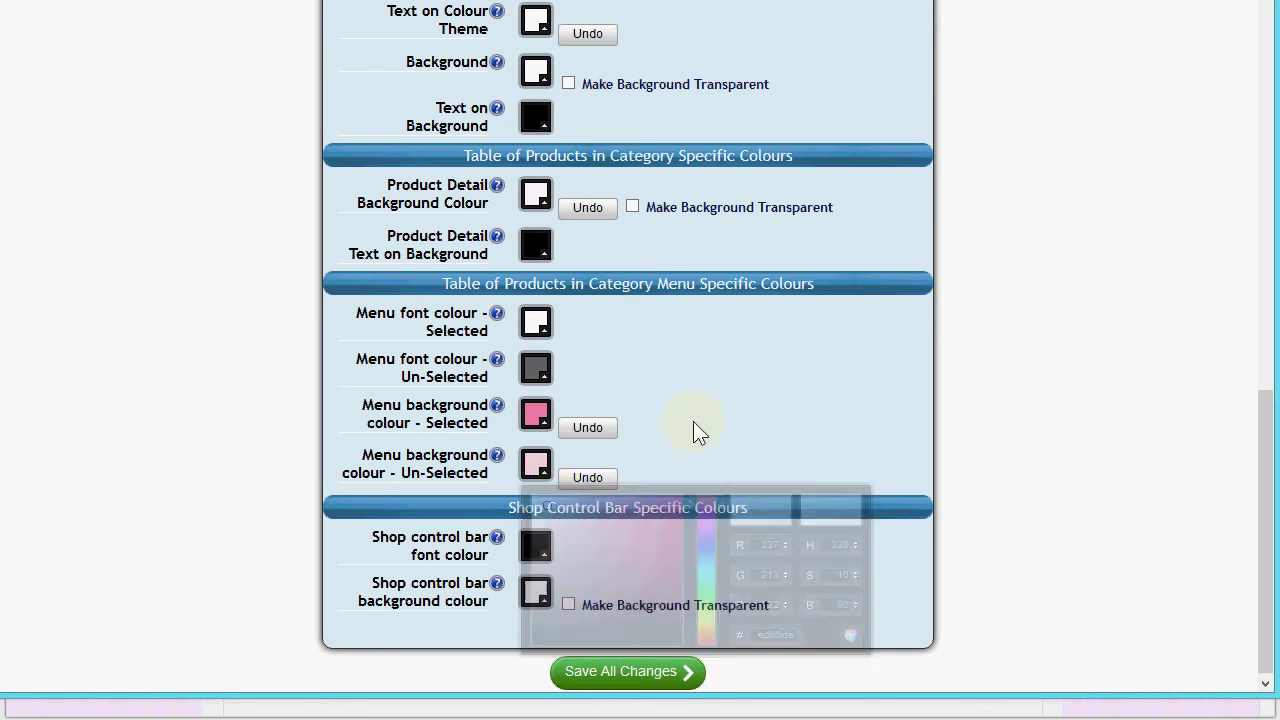
Step: Set the shop control bar background colour to e87fa4
scroll(705, 434, up, 5)
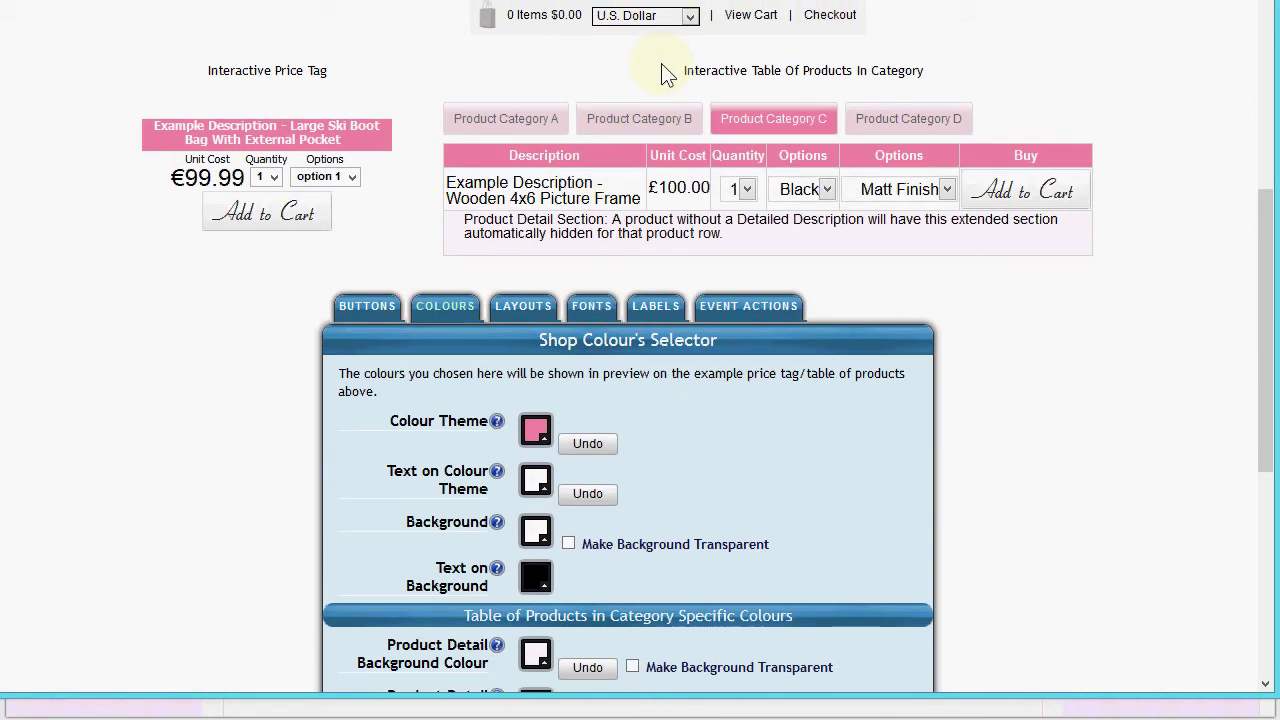
scroll(666, 71, up, 1)
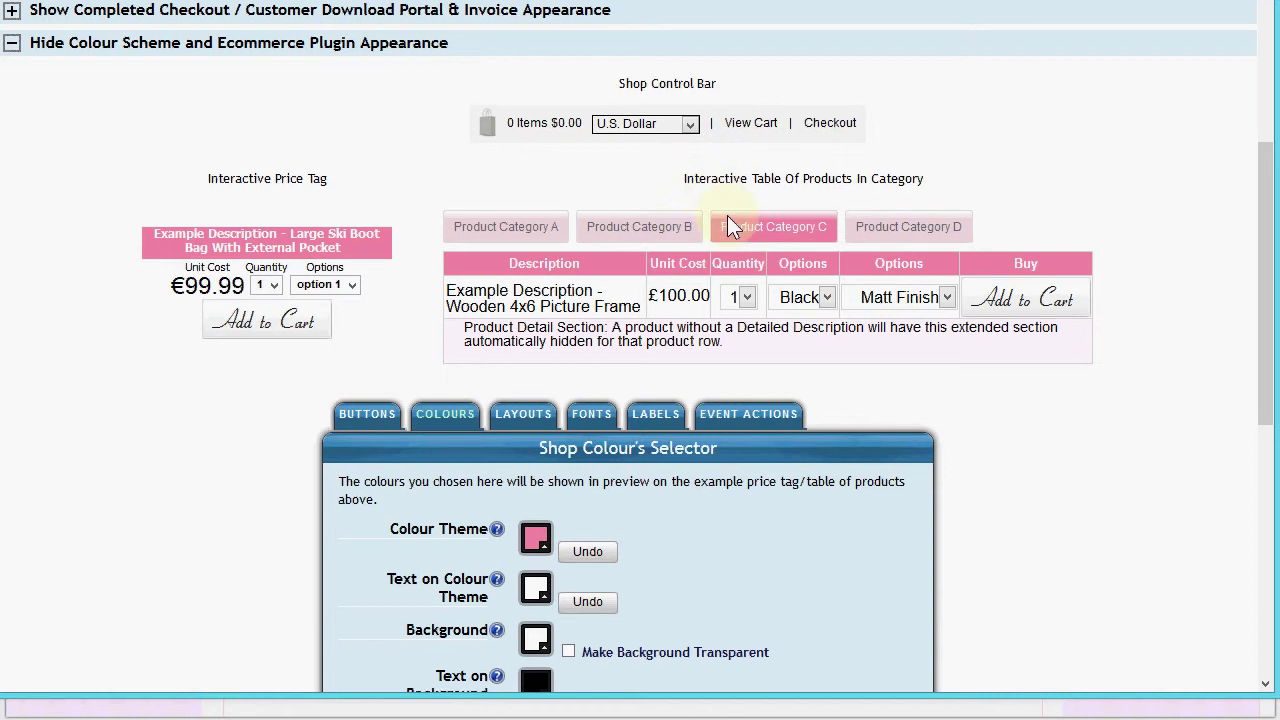
scroll(757, 233, down, 5)
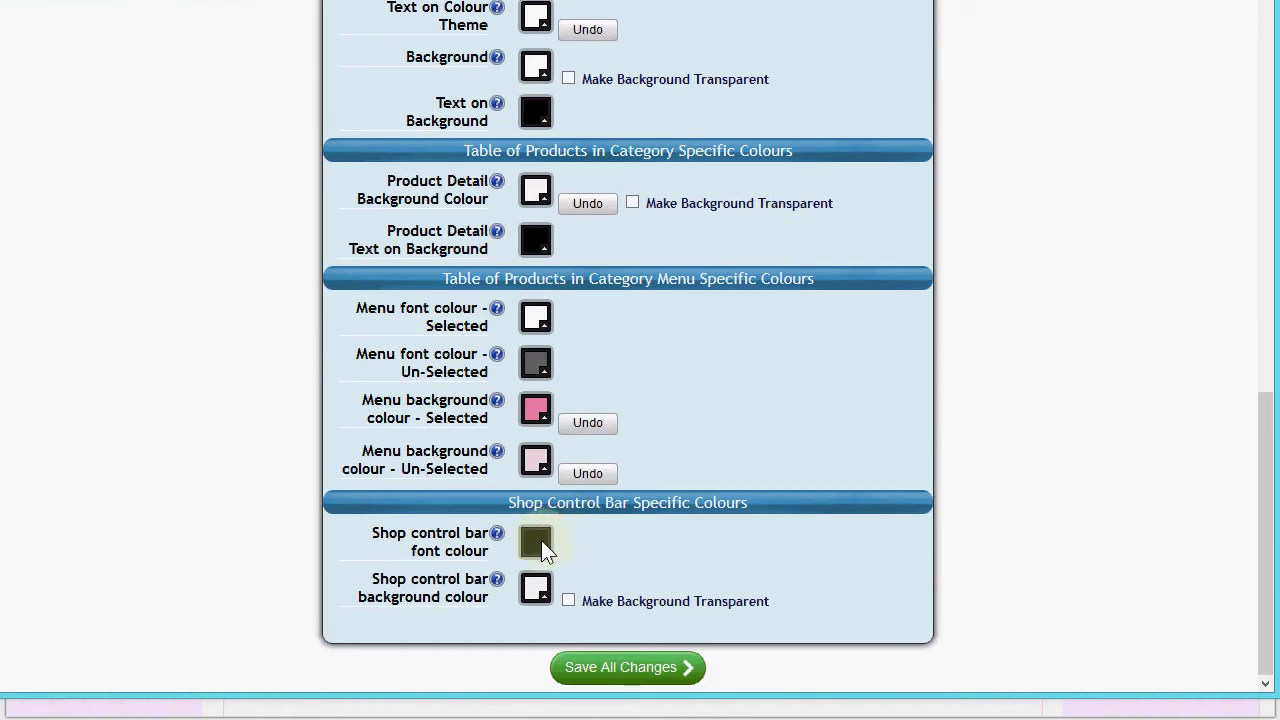
click(535, 590)
click(777, 546)
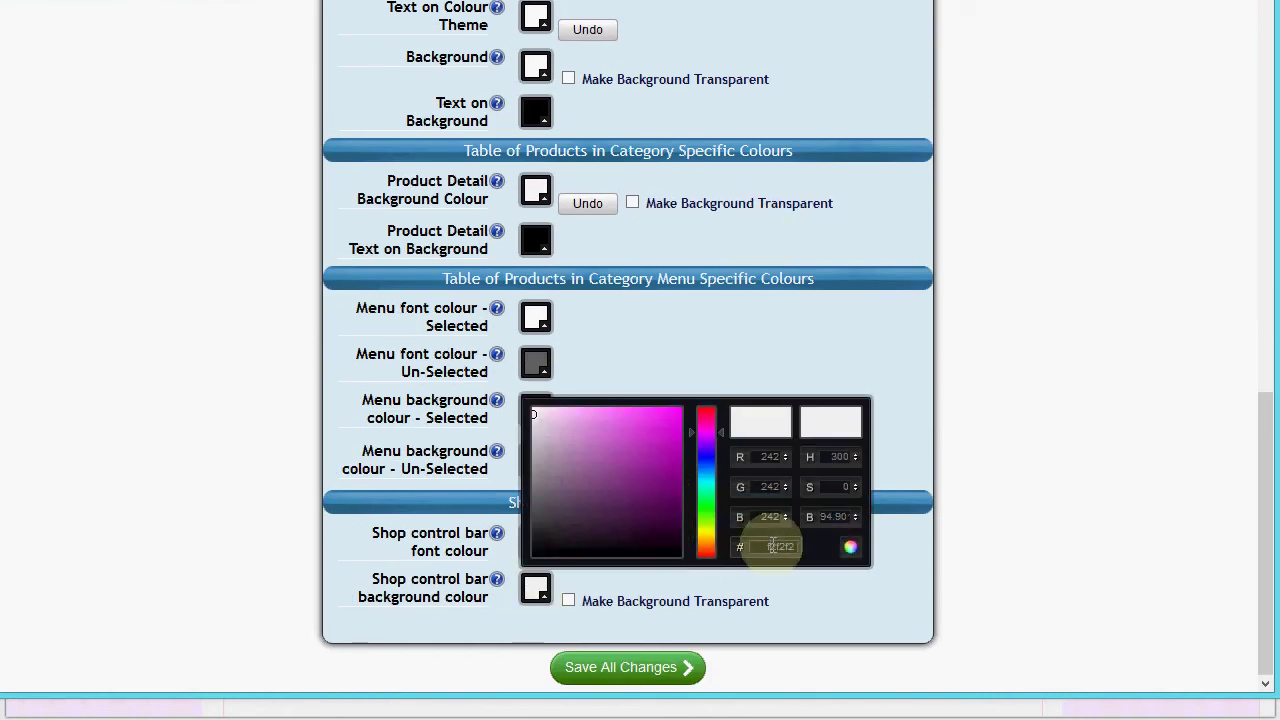
text(e87fa4)
key(Return)
click(757, 360)
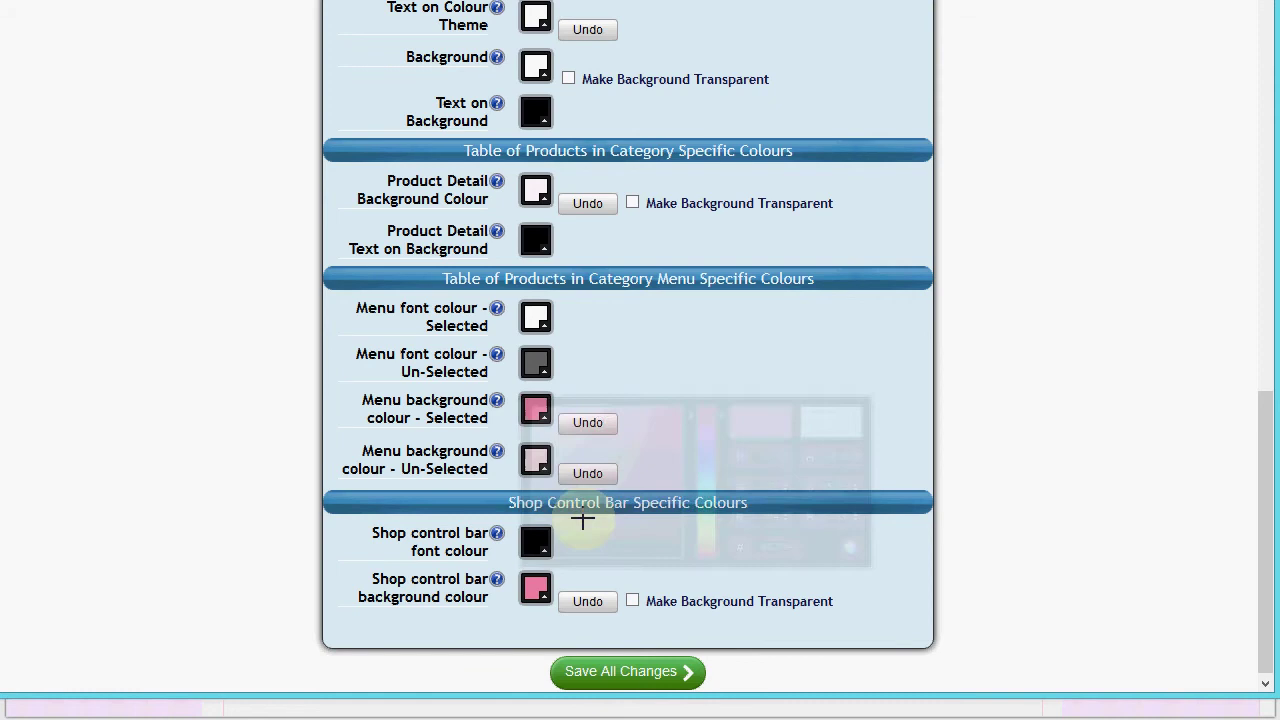
Step: Change the shop control bar font colour to a near-white off-white
click(545, 542)
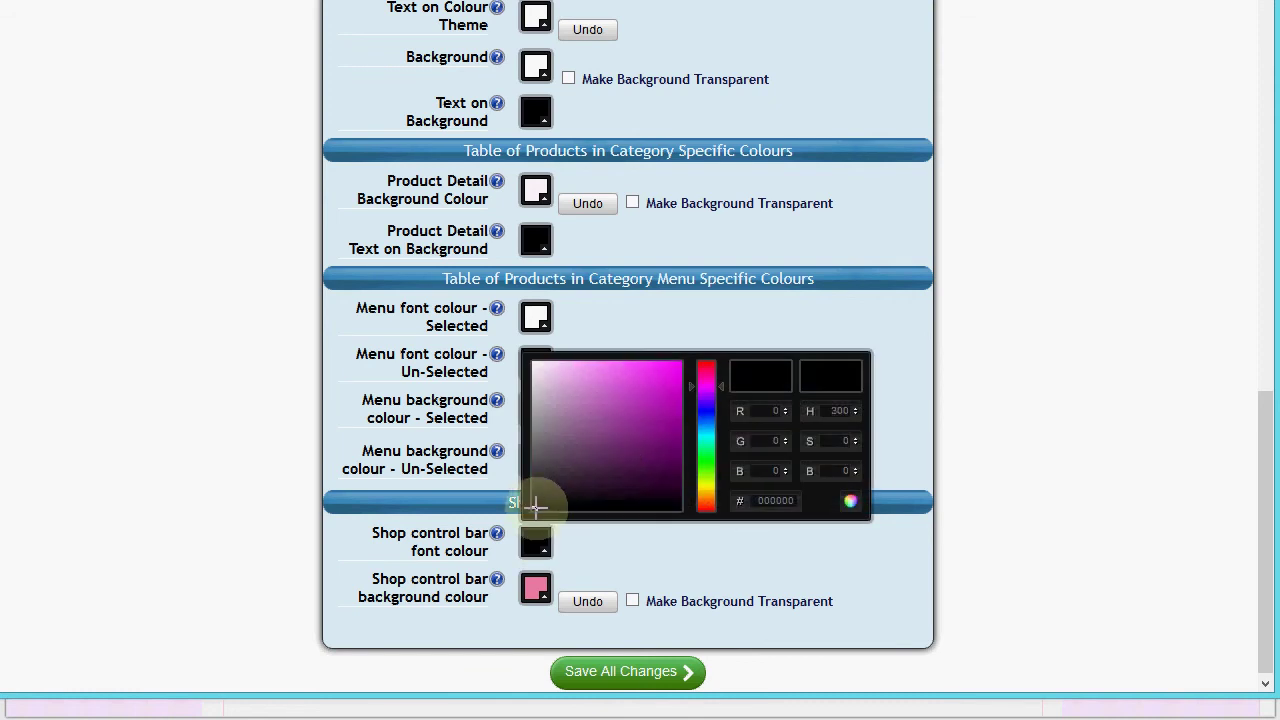
drag(535, 507, 532, 361)
click(673, 306)
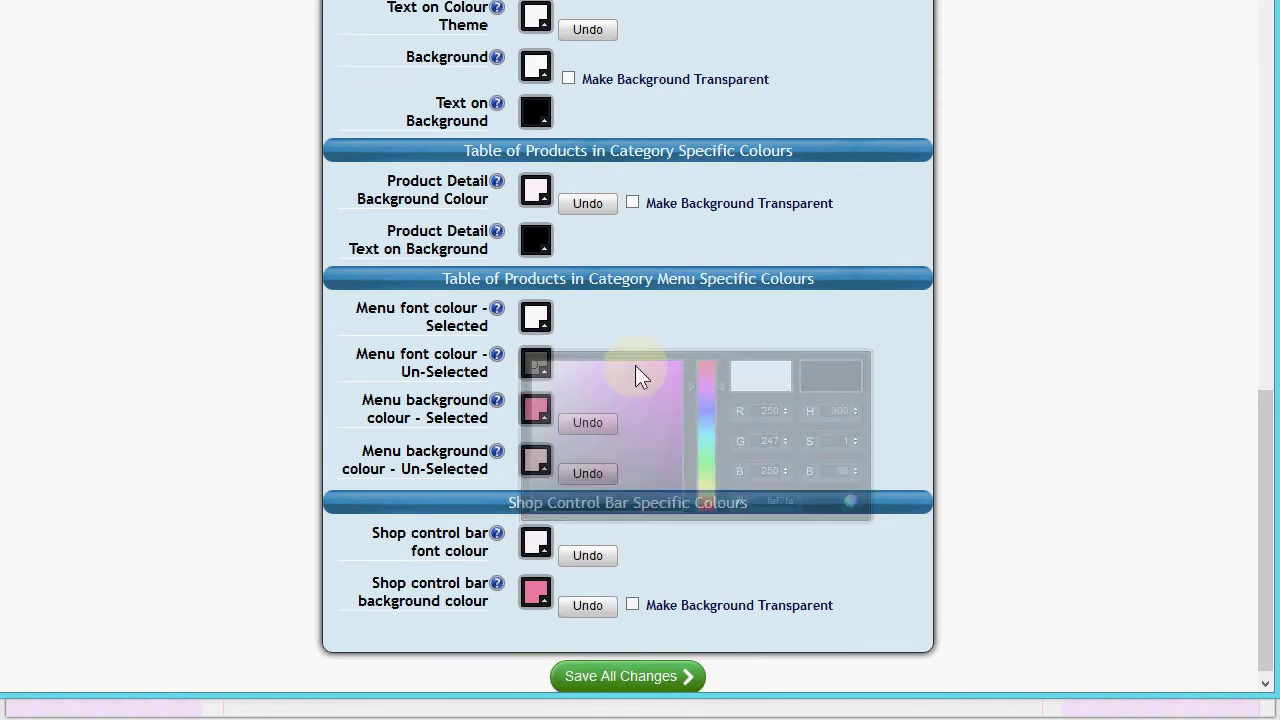
click(535, 548)
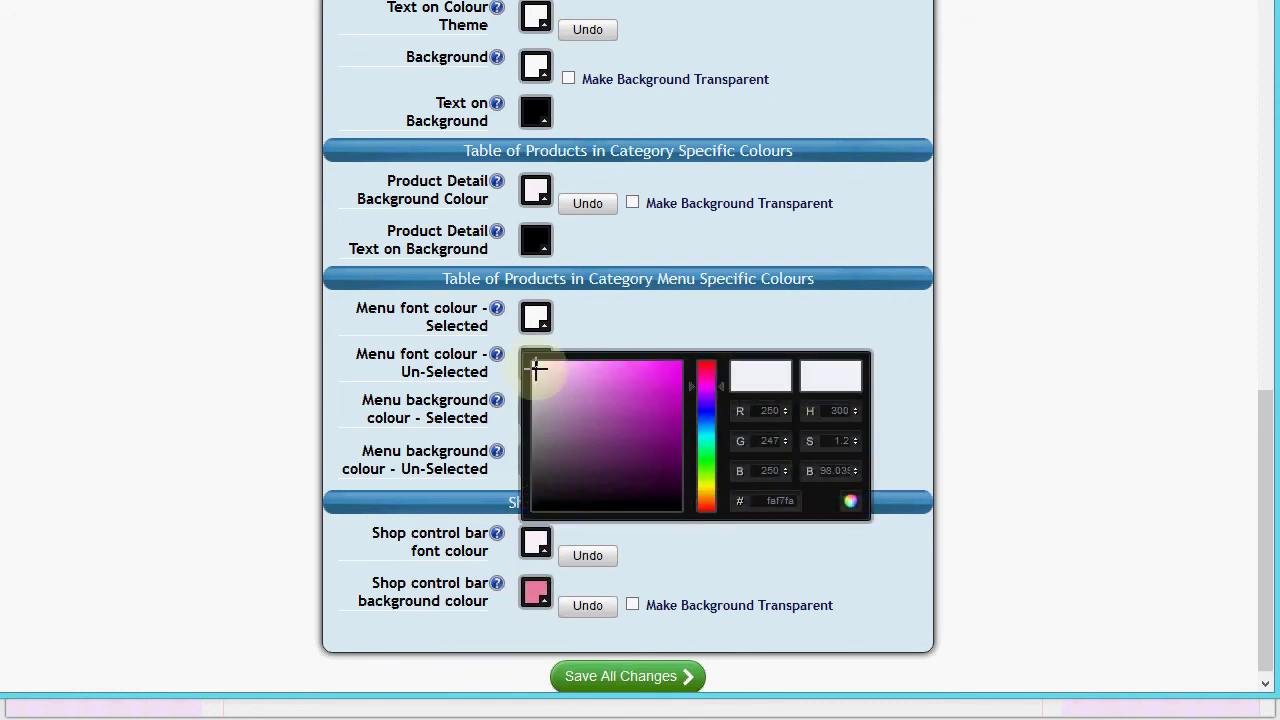
drag(537, 370, 533, 364)
click(700, 305)
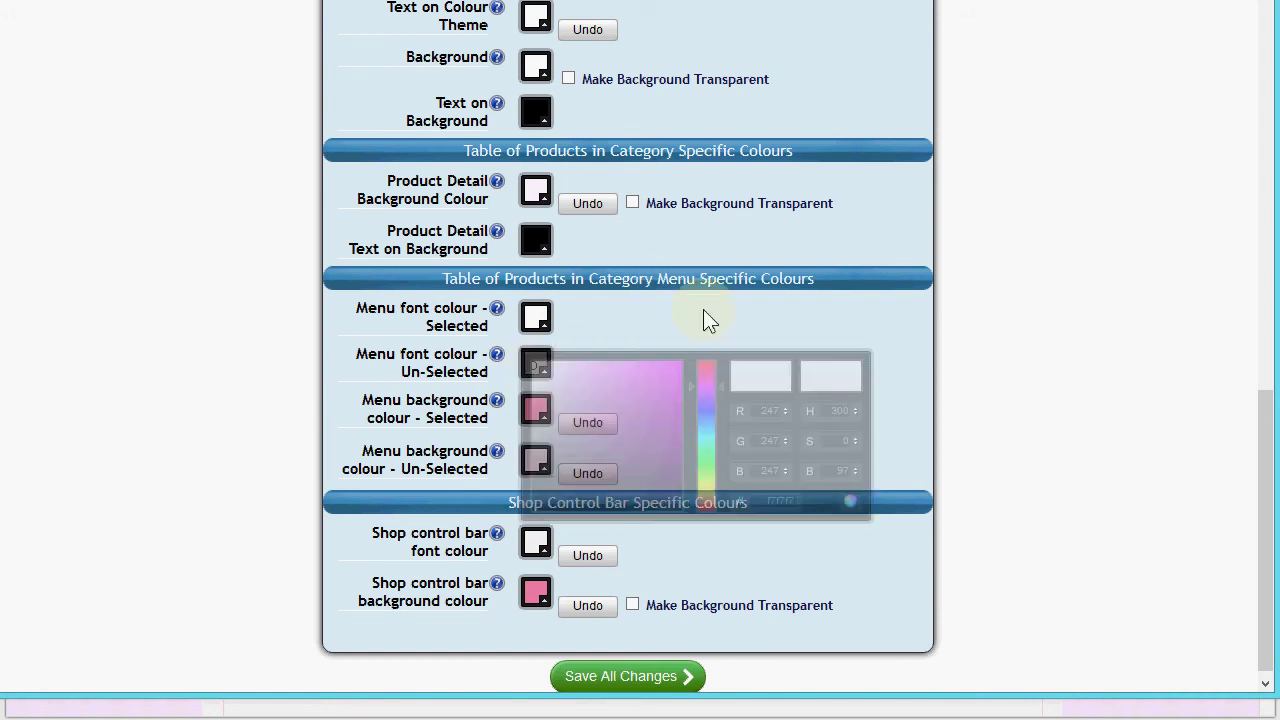
scroll(676, 460, up, 5)
scroll(676, 460, up, 2)
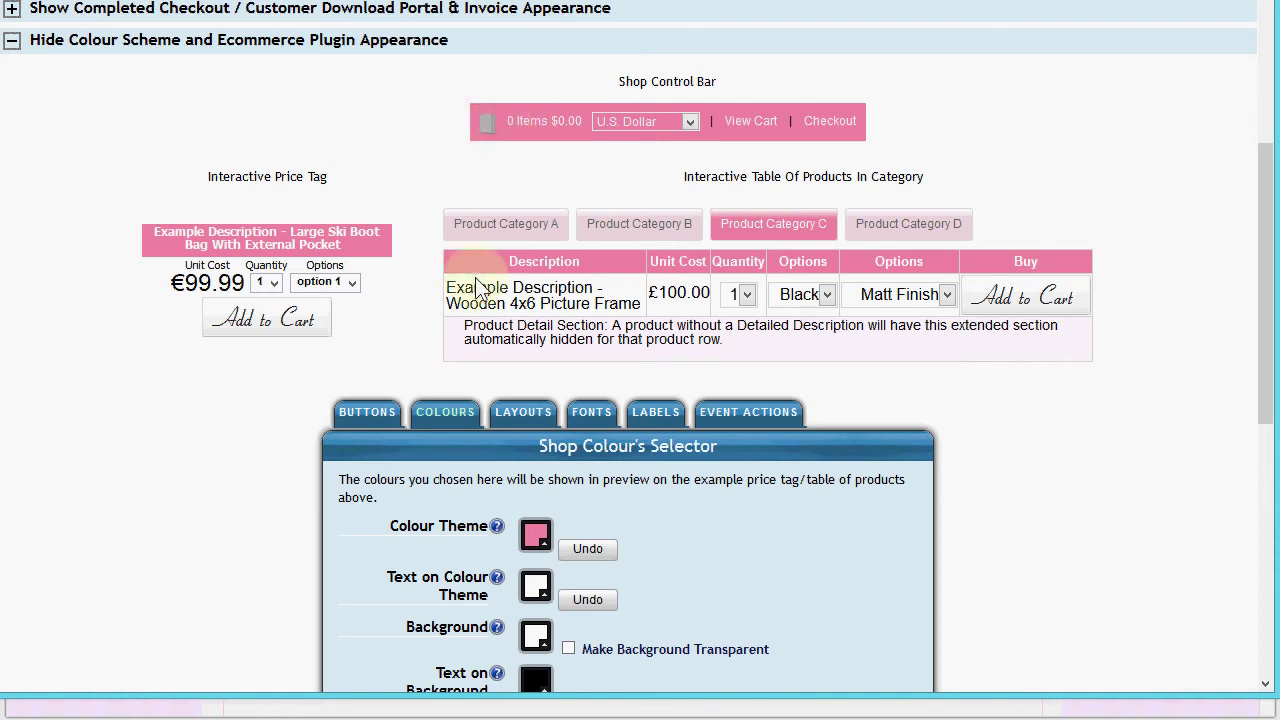
Step: In the Layouts tab, set the Shop Control Bar Icon to White
click(532, 418)
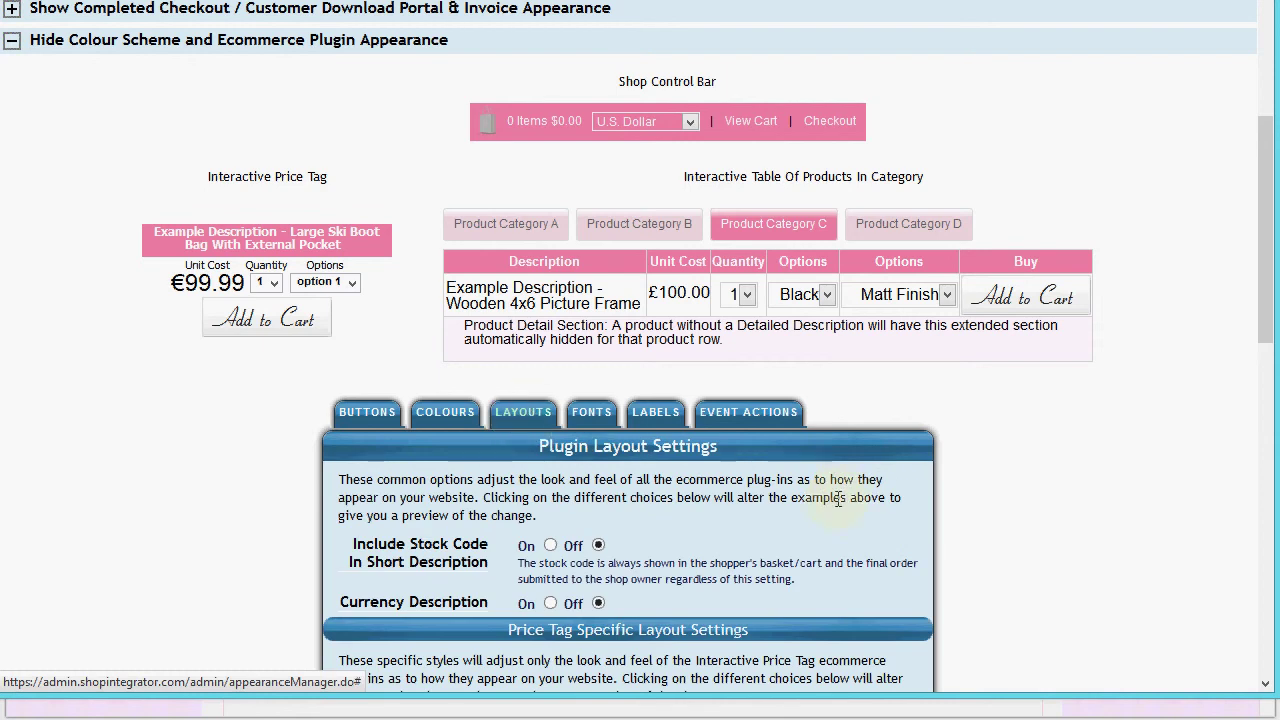
scroll(840, 488, down, 7)
scroll(740, 416, down, 3)
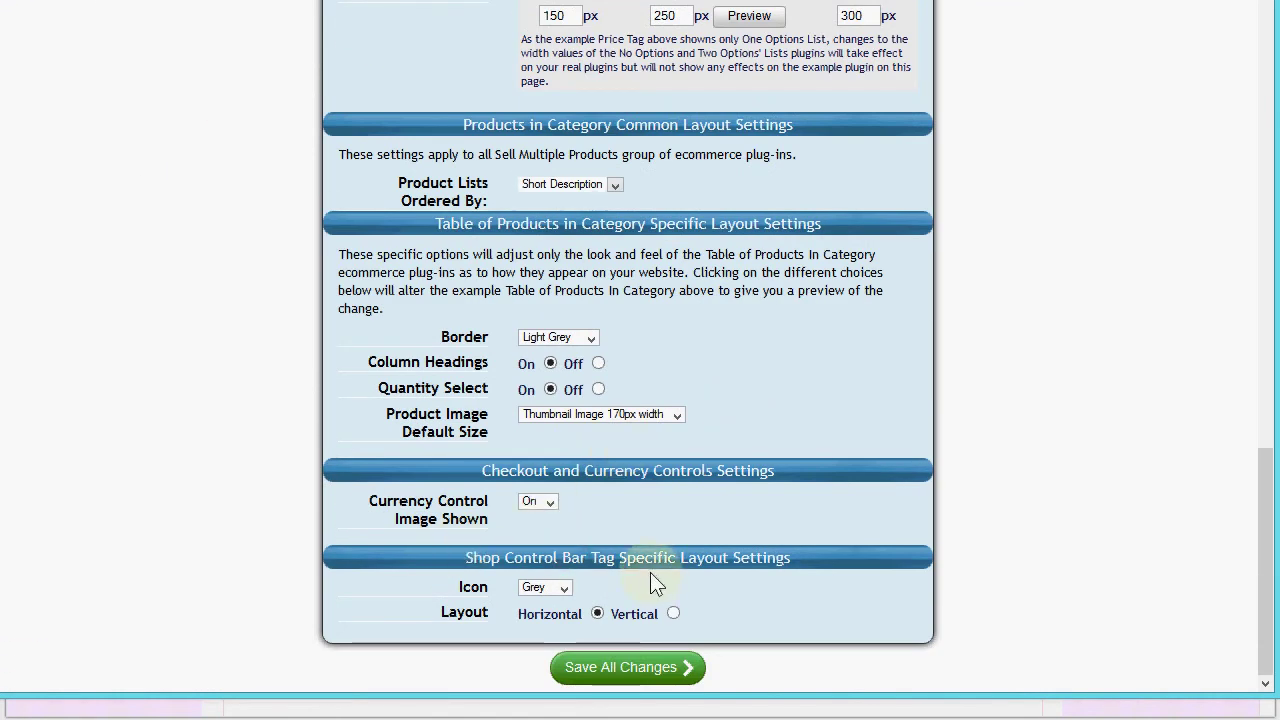
click(558, 592)
click(563, 610)
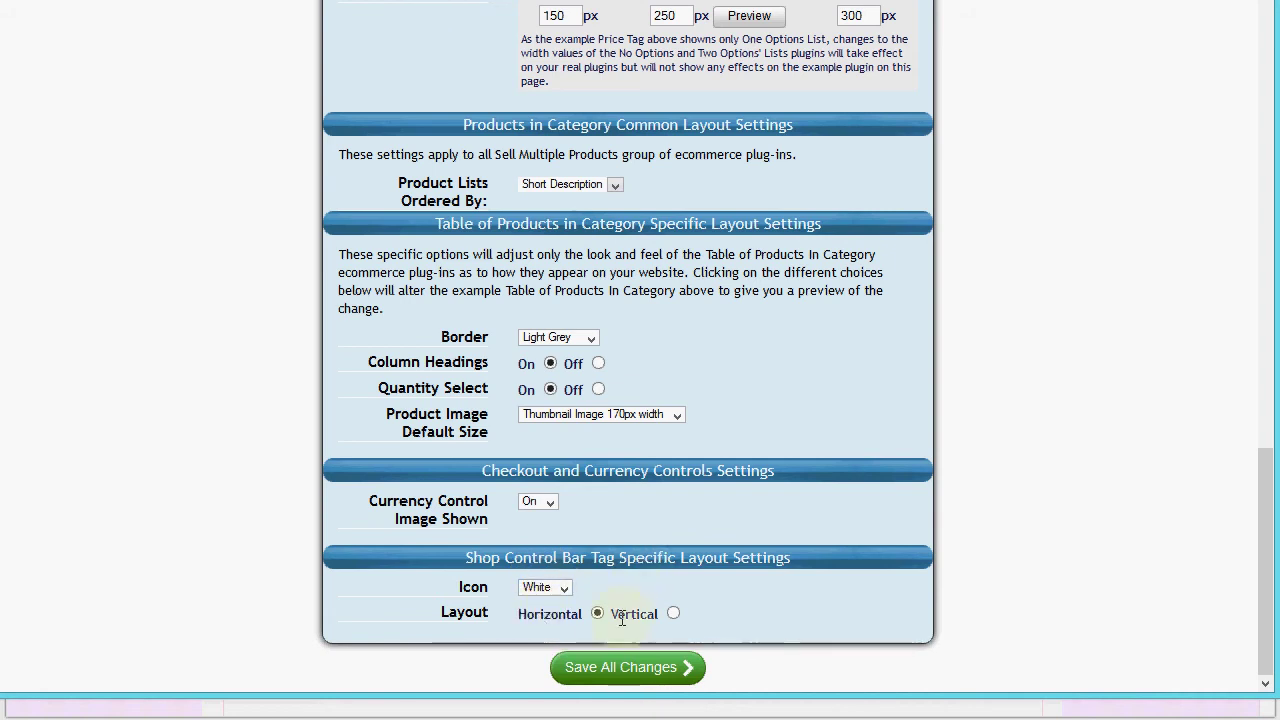
Step: Save all the appearance changes
scroll(853, 539, up, 10)
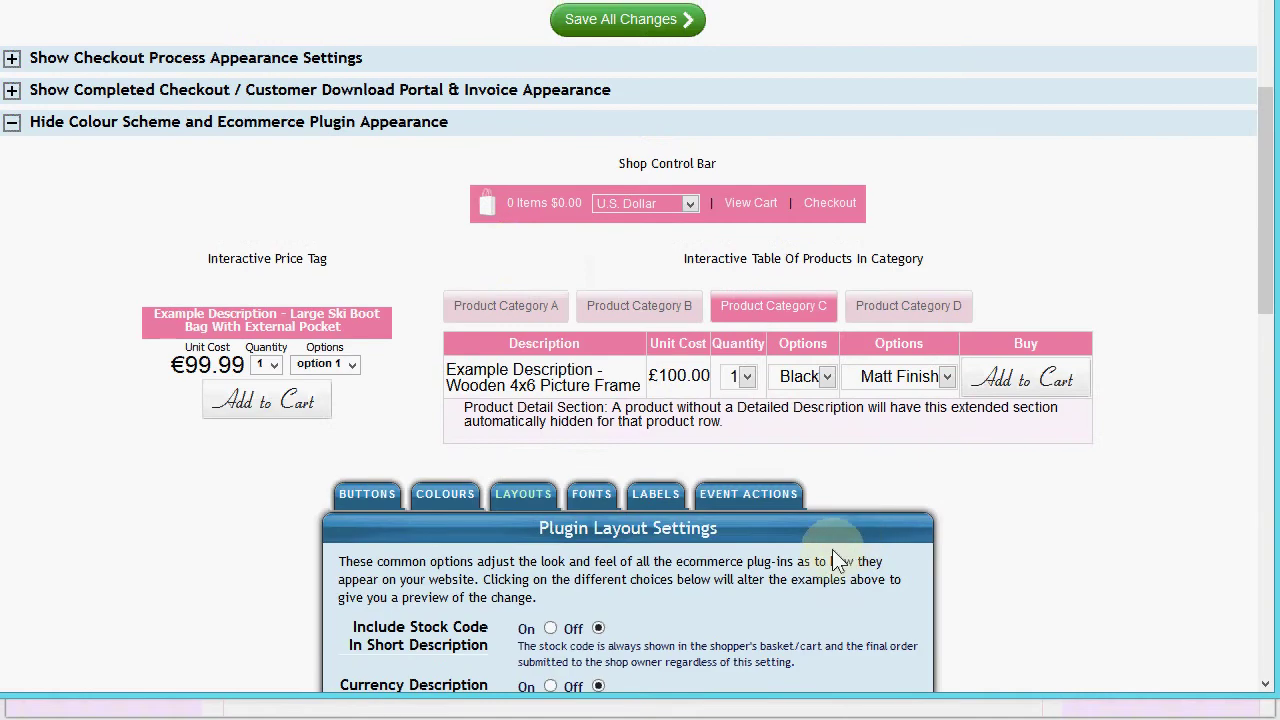
scroll(811, 557, down, 2)
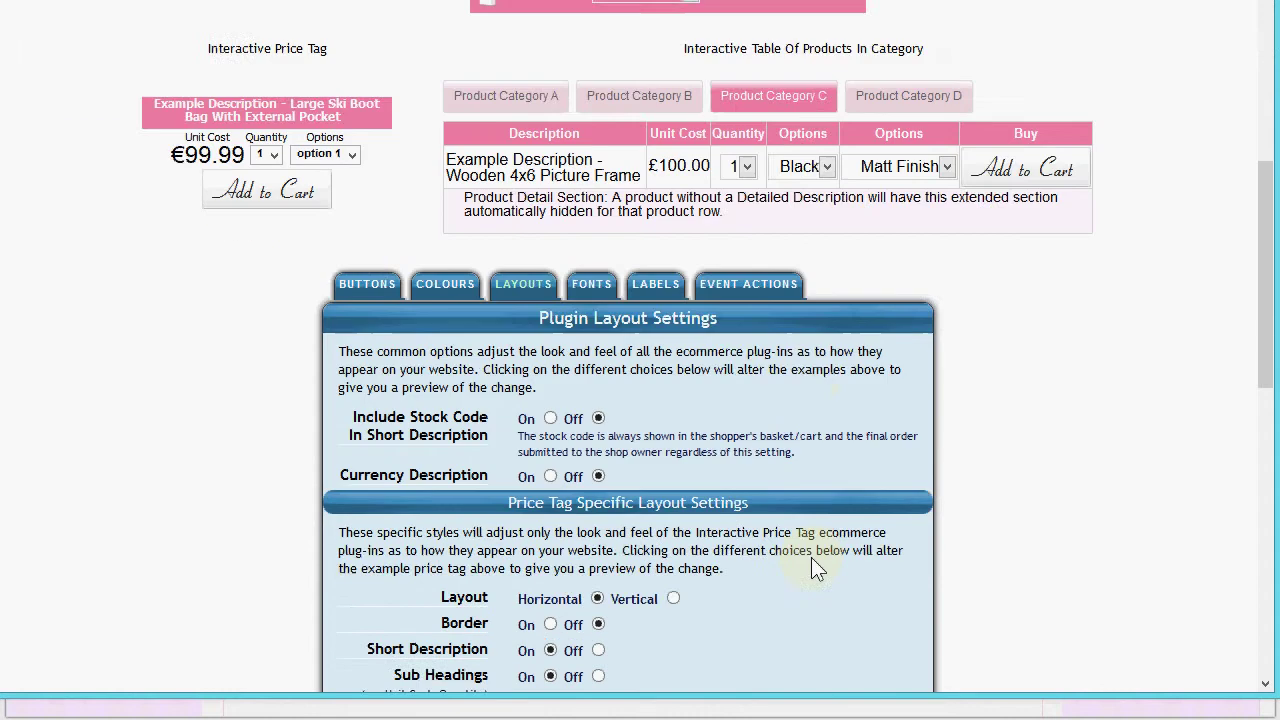
scroll(812, 557, down, 8)
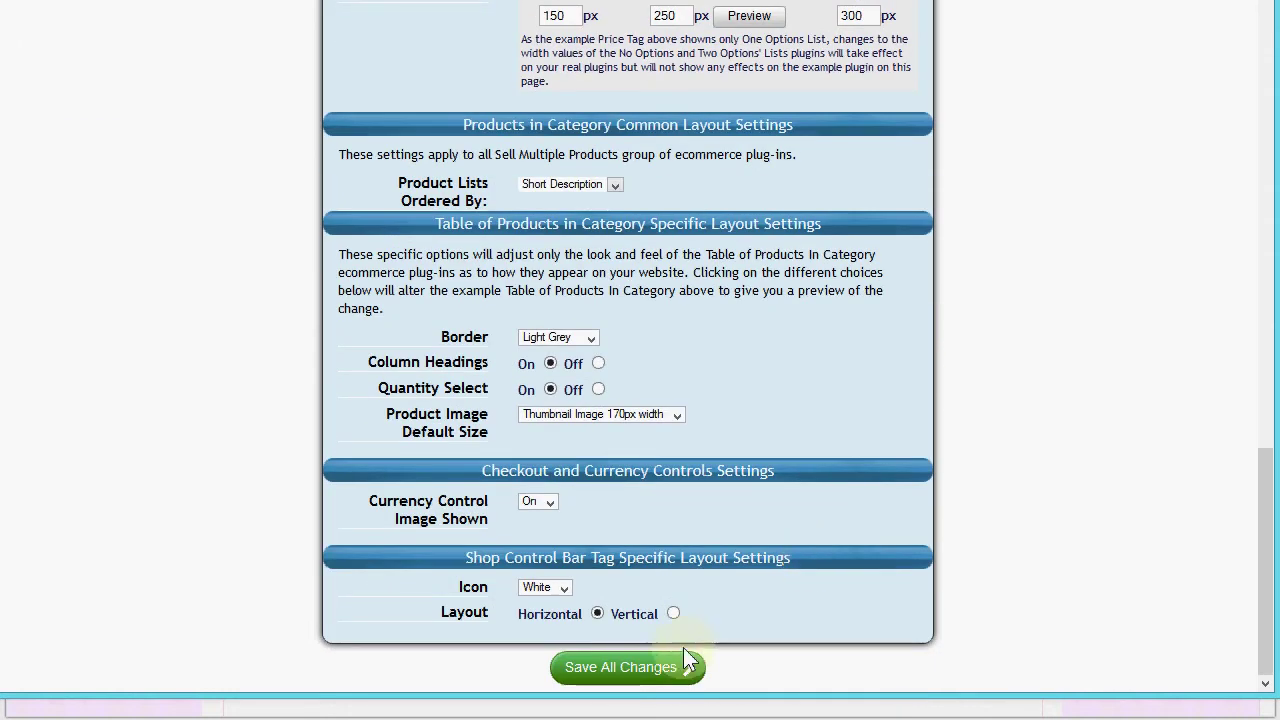
click(640, 668)
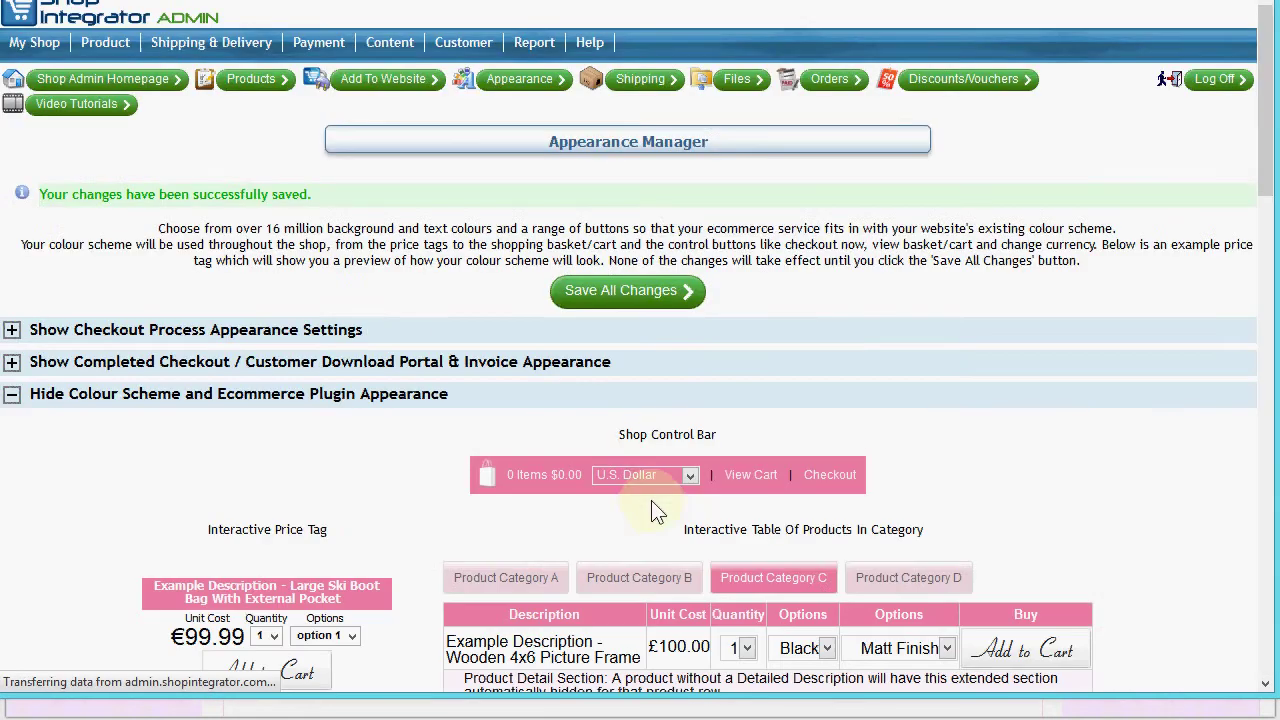
scroll(955, 520, down, 3)
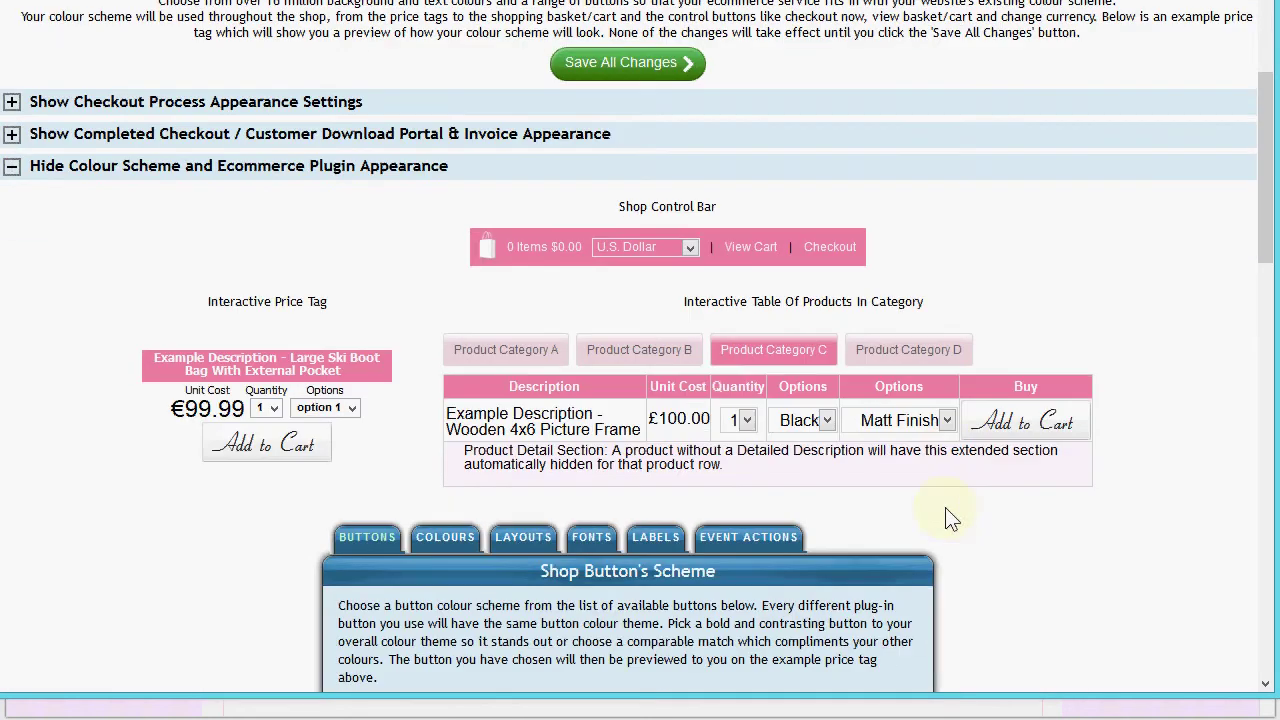
Step: View the live Beautiful Things shop page with its pink product table, script buttons and cart bar
click(186, 712)
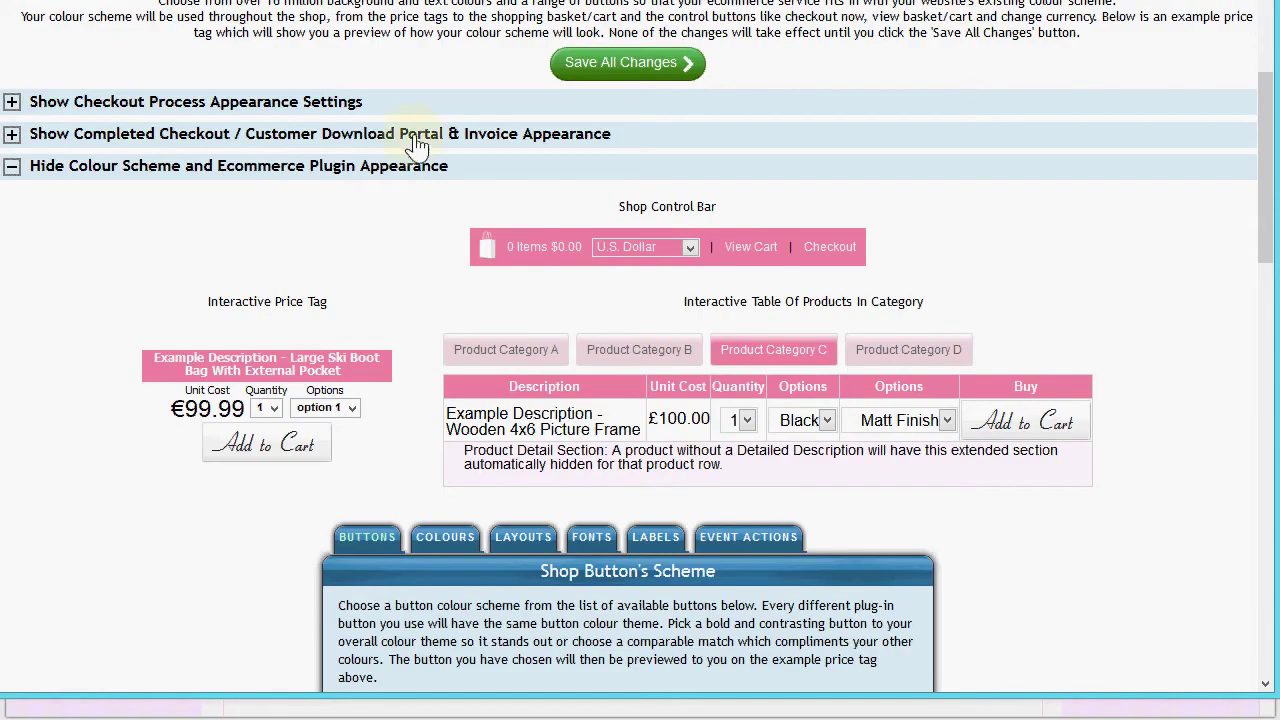
scroll(433, 147, up, 5)
mouse_move(318, 42)
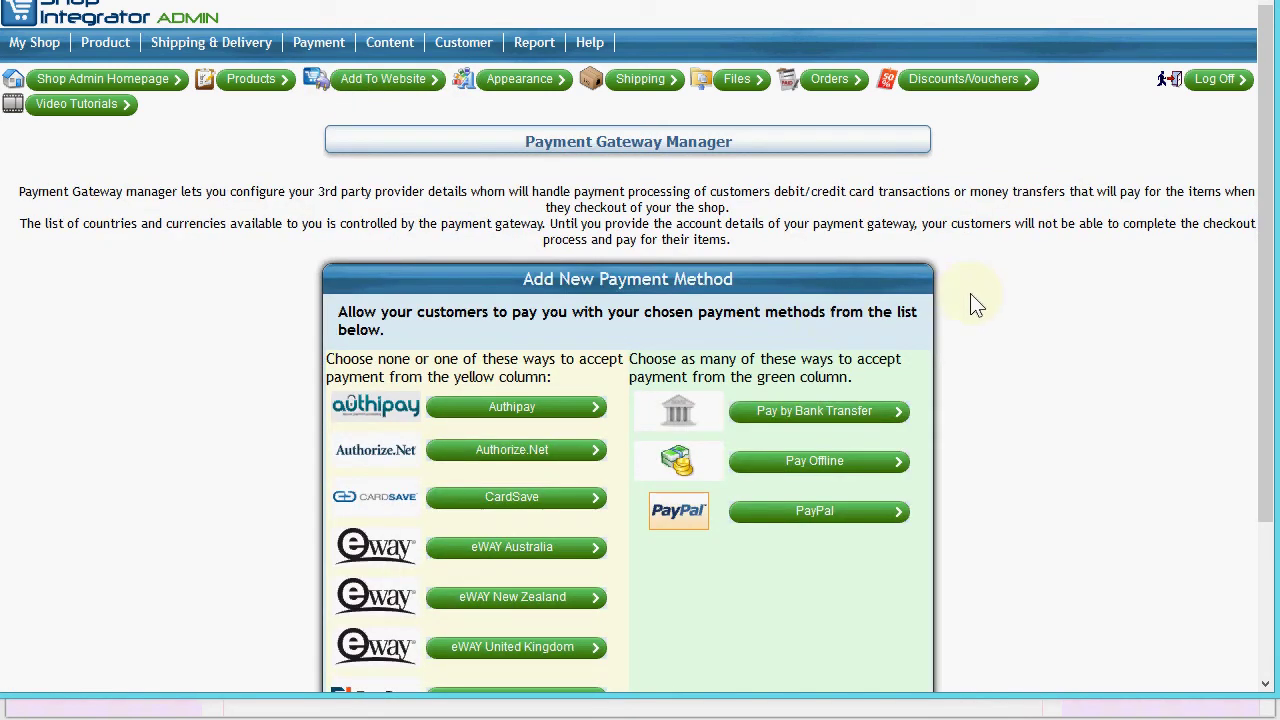
Step: Add PayPal as a payment method and confirm it
scroll(971, 306, down, 3)
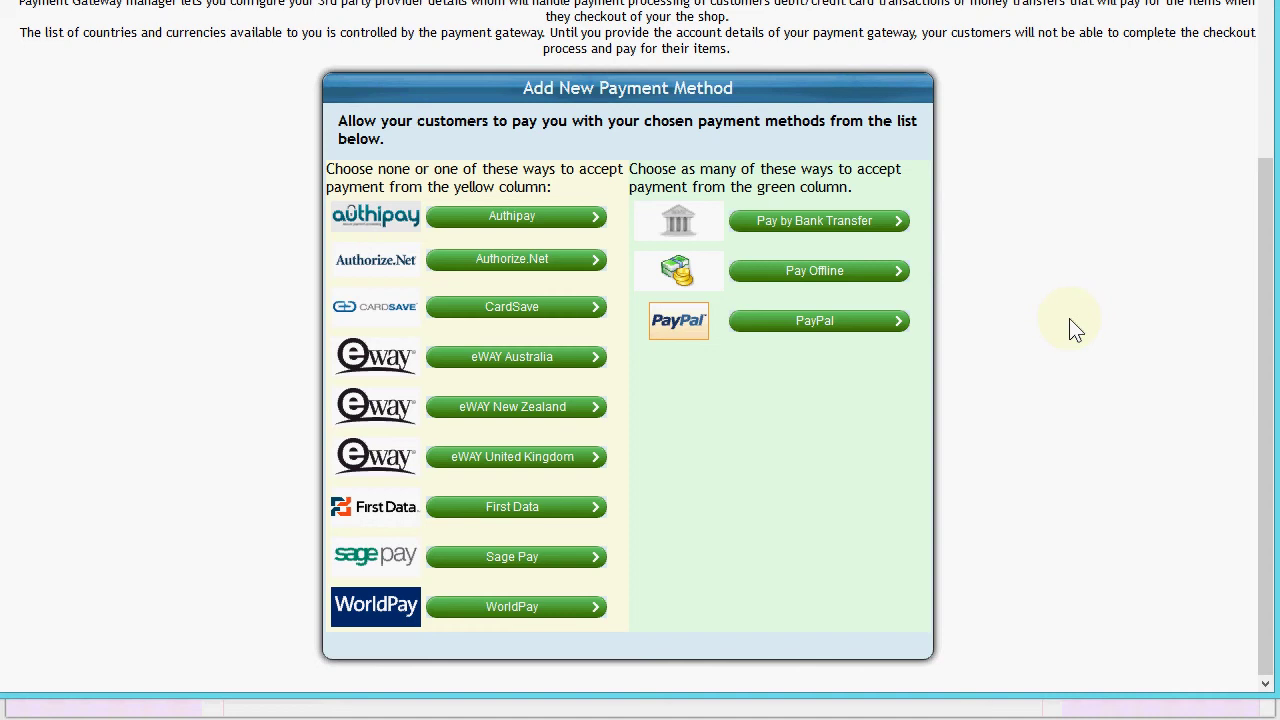
click(822, 322)
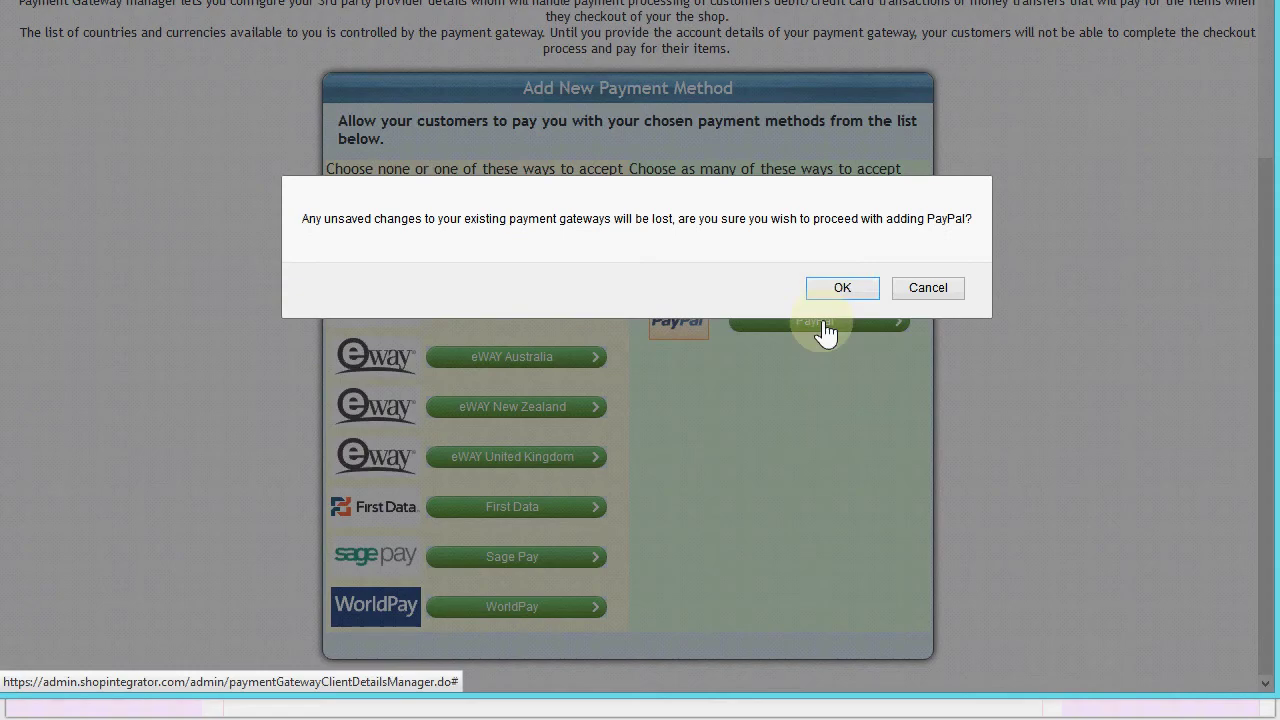
click(861, 286)
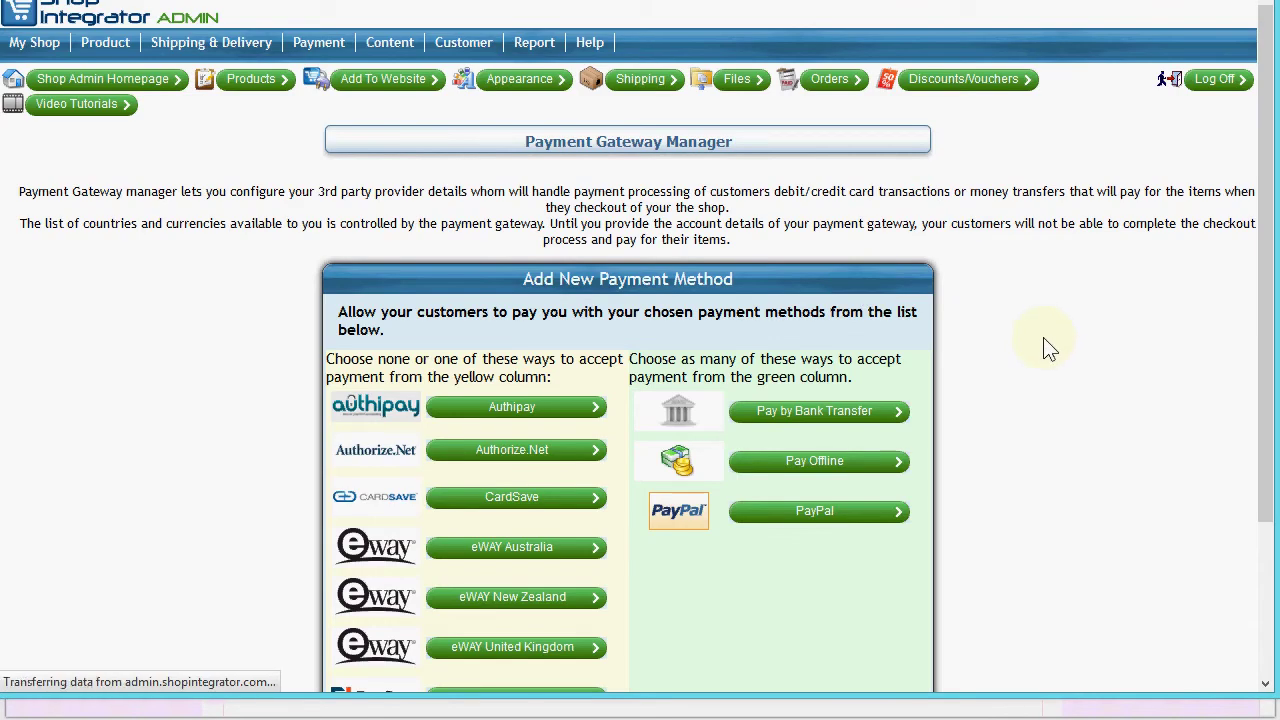
Step: Fill in the PayPal primary e-mail address from autofill and save the gateway settings
scroll(1046, 347, down, 8)
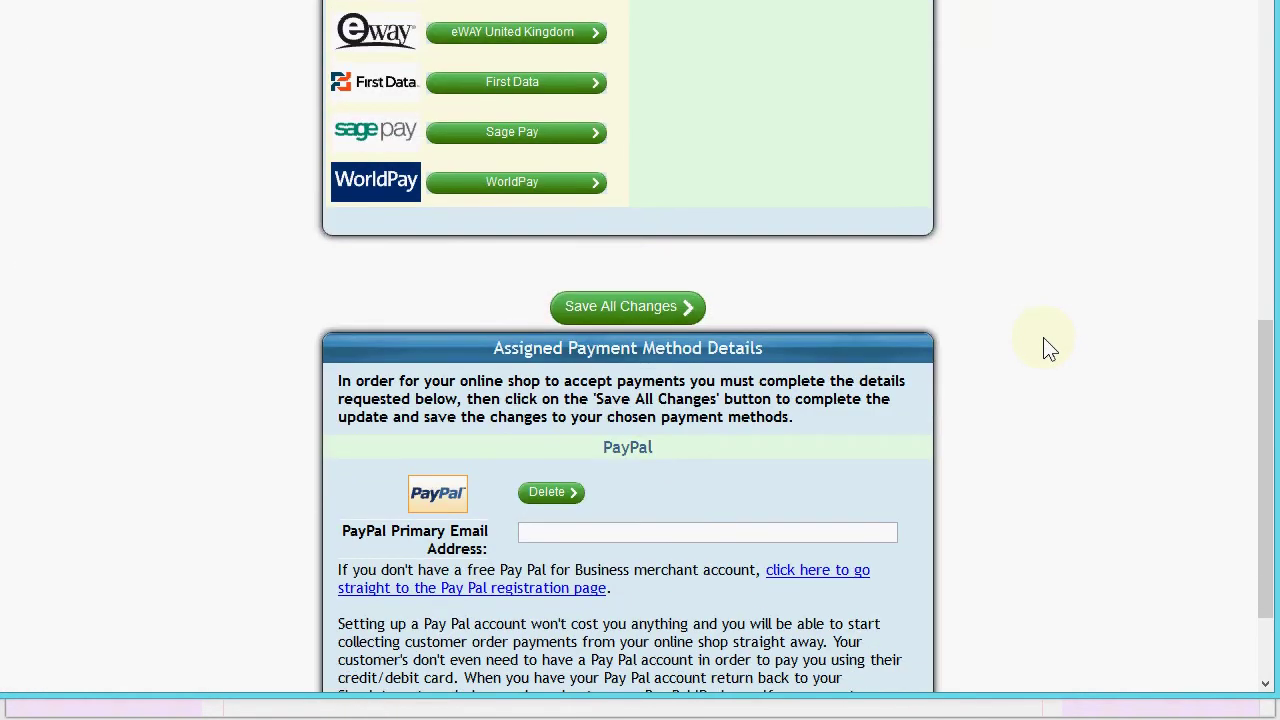
click(570, 410)
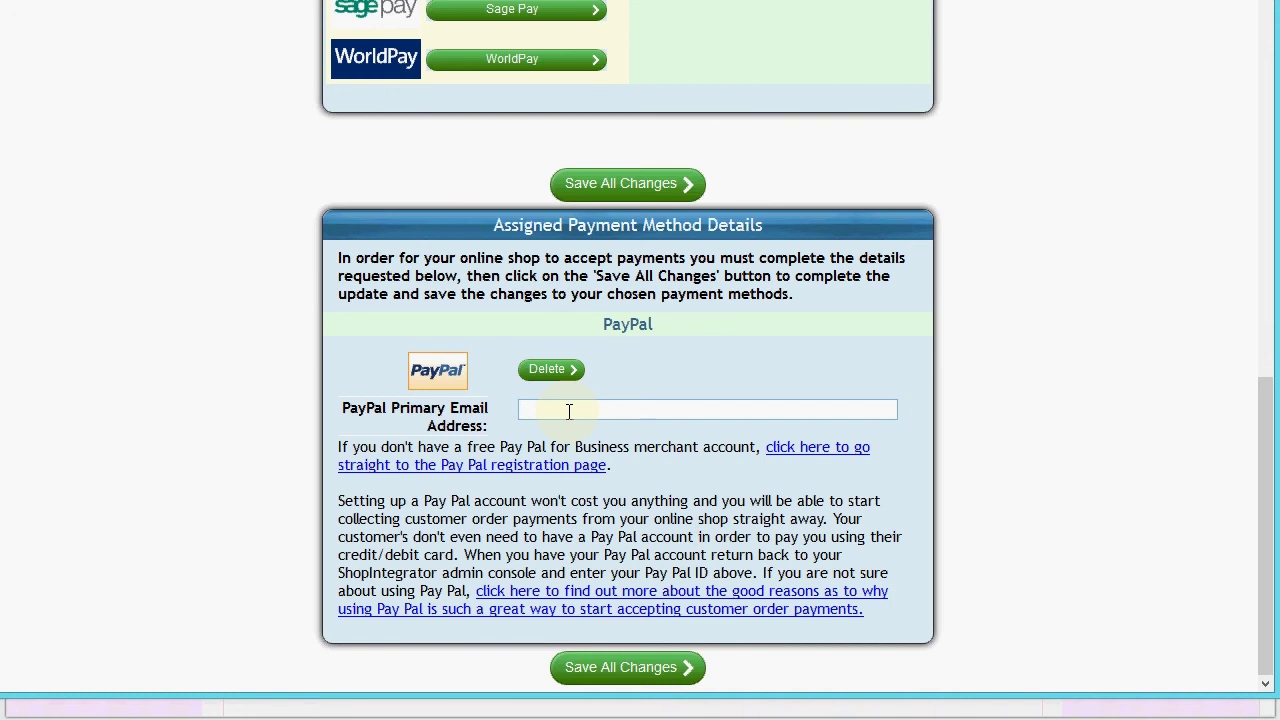
text(my)
key(Down)
key(Return)
click(666, 185)
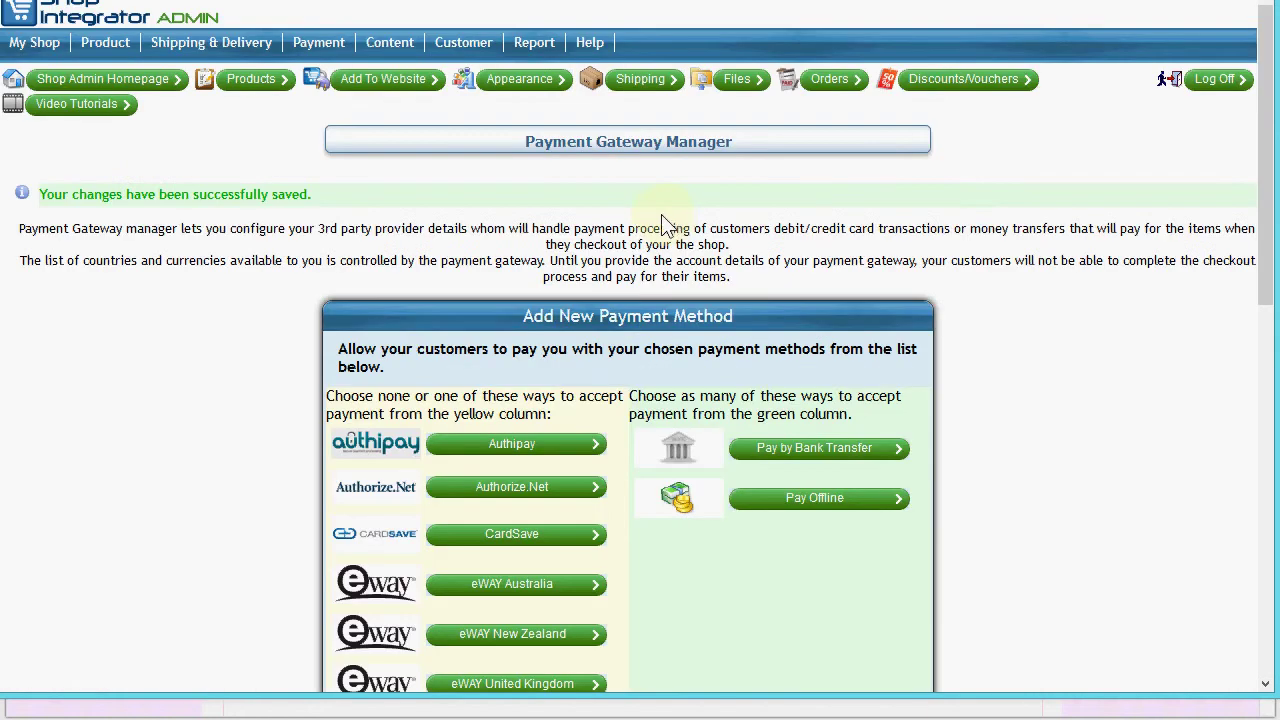
scroll(966, 249, down, 1)
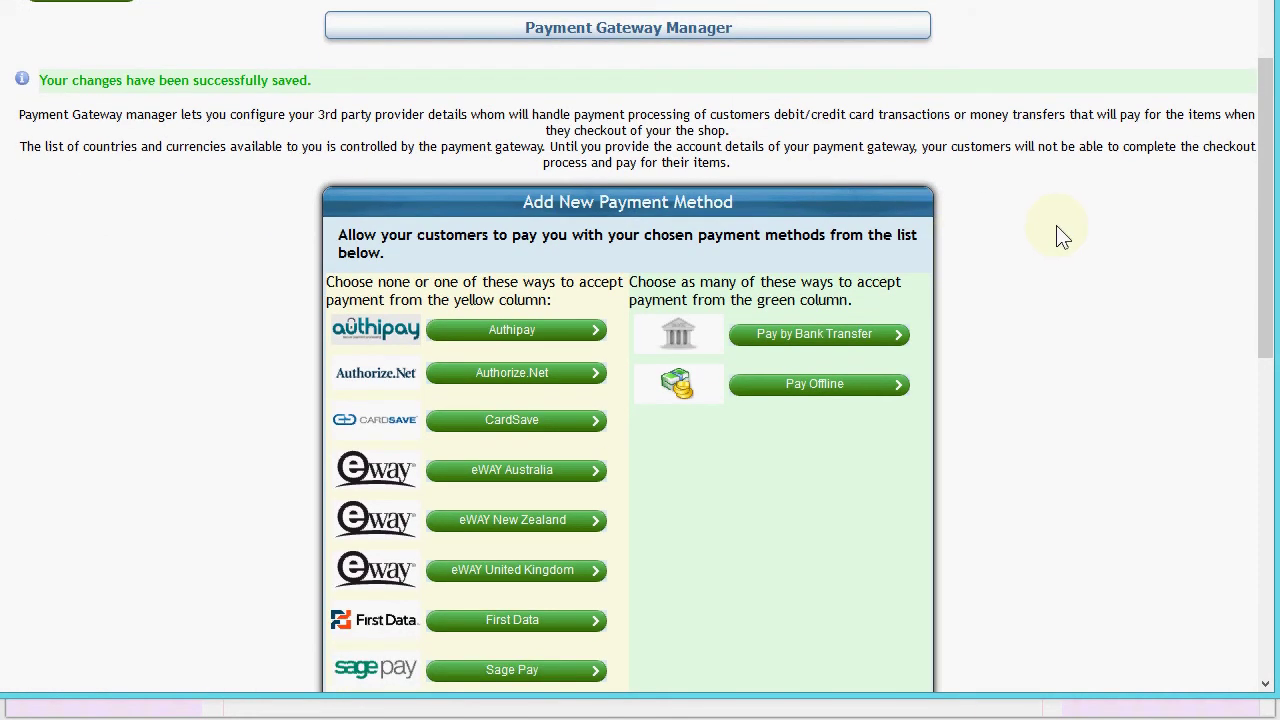
scroll(1057, 234, down, 2)
scroll(1058, 240, up, 1)
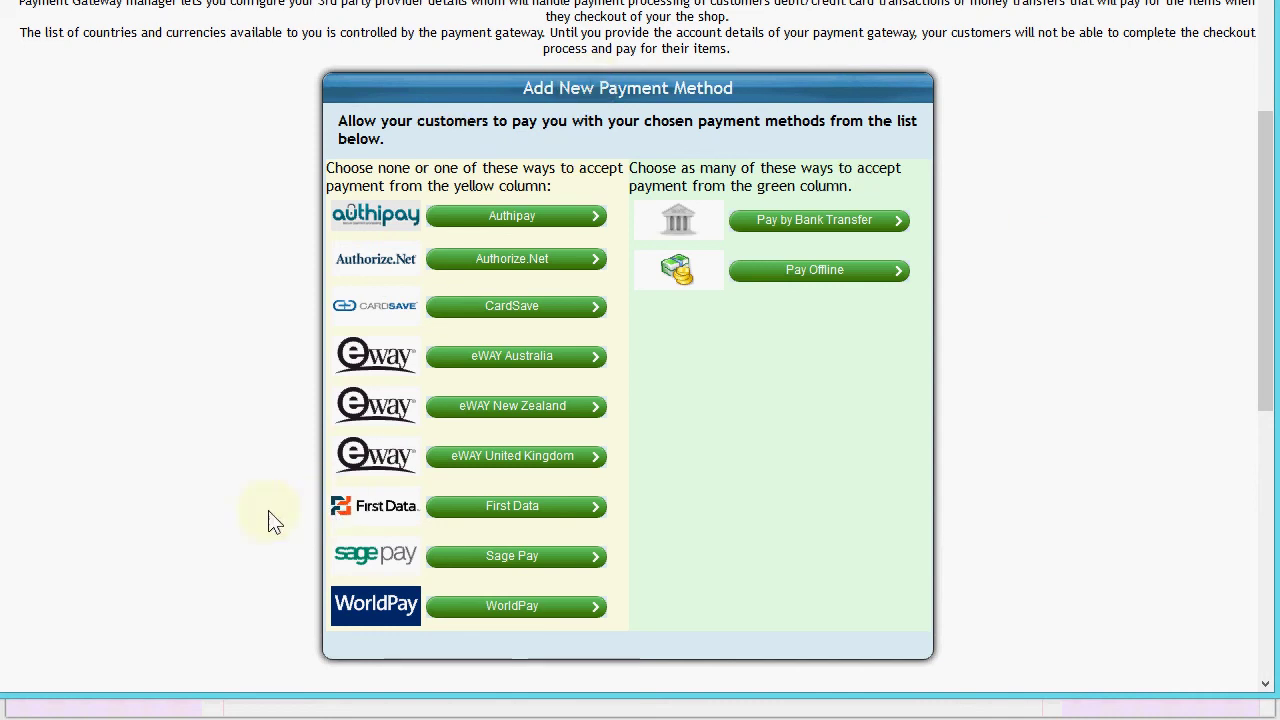
scroll(603, 177, up, 1)
scroll(603, 177, up, 2)
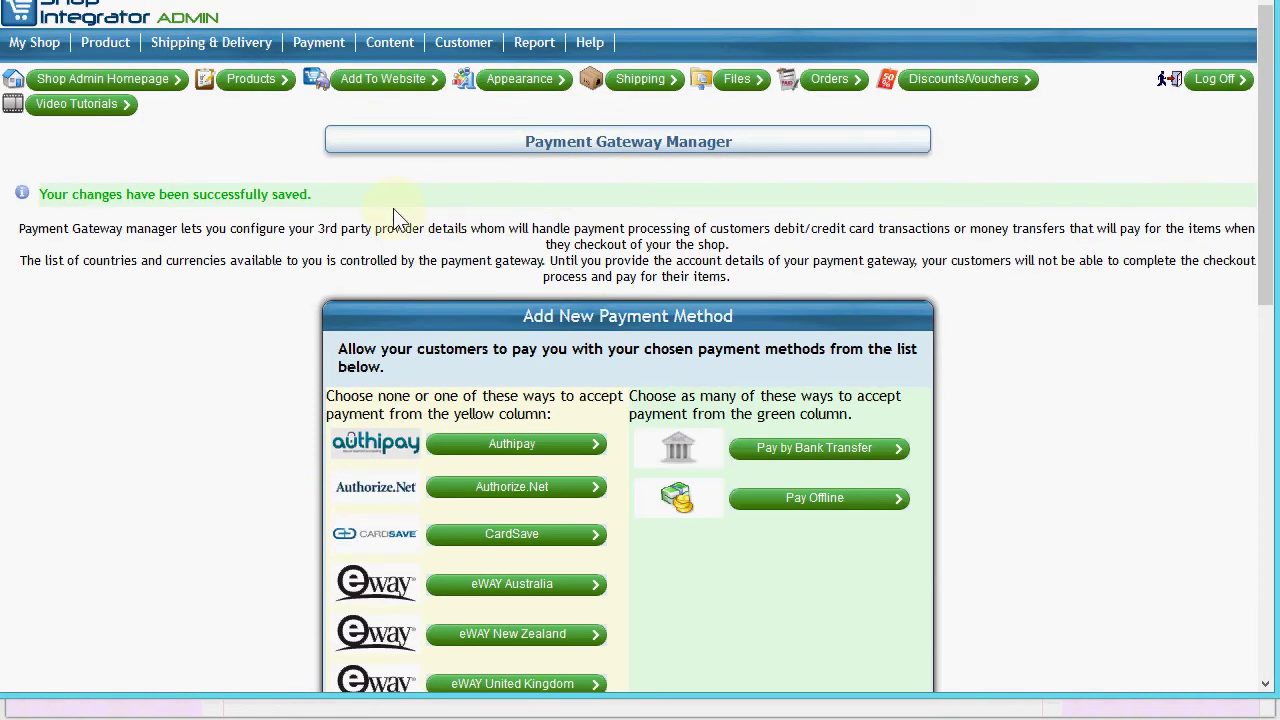
Step: Switch to the Beautiful Things storefront, showing both bracelets and an empty £0.00 cart
click(203, 712)
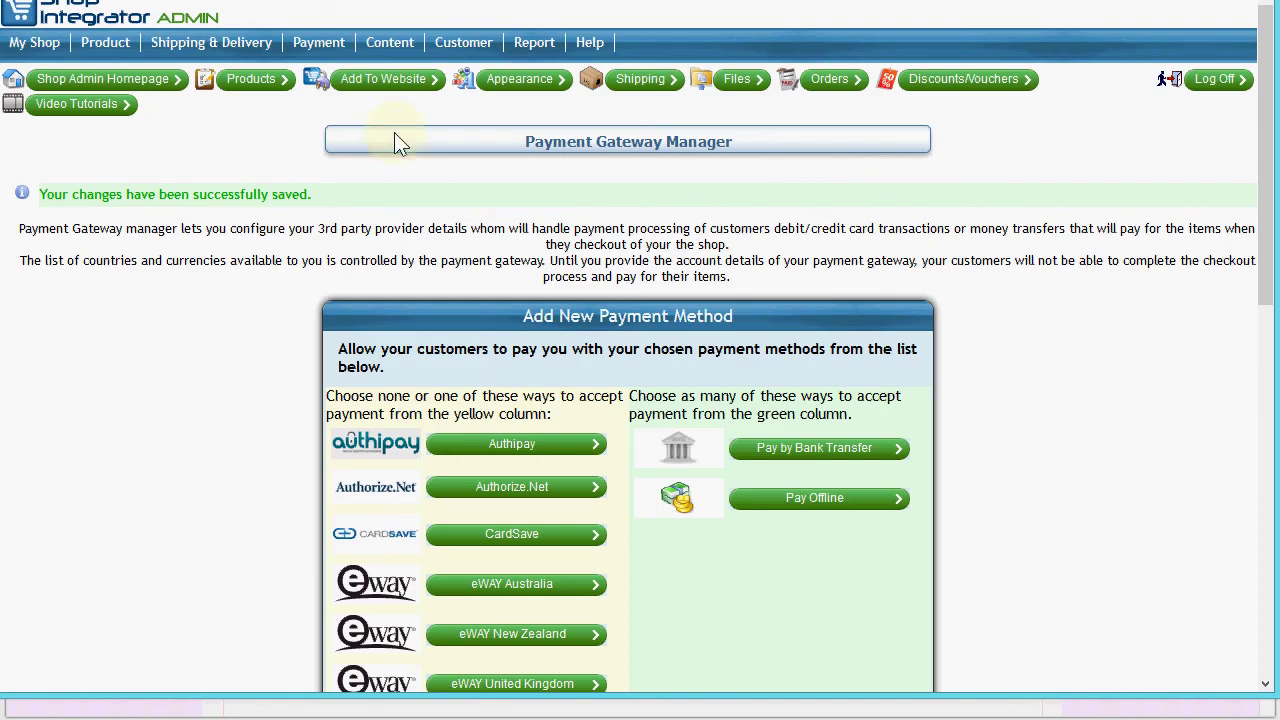
Step: In Currency Manager, assign U.S. Dollar, Euro, Australian and Canadian Dollar as secondary currencies and save
mouse_move(318, 40)
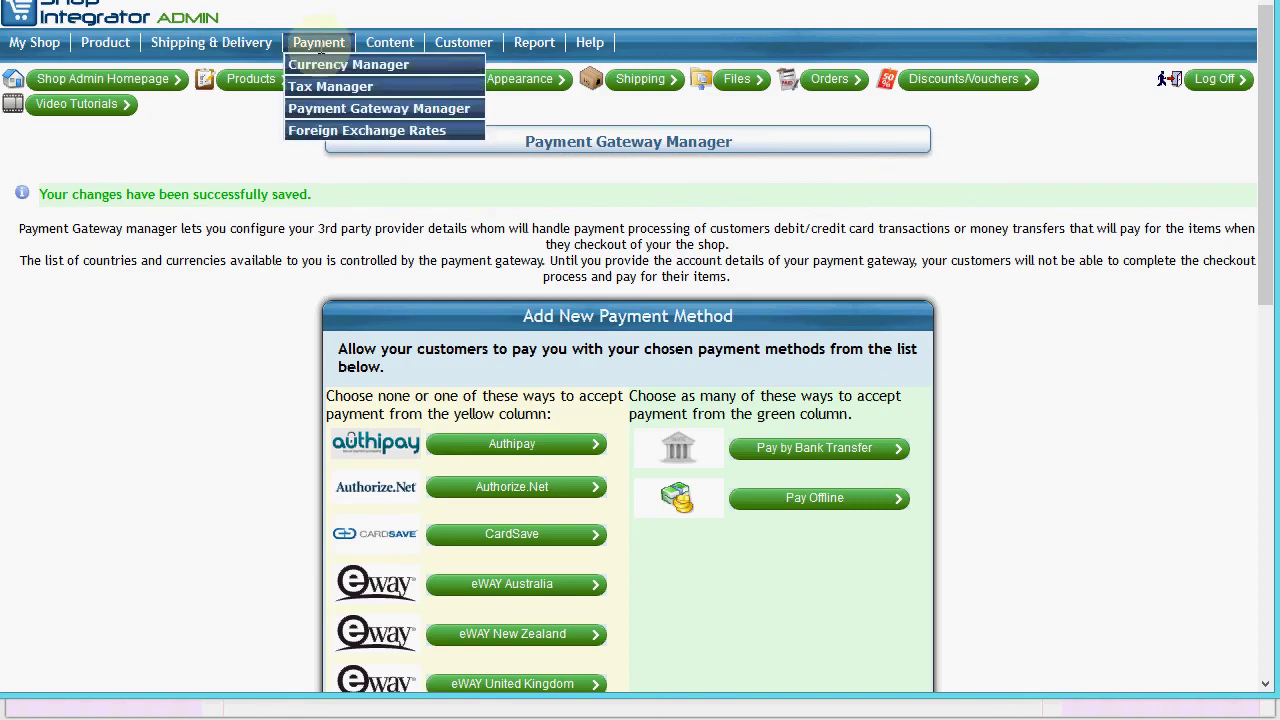
click(340, 64)
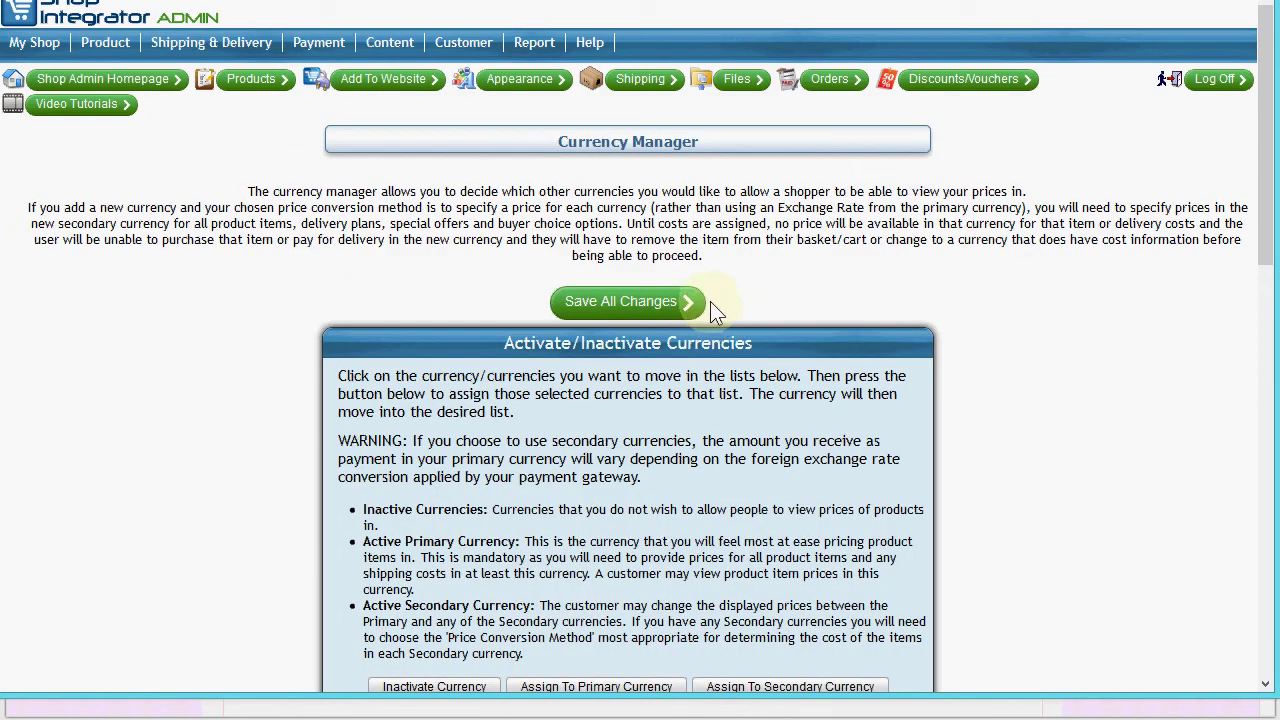
scroll(931, 312, down, 3)
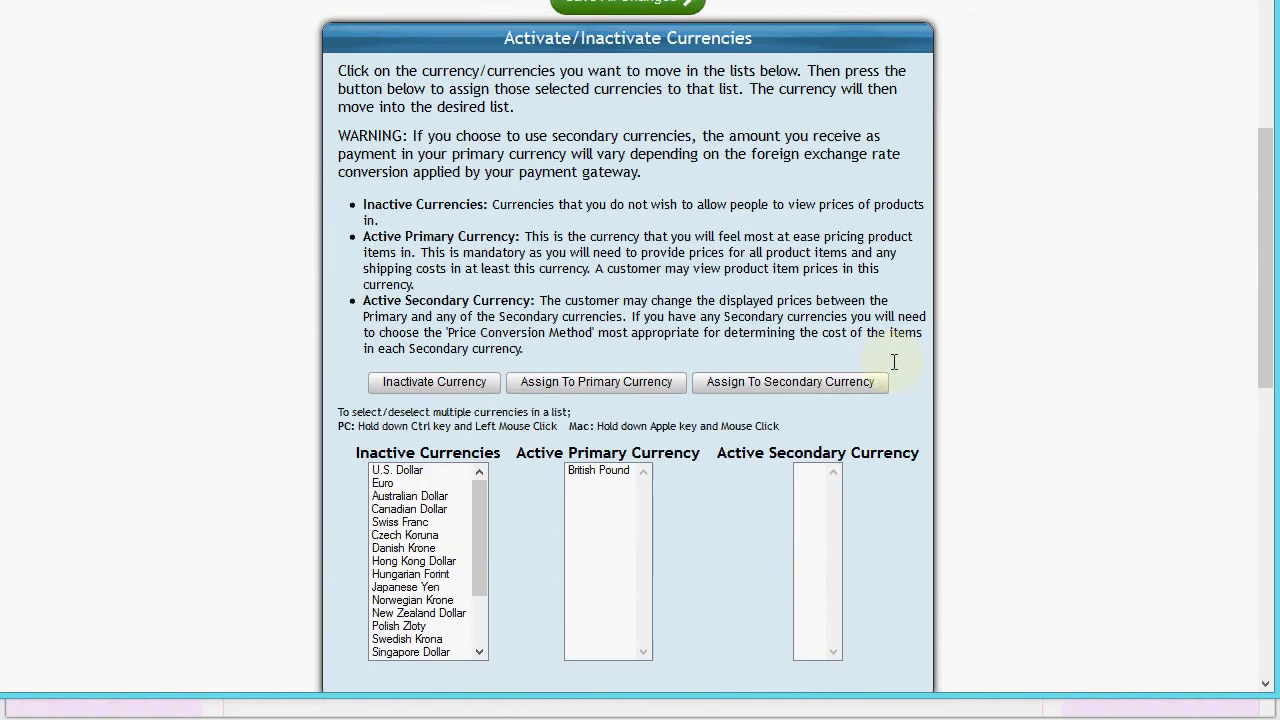
click(394, 436)
ctrl+click(388, 445)
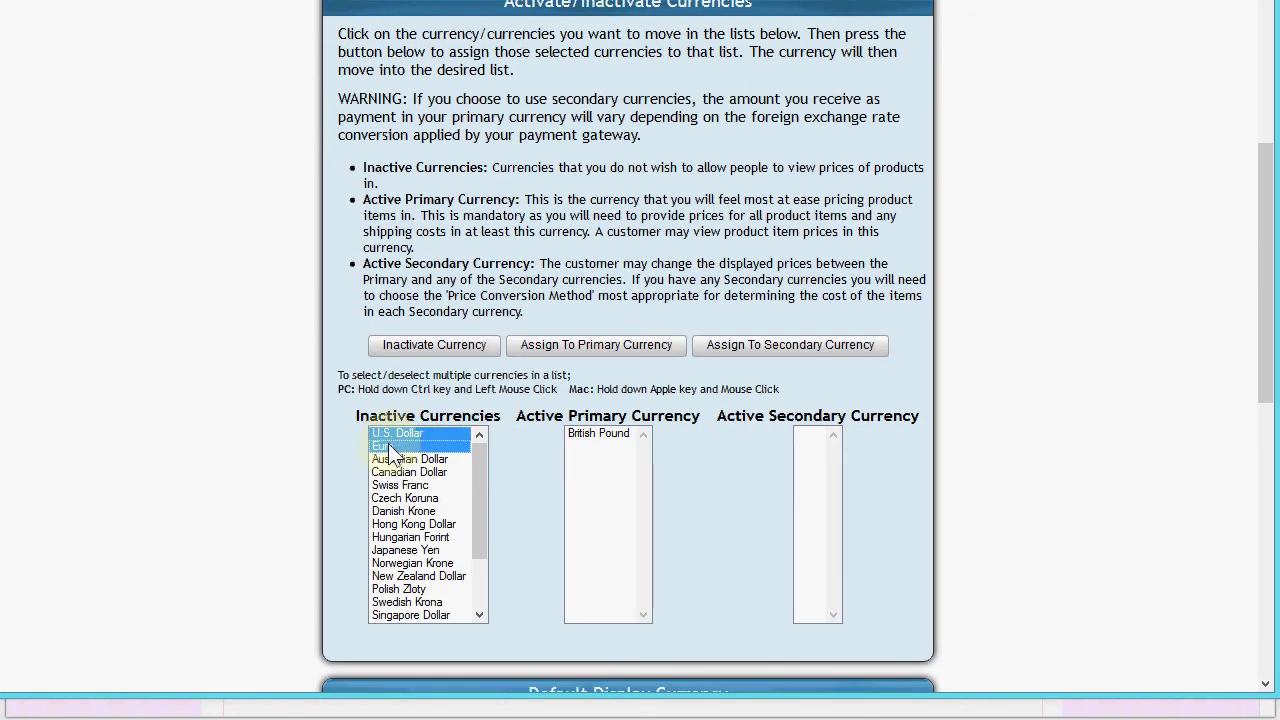
ctrl+click(394, 460)
ctrl+click(400, 473)
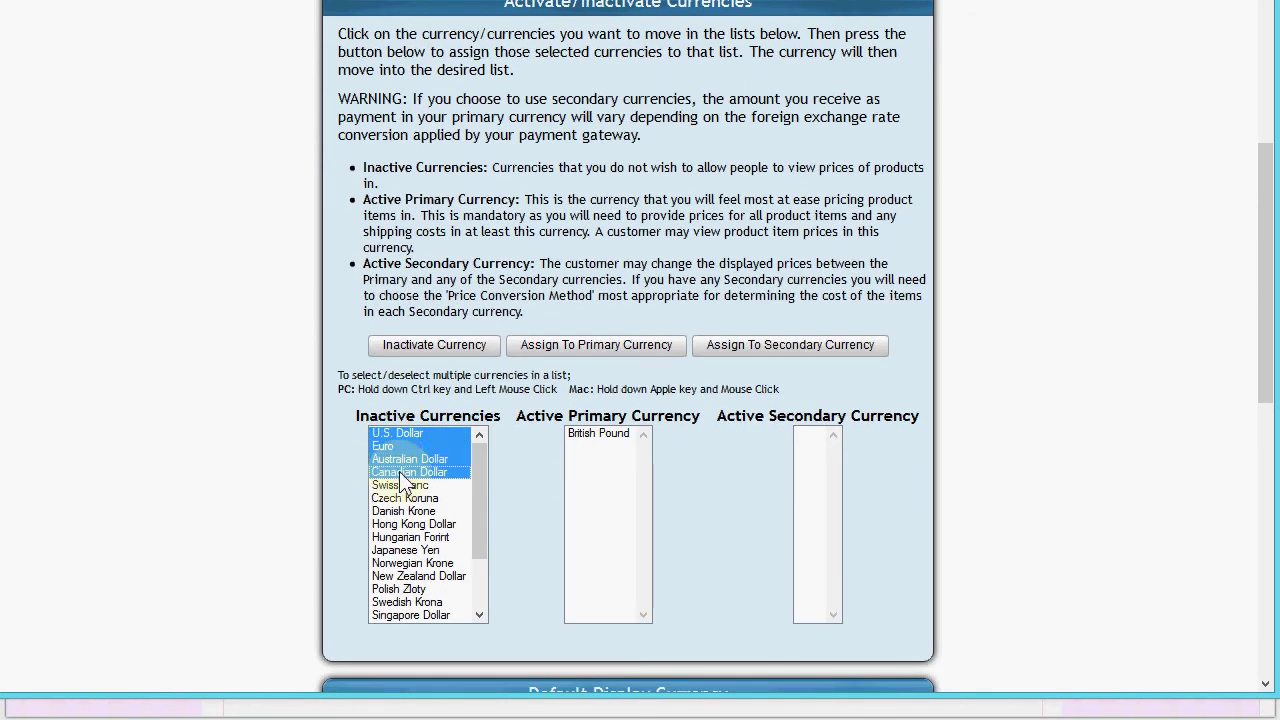
click(814, 346)
scroll(1000, 351, down, 2)
scroll(1002, 350, down, 5)
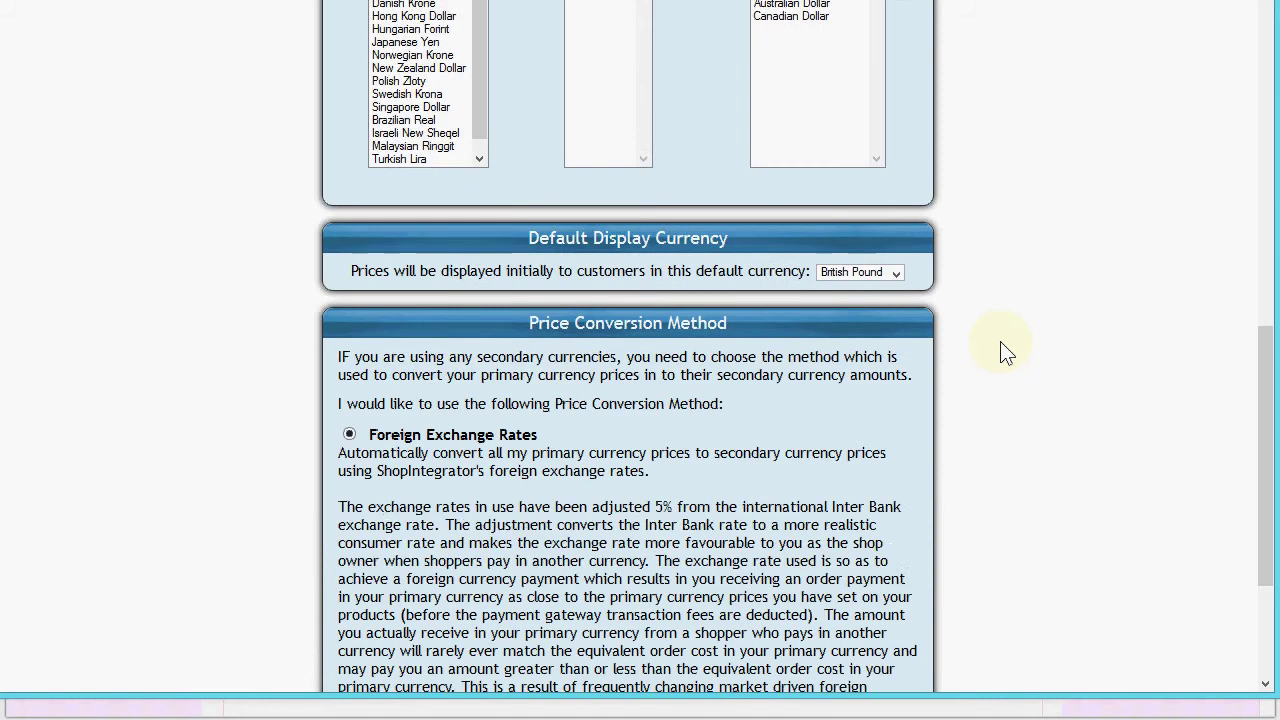
click(643, 678)
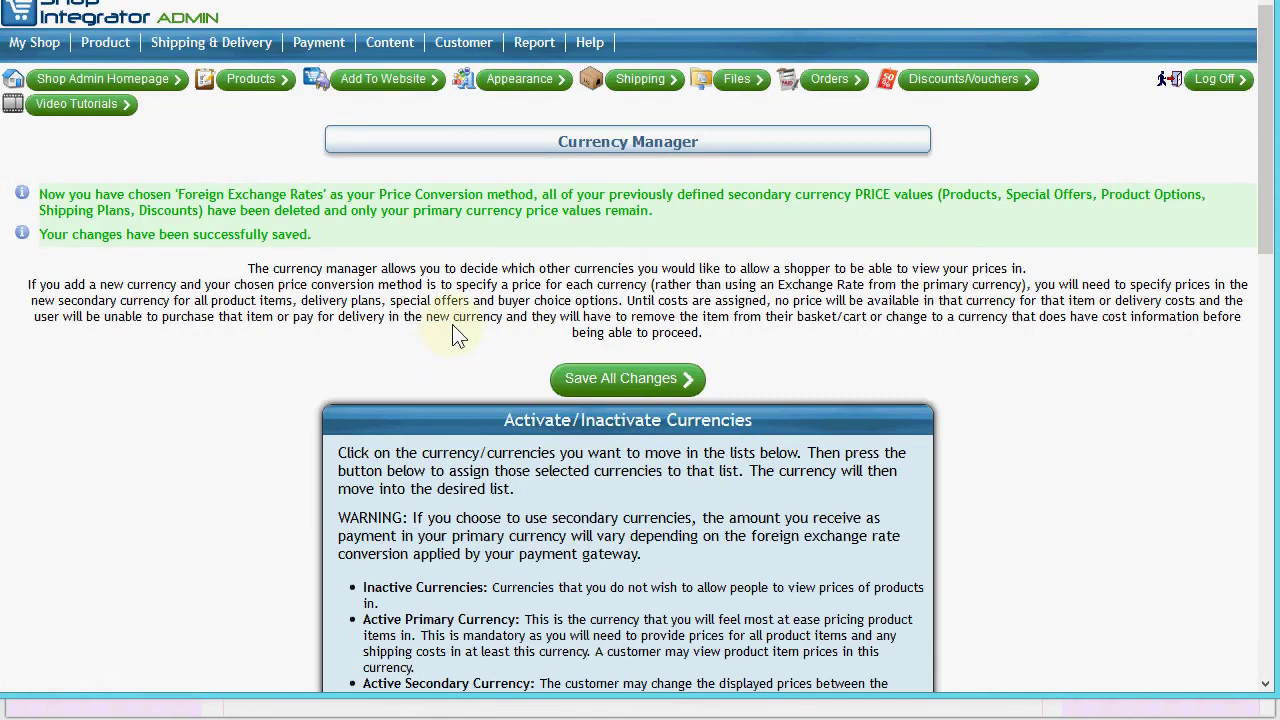
Step: Reload the live shop storefront and display its prices in U.S. Dollars
click(245, 708)
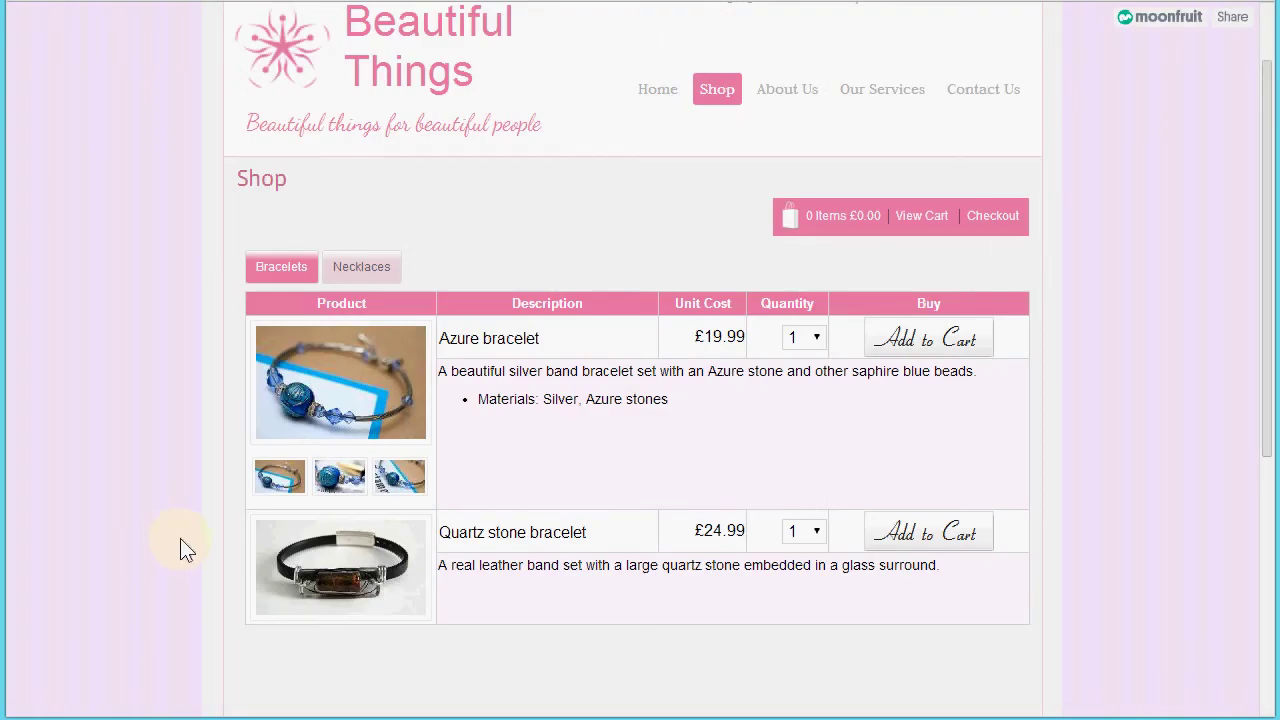
key(F5)
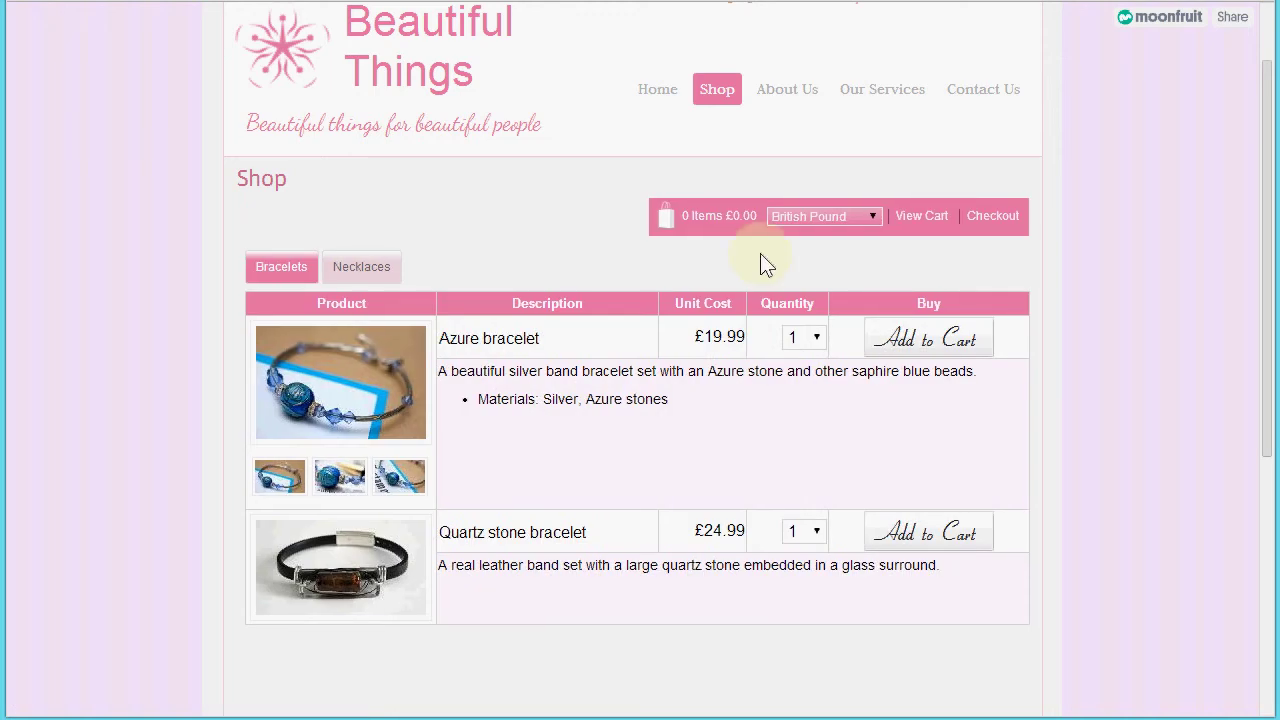
click(873, 216)
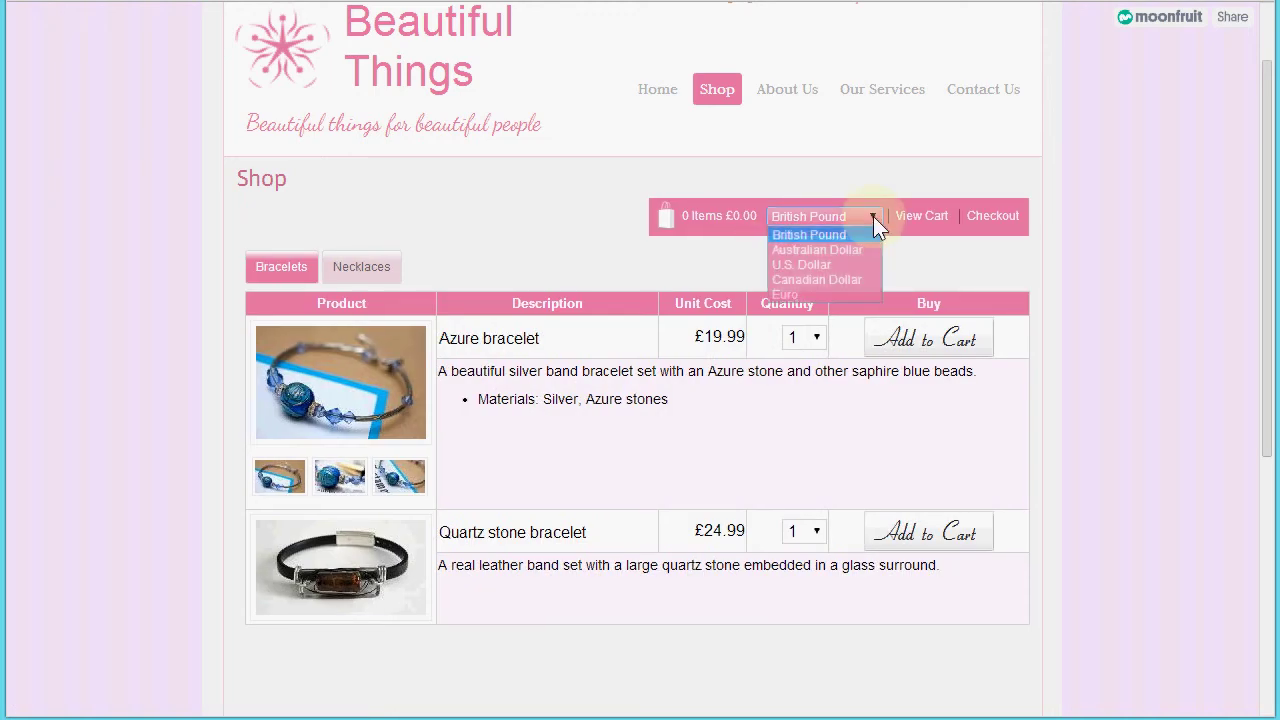
click(812, 264)
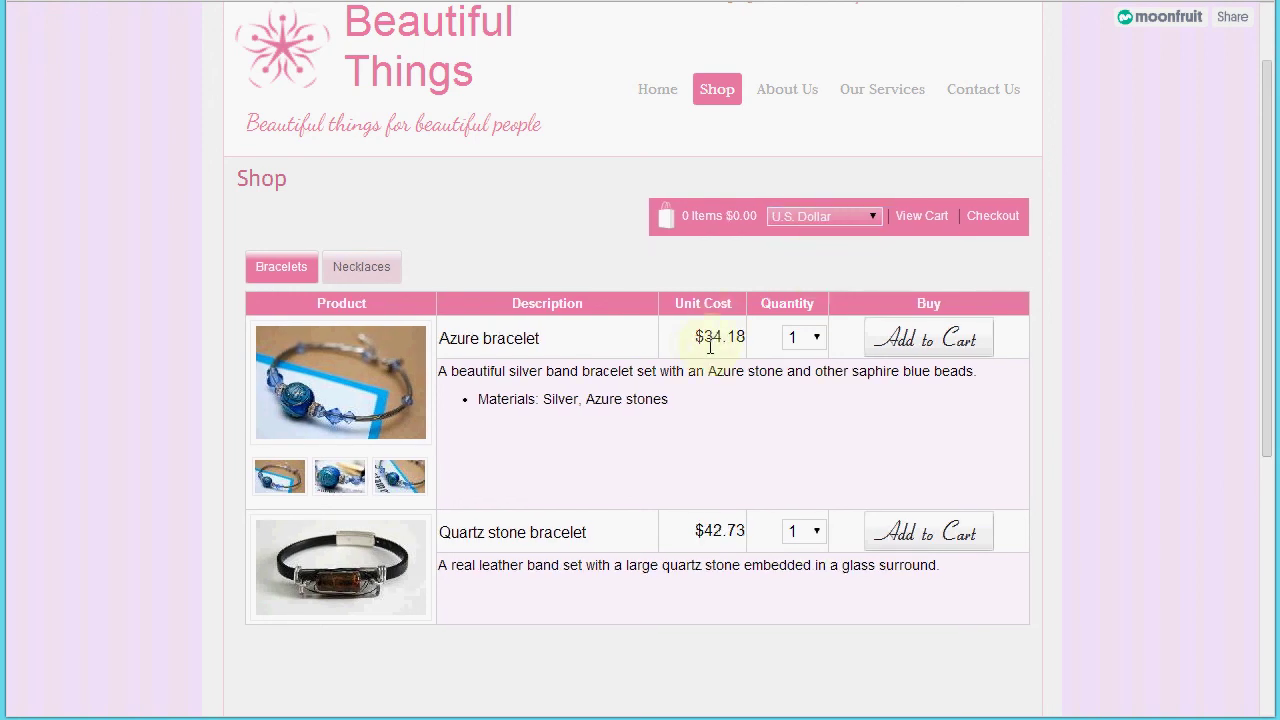
Step: Switch prices back to British Pounds and add the Azure bracelet (£19.99) to the cart
click(855, 214)
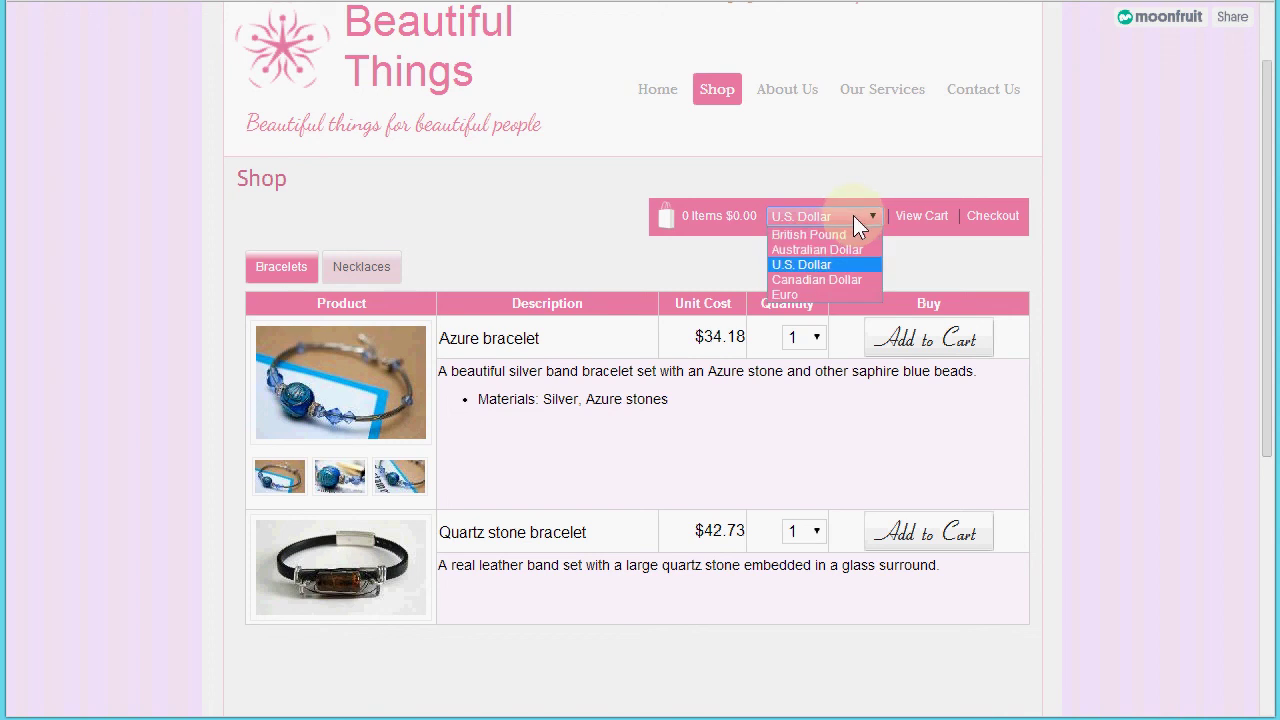
click(826, 232)
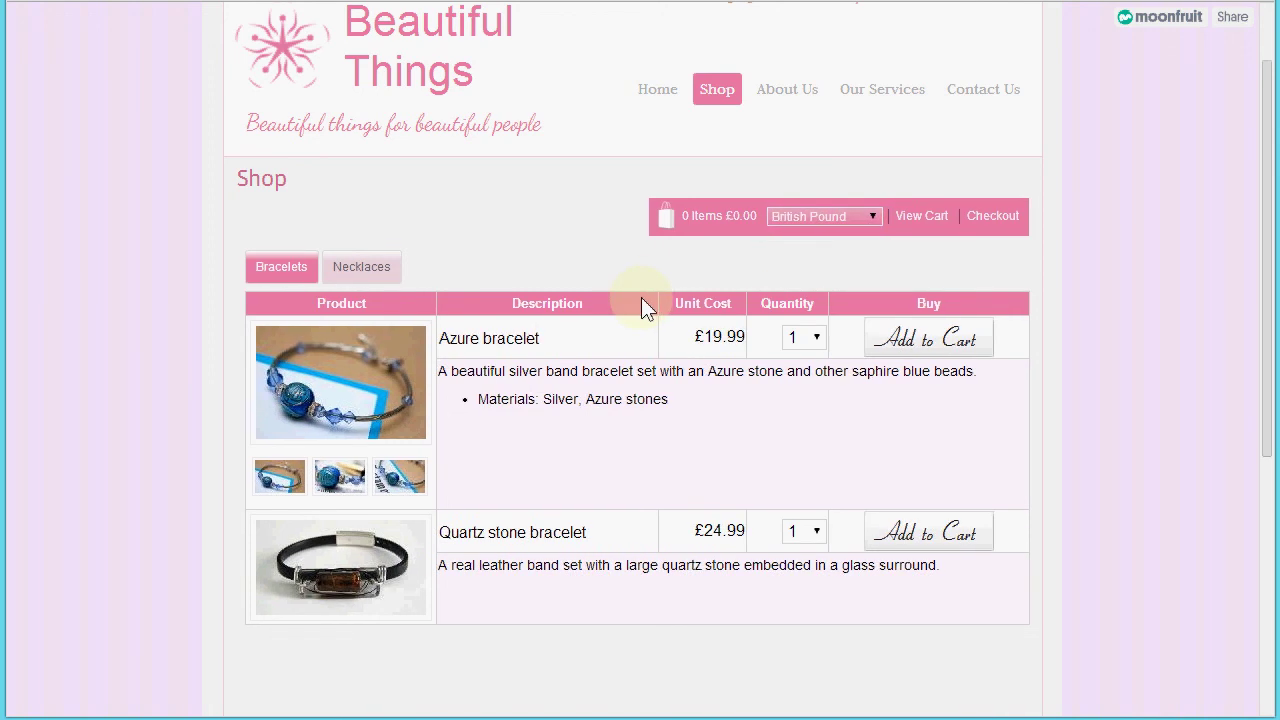
click(926, 343)
click(770, 112)
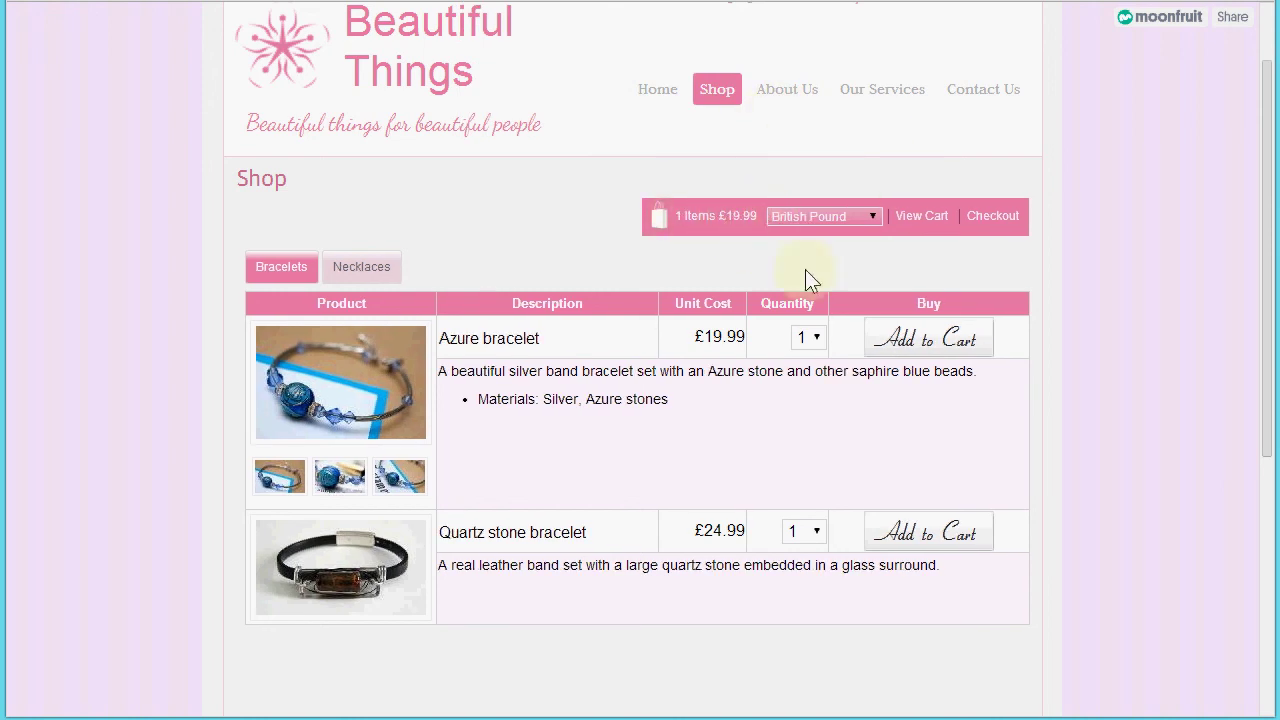
click(928, 228)
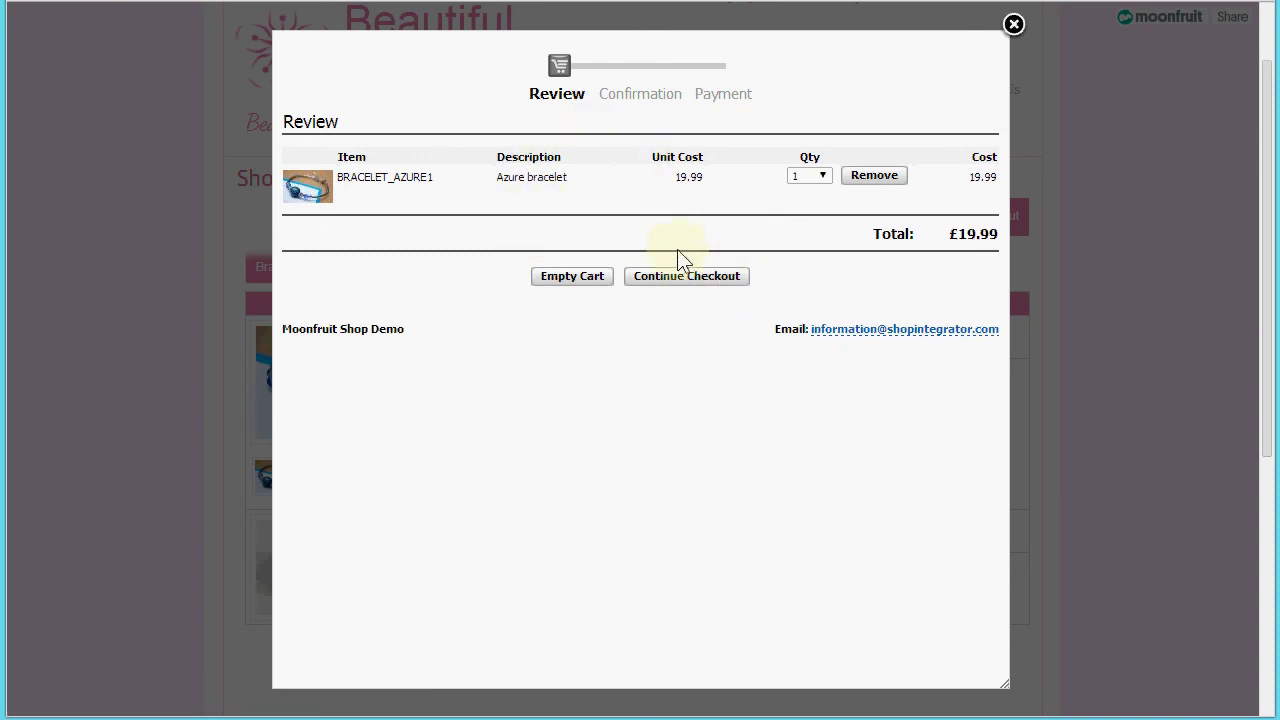
click(677, 285)
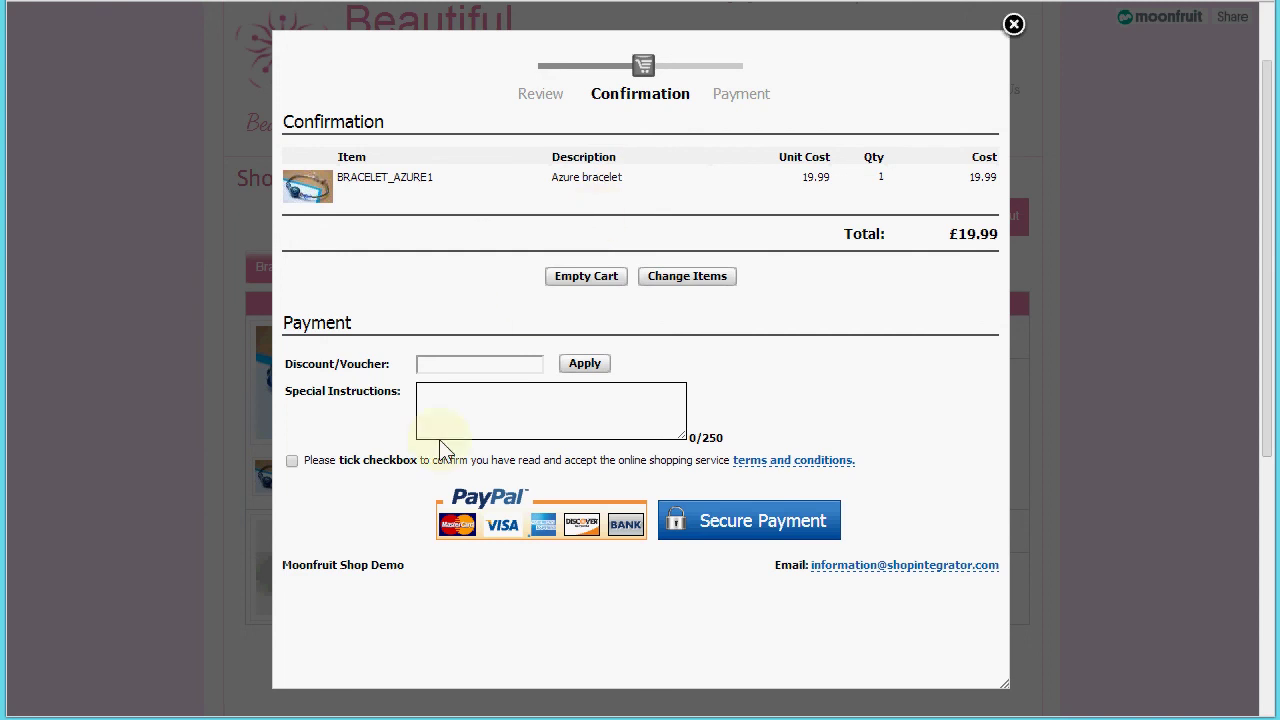
click(295, 462)
click(1014, 25)
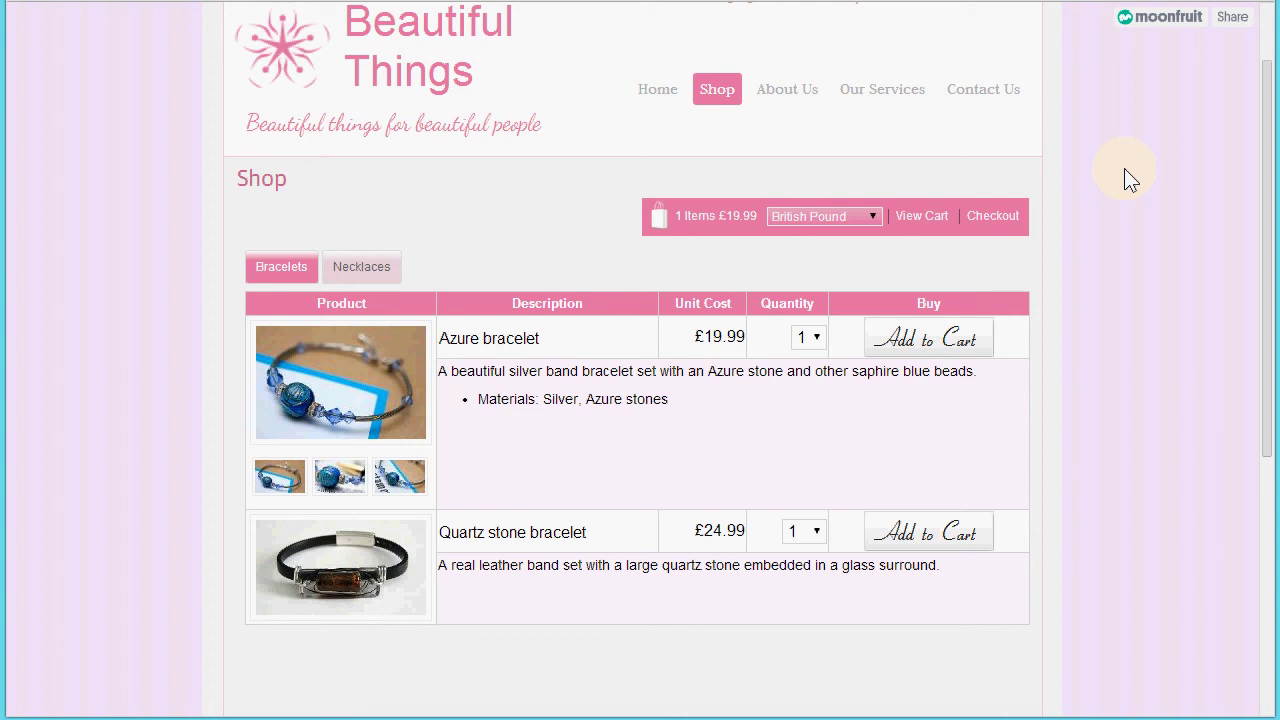
scroll(1124, 168, up, 1)
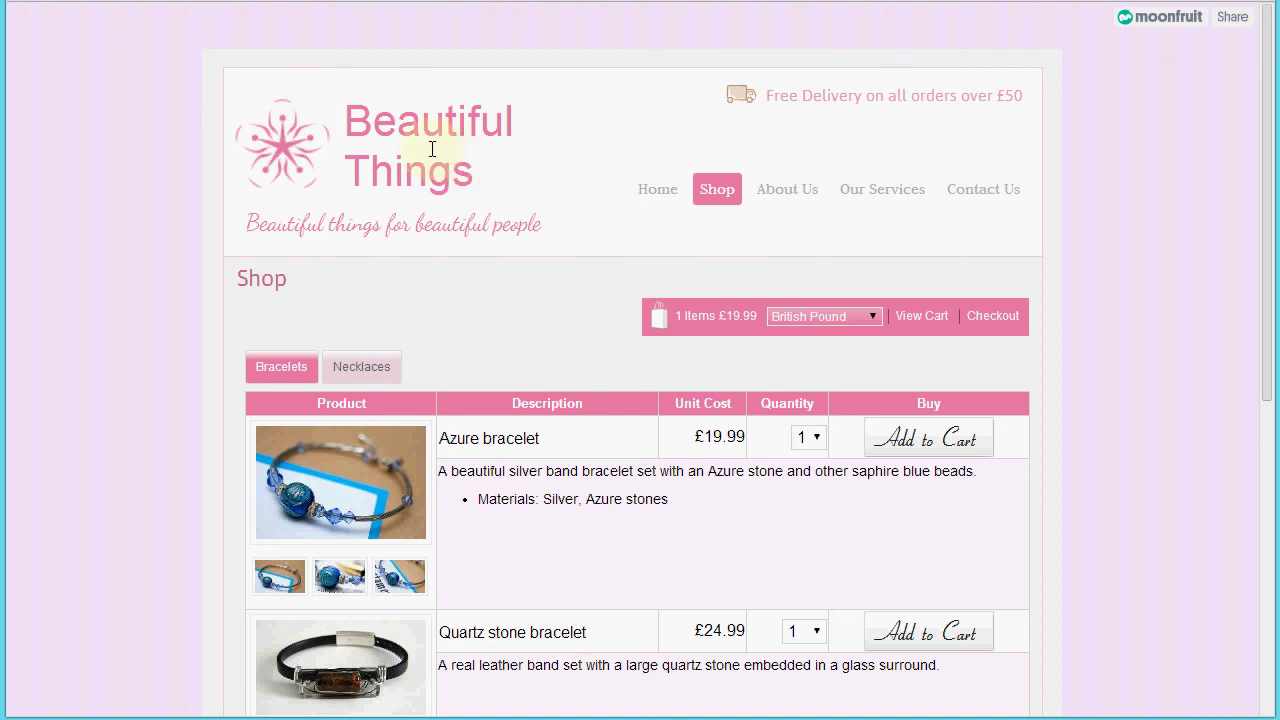
click(460, 1)
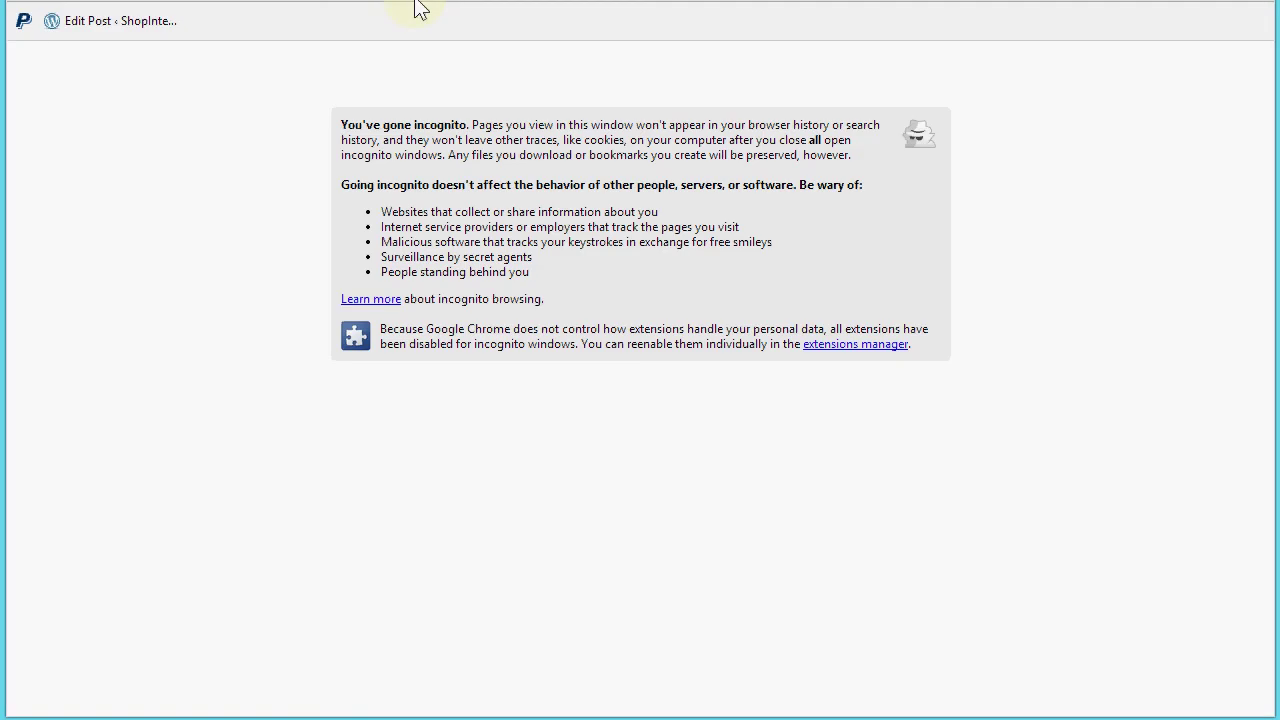
text(www.sh)
key(Return)
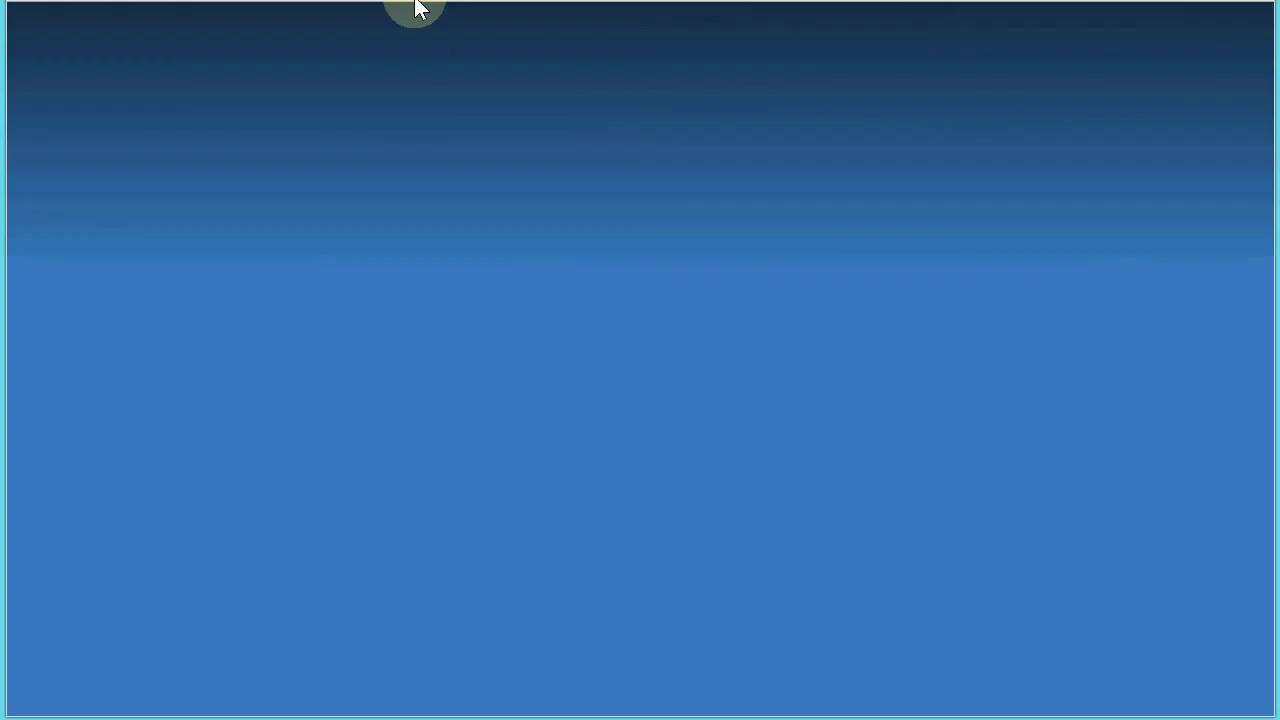